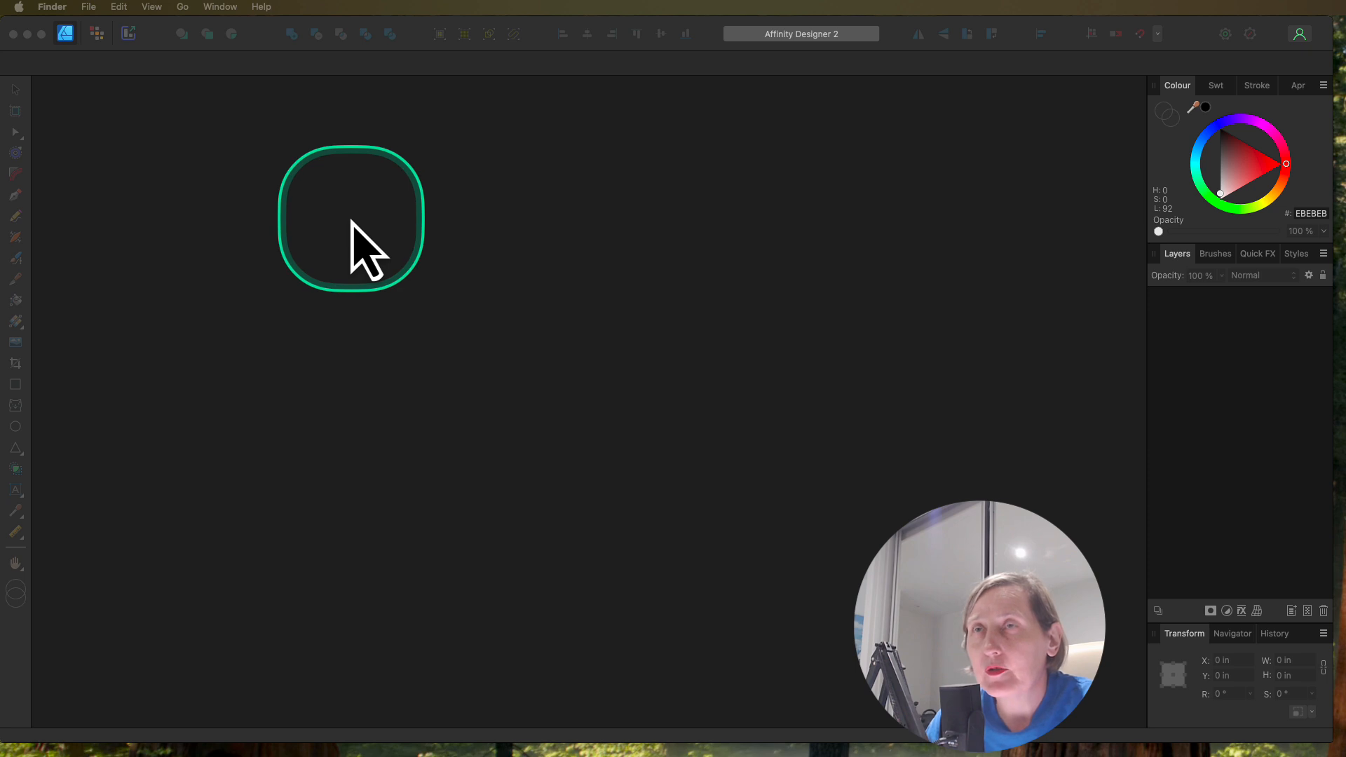
Step: Create a new Letter document, 8.5 × 11 in at 300 DPI, with margins excluded
{"action": "left_click", "coordinate": [145, 8]}
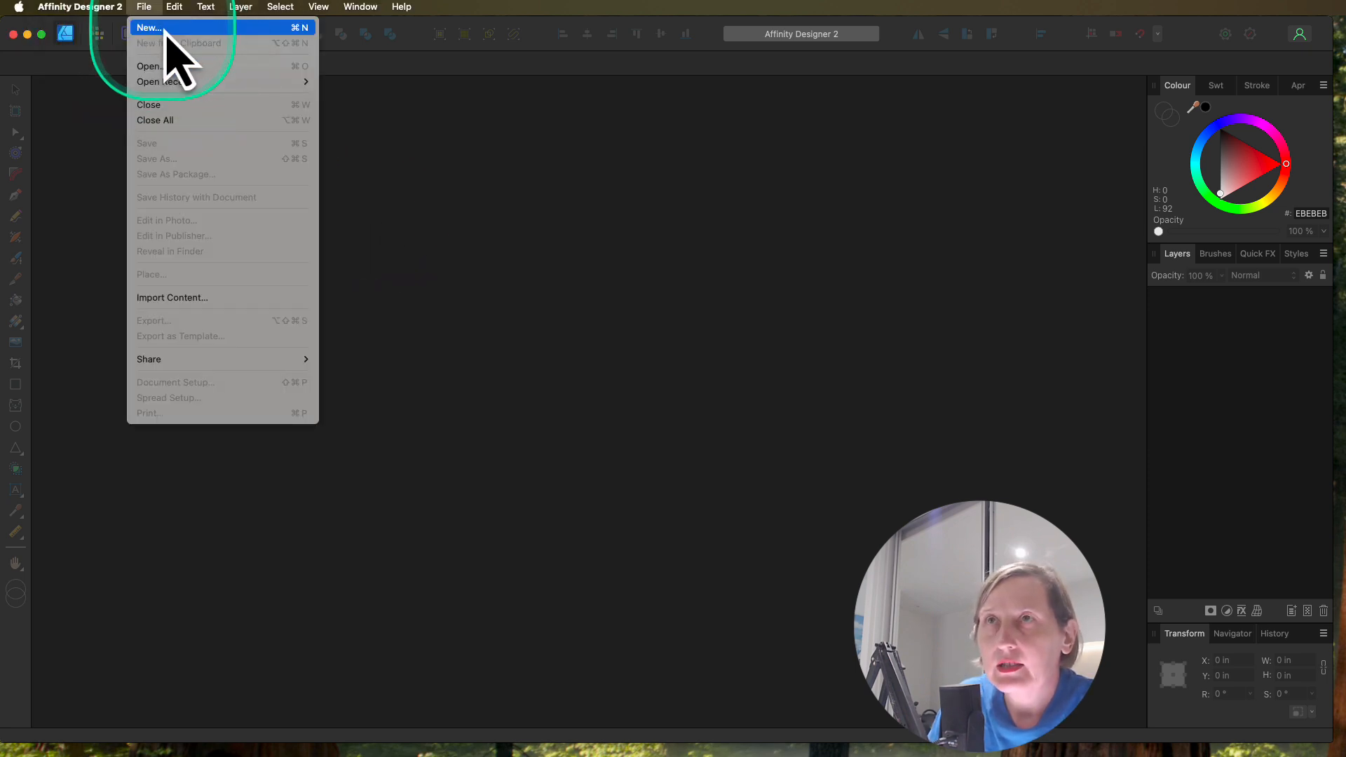
{"action": "left_click", "coordinate": [165, 28]}
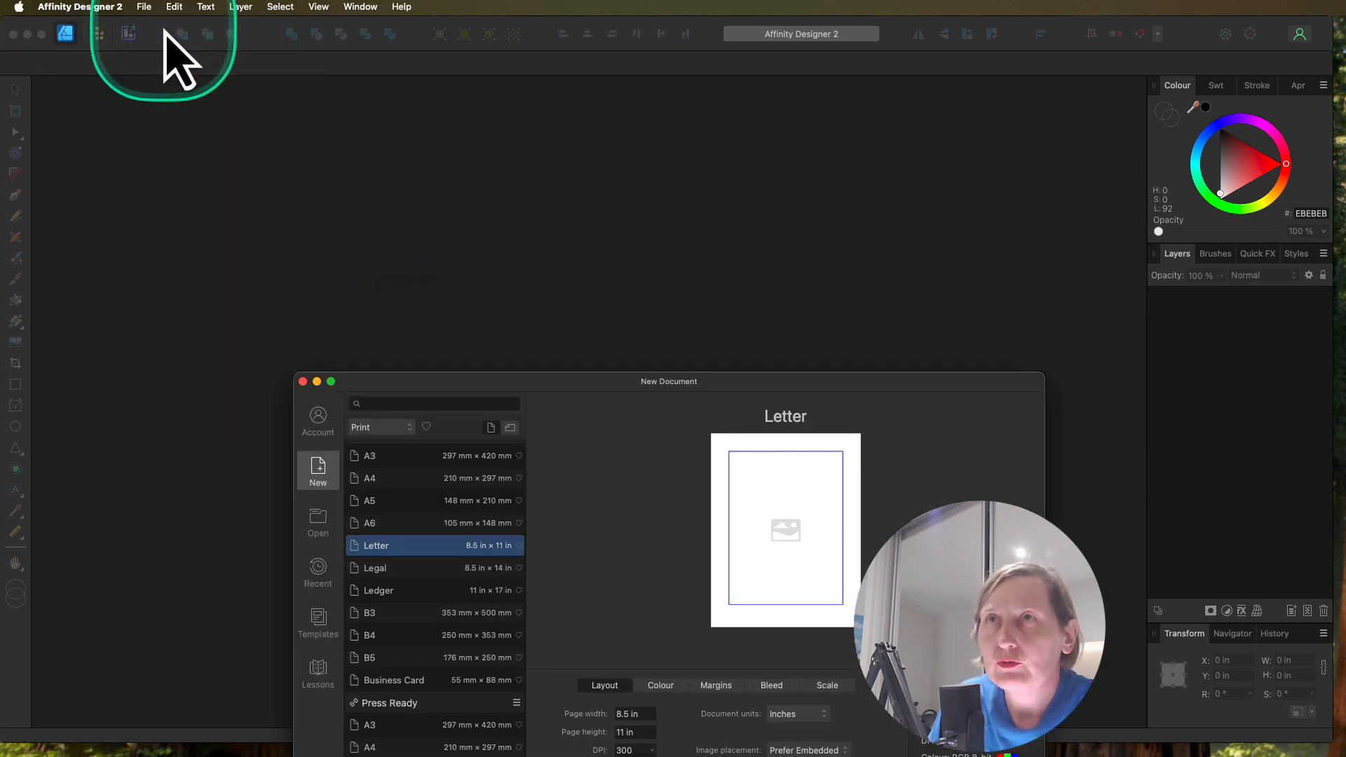
{"action": "left_click_drag", "start_coordinate": [731, 385], "coordinate": [633, 192]}
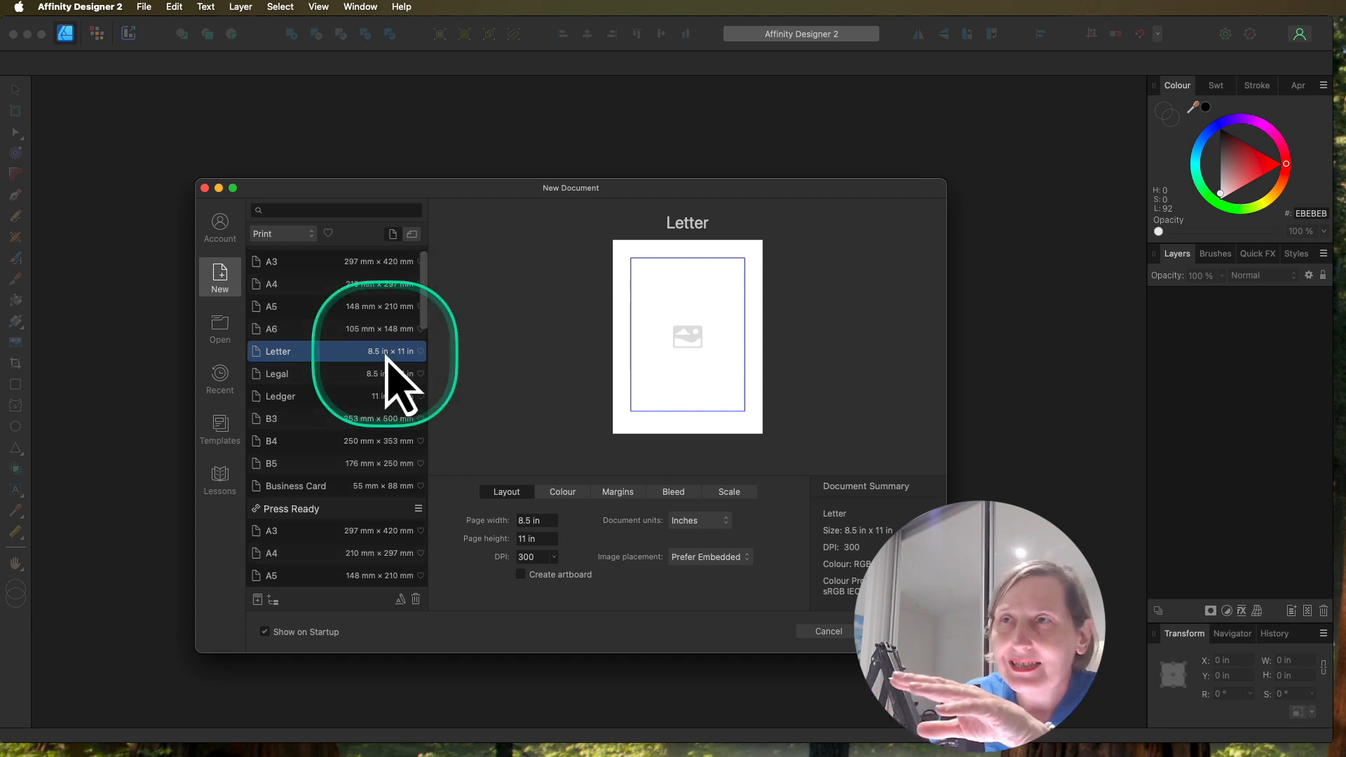
{"action": "scroll", "coordinate": [364, 295], "scroll_direction": "down", "scroll_amount": 1}
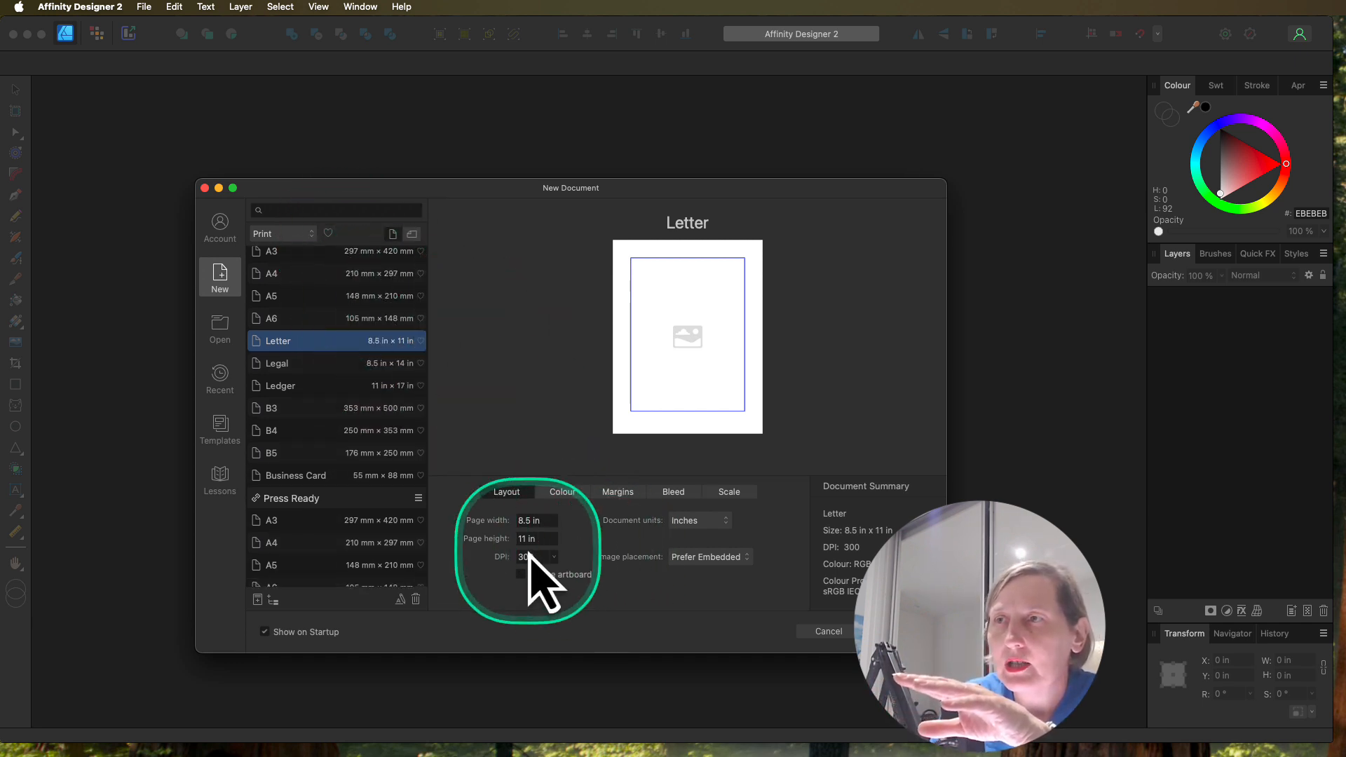
{"action": "left_click", "coordinate": [615, 492]}
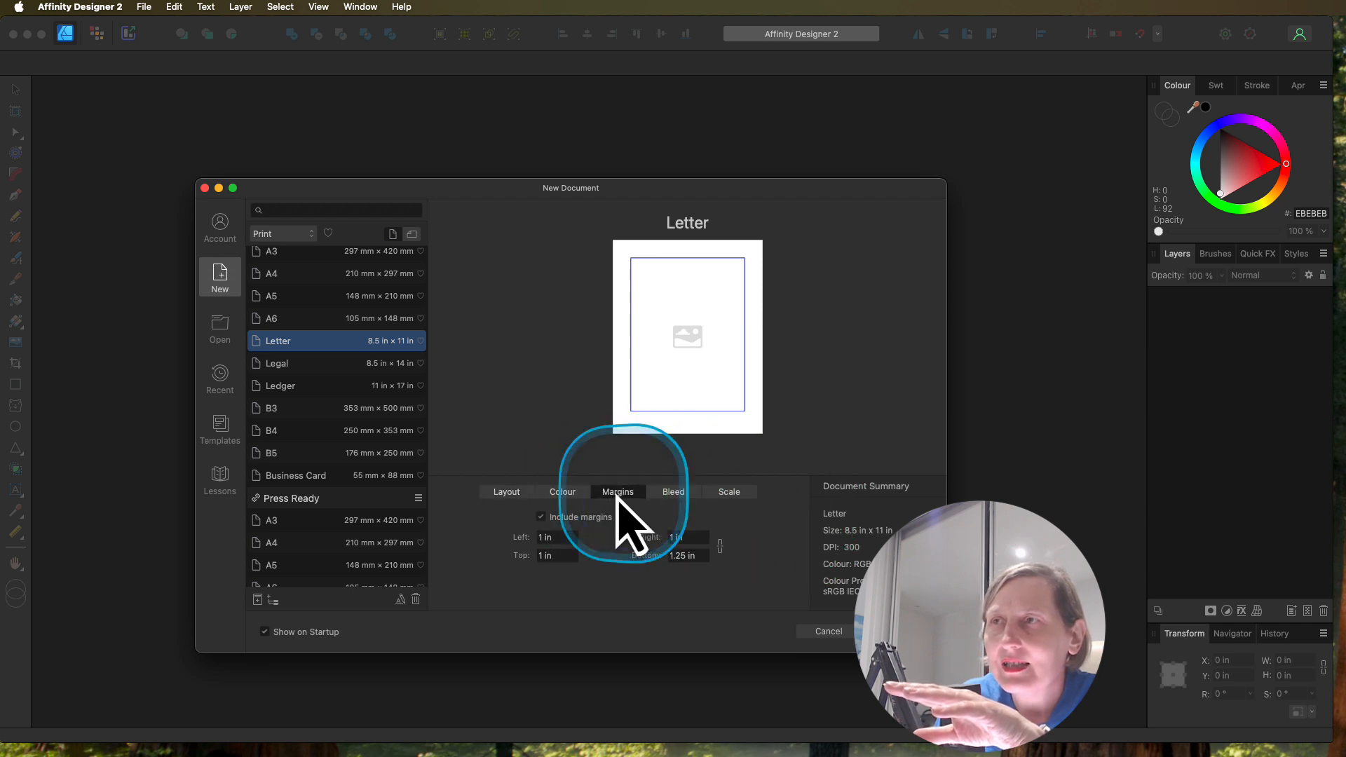
{"action": "left_click", "coordinate": [541, 518]}
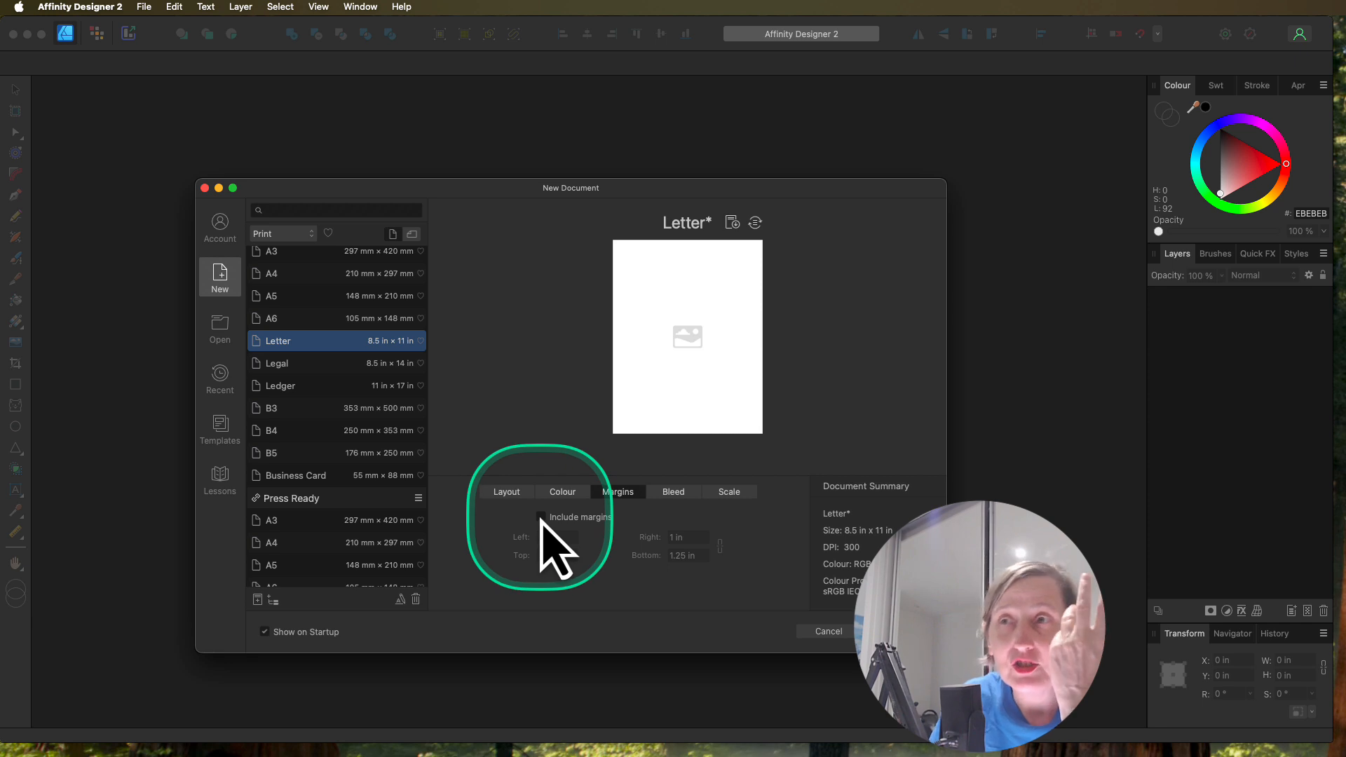
{"action": "left_click", "coordinate": [505, 493]}
{"action": "key", "text": "Return"}
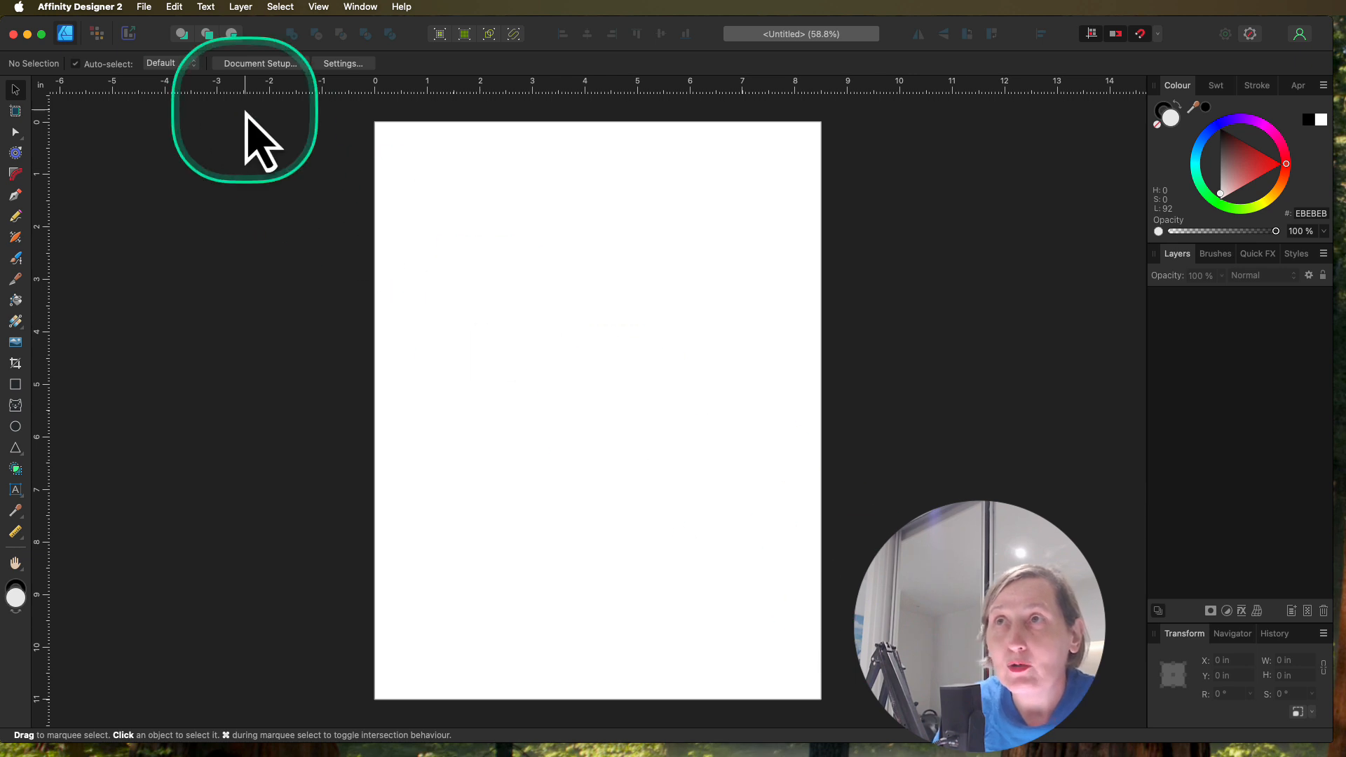
Step: Show the document grid and set it to Basic mode with 0.333 in spacing
{"action": "left_click", "coordinate": [321, 10]}
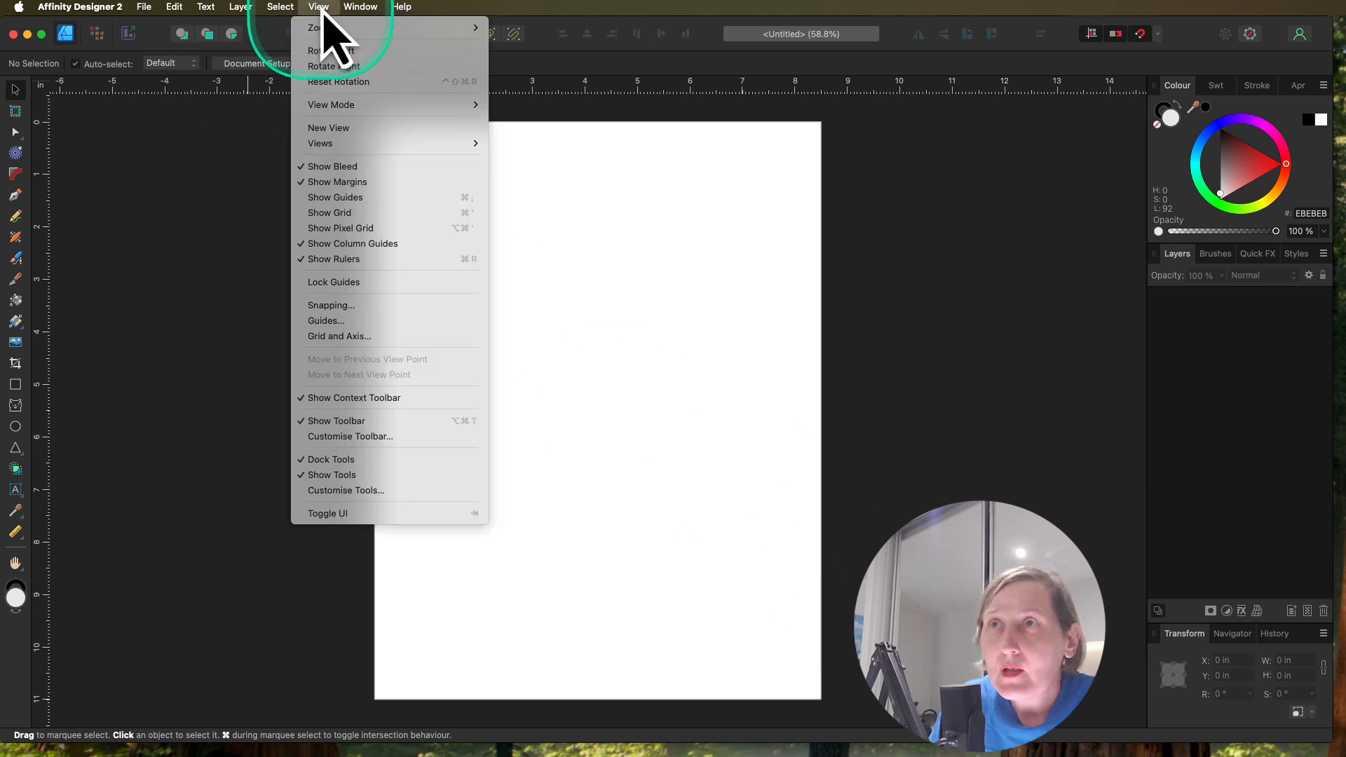
{"action": "left_click", "coordinate": [354, 213]}
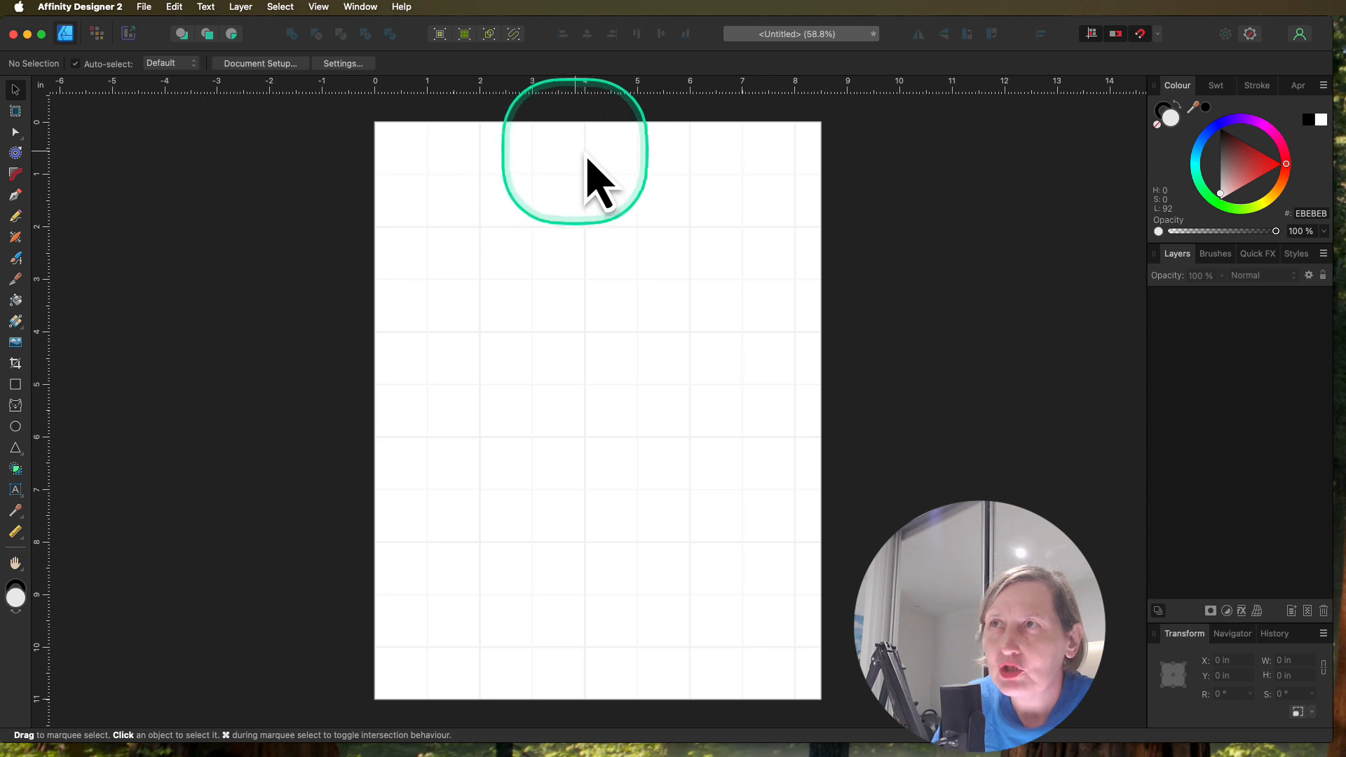
{"action": "left_click", "coordinate": [372, 9]}
{"action": "mouse_move", "coordinate": [332, 11]}
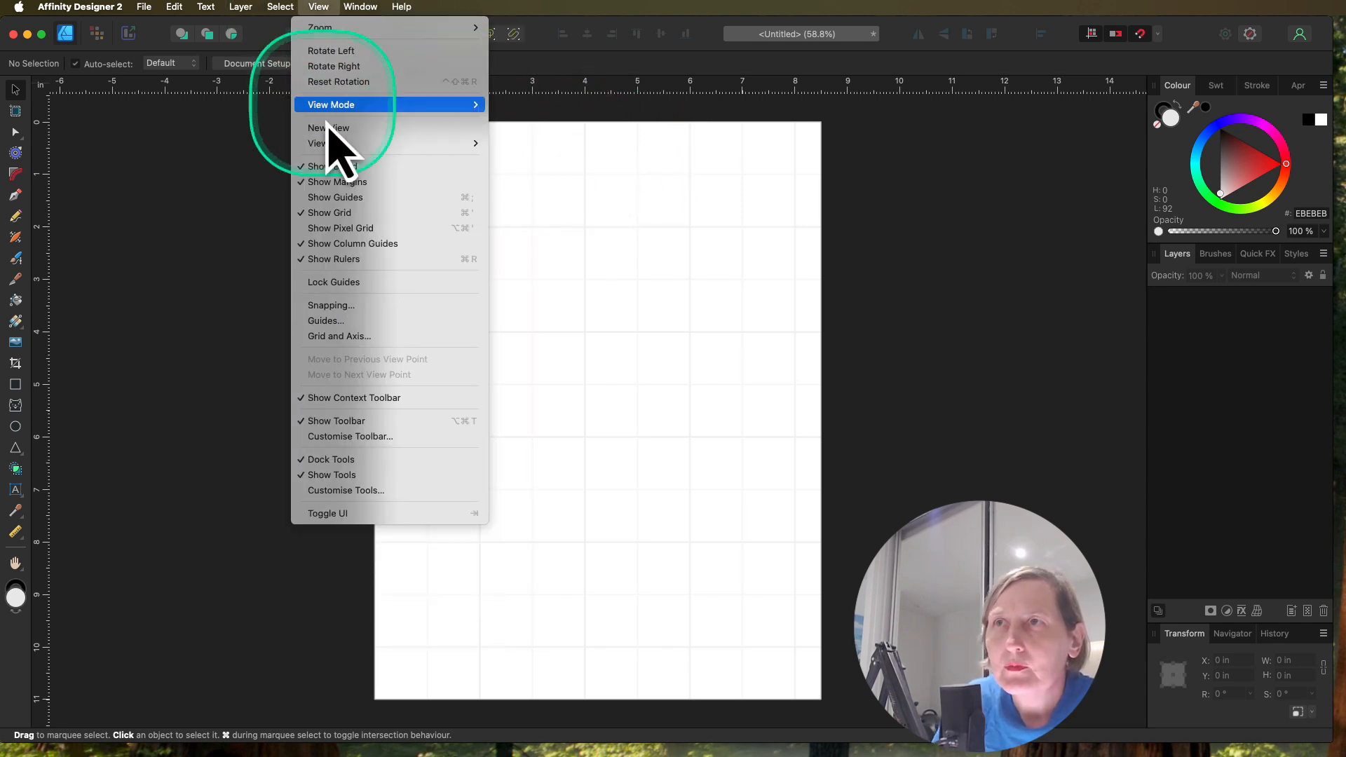
{"action": "left_click", "coordinate": [351, 338]}
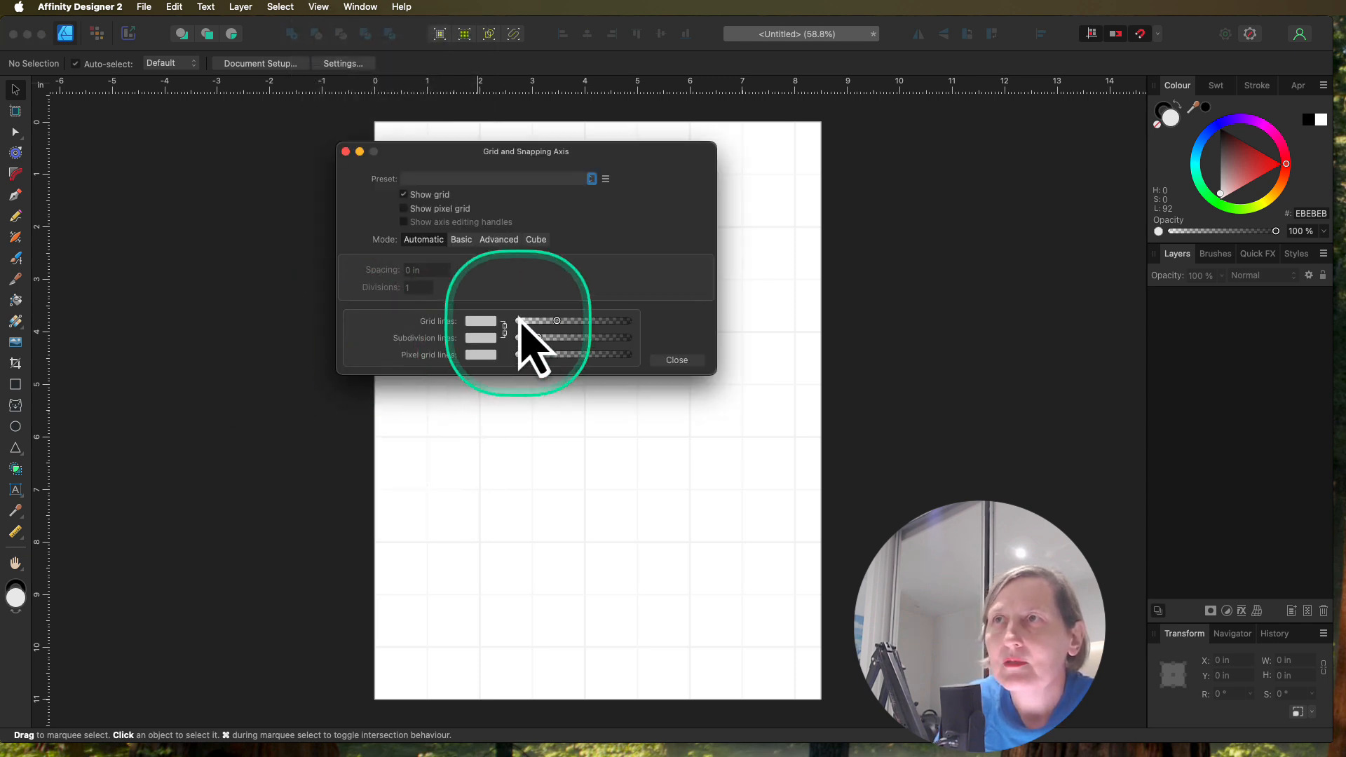
{"action": "left_click", "coordinate": [461, 240]}
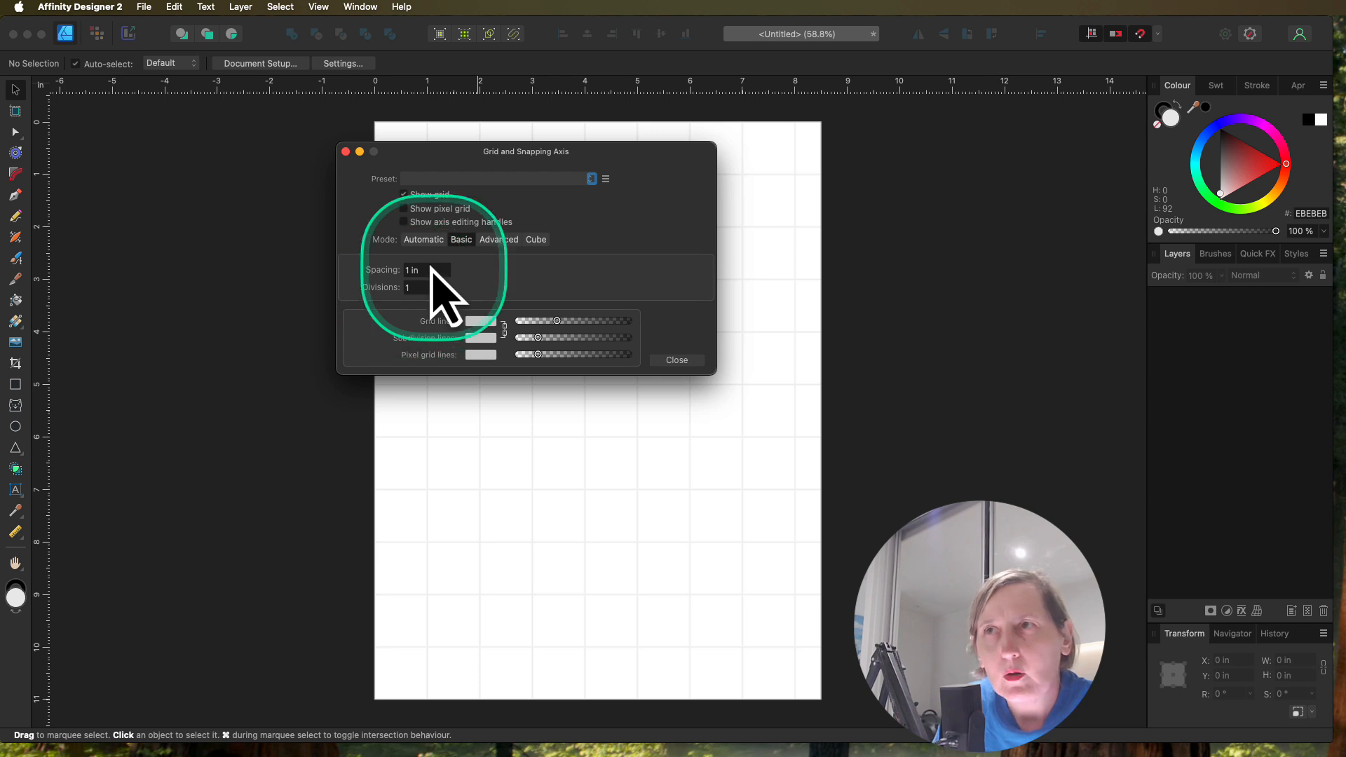
{"action": "left_click_drag", "start_coordinate": [421, 270], "coordinate": [380, 270]}
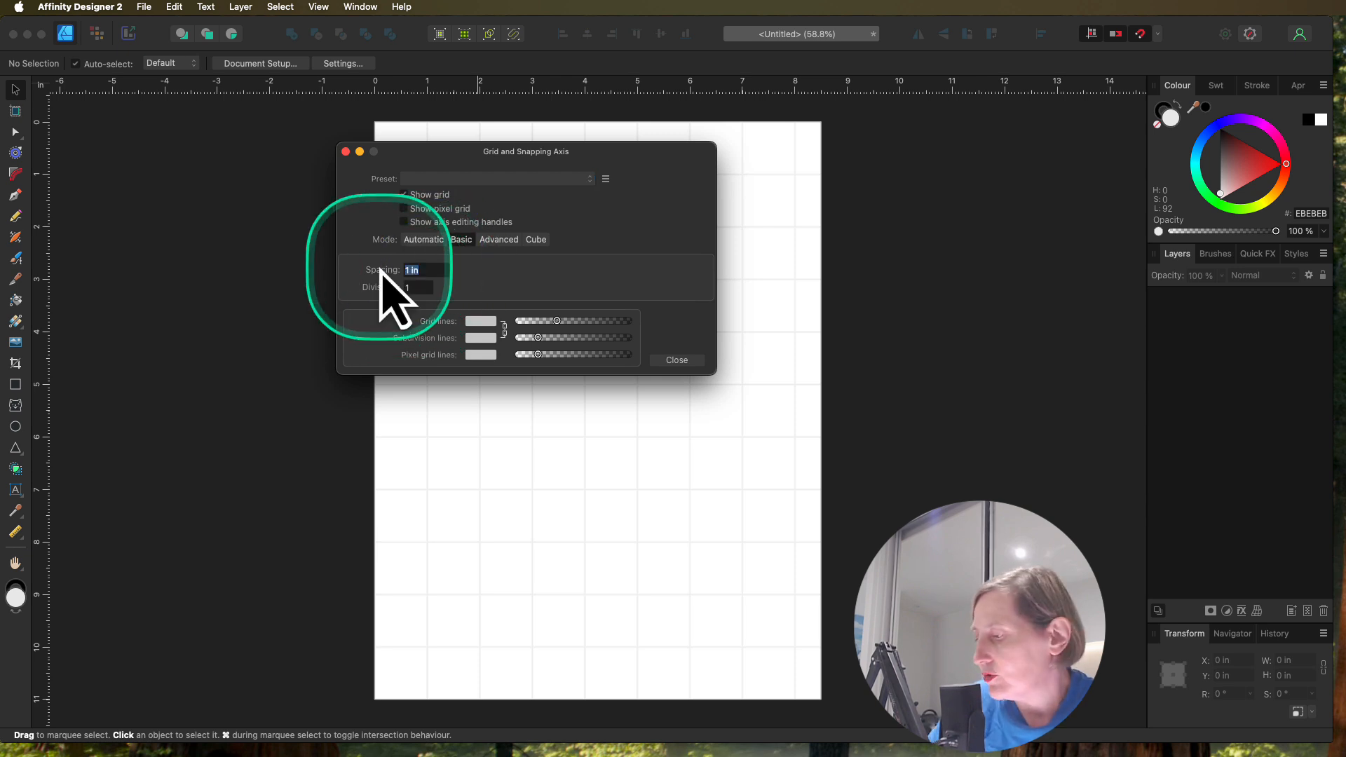
{"action": "type", "text": "0.33"}
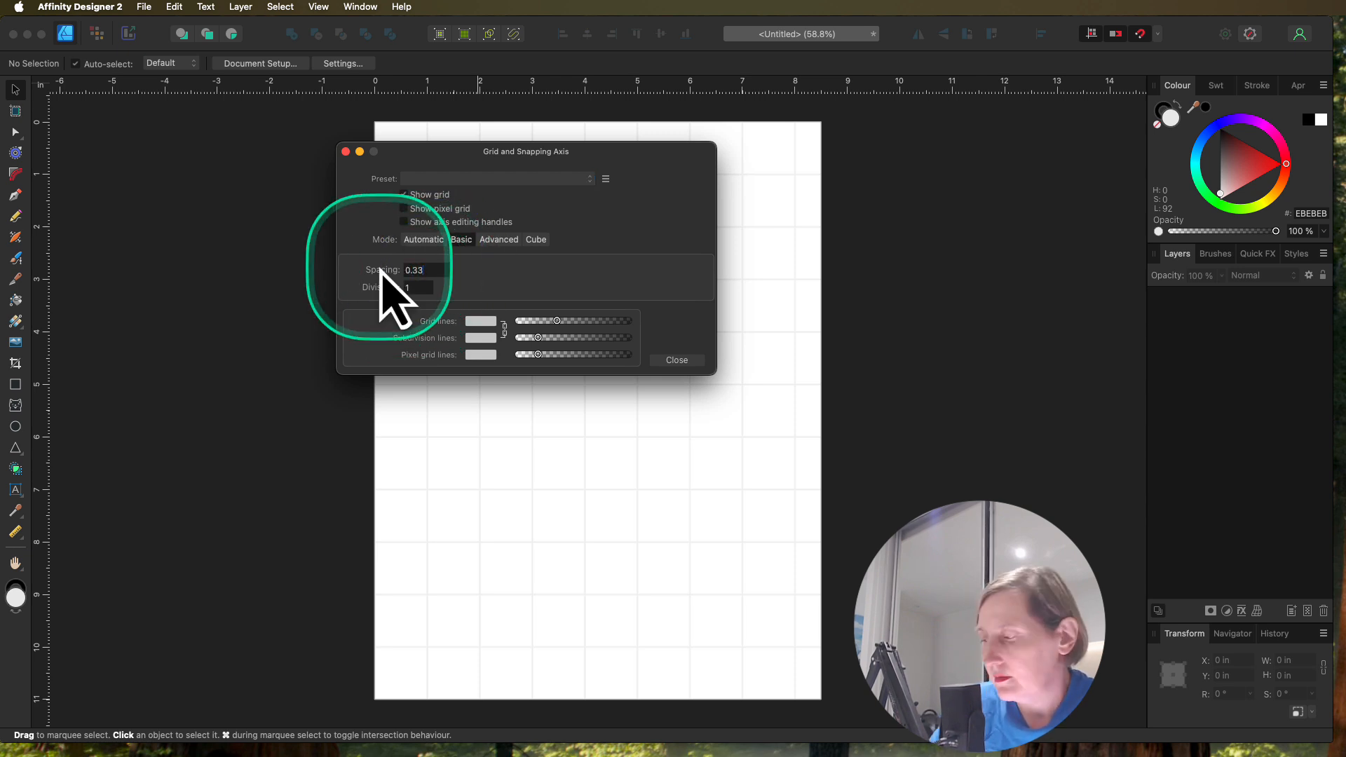
{"action": "type", "text": "3"}
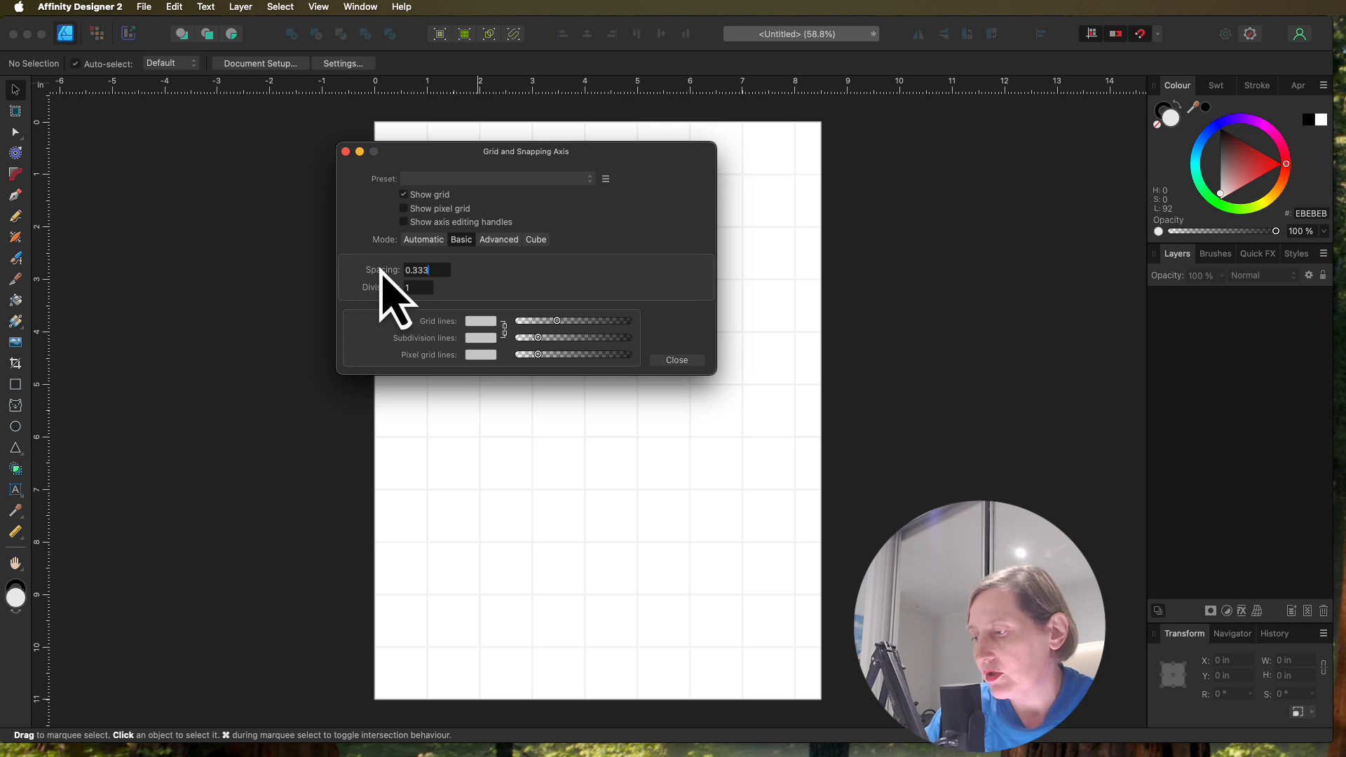
{"action": "key", "text": "Return"}
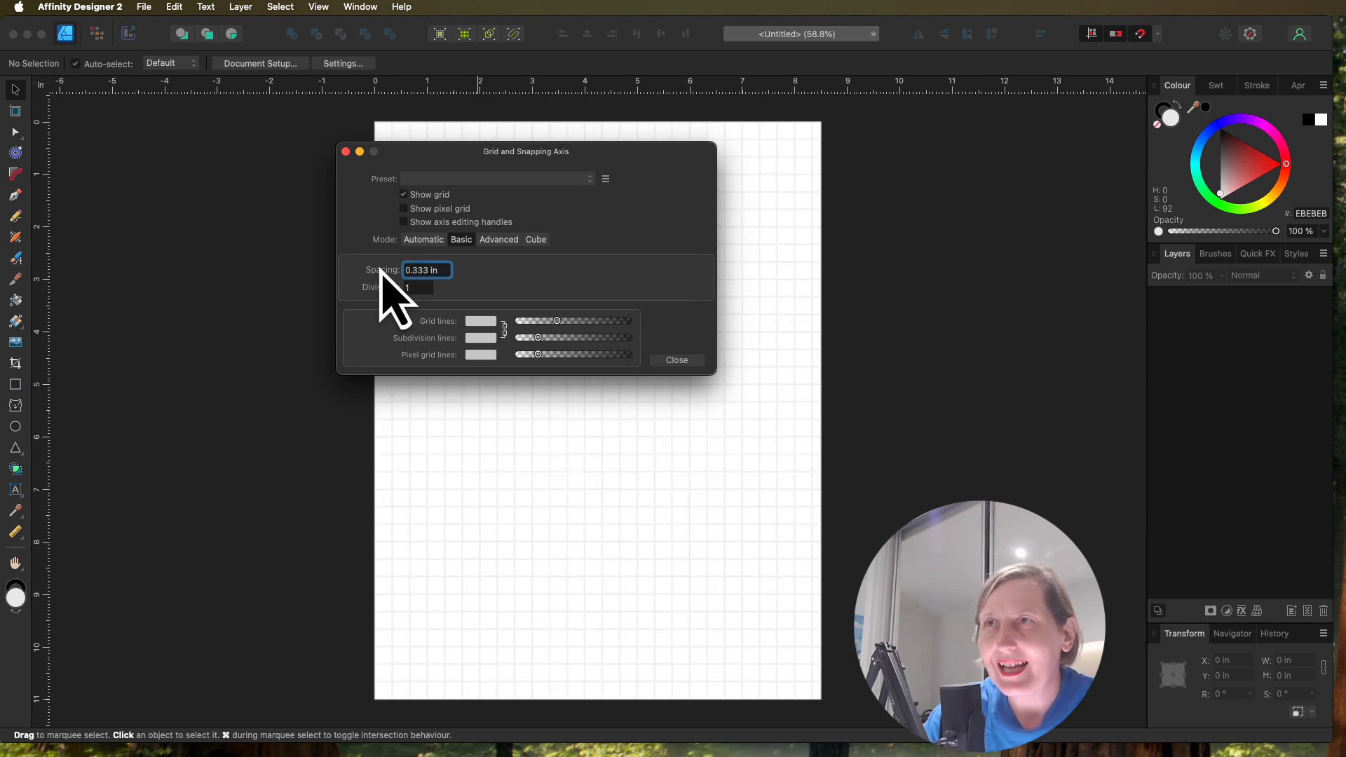
{"action": "left_click", "coordinate": [679, 359]}
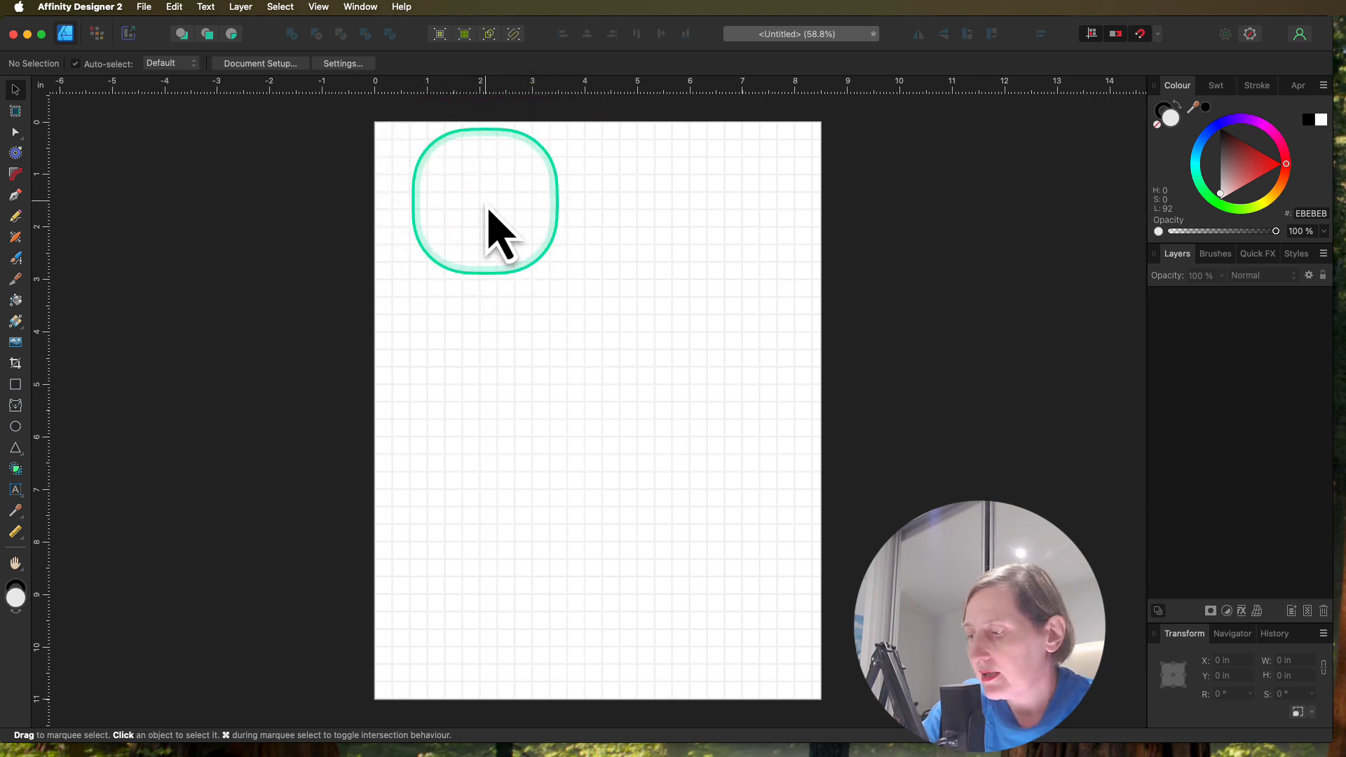
Step: With the Pen tool, draw a horizontal line about 4.33 in long, starting 1 in across and 2 in down the page
{"action": "key", "text": "super+plus"}
{"action": "key", "text": "super+plus"}
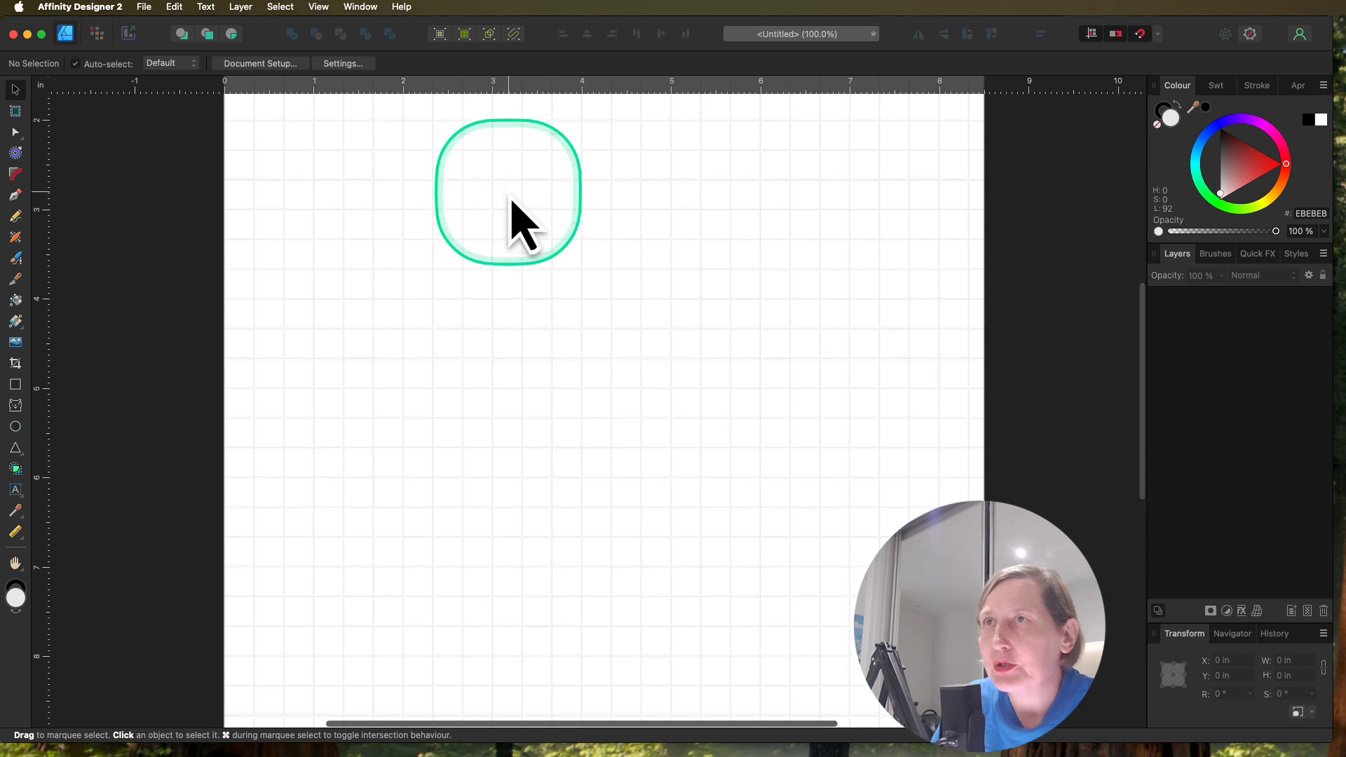
{"action": "scroll", "coordinate": [511, 201], "scroll_direction": "up", "scroll_amount": 5}
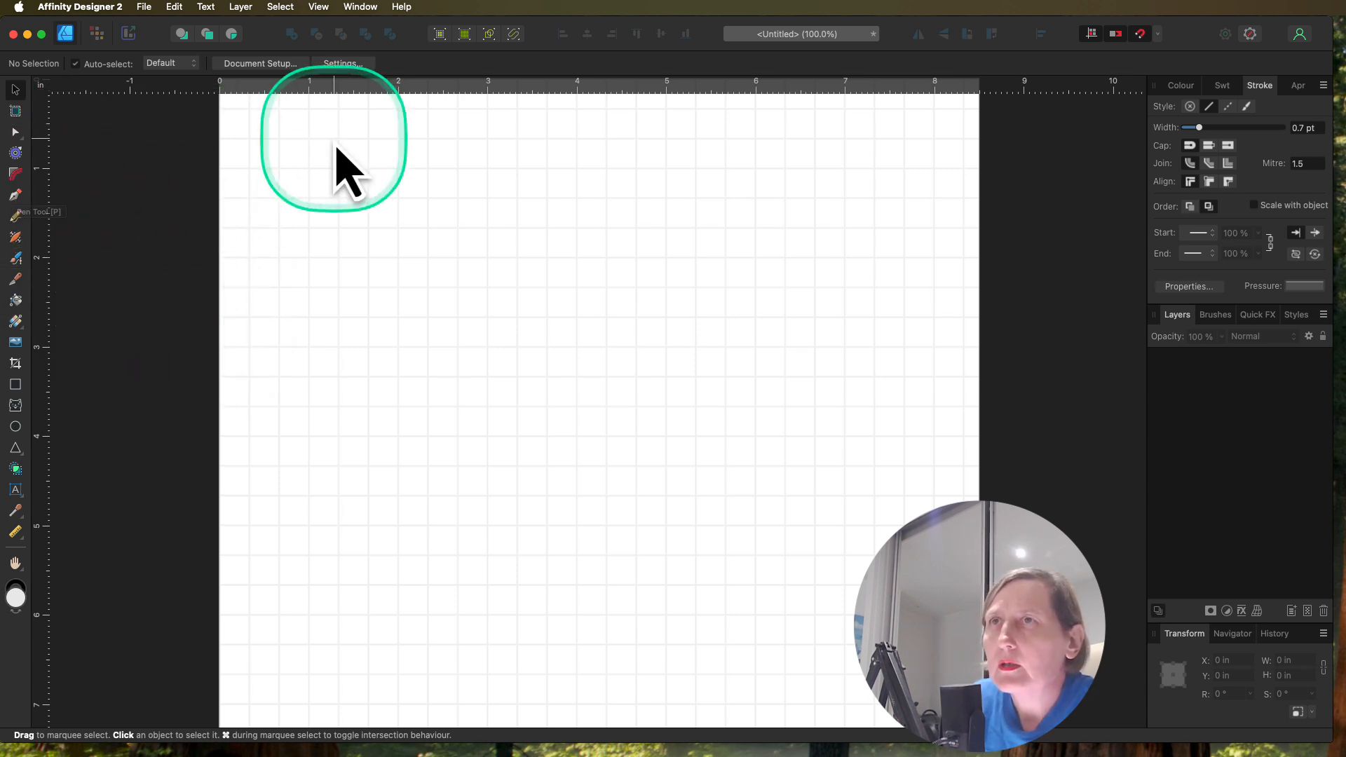
{"action": "scroll", "coordinate": [396, 165], "scroll_direction": "up", "scroll_amount": 3}
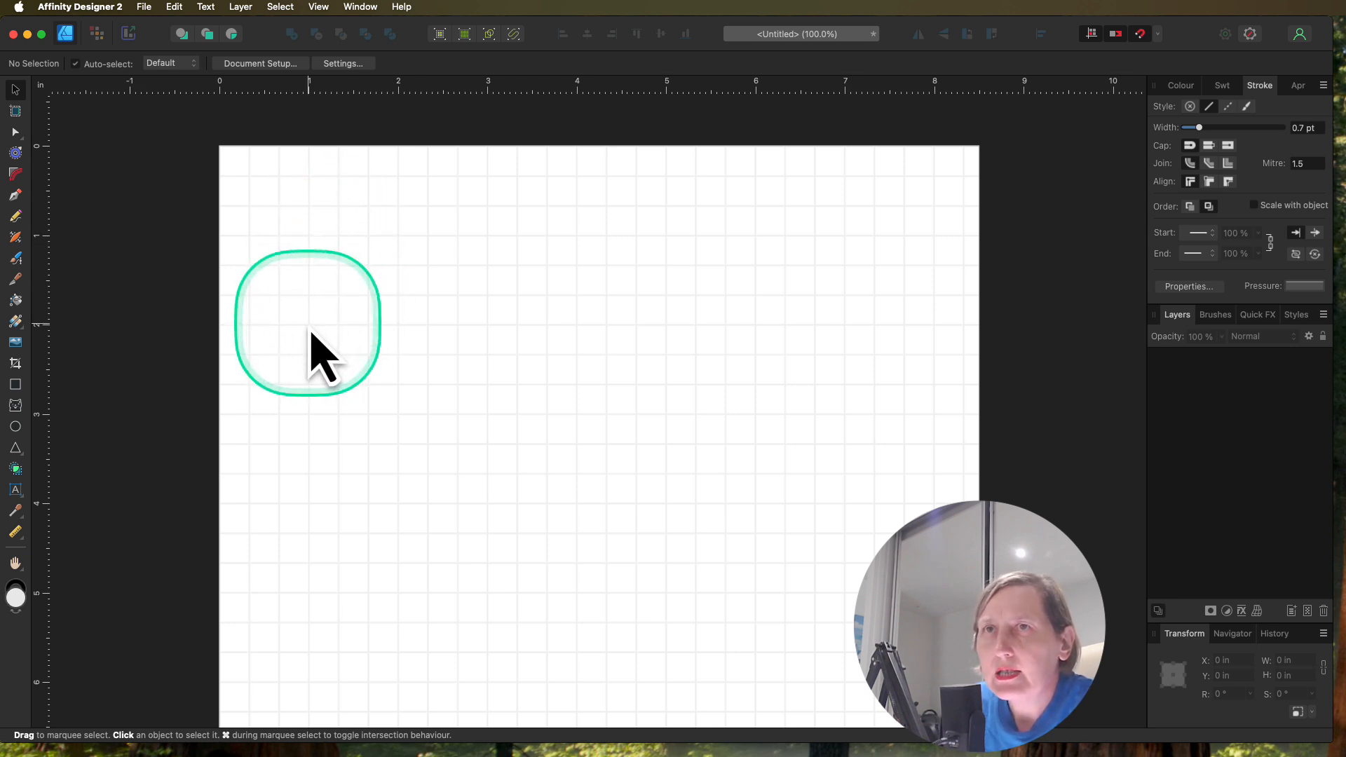
{"action": "left_click", "coordinate": [311, 334]}
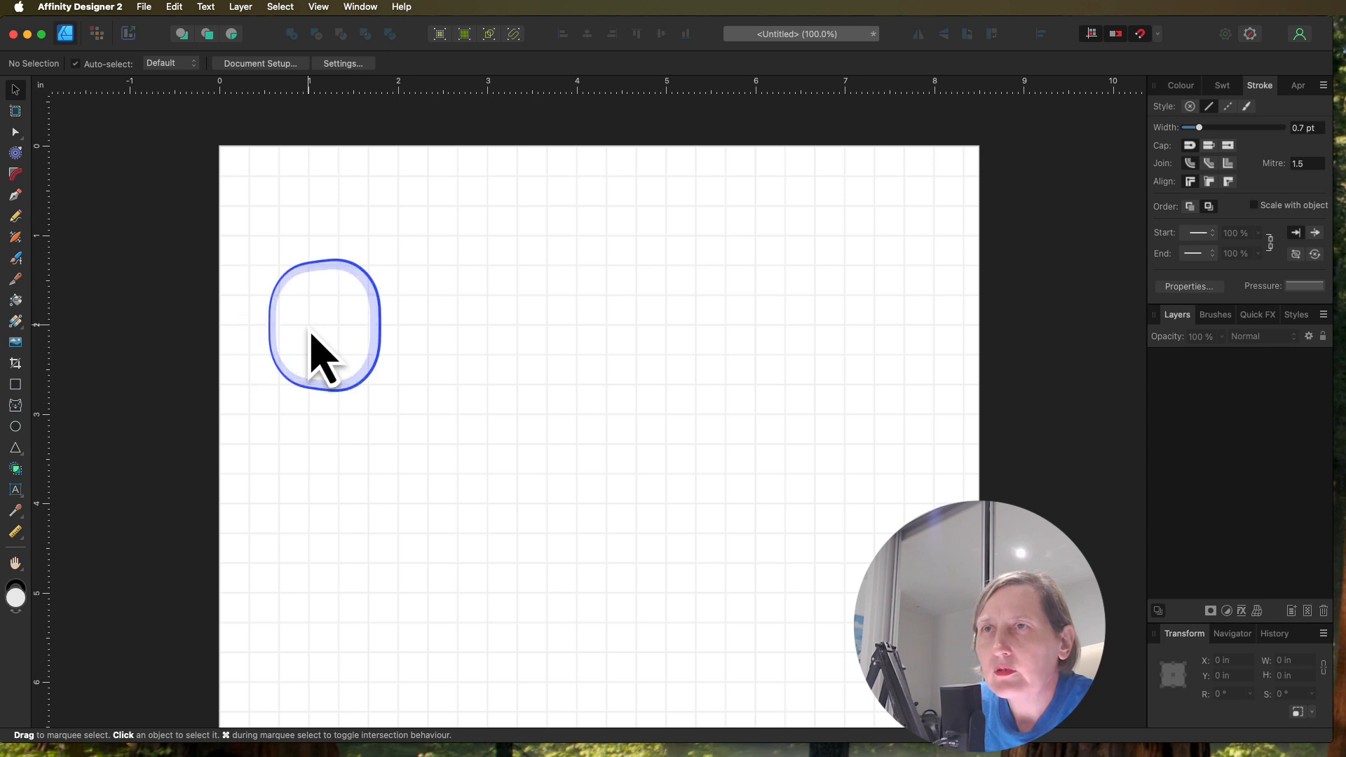
{"action": "left_click", "coordinate": [12, 196]}
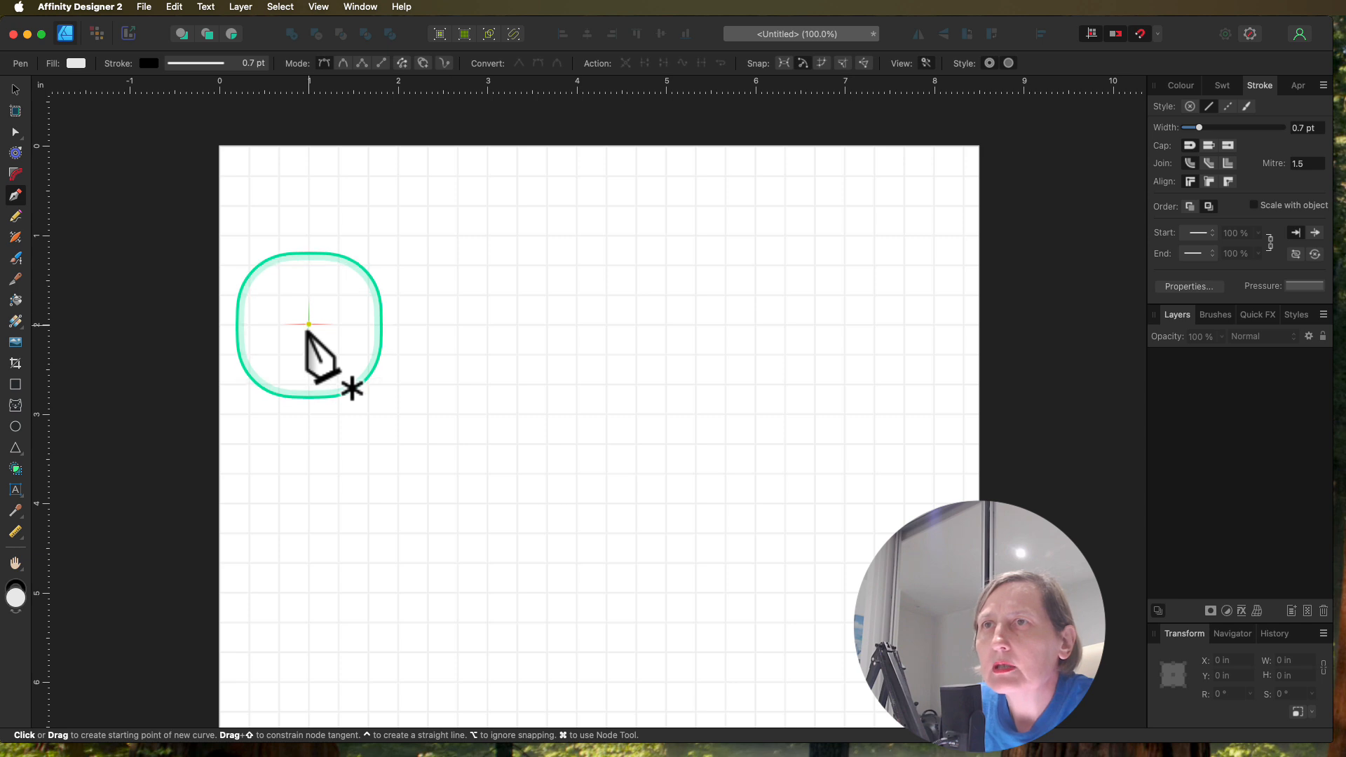
{"action": "left_click", "coordinate": [308, 324]}
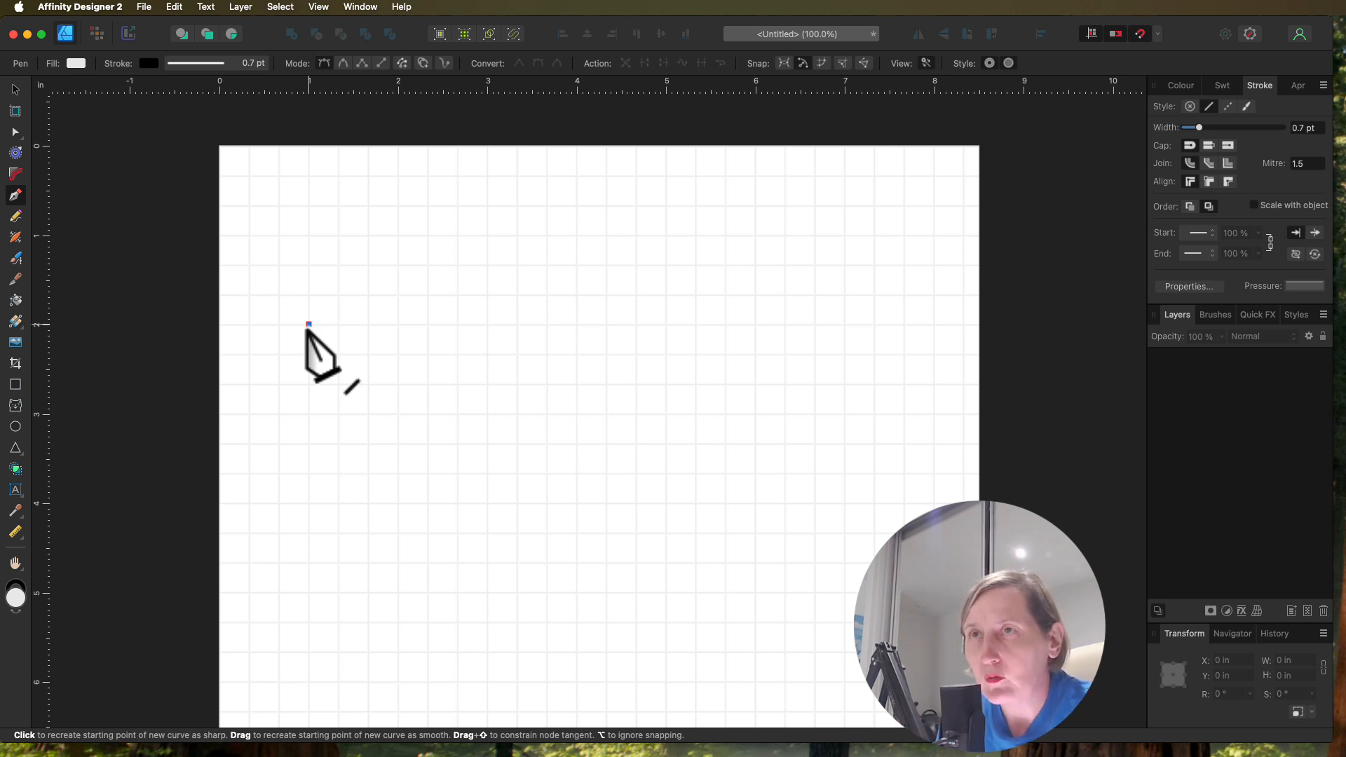
{"action": "left_click_drag", "start_coordinate": [309, 325], "coordinate": [695, 326]}
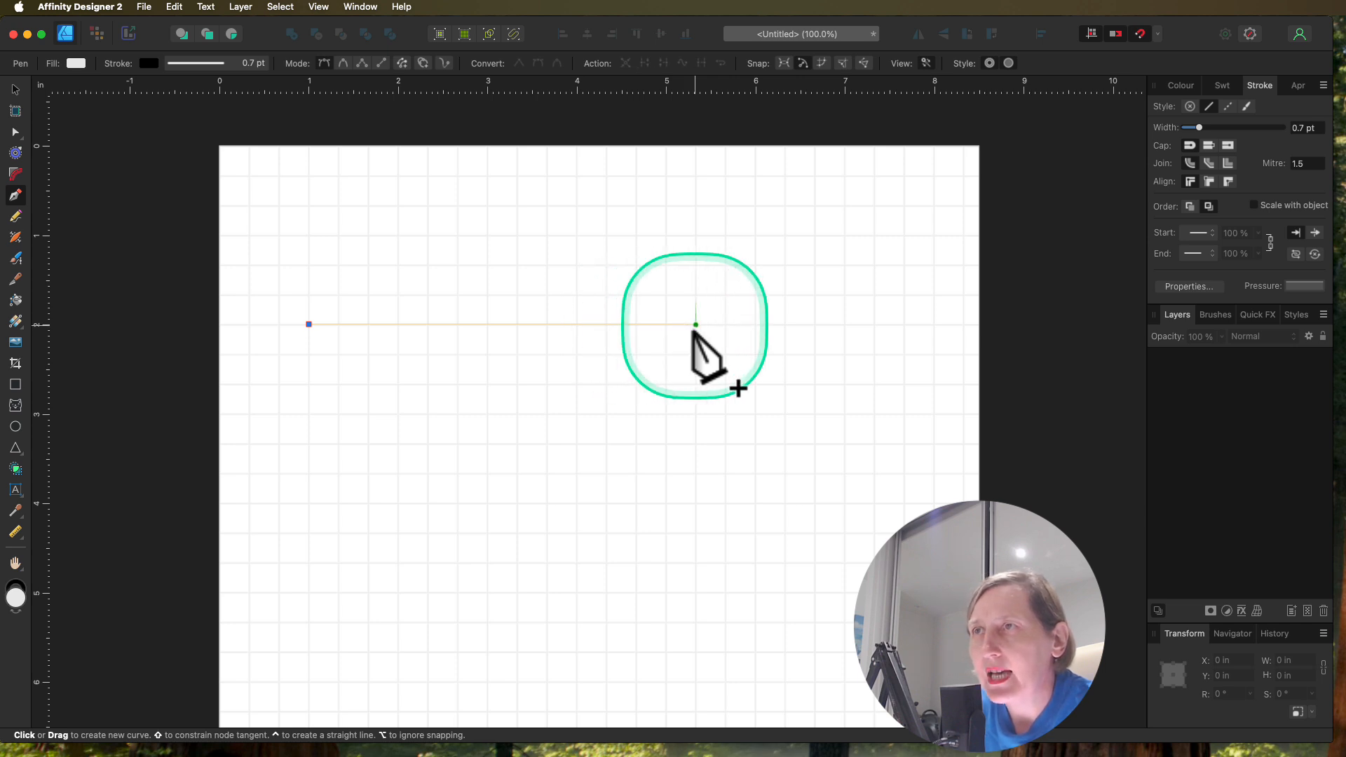
{"action": "left_click", "coordinate": [695, 324]}
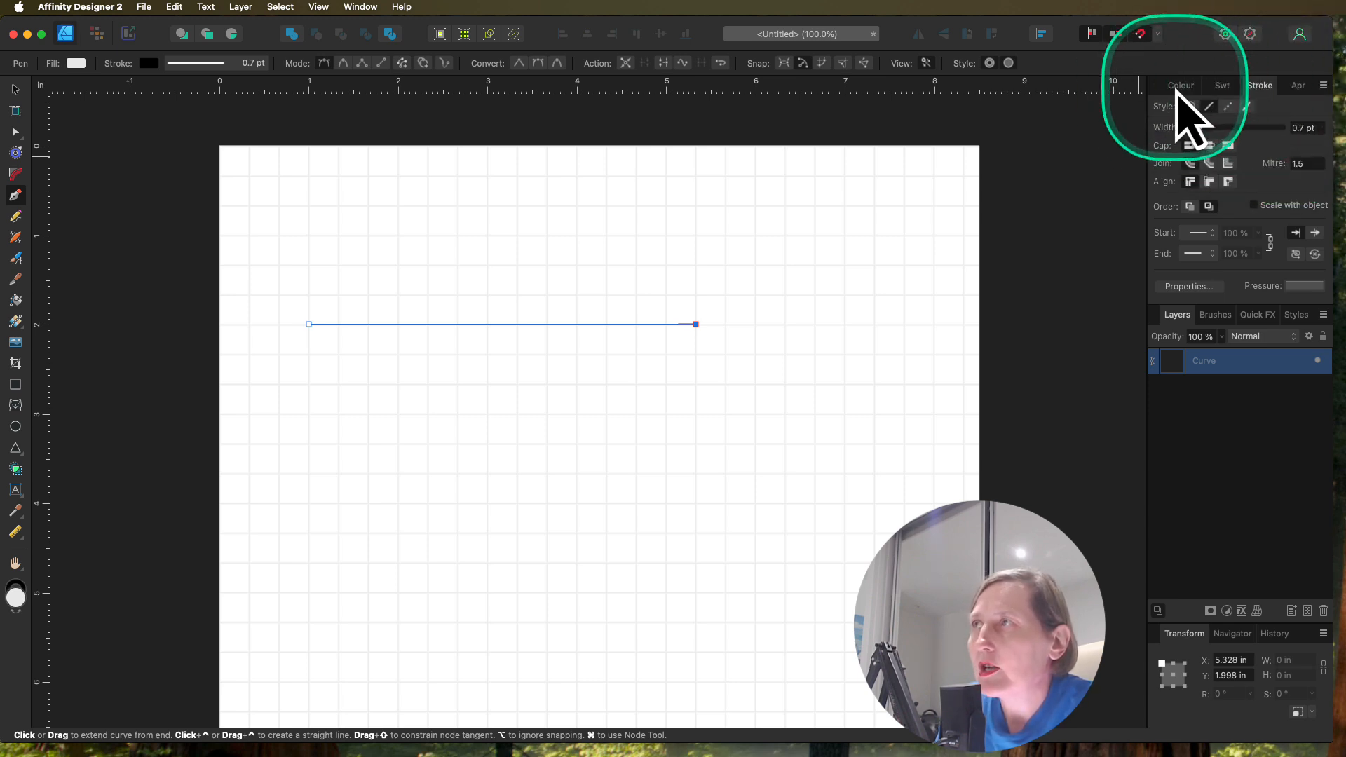
Step: Set the horizontal line's stroke width to 1 pt
{"action": "left_click", "coordinate": [1178, 85]}
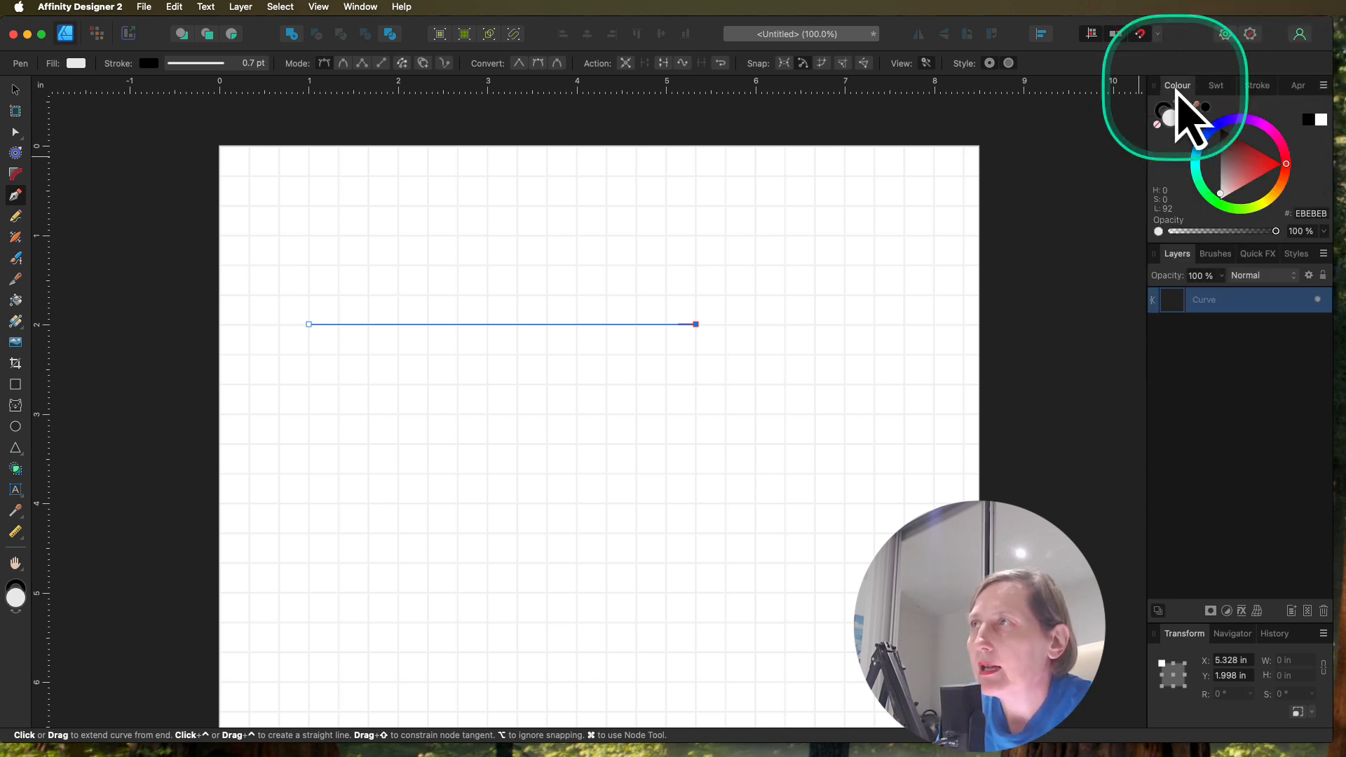
{"action": "left_click", "coordinate": [1257, 86]}
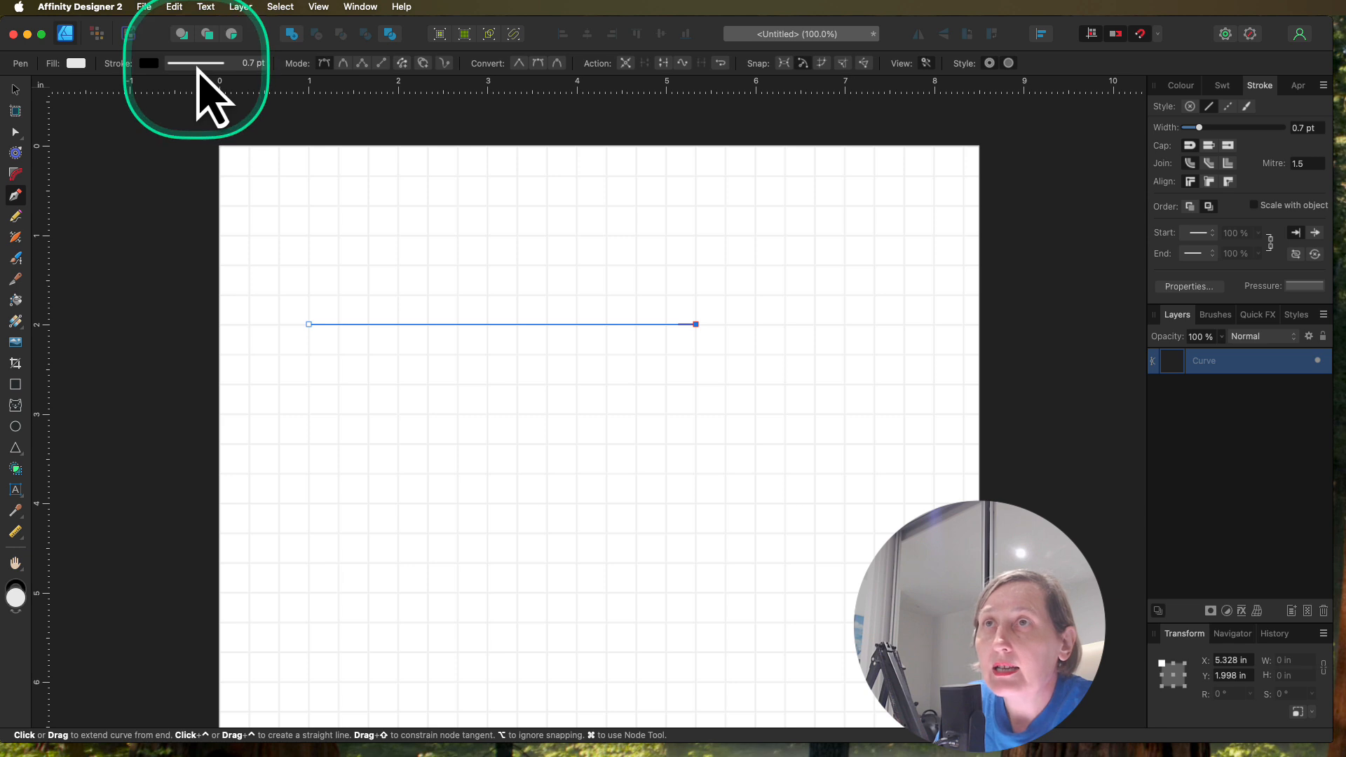
{"action": "left_click", "coordinate": [199, 70]}
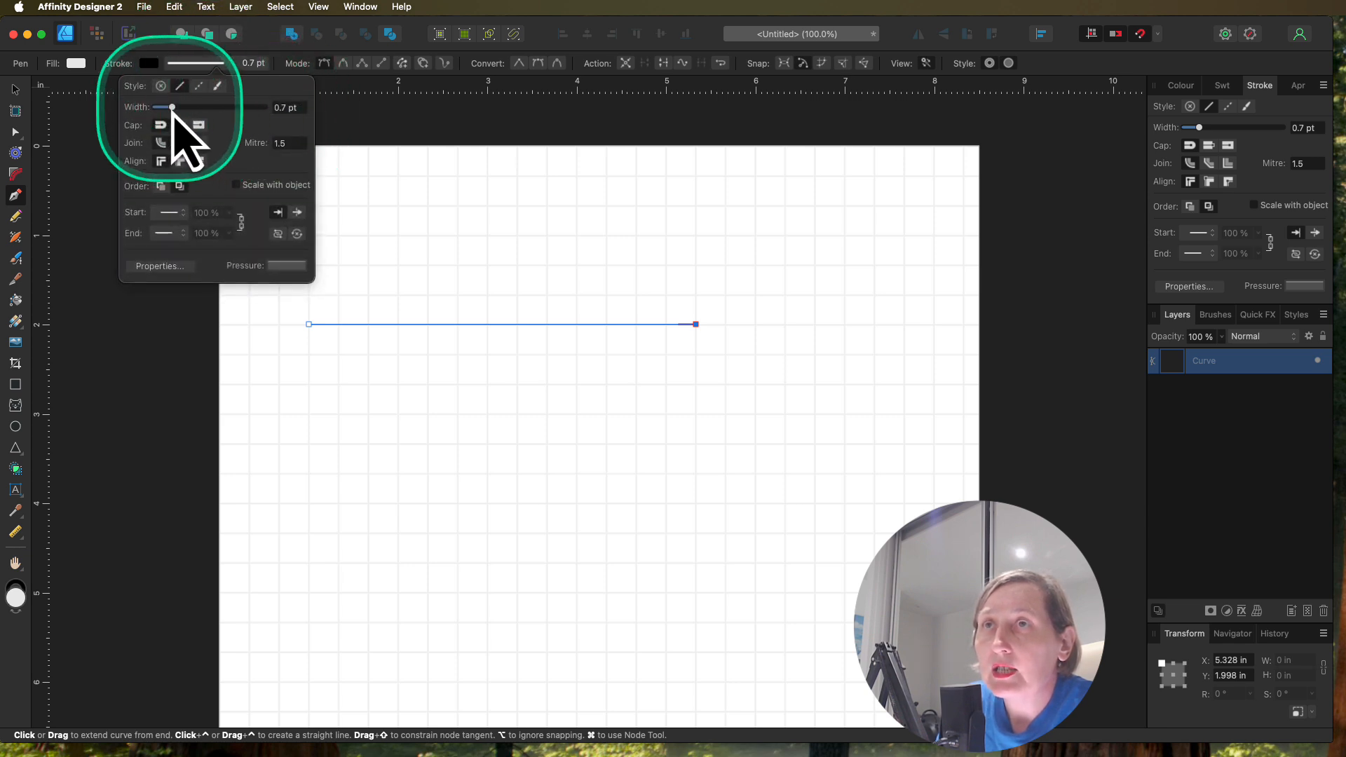
{"action": "mouse_move", "coordinate": [171, 110]}
{"action": "left_mouse_down"}
{"action": "mouse_move", "coordinate": [185, 111]}
{"action": "mouse_move", "coordinate": [170, 114]}
{"action": "left_mouse_up"}
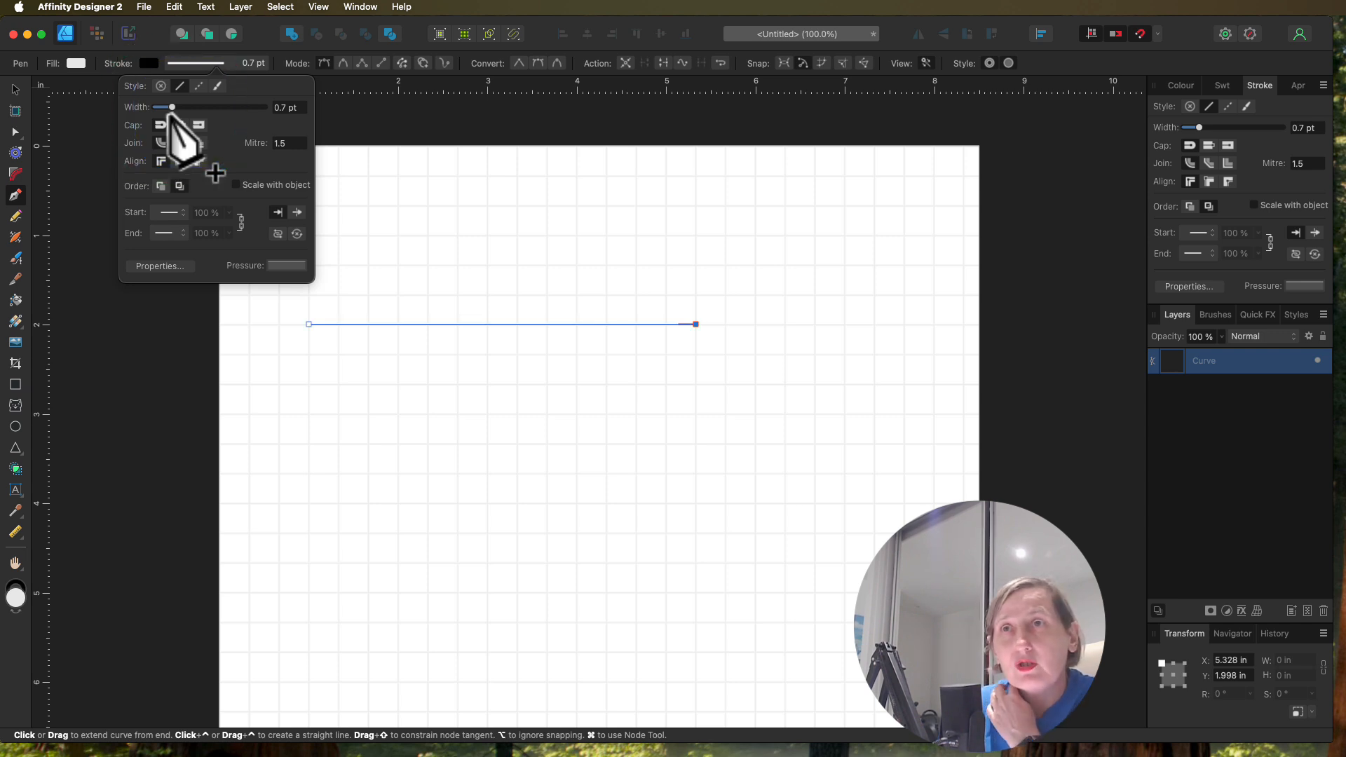
{"action": "left_click", "coordinate": [284, 108]}
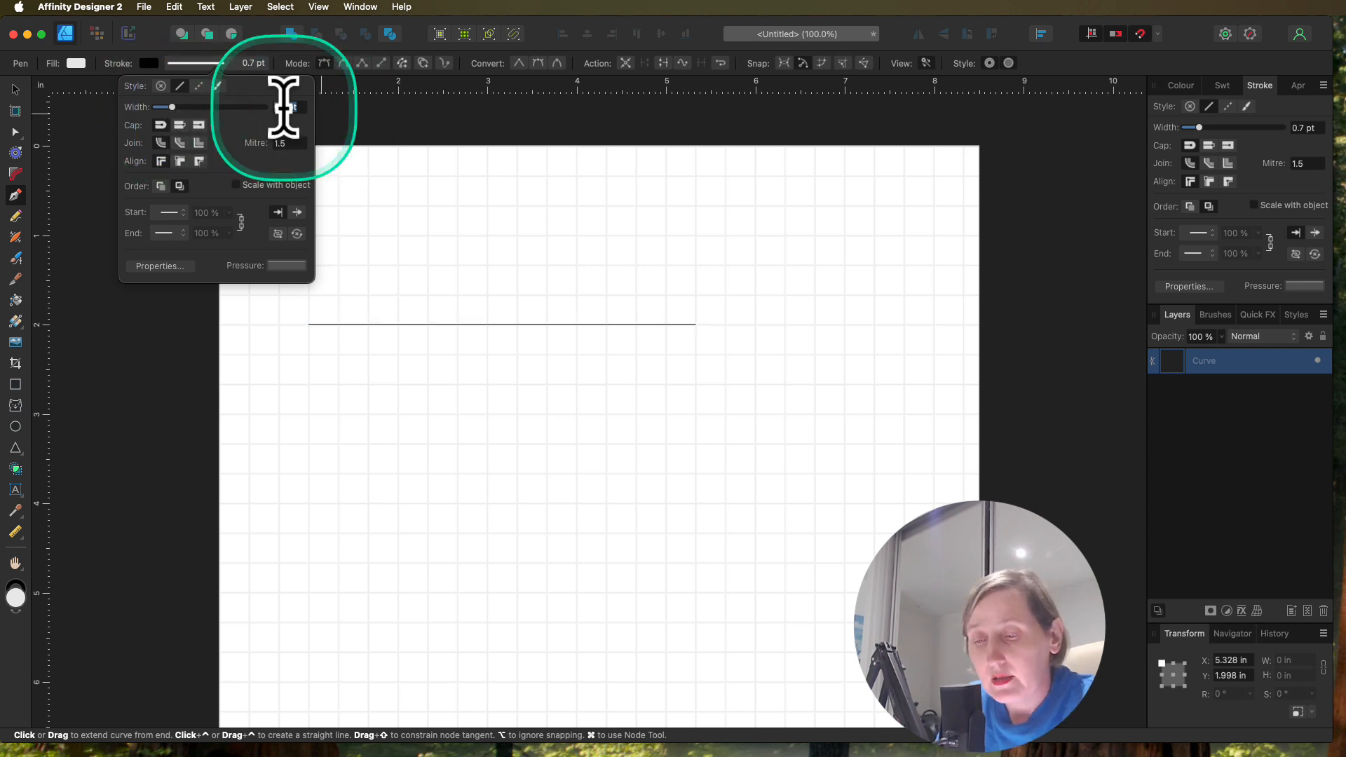
{"action": "type", "text": "1"}
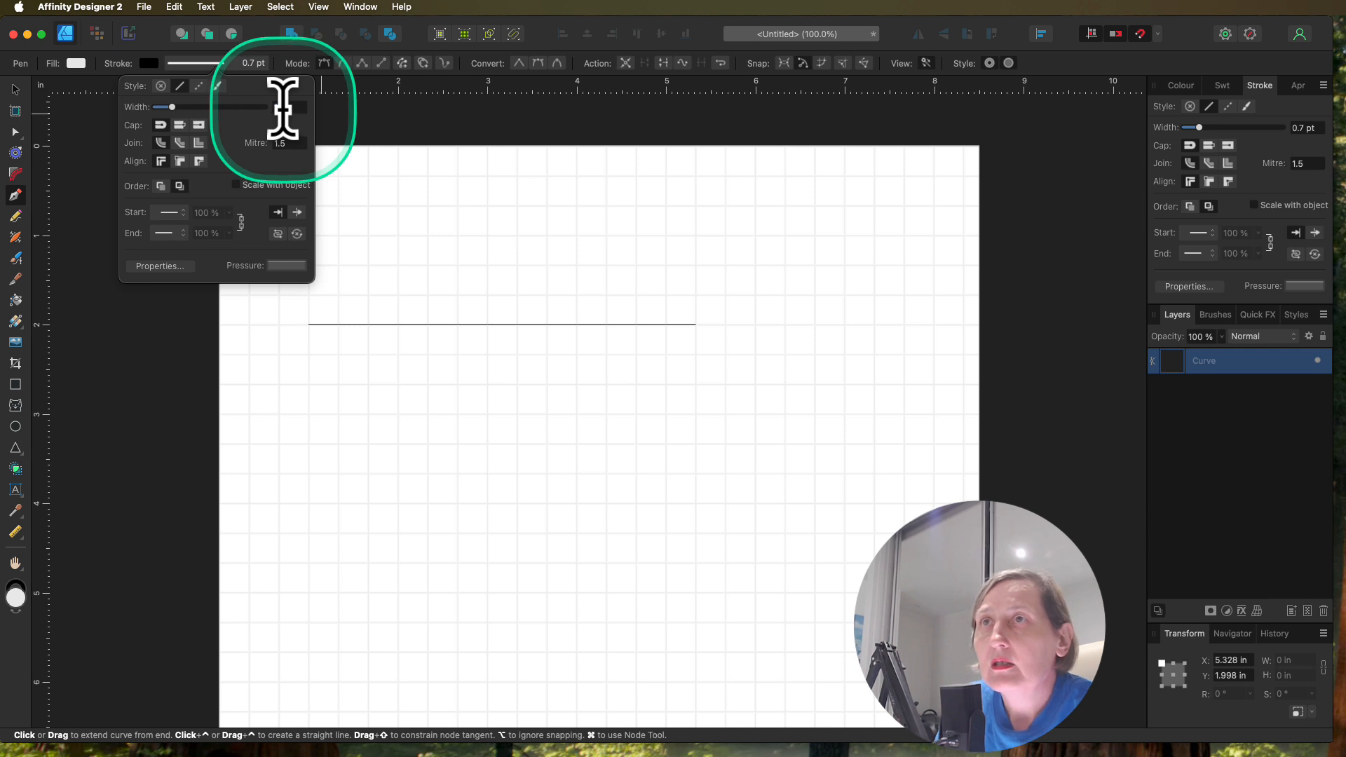
{"action": "key", "text": "Return"}
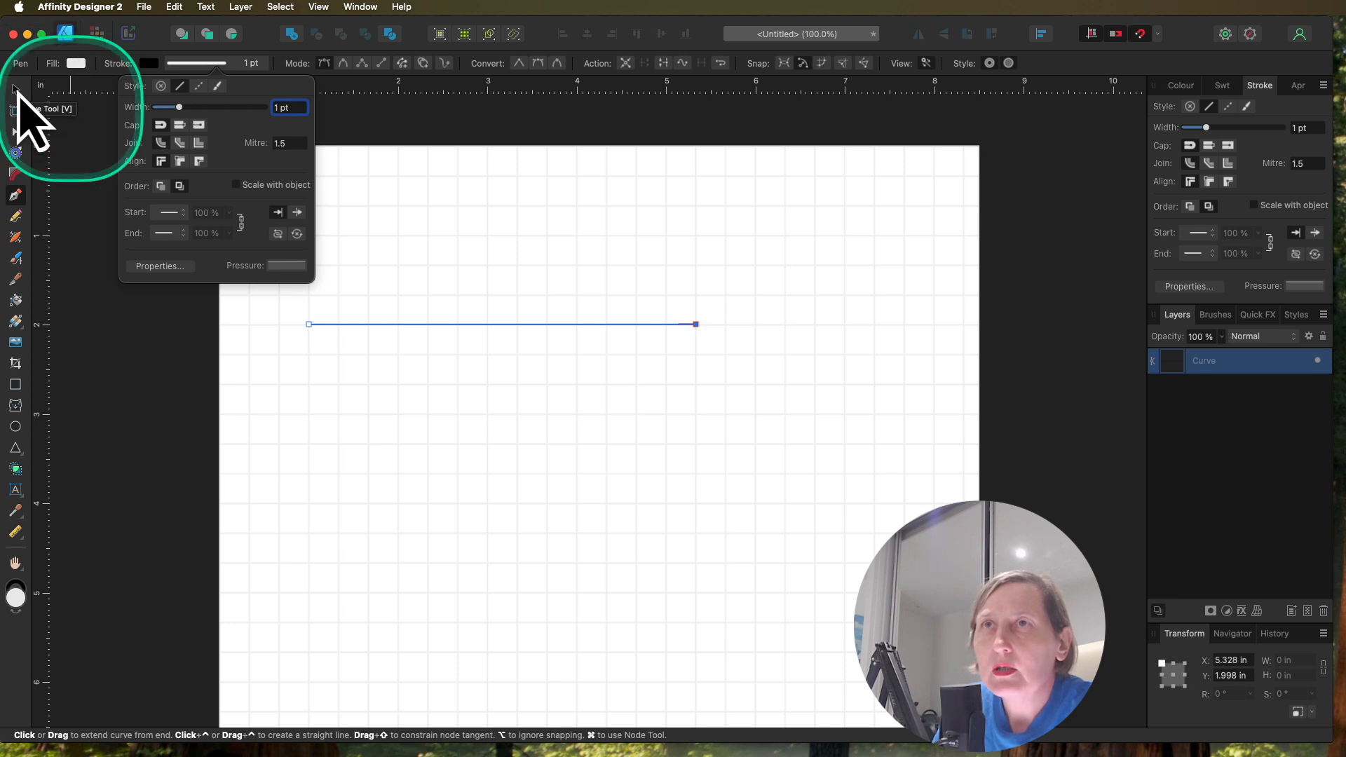
Step: Duplicate the line one grid square below the original, and repeat the duplication for a third evenly spaced line
{"action": "left_click", "coordinate": [15, 89]}
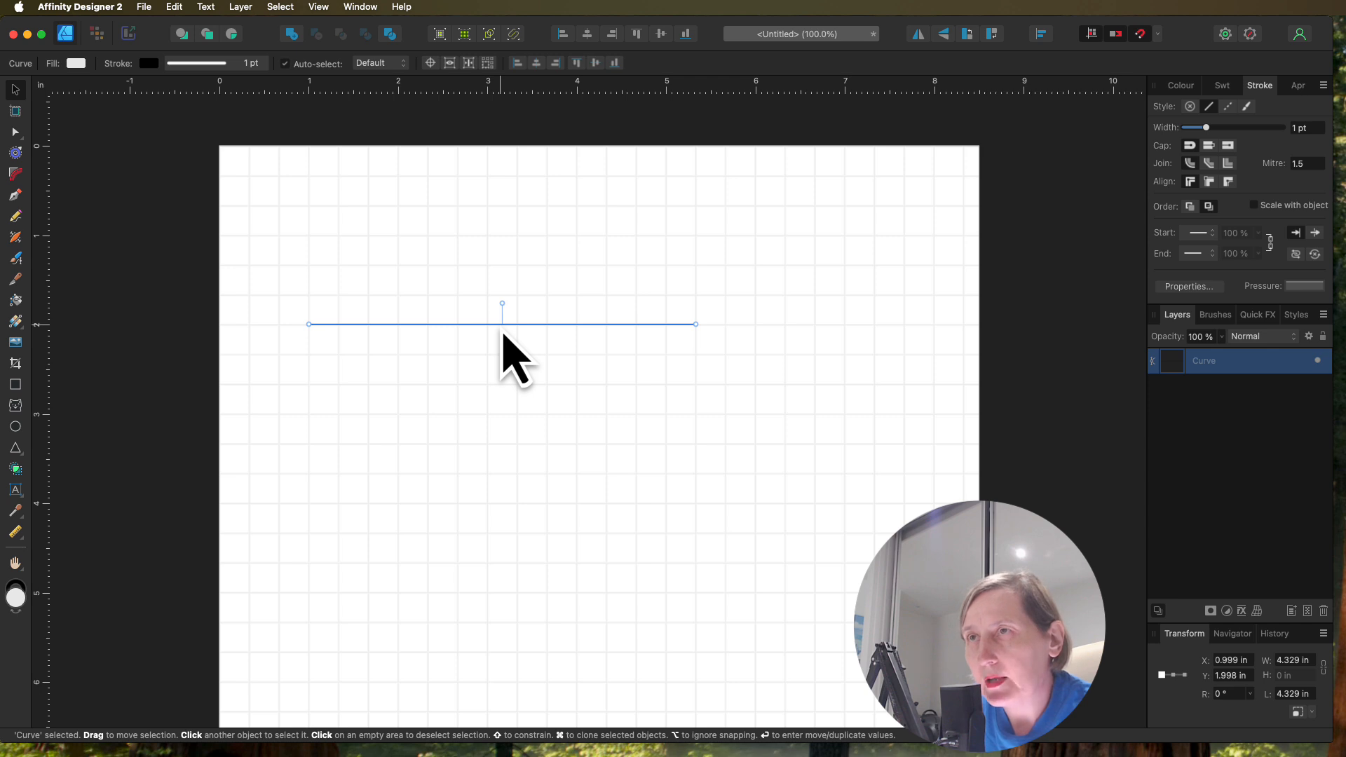
{"action": "left_click_drag", "start_coordinate": [502, 332], "coordinate": [501, 363]}
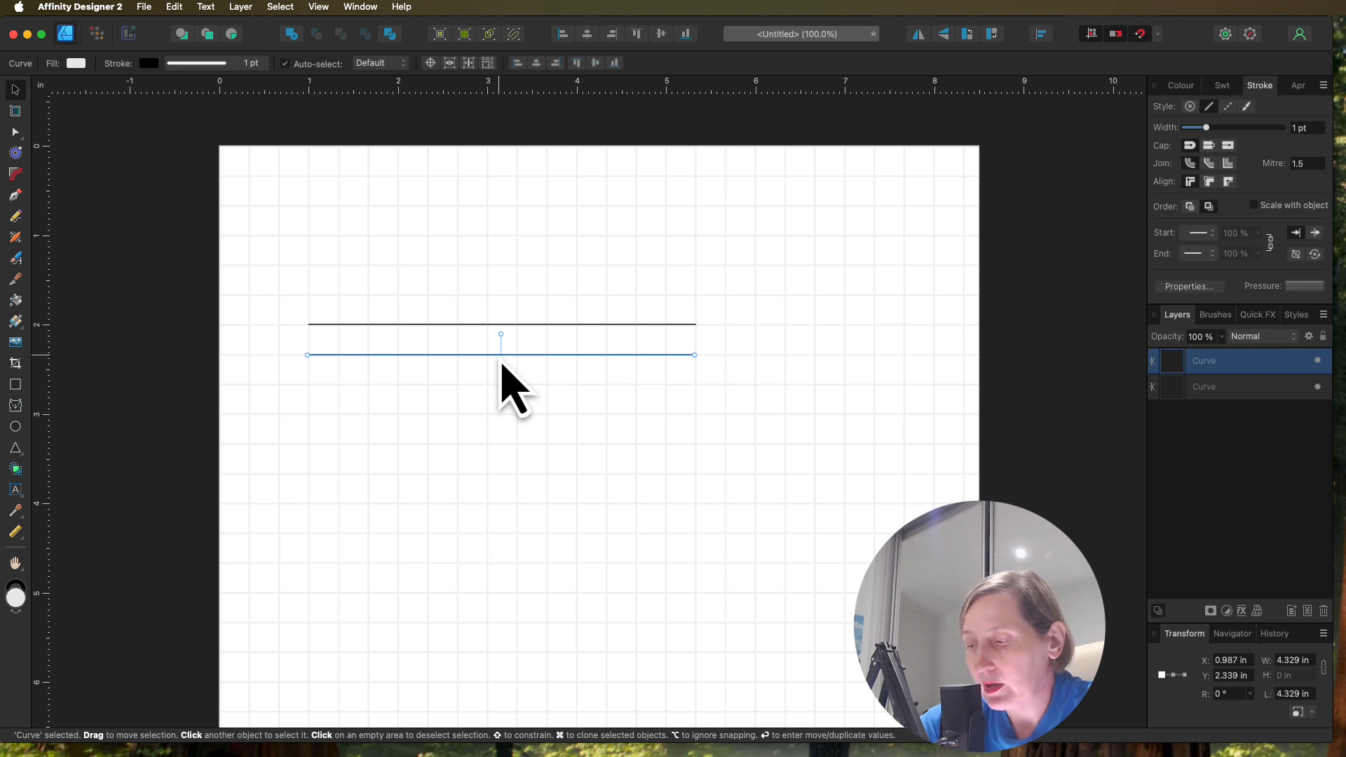
{"action": "key", "text": "super+j"}
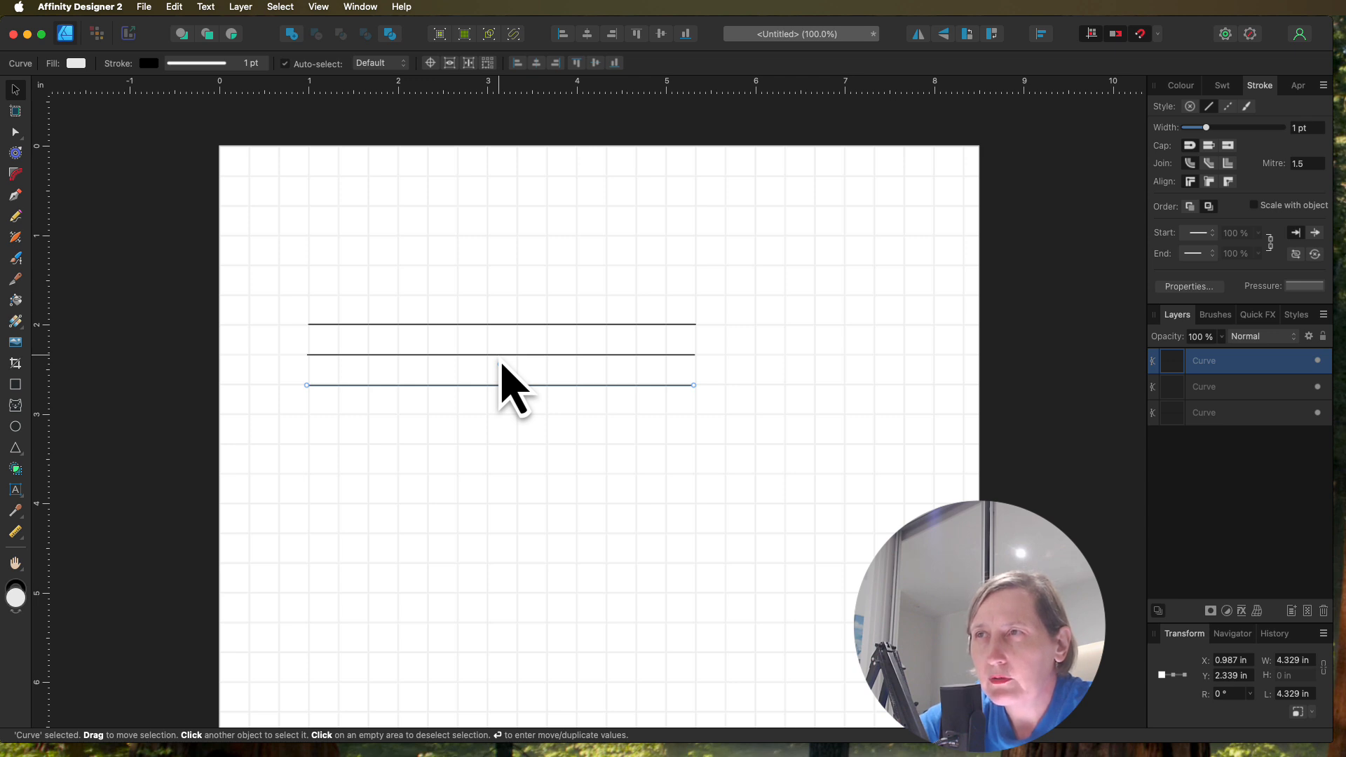
Step: Repeat the line duplication downwards until there are 14 evenly spaced horizontal lines
{"action": "key", "text": "super+j"}
{"action": "key", "text": "super+j"}
{"action": "key", "text": "super+j"}
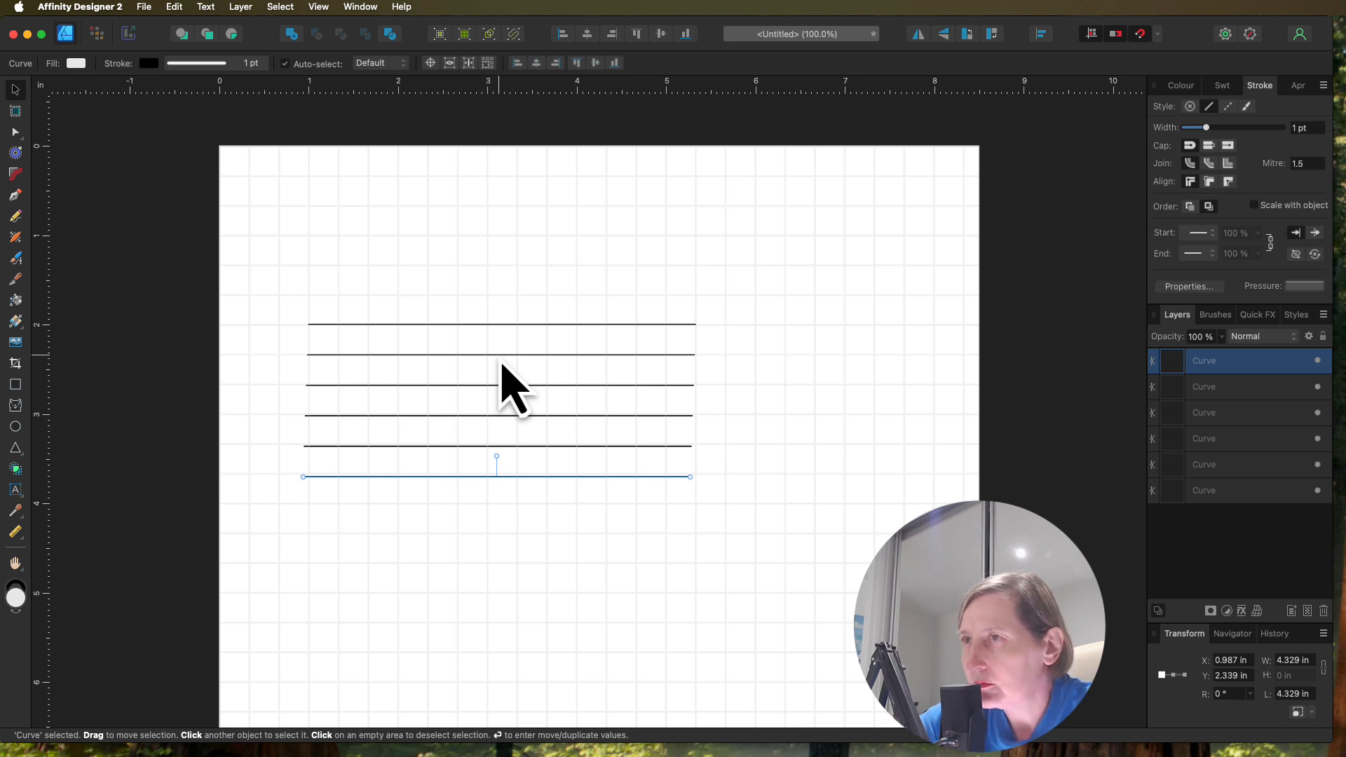
{"action": "key", "text": "super+j"}
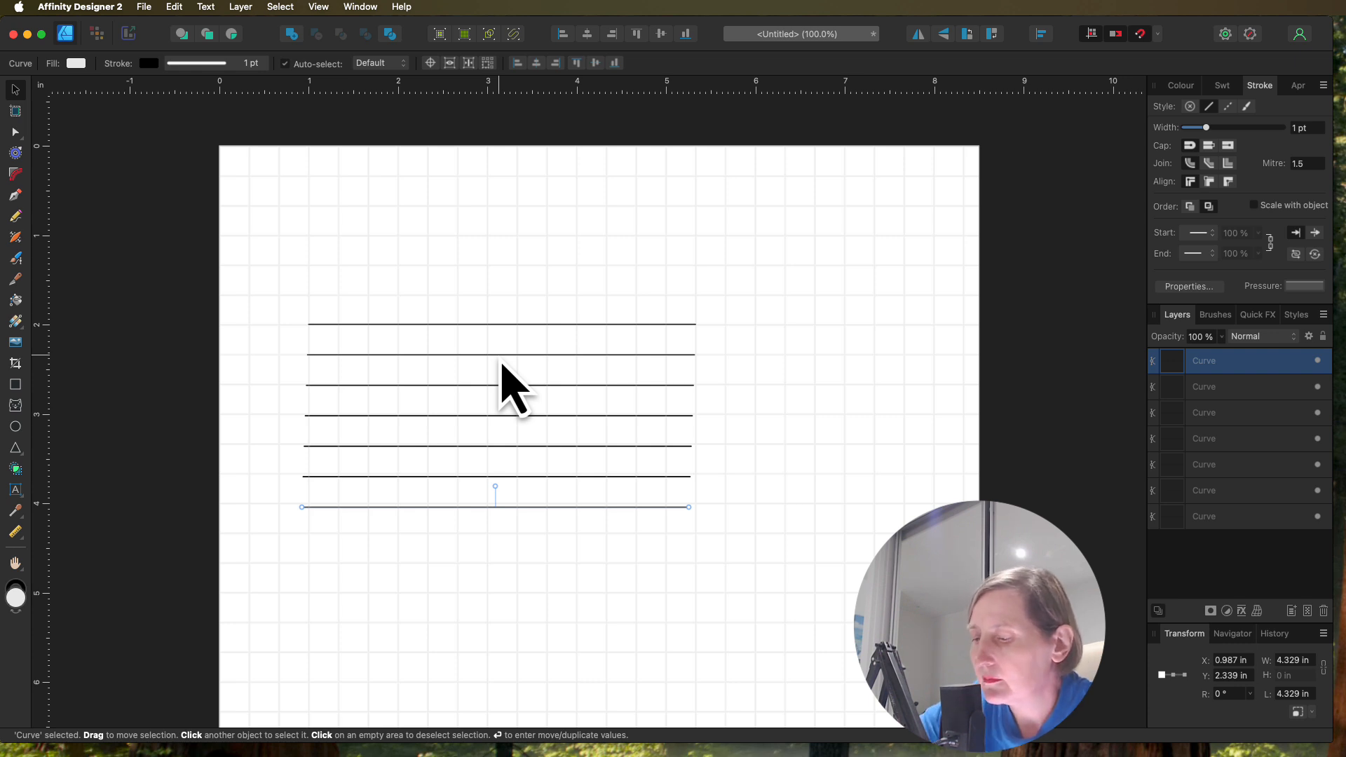
{"action": "key", "text": "super+j"}
{"action": "key", "text": "super+j"}
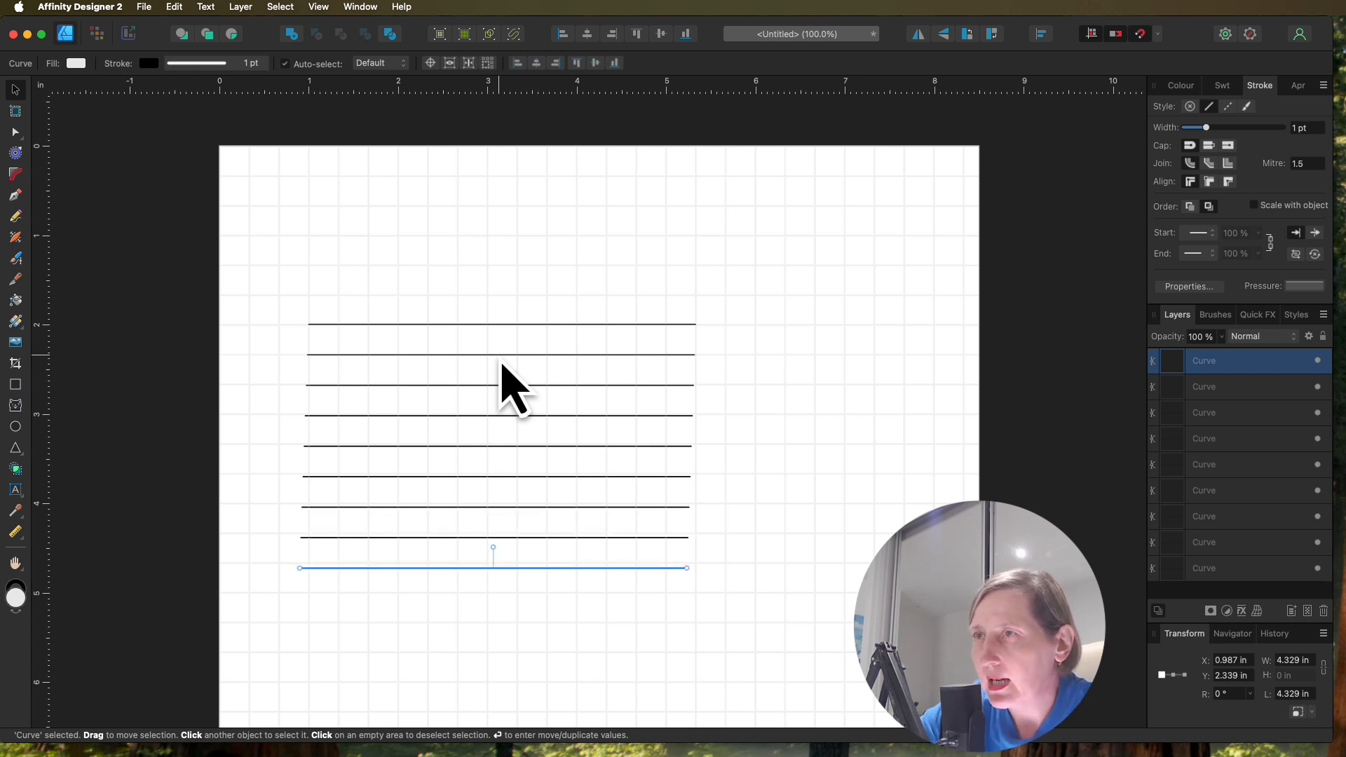
{"action": "key", "text": "super+j"}
{"action": "key", "text": "super+j"}
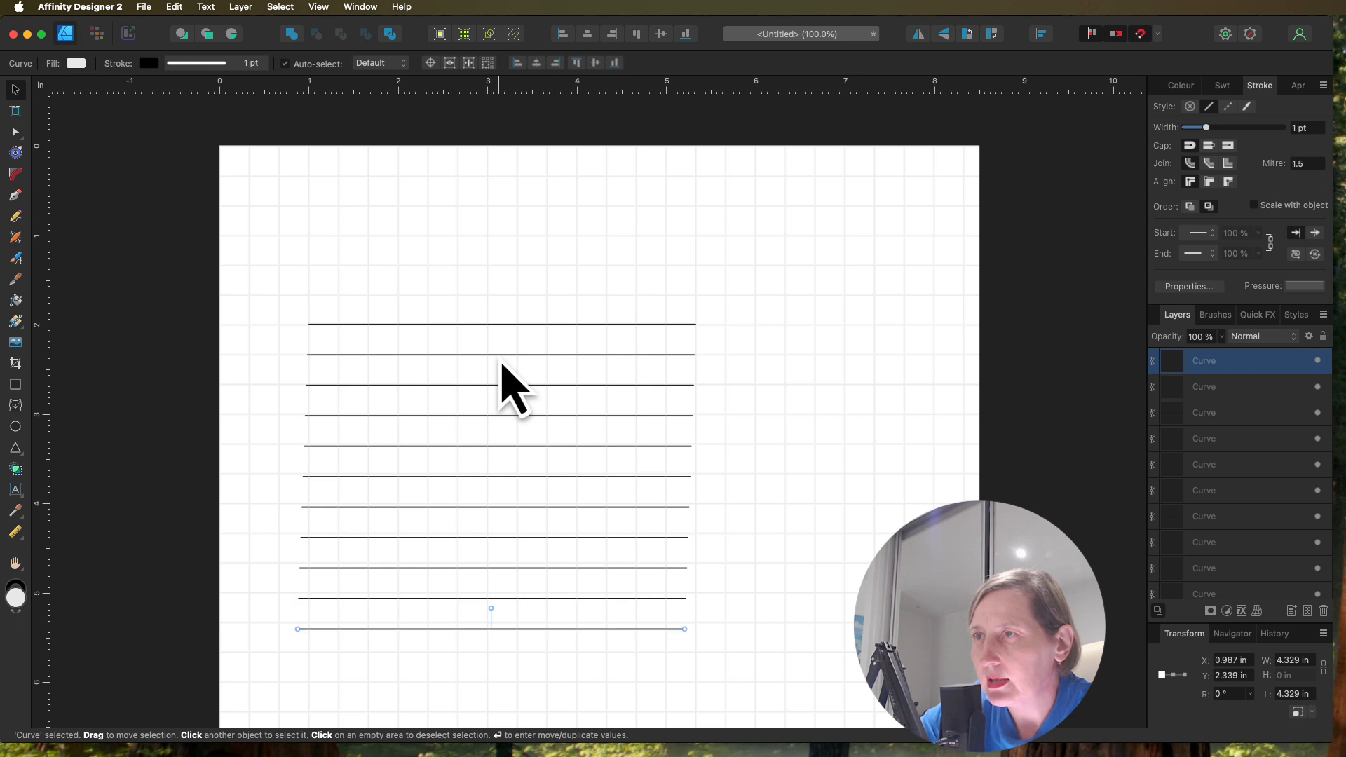
{"action": "key", "text": "super+j"}
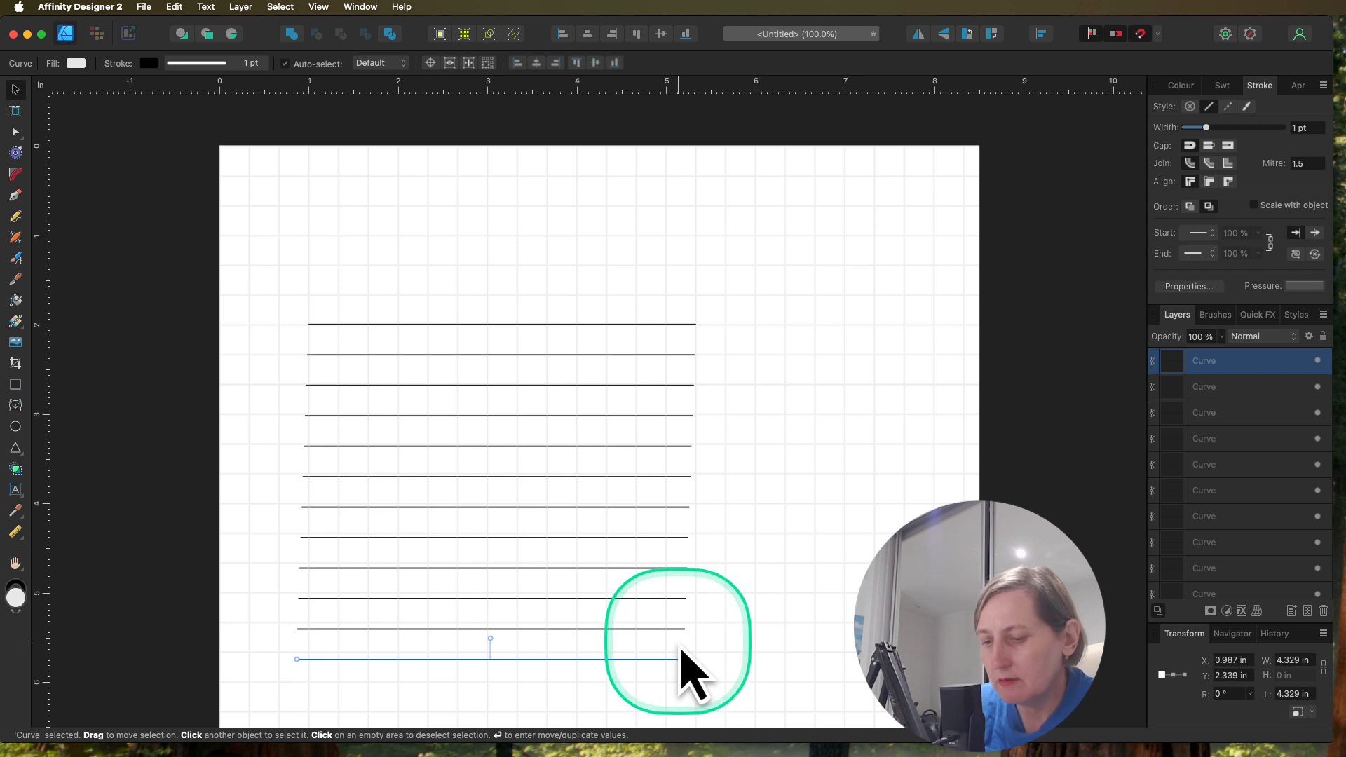
{"action": "key", "text": "super+j"}
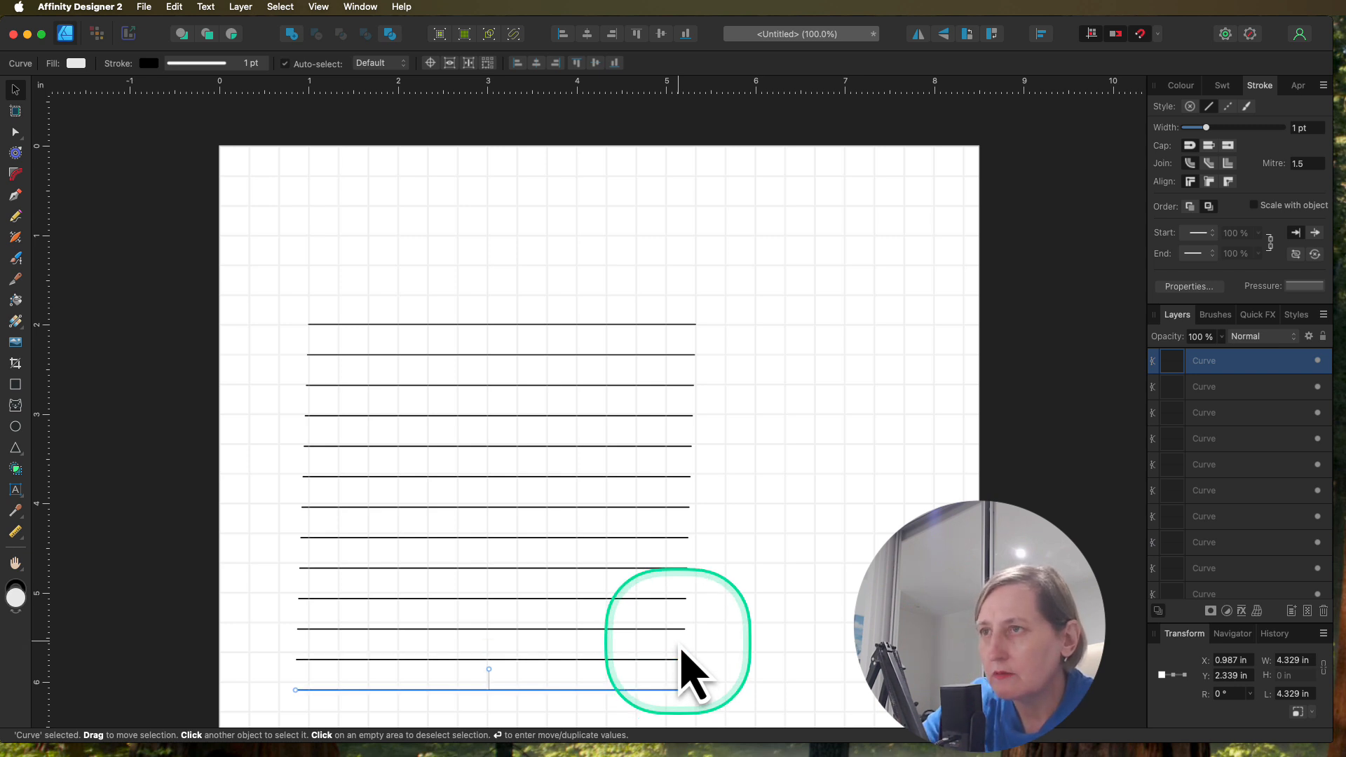
{"action": "key", "text": "super+j"}
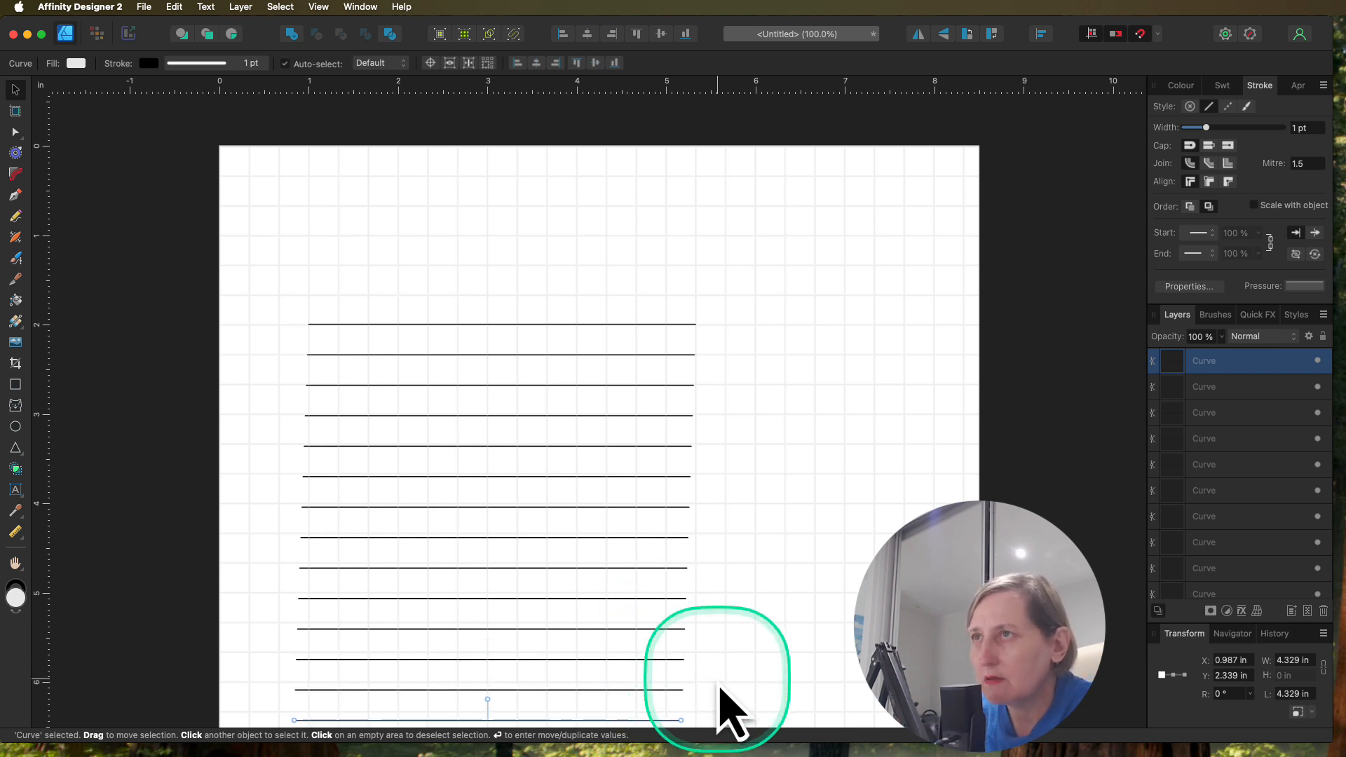
Step: Select all 14 lines and align them by their right edges
{"action": "scroll", "coordinate": [771, 386], "scroll_direction": "down", "scroll_amount": 5}
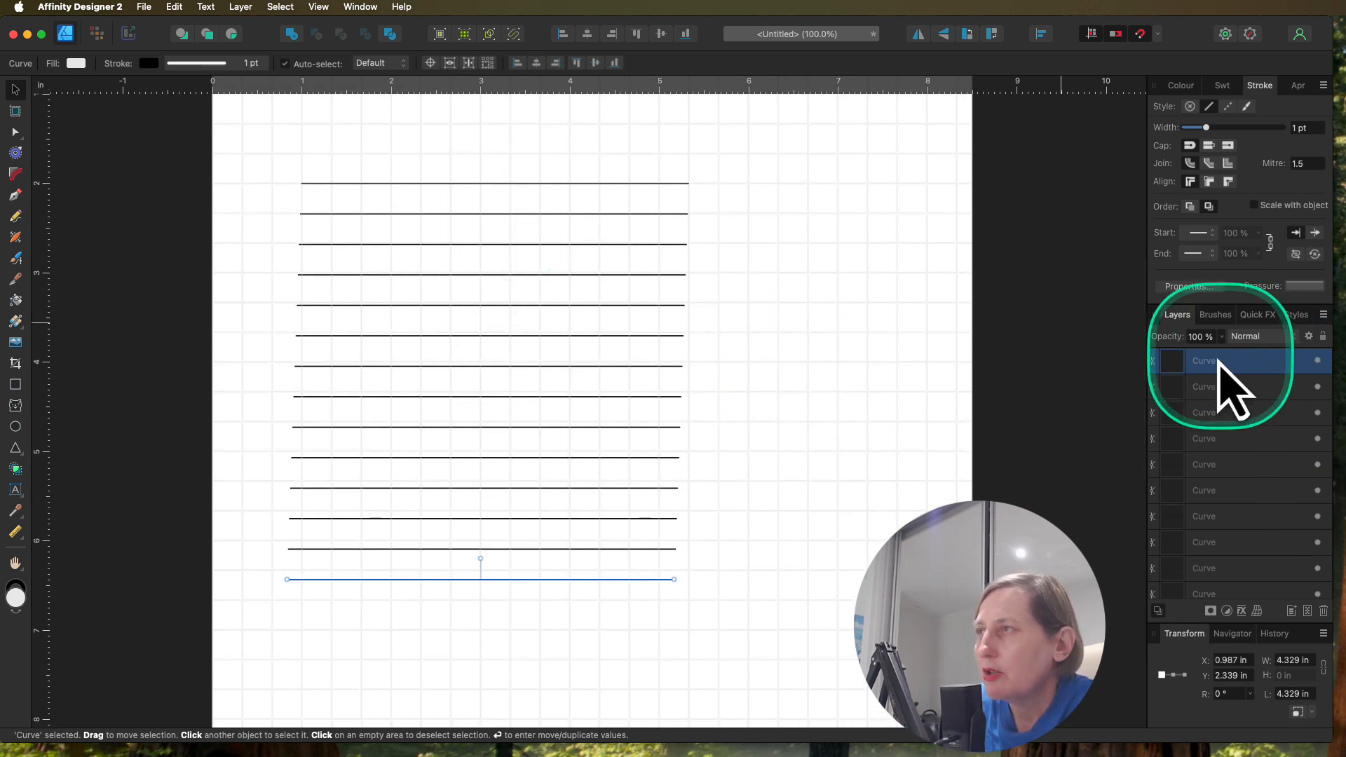
{"action": "scroll", "coordinate": [1251, 564], "scroll_direction": "down", "scroll_amount": 3}
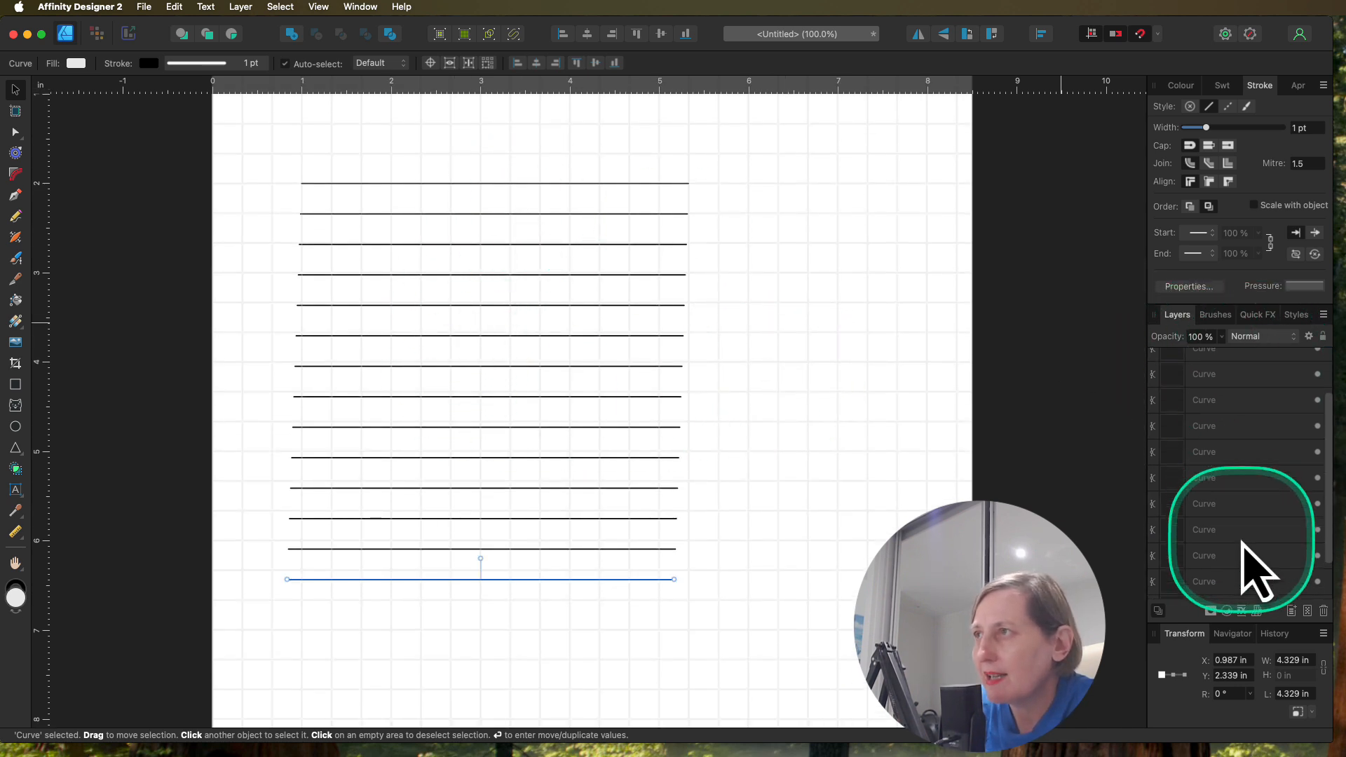
{"action": "scroll", "coordinate": [1244, 554], "scroll_direction": "down", "scroll_amount": 1}
{"action": "left_click", "coordinate": [1230, 584], "text": "shift"}
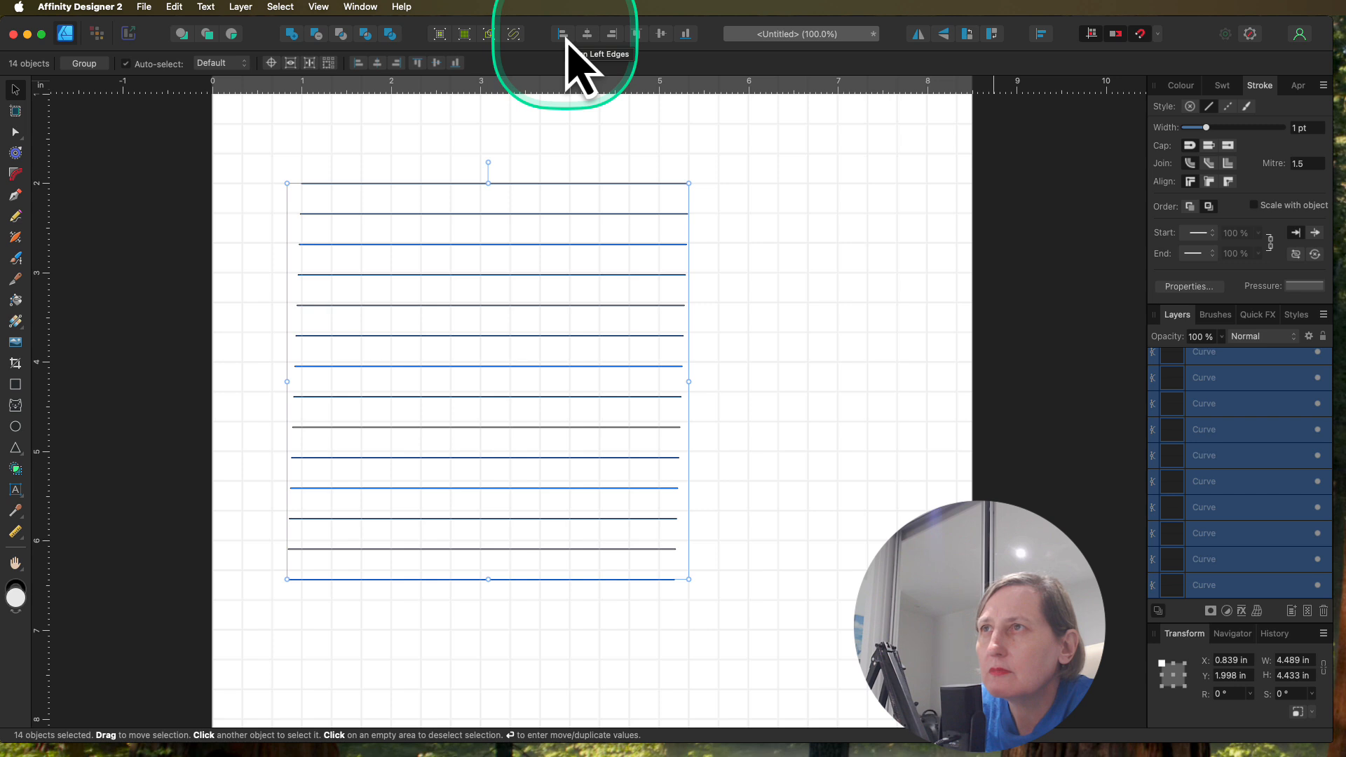
{"action": "left_click", "coordinate": [612, 34]}
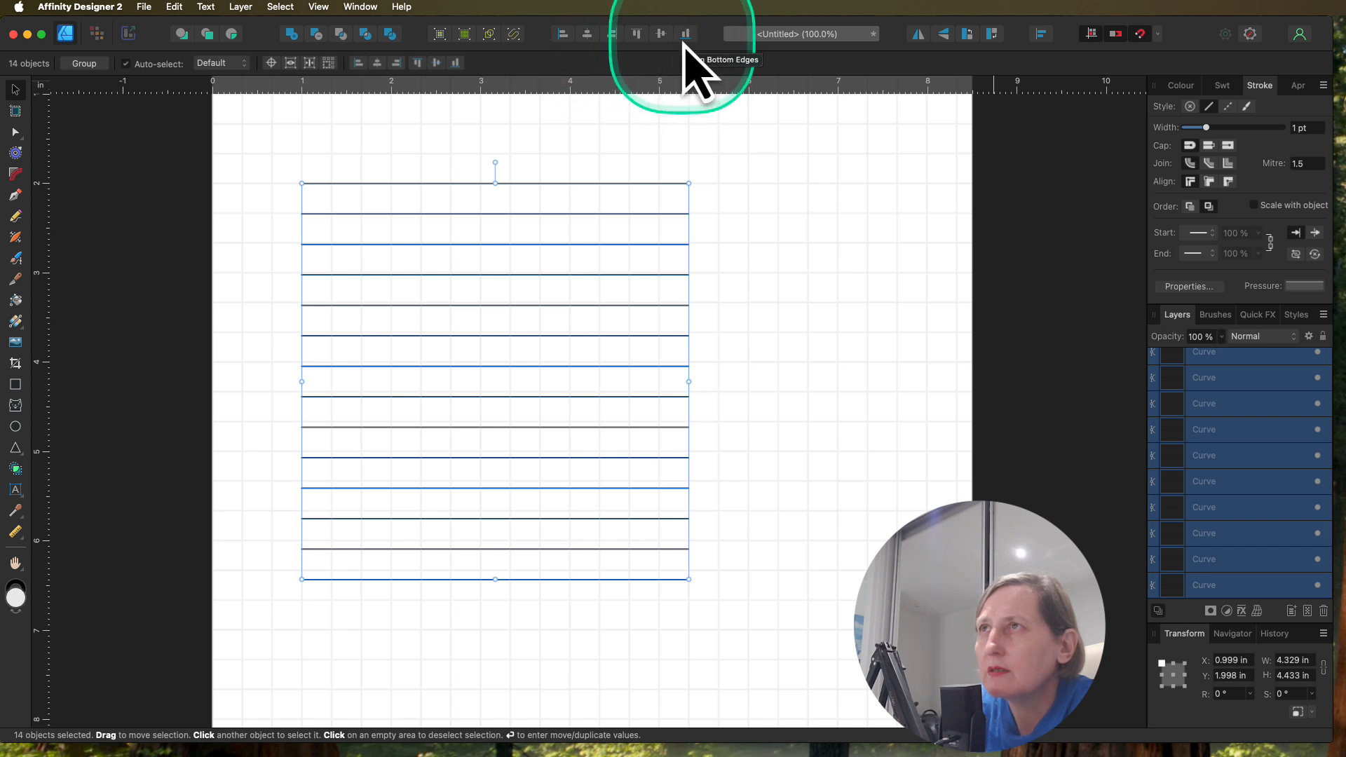
Step: Try aligning the lines by their top edges and by their vertical middles, undoing each alignment
{"action": "left_click", "coordinate": [638, 37]}
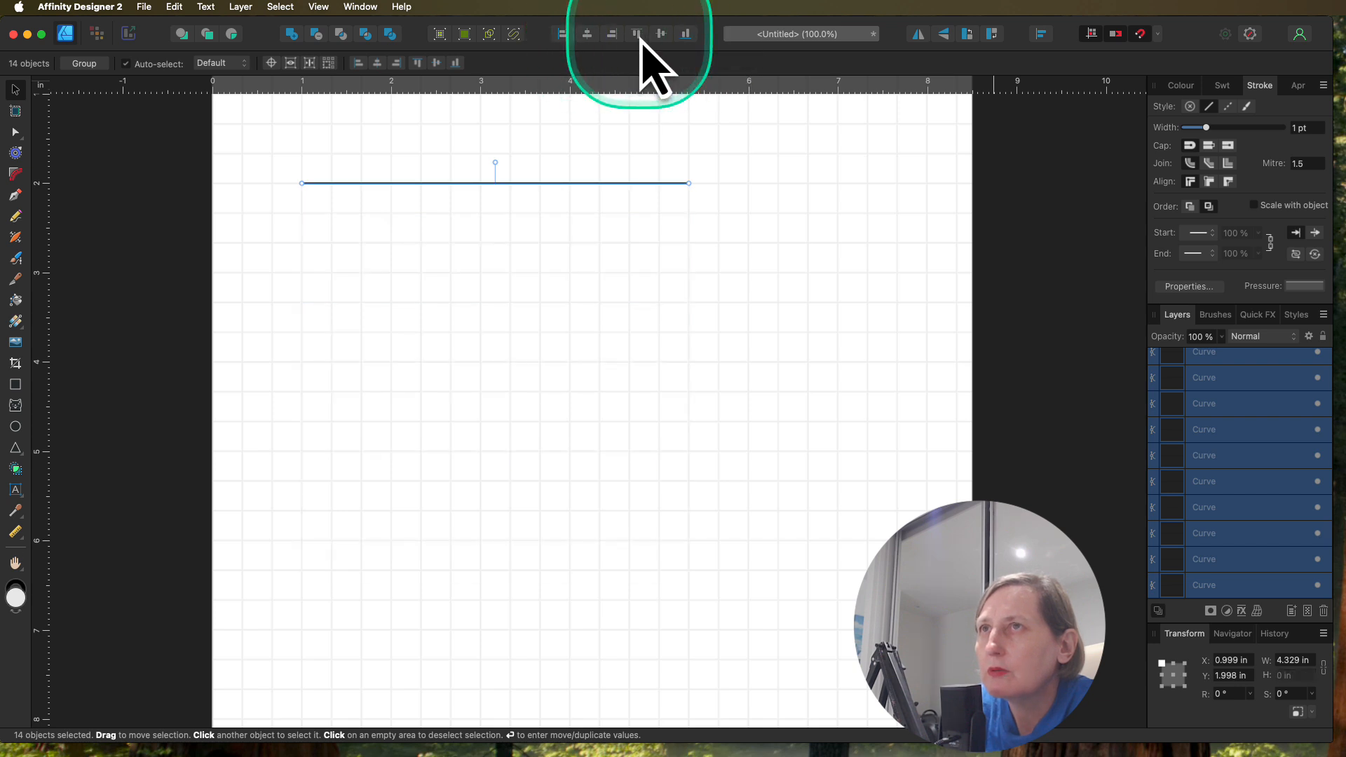
{"action": "key", "text": "super+z"}
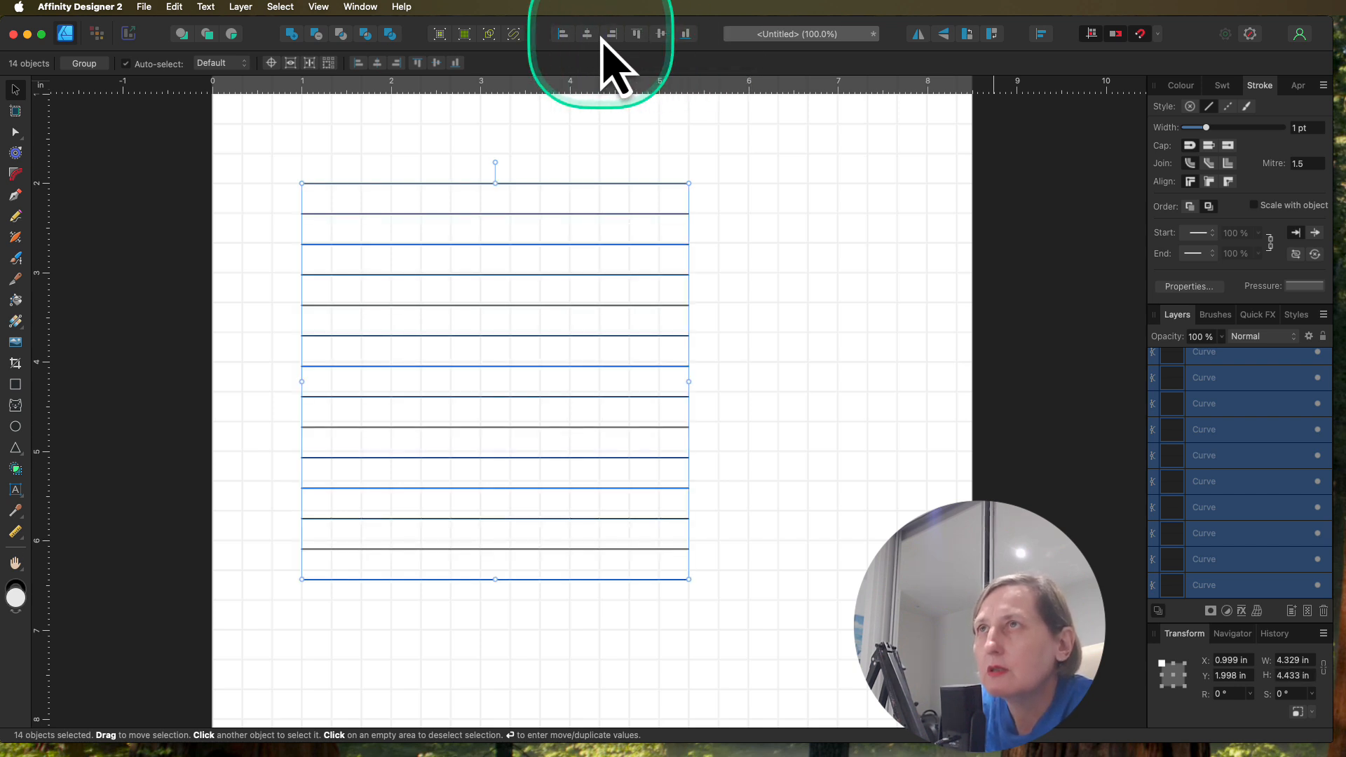
{"action": "left_click", "coordinate": [661, 36]}
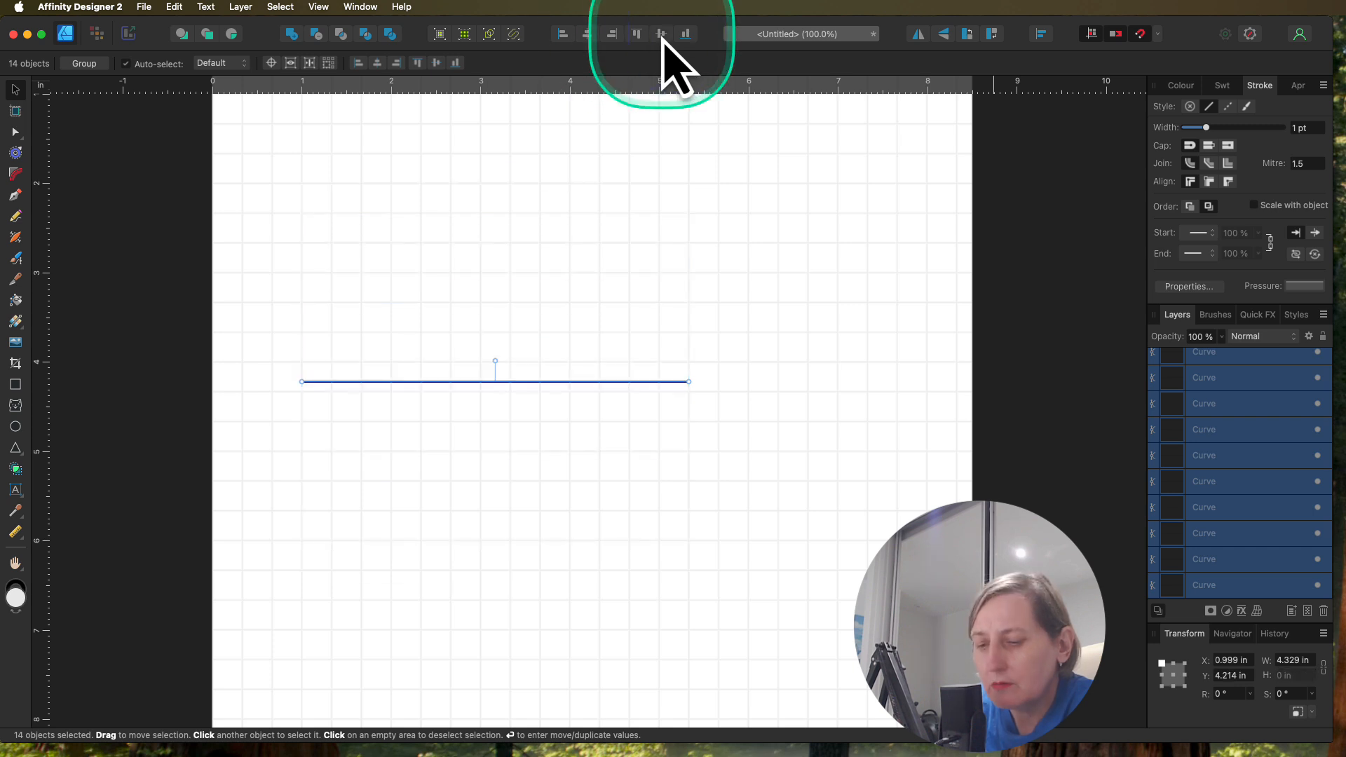
{"action": "key", "text": "super+z"}
Step: Move the fourth to fourteenth lines up one by one, snapping each onto its nearest horizontal grid line
{"action": "left_click", "coordinate": [775, 220]}
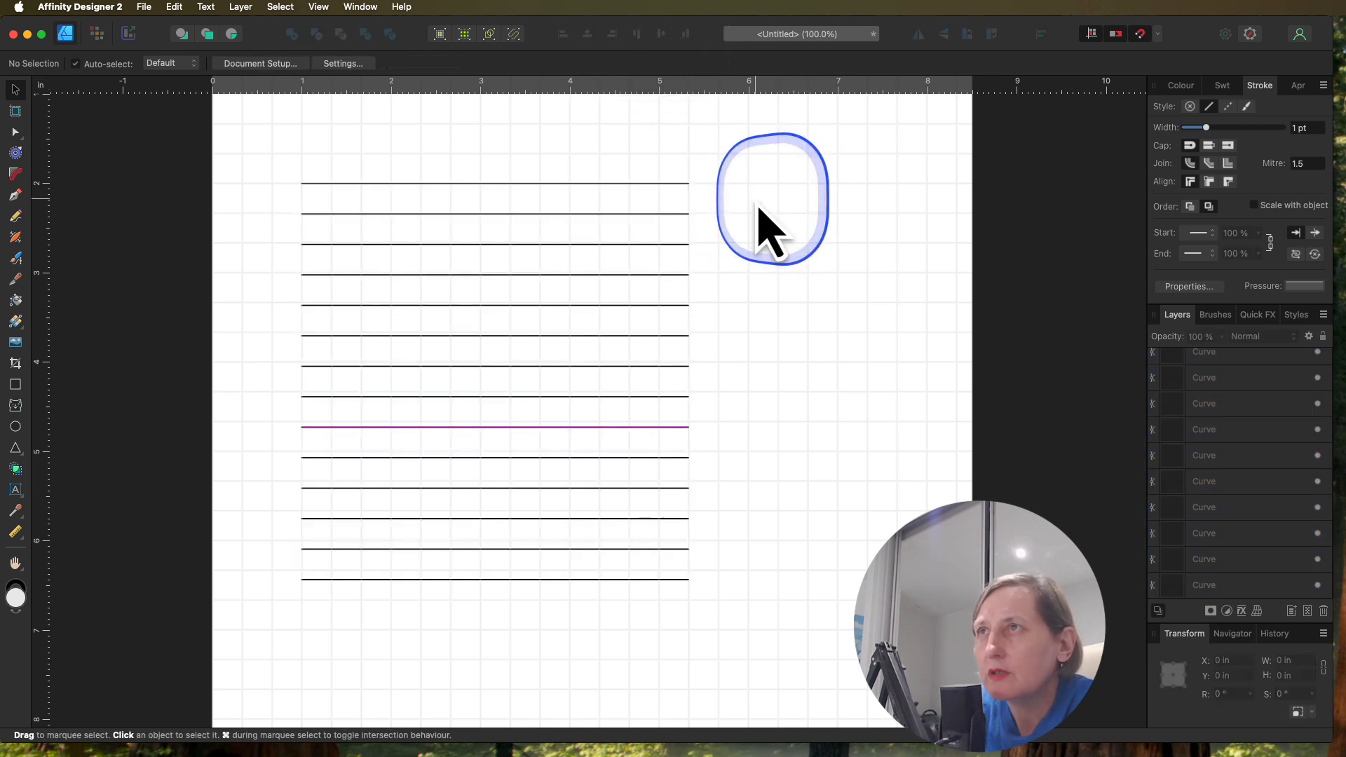
{"action": "left_click", "coordinate": [607, 277]}
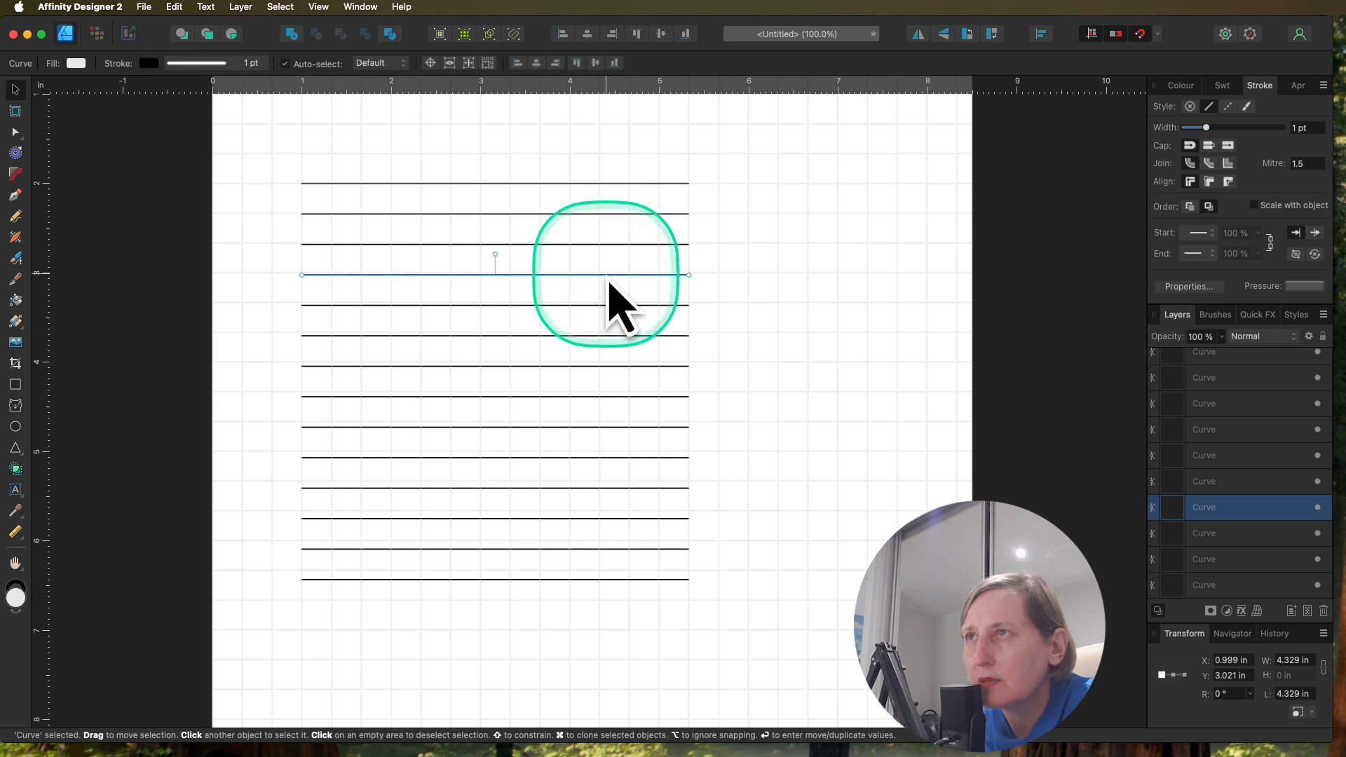
{"action": "left_click_drag", "start_coordinate": [607, 278], "coordinate": [587, 340]}
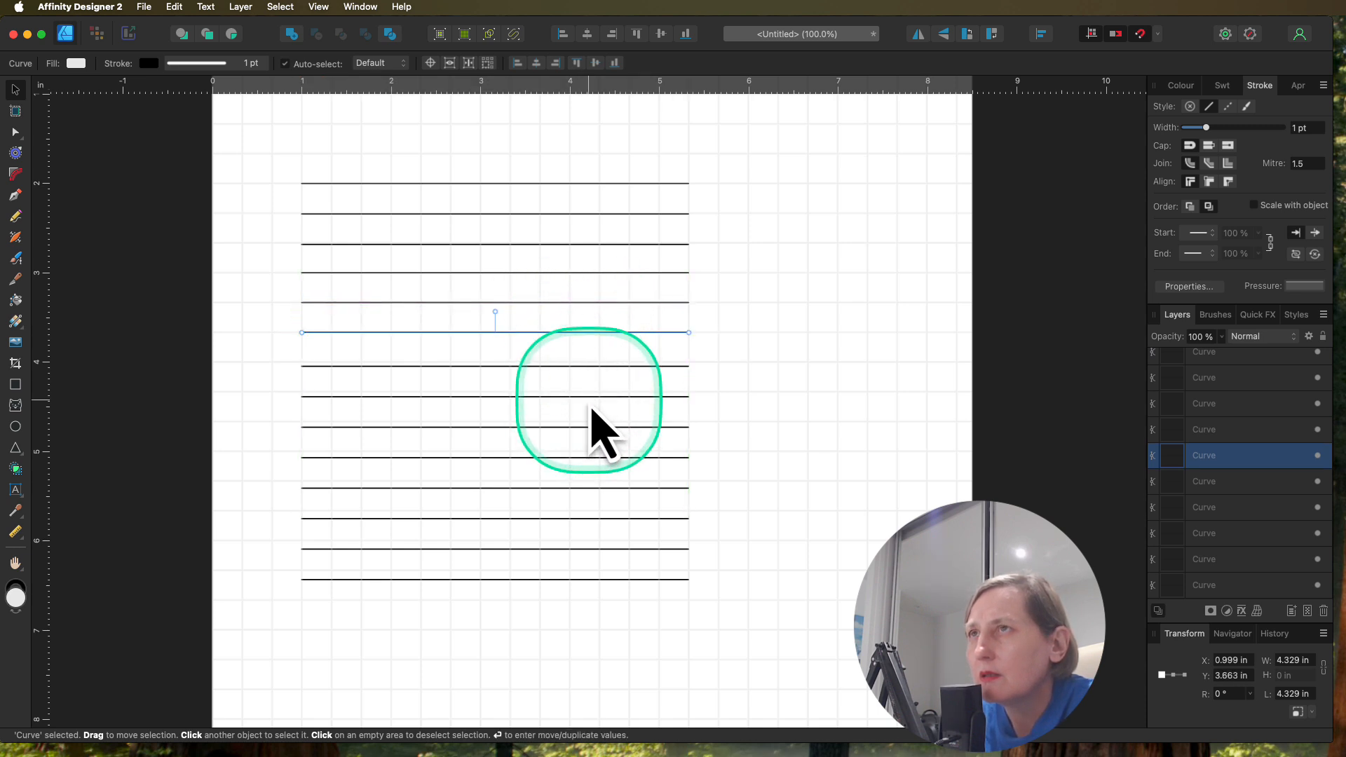
{"action": "left_click", "coordinate": [591, 370]}
{"action": "left_click_drag", "start_coordinate": [591, 370], "coordinate": [590, 366]}
{"action": "left_click_drag", "start_coordinate": [577, 419], "coordinate": [560, 571]}
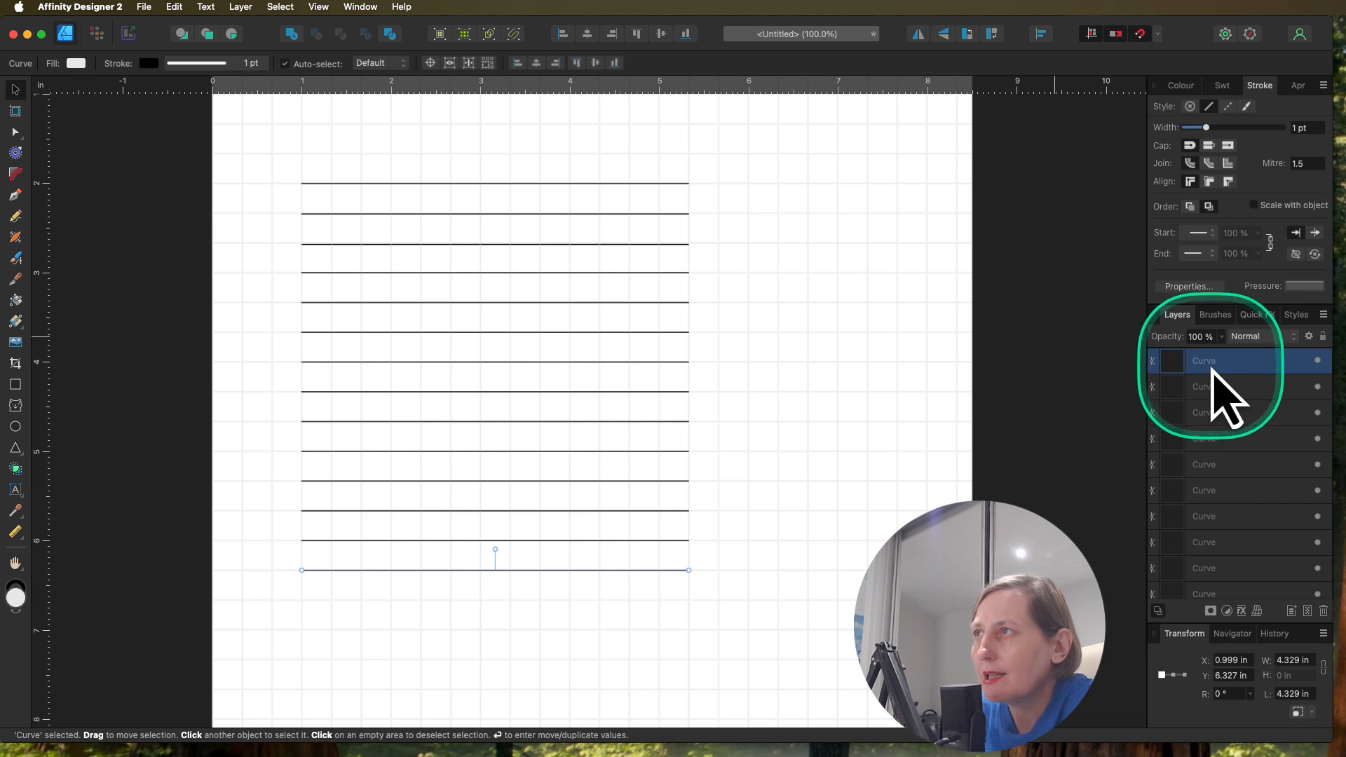
Step: Group all 14 horizontal lines and rename the group RowGrid
{"action": "scroll", "coordinate": [1249, 401], "scroll_direction": "down", "scroll_amount": 5}
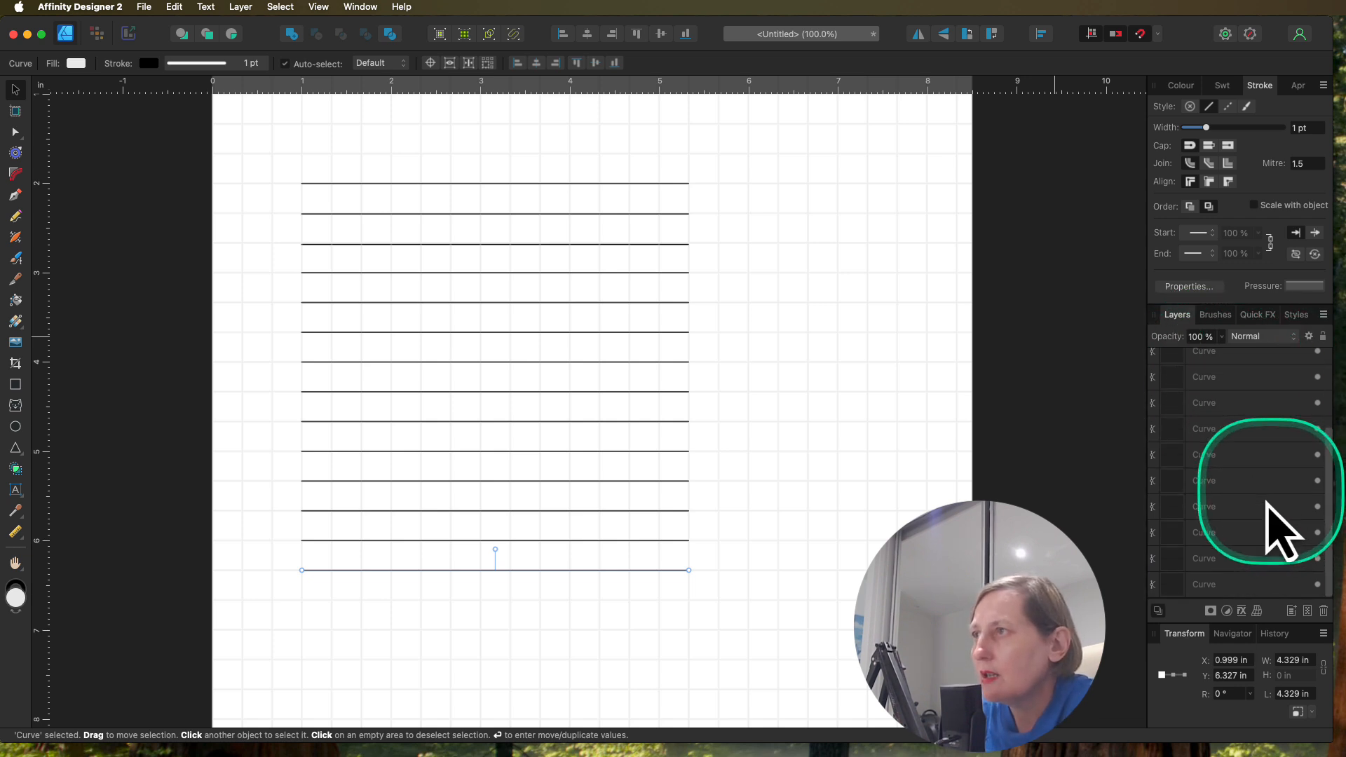
{"action": "left_click", "coordinate": [1222, 585], "text": "shift"}
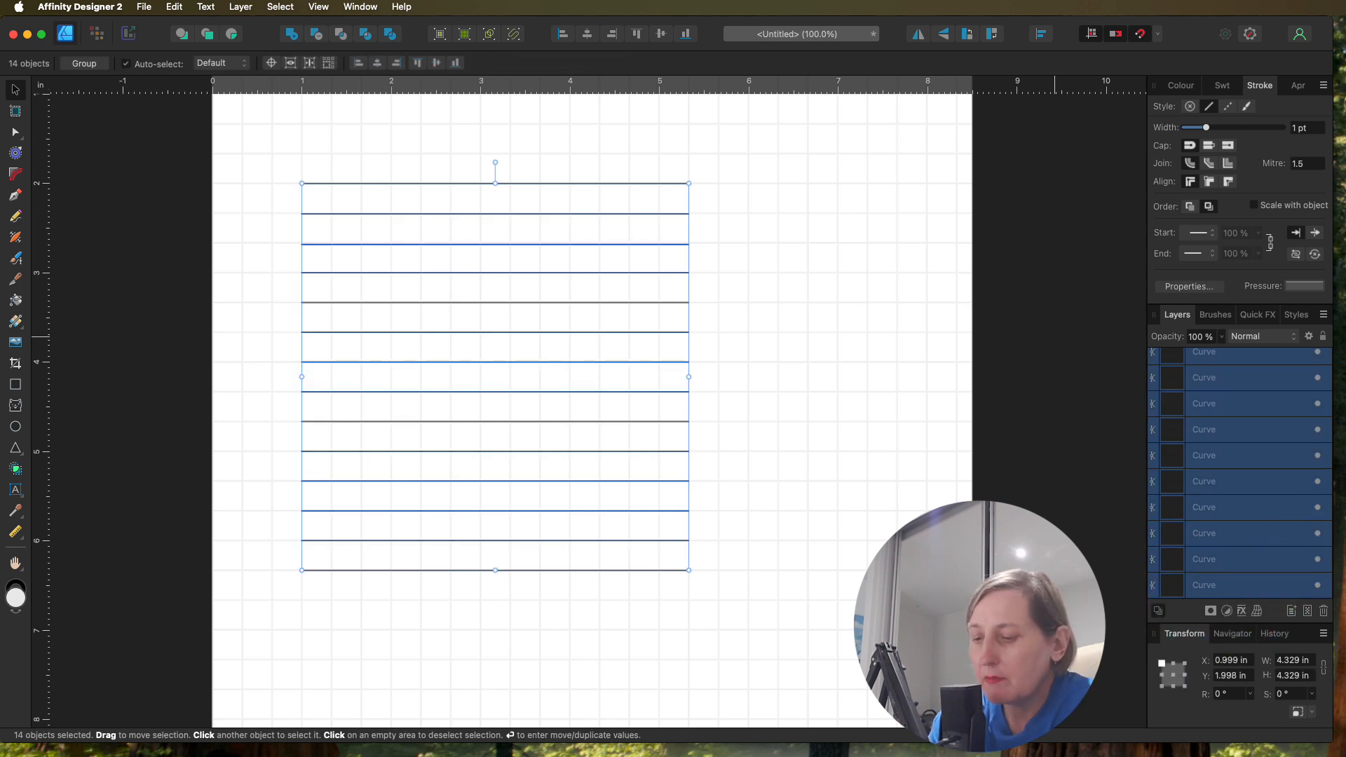
{"action": "key", "text": "super+g"}
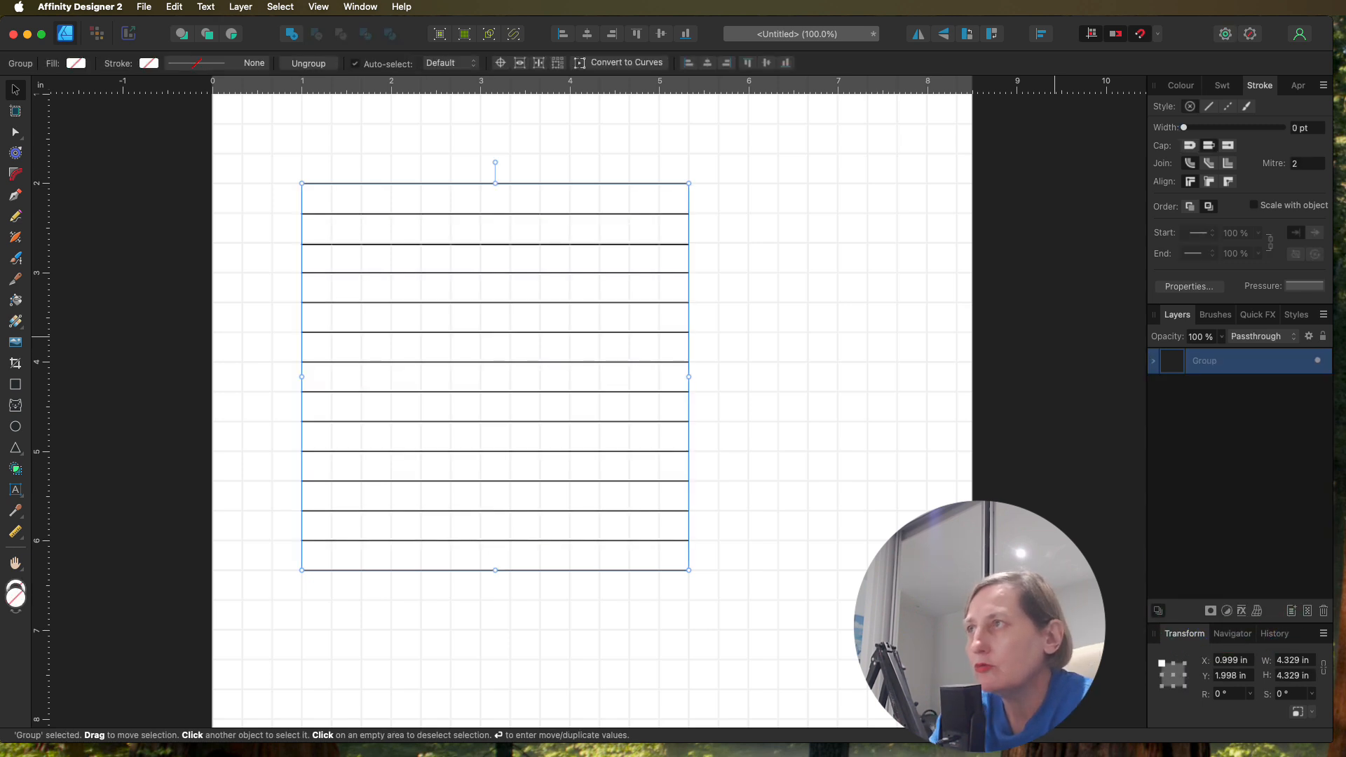
{"action": "double_click", "coordinate": [1209, 363]}
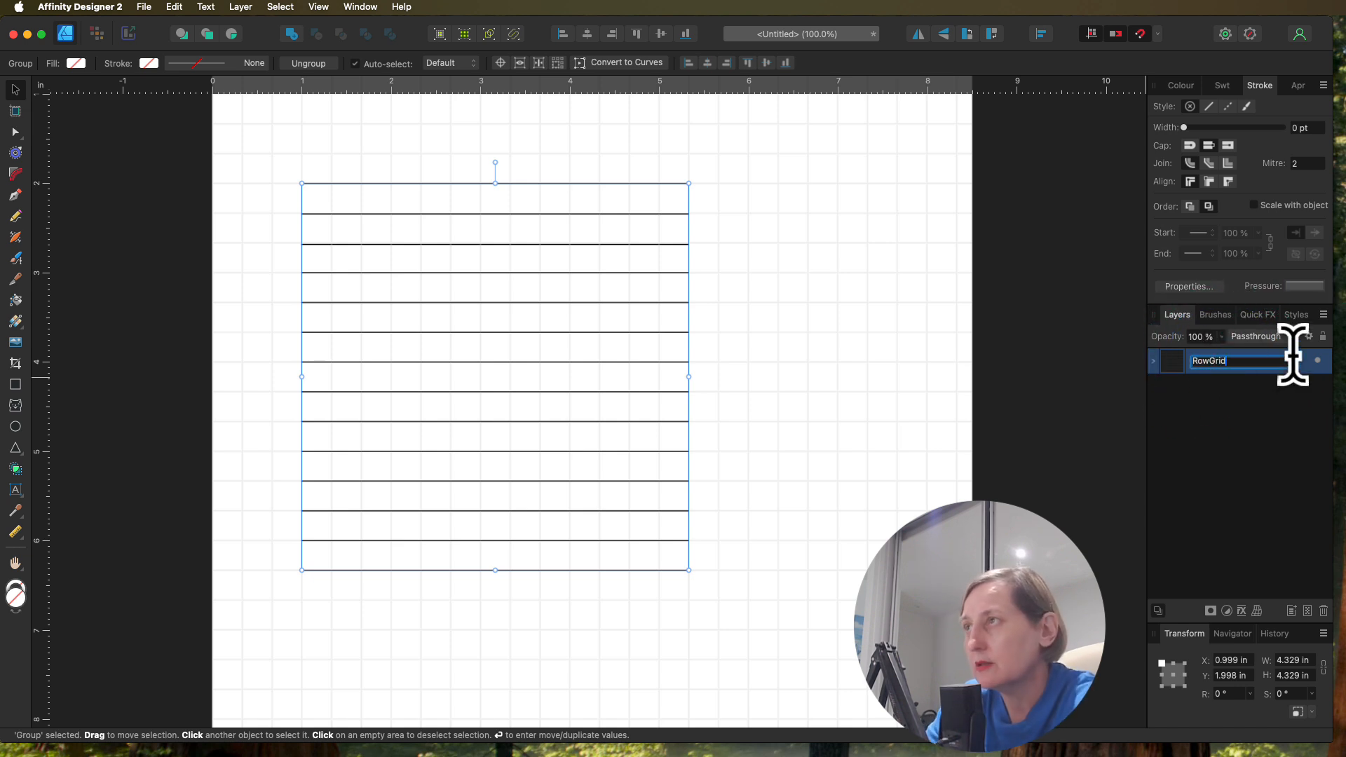
{"action": "type", "text": "RowGrid"}
{"action": "left_click", "coordinate": [1227, 421]}
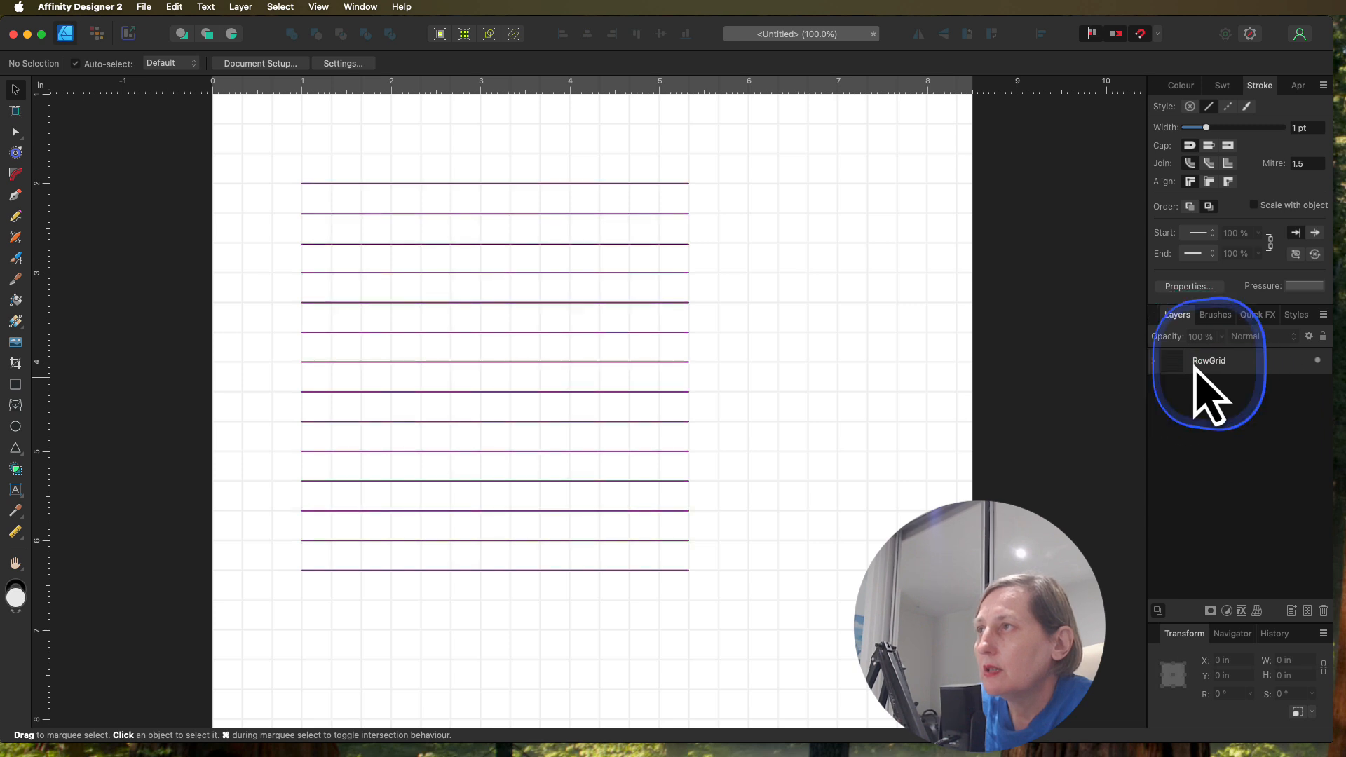
Step: Duplicate the RowGrid group and rename the copy ColumnGrid
{"action": "left_click", "coordinate": [1198, 365]}
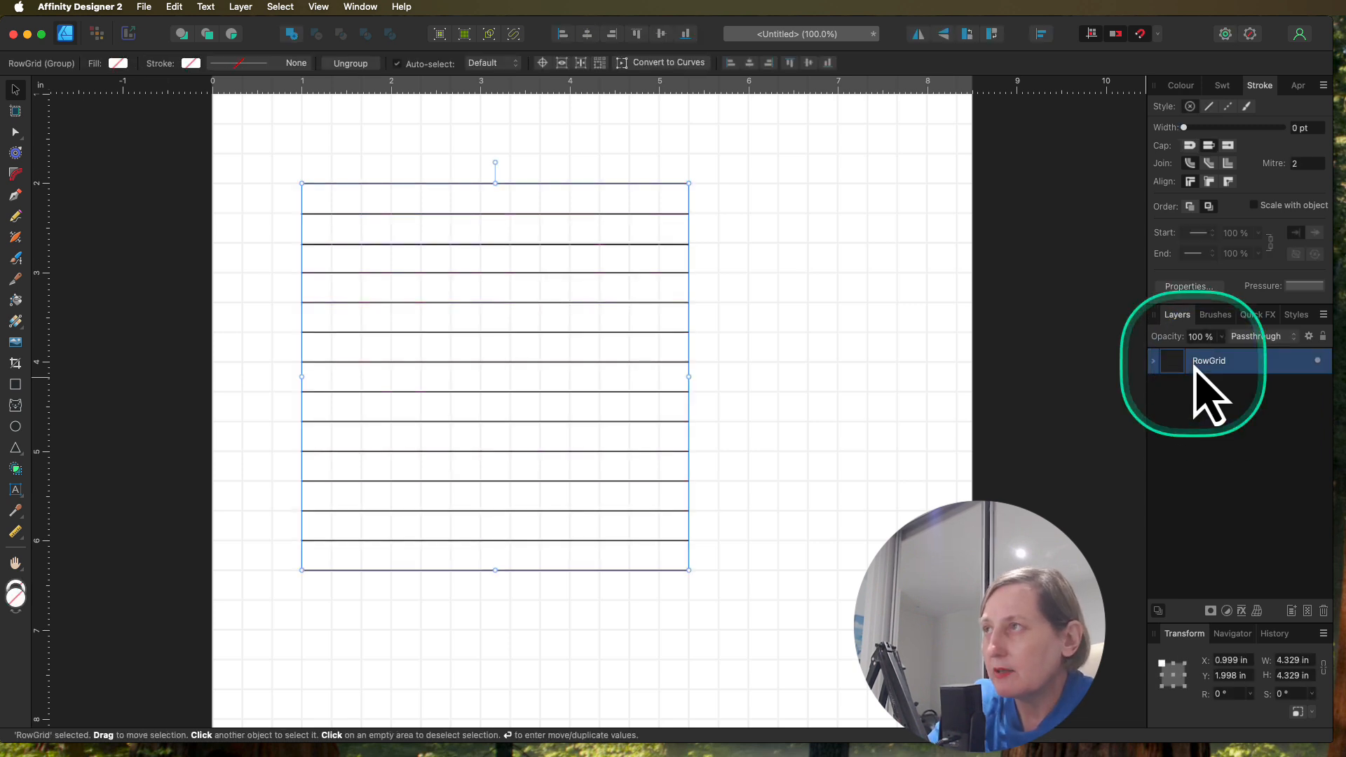
{"action": "key", "text": "super+j"}
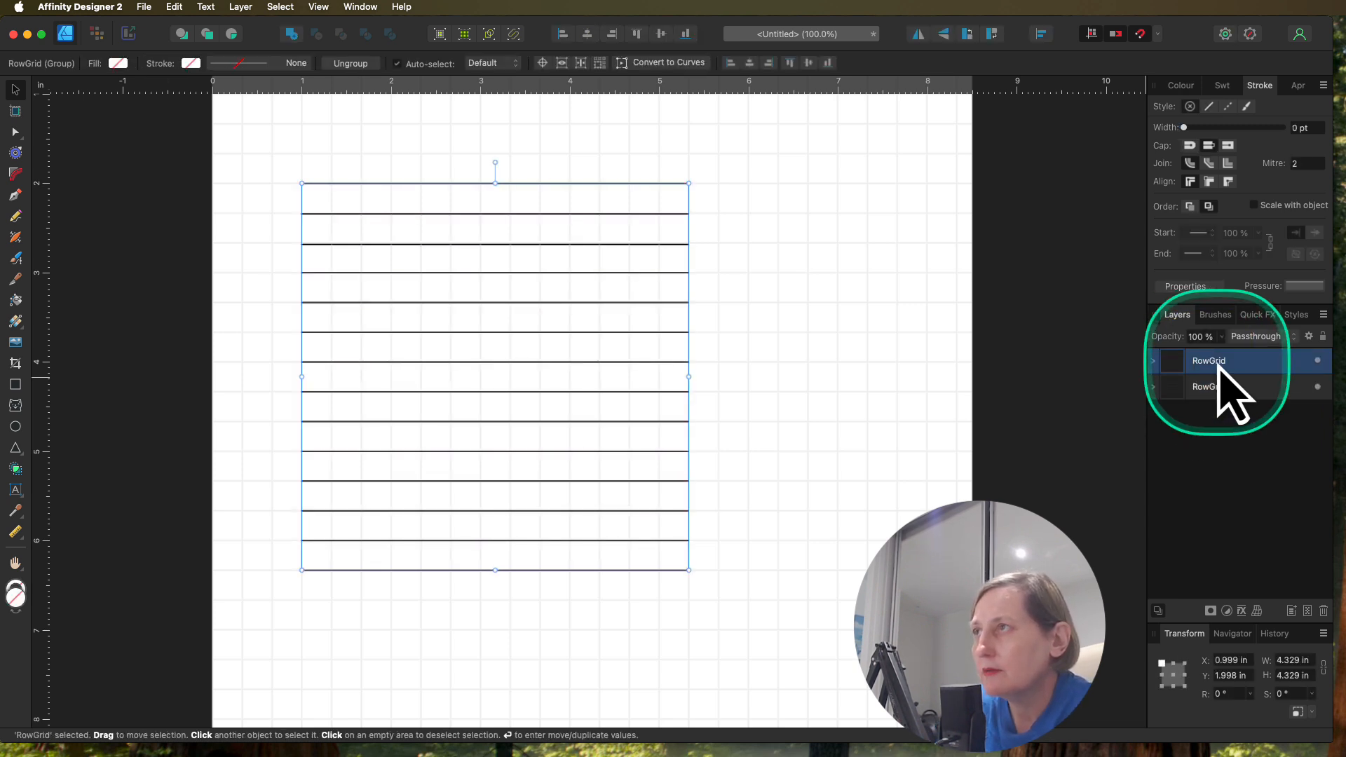
{"action": "double_click", "coordinate": [1208, 361]}
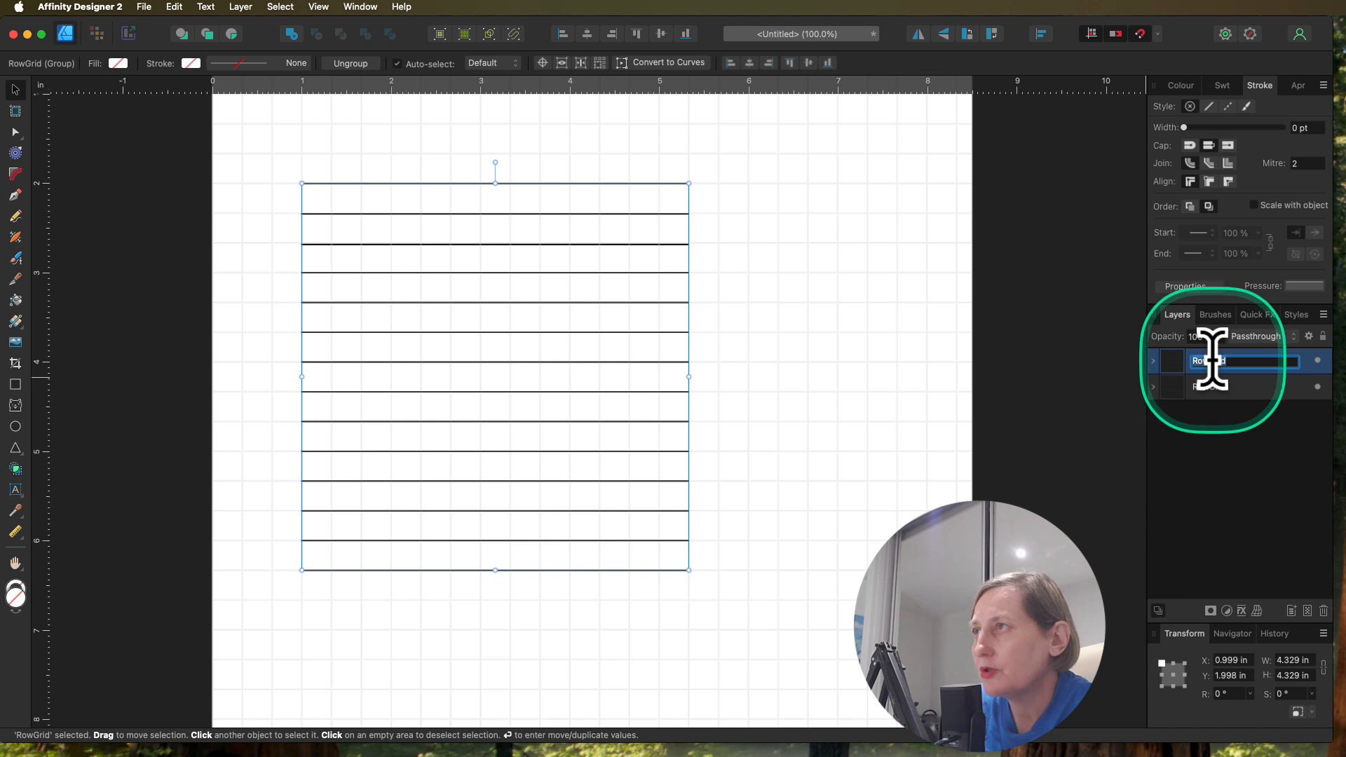
{"action": "left_click", "coordinate": [1208, 361]}
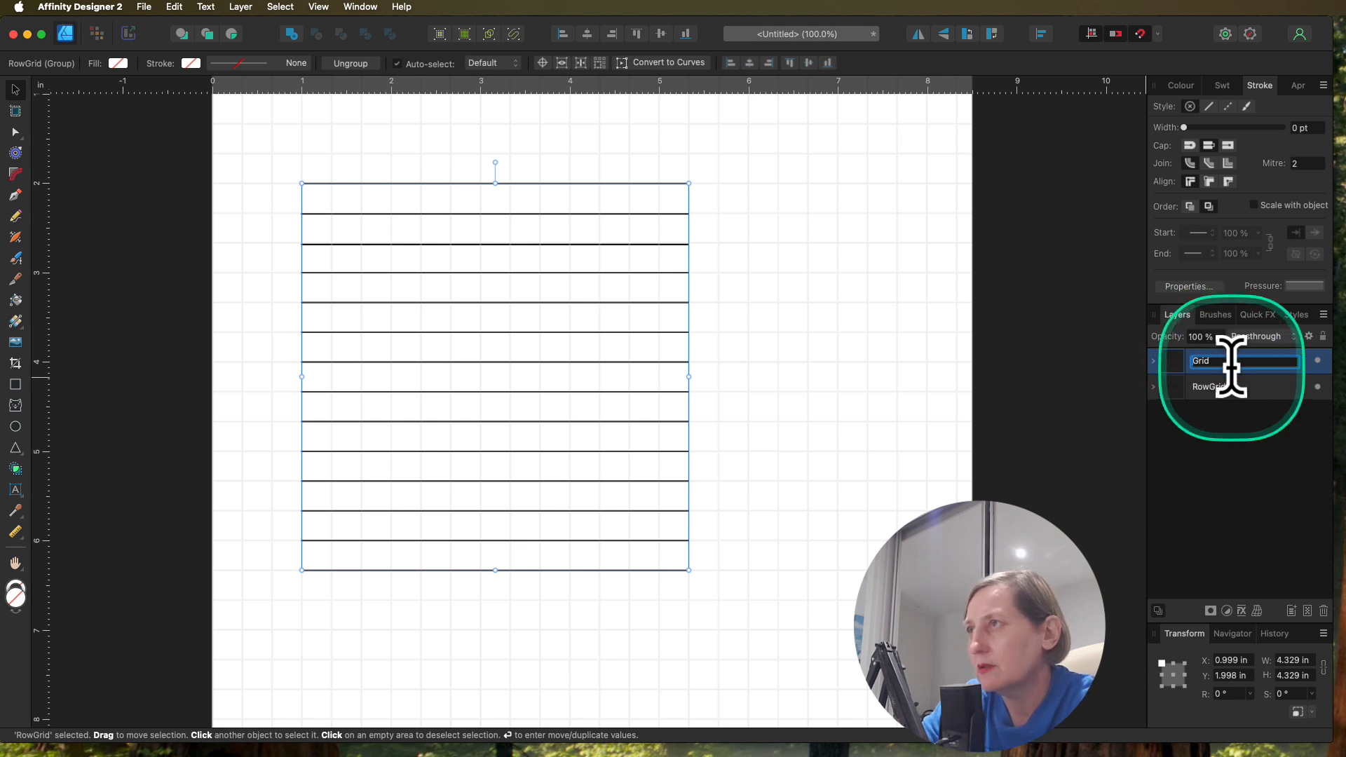
{"action": "type", "text": "C"}
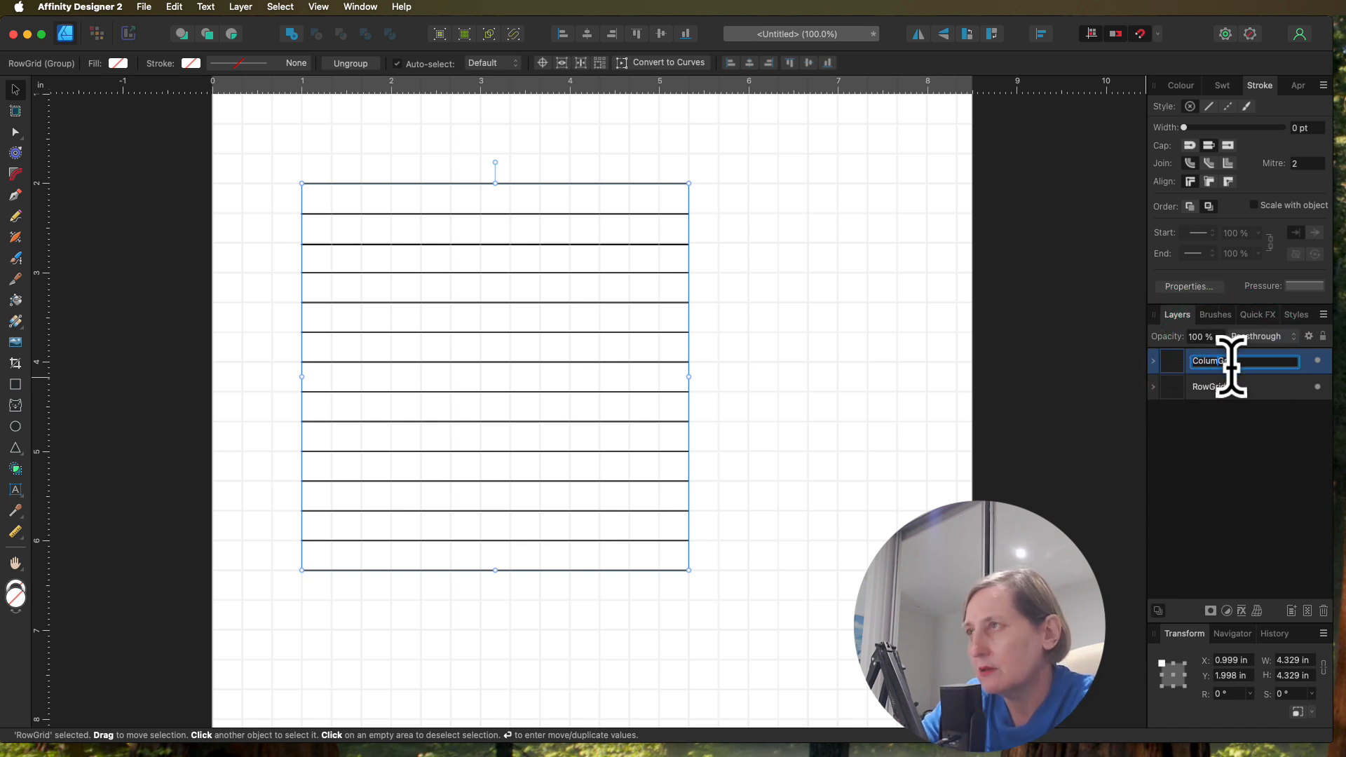
{"action": "type", "text": "olumn"}
{"action": "left_click", "coordinate": [1232, 367]}
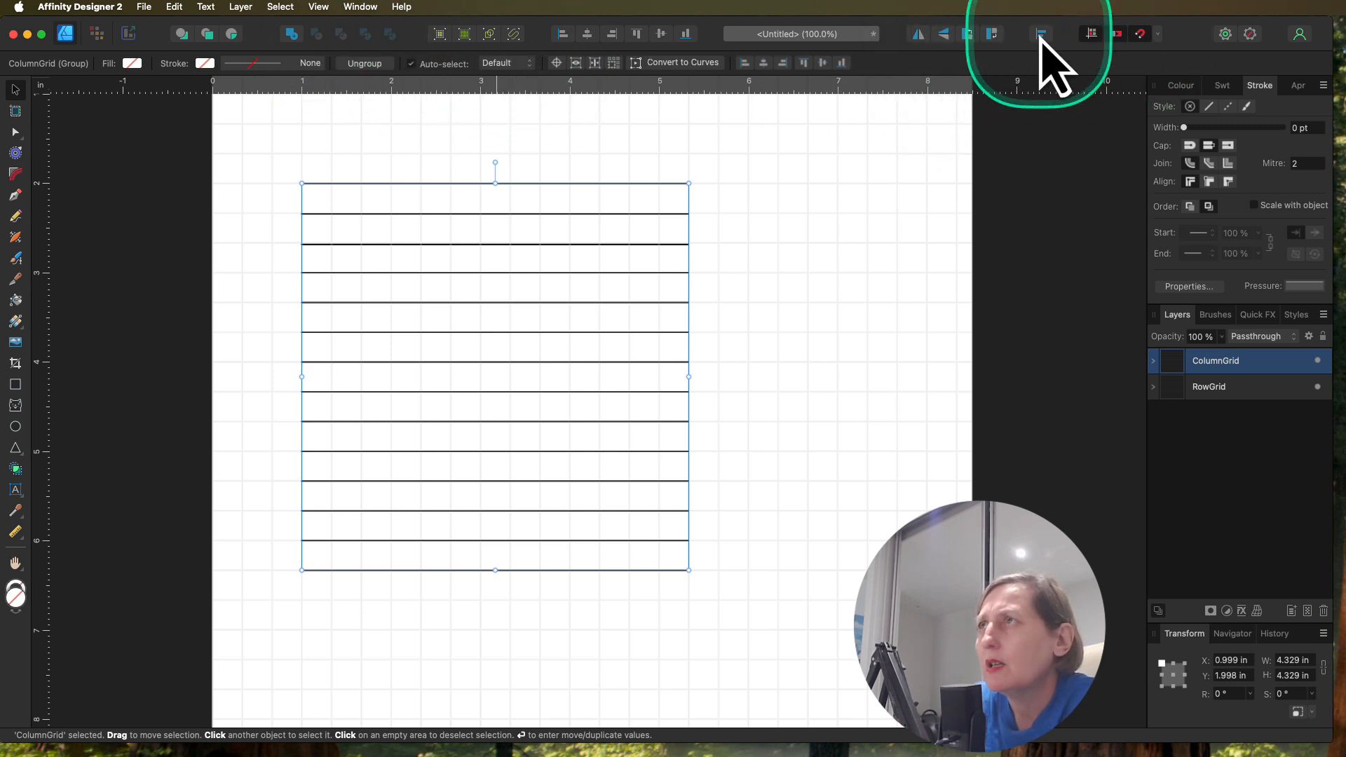
Step: Rotate the ColumnGrid group 90° anticlockwise, and minimise the Chrome window showing the reference puzzle
{"action": "left_click", "coordinate": [991, 33]}
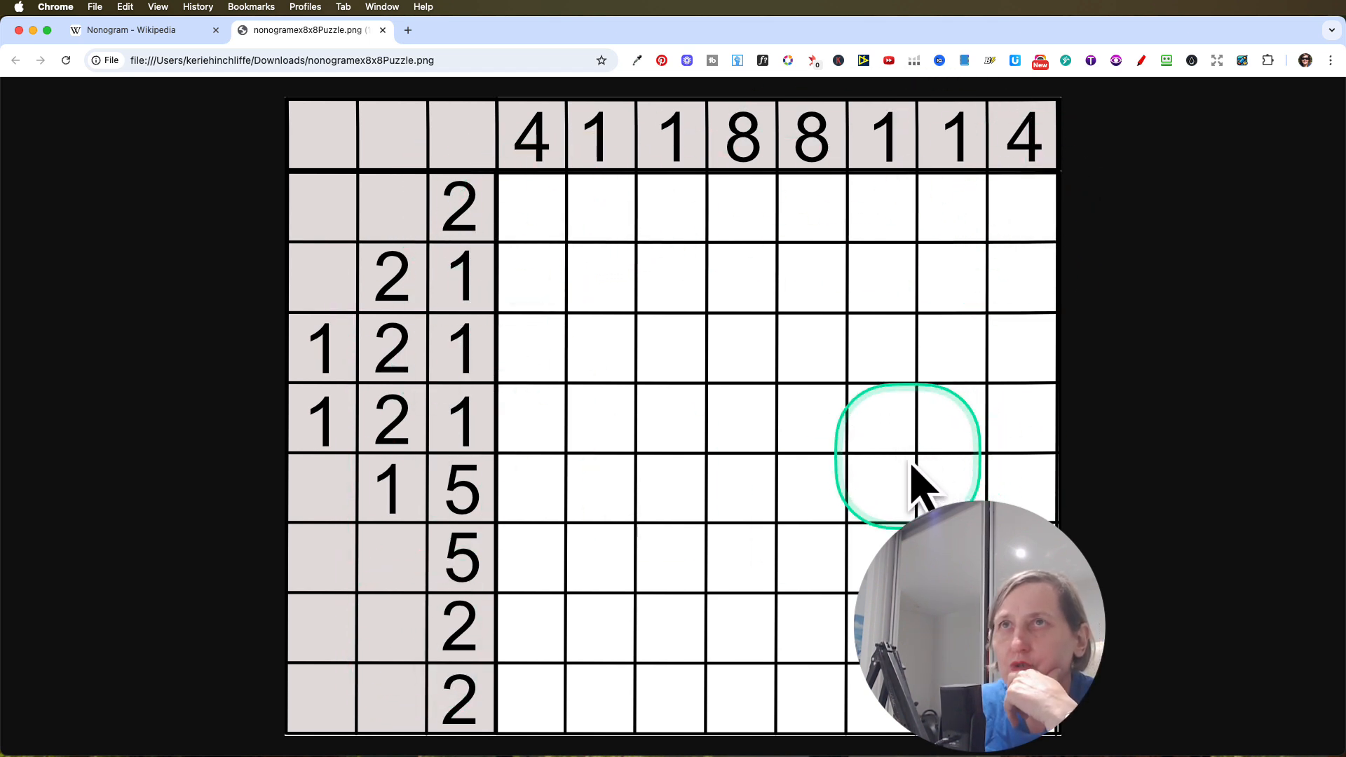
{"action": "left_click", "coordinate": [33, 30]}
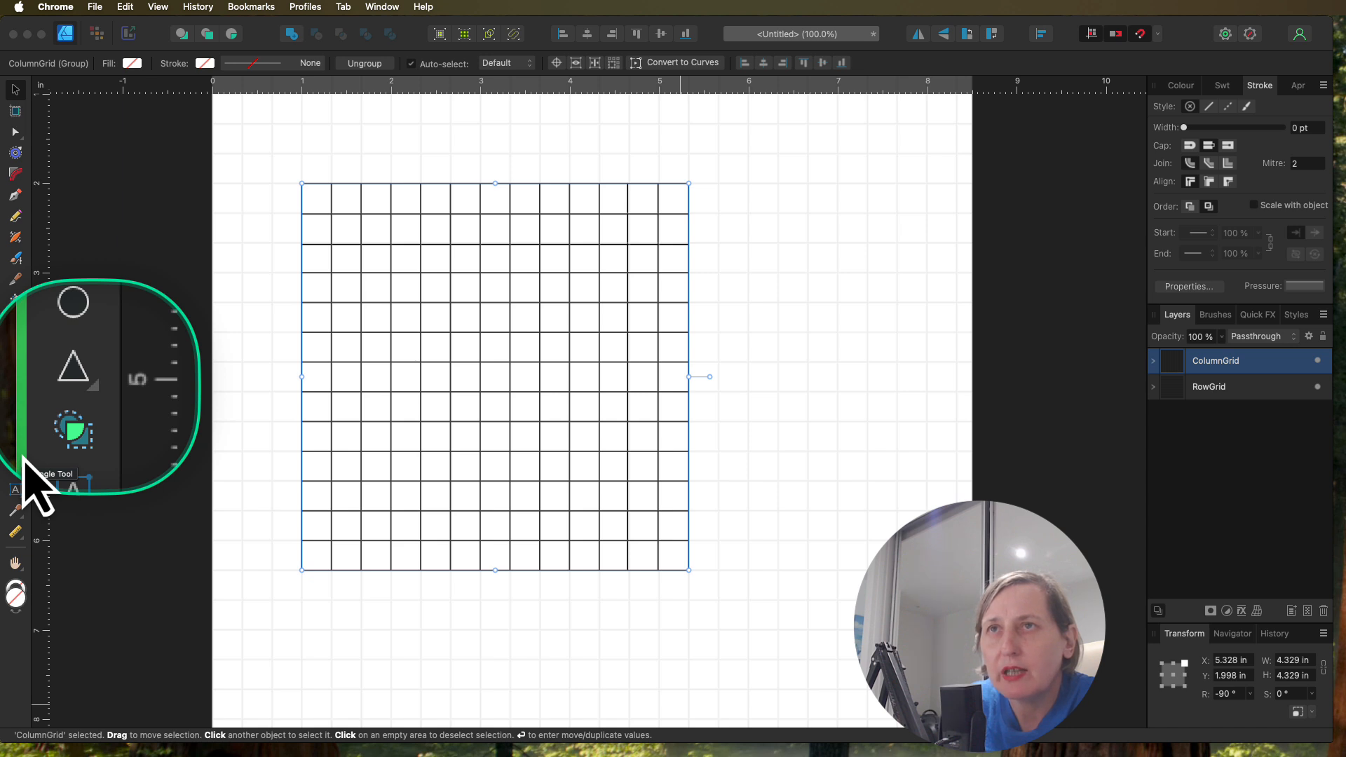
Step: Draw a 2.664 × 2.997 in rectangle from the grid's lower-right corner, snapped to cover its last eight columns and nine rows
{"action": "left_click", "coordinate": [24, 456]}
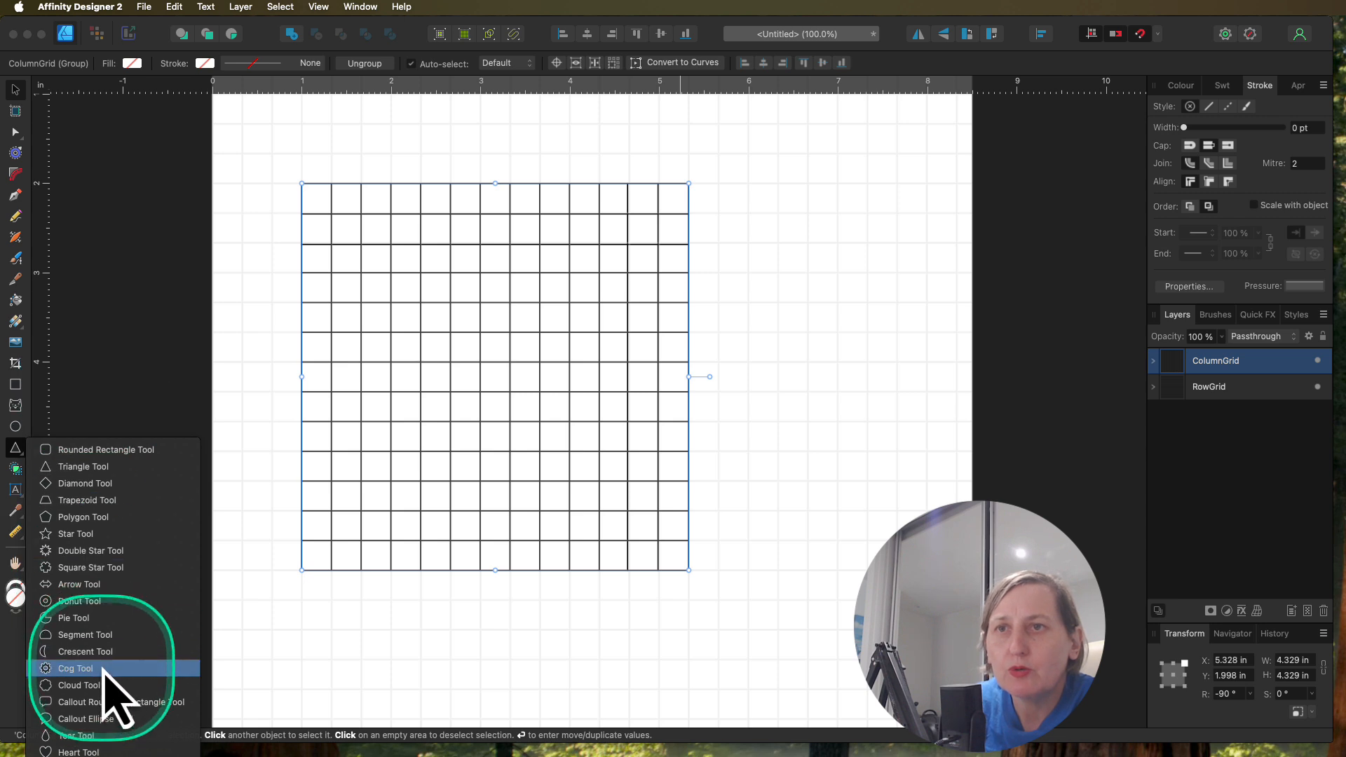
{"action": "left_click", "coordinate": [138, 291]}
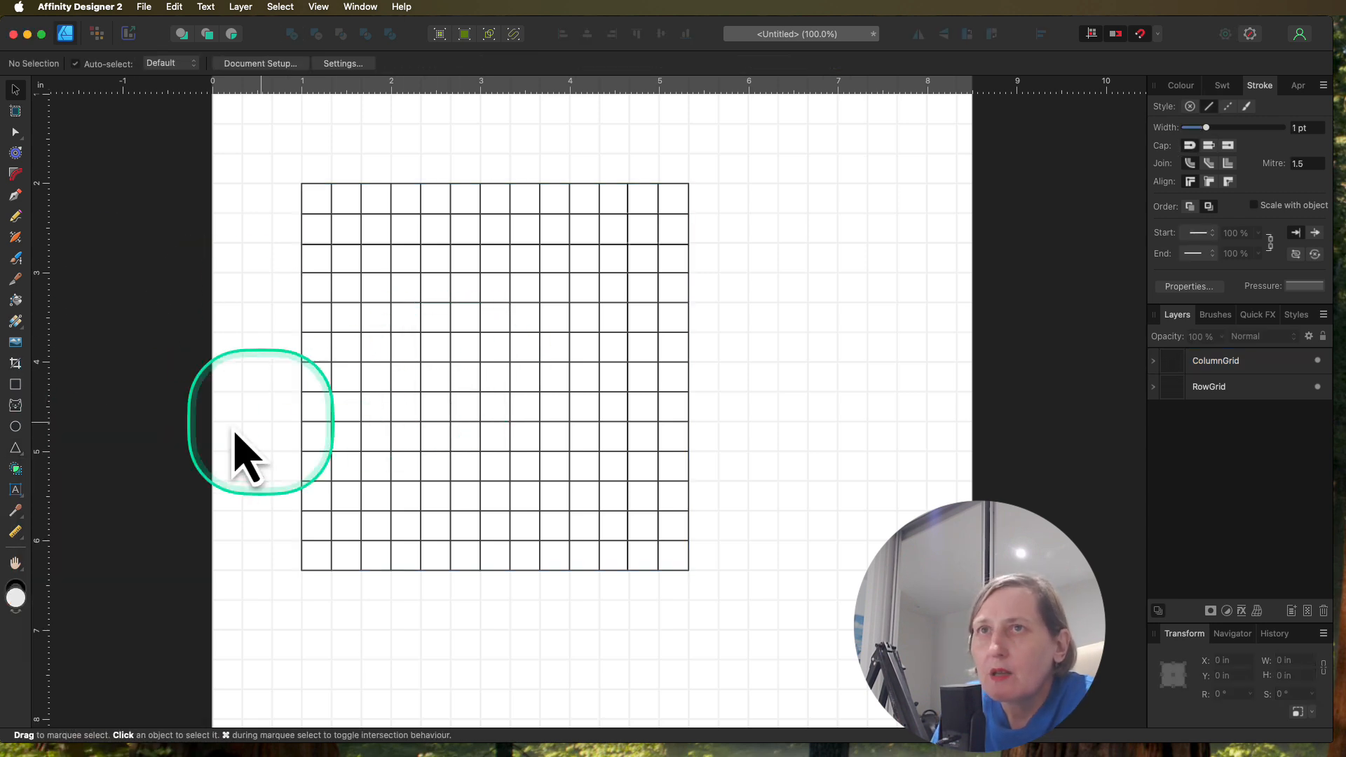
{"action": "left_click", "coordinate": [16, 384]}
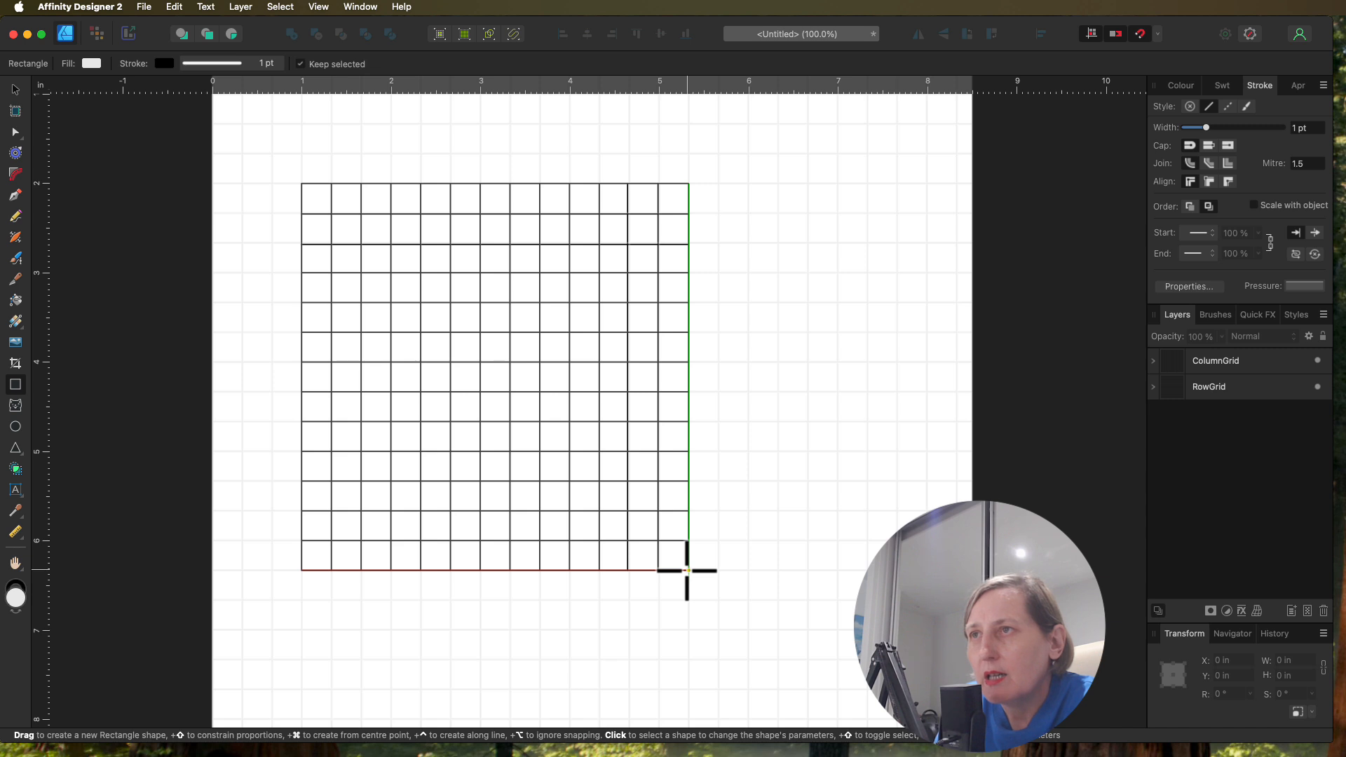
{"action": "left_click_drag", "start_coordinate": [687, 570], "coordinate": [435, 341]}
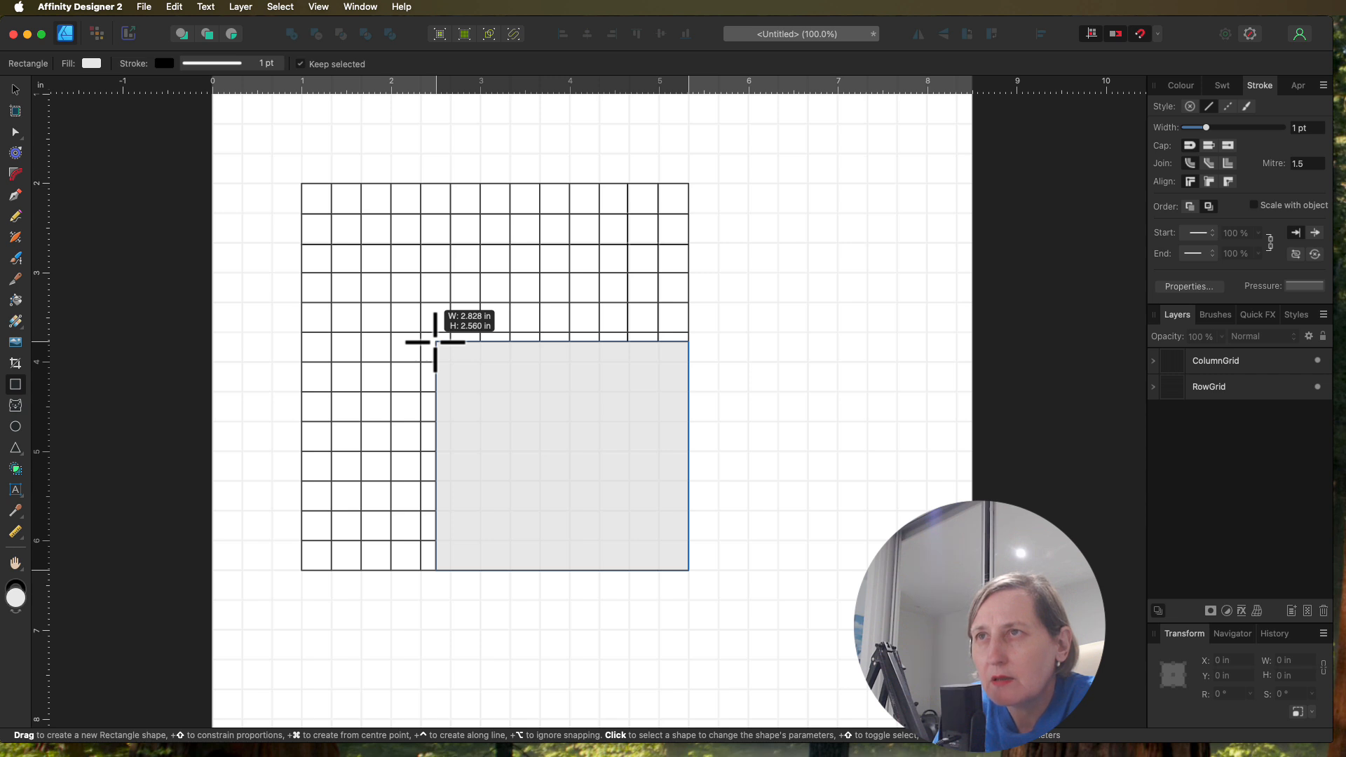
{"action": "left_click_drag", "start_coordinate": [434, 342], "coordinate": [421, 303]}
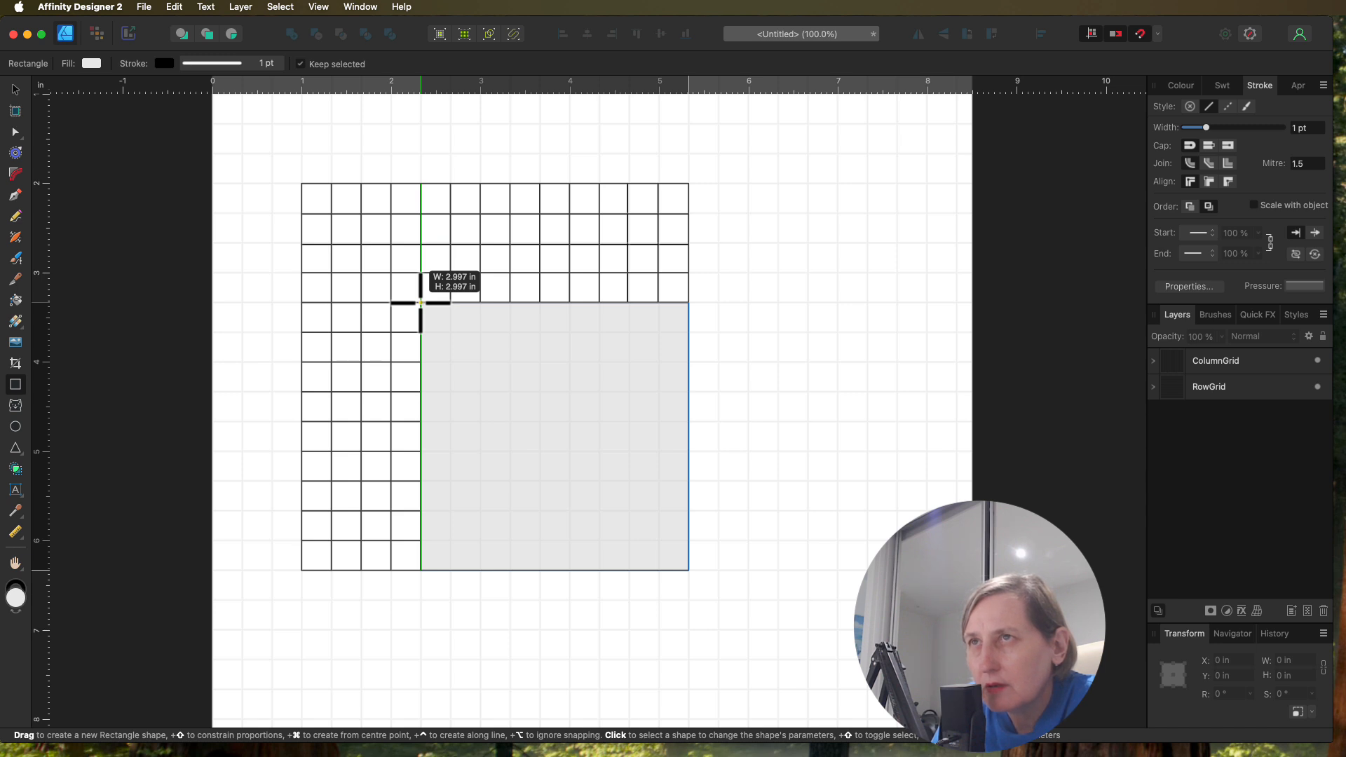
{"action": "left_click_drag", "start_coordinate": [420, 303], "coordinate": [421, 302]}
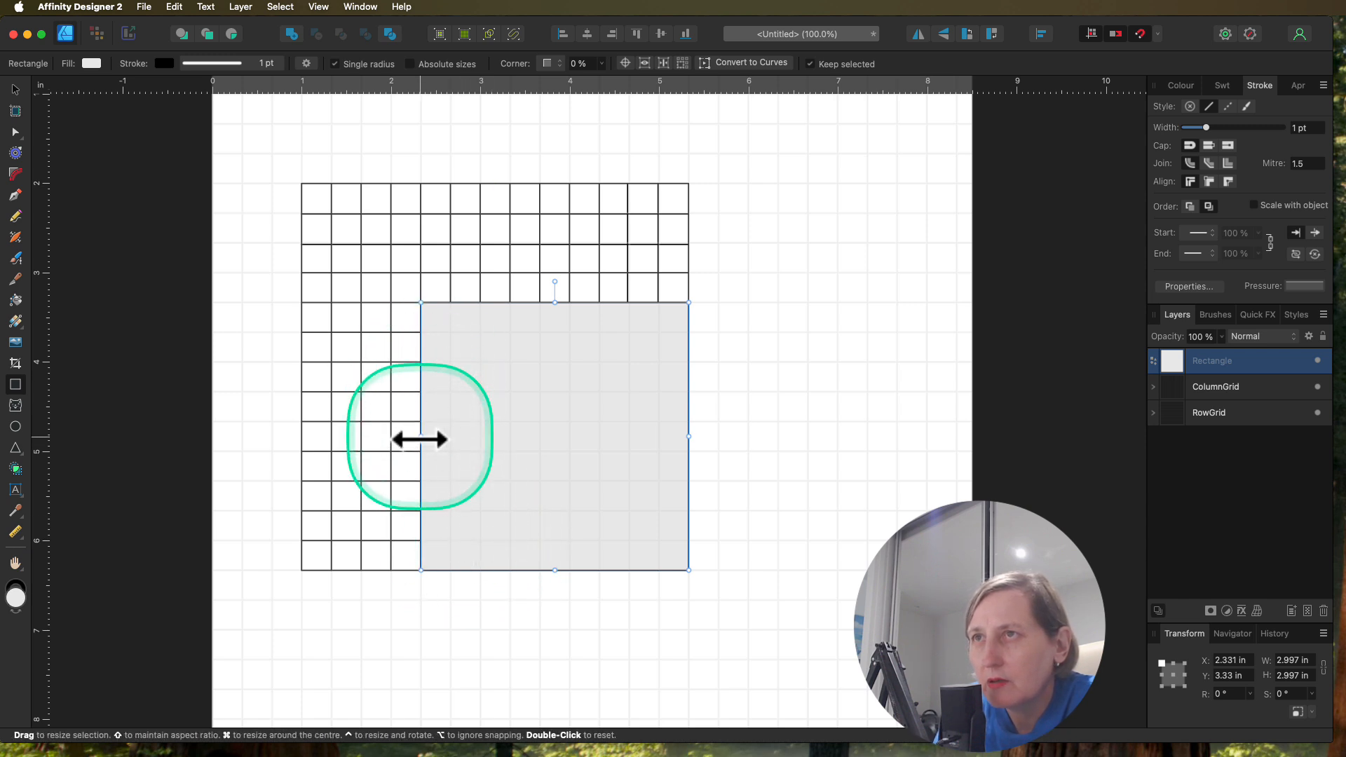
{"action": "left_click_drag", "start_coordinate": [420, 439], "coordinate": [451, 438]}
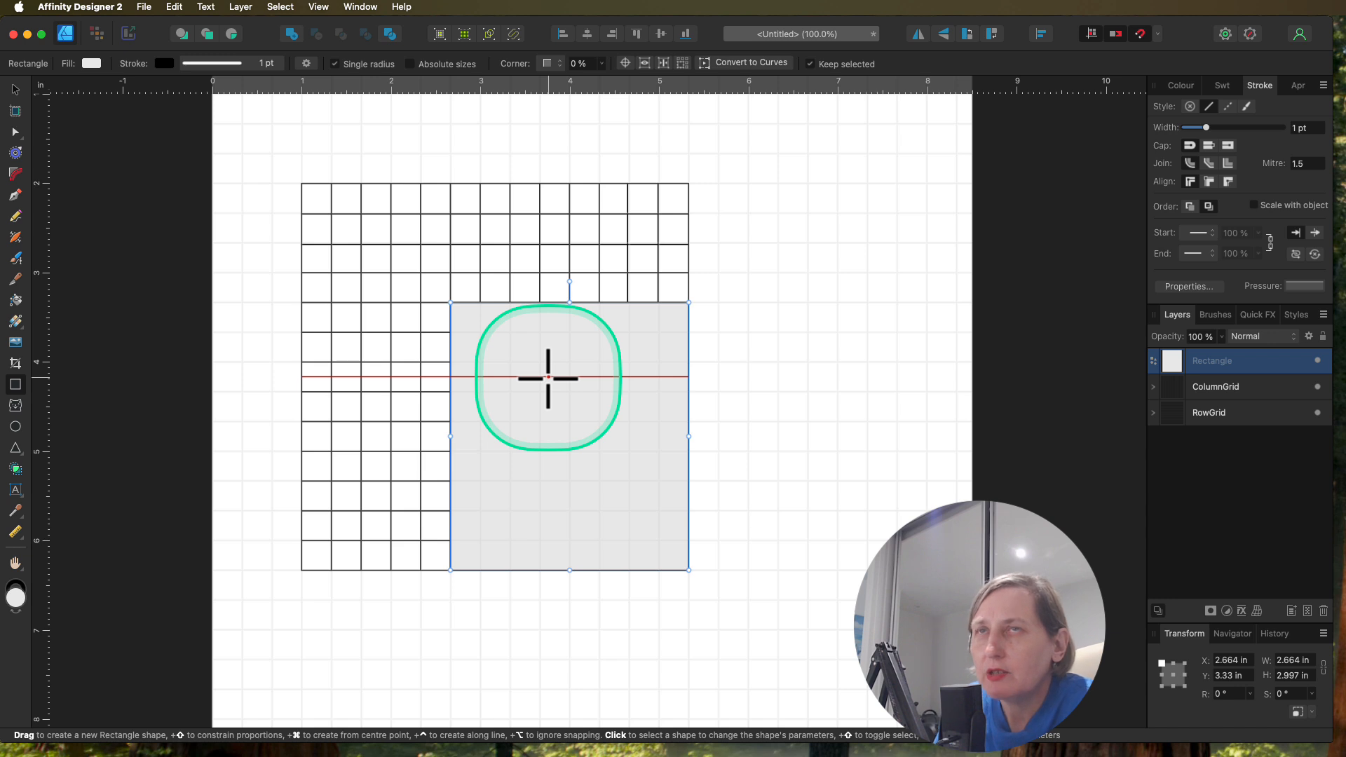
Step: Fill the new rectangle with white (#FFFFFF) and rename its layer DrawGrid
{"action": "left_click", "coordinate": [1180, 84]}
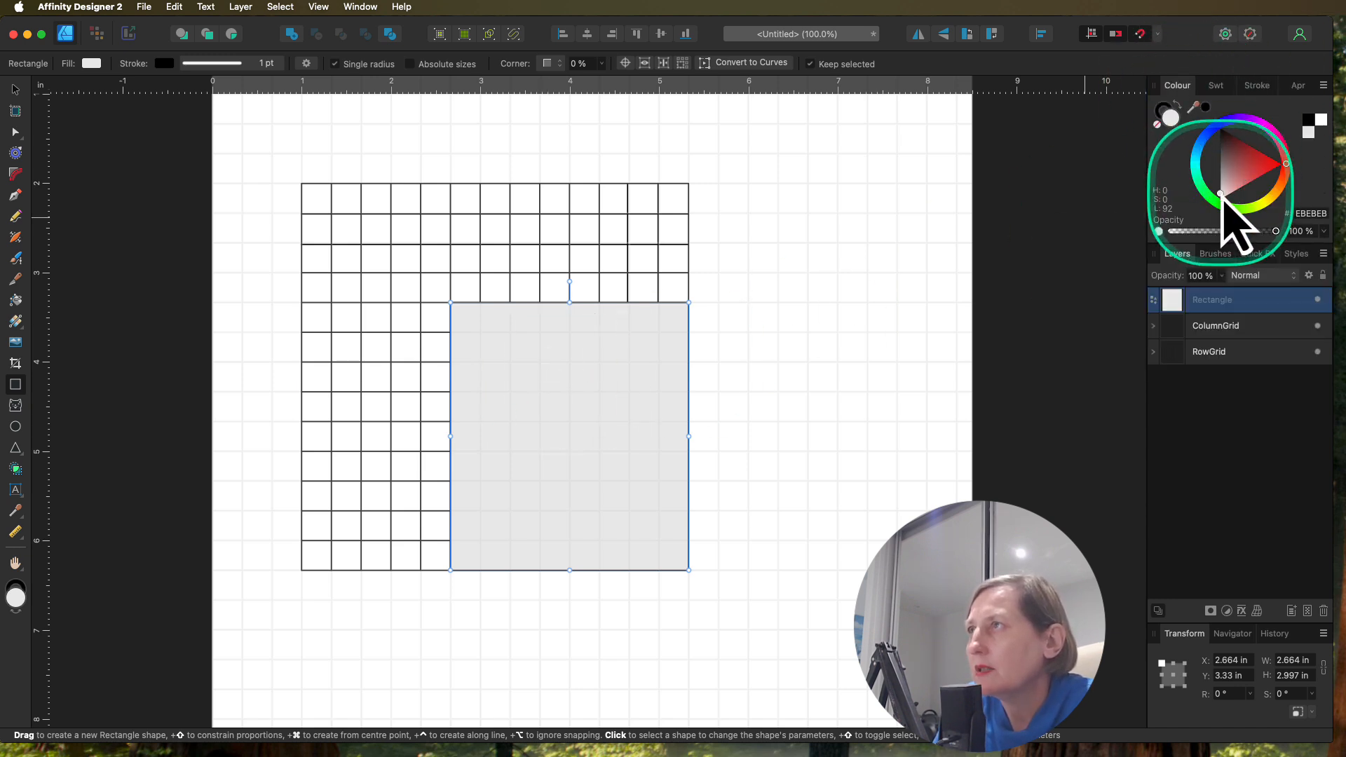
{"action": "left_click_drag", "start_coordinate": [1228, 192], "coordinate": [1222, 215]}
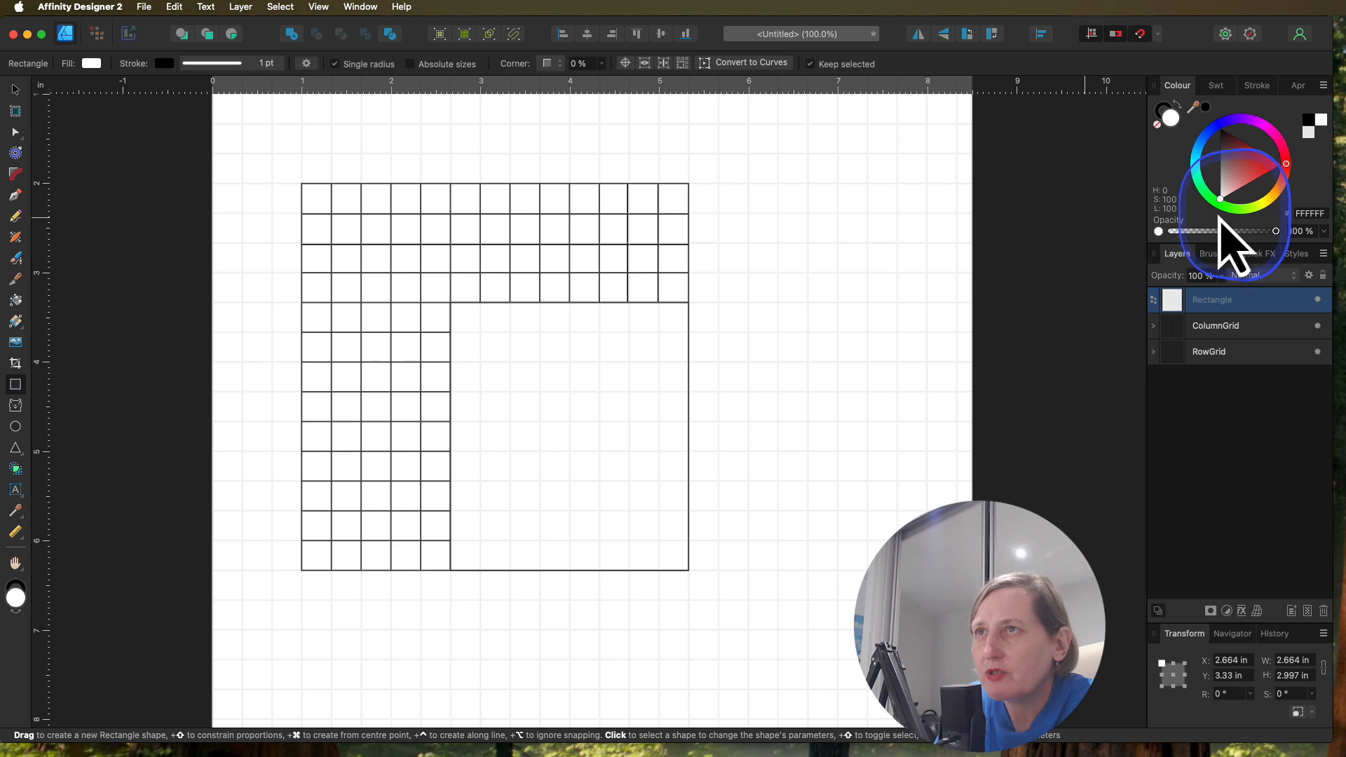
{"action": "left_click_drag", "start_coordinate": [1218, 216], "coordinate": [1218, 215]}
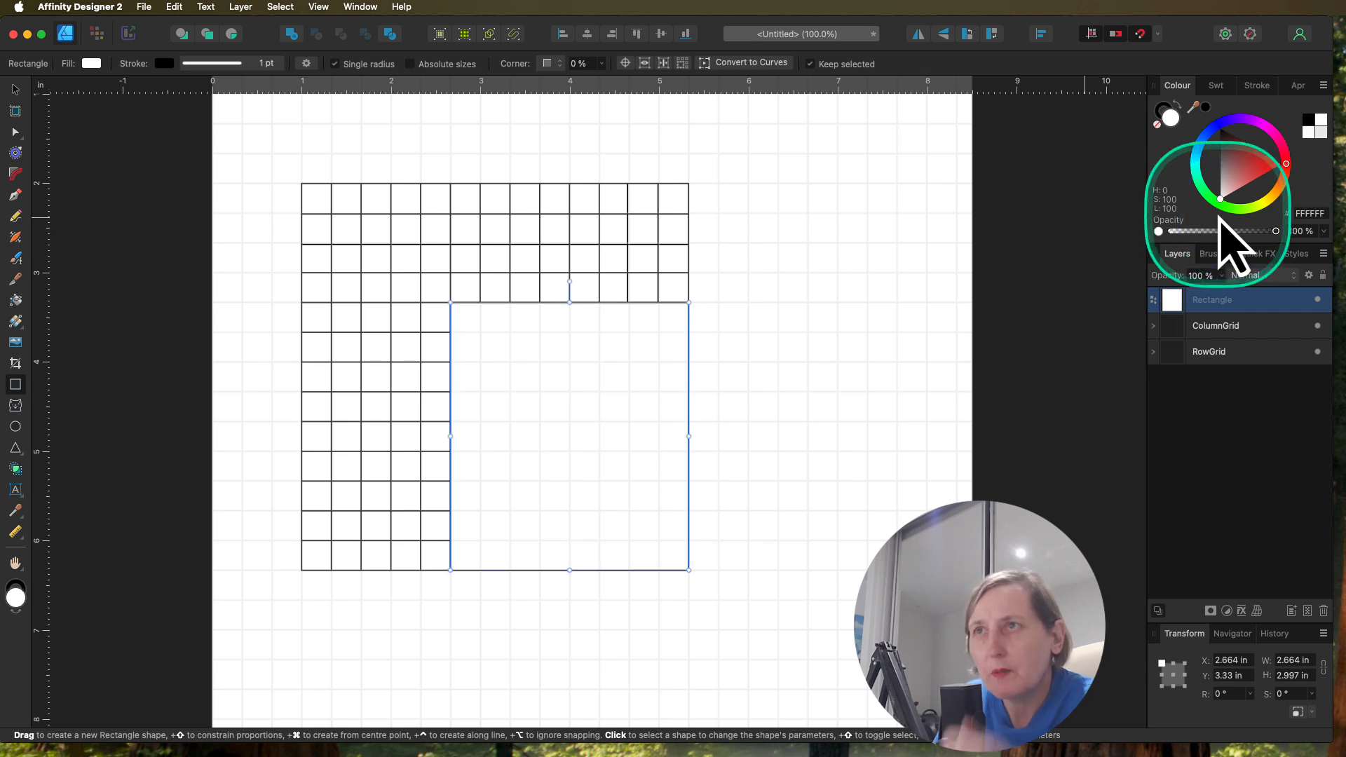
{"action": "double_click", "coordinate": [1219, 300]}
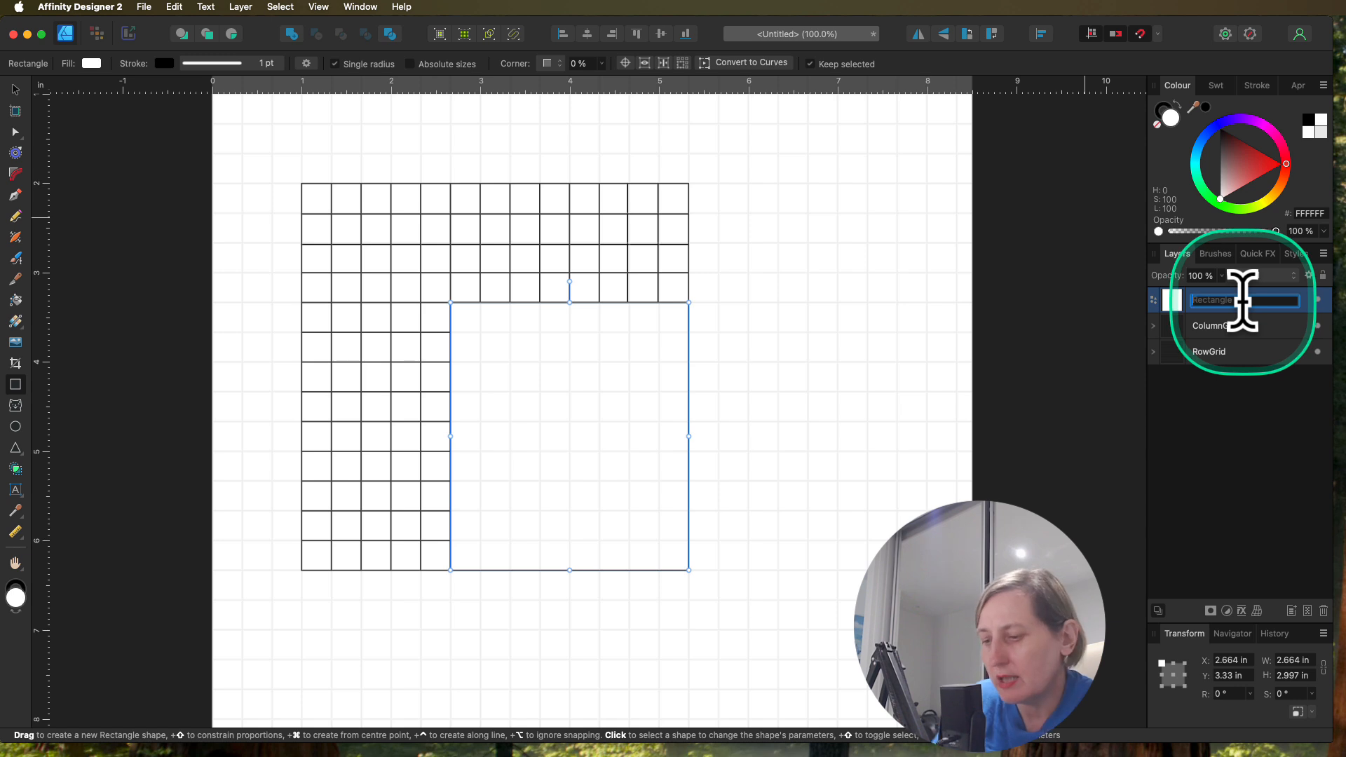
{"action": "type", "text": "DrawGrid"}
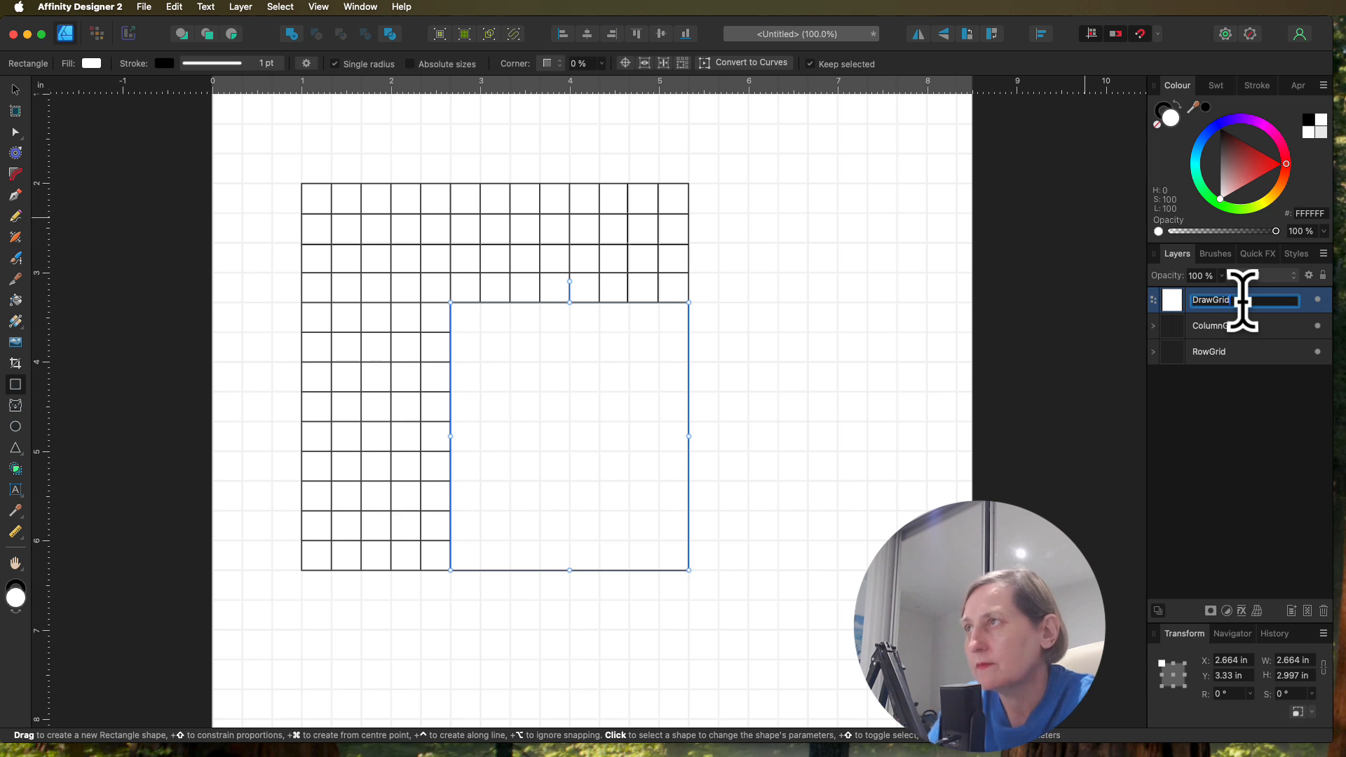
{"action": "left_click", "coordinate": [1210, 528]}
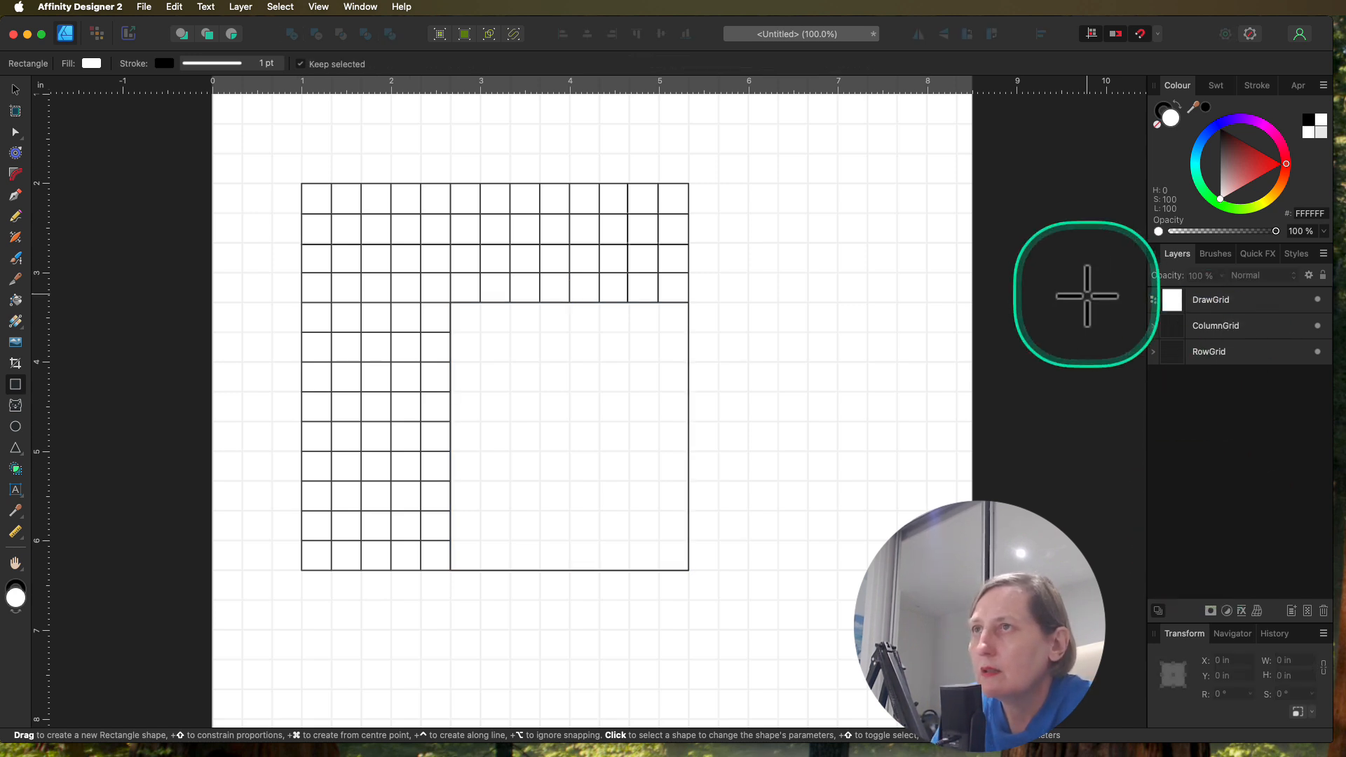
Step: Preview the DrawGrid layer beneath the two line groups and return it to the top of the stack
{"action": "left_click_drag", "start_coordinate": [1208, 299], "coordinate": [1218, 379]}
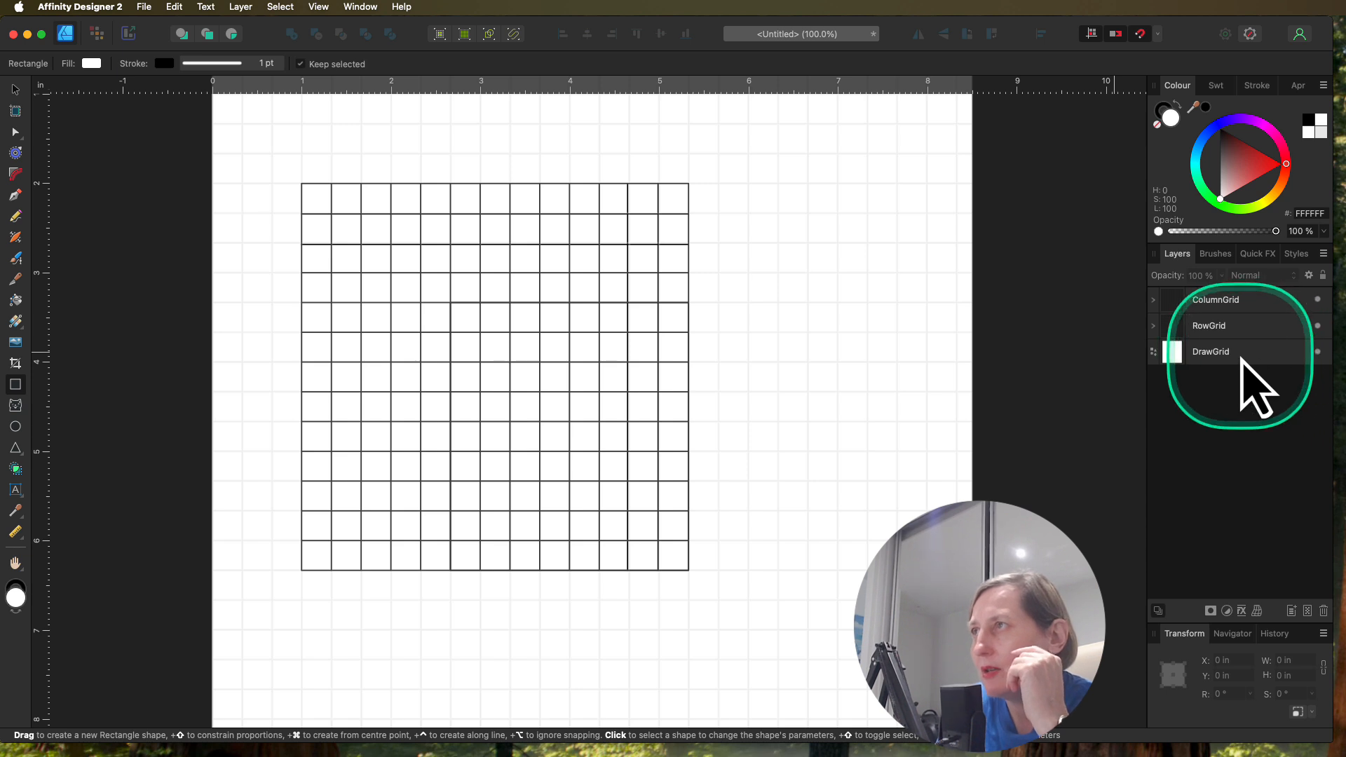
{"action": "left_click_drag", "start_coordinate": [1240, 355], "coordinate": [1241, 298]}
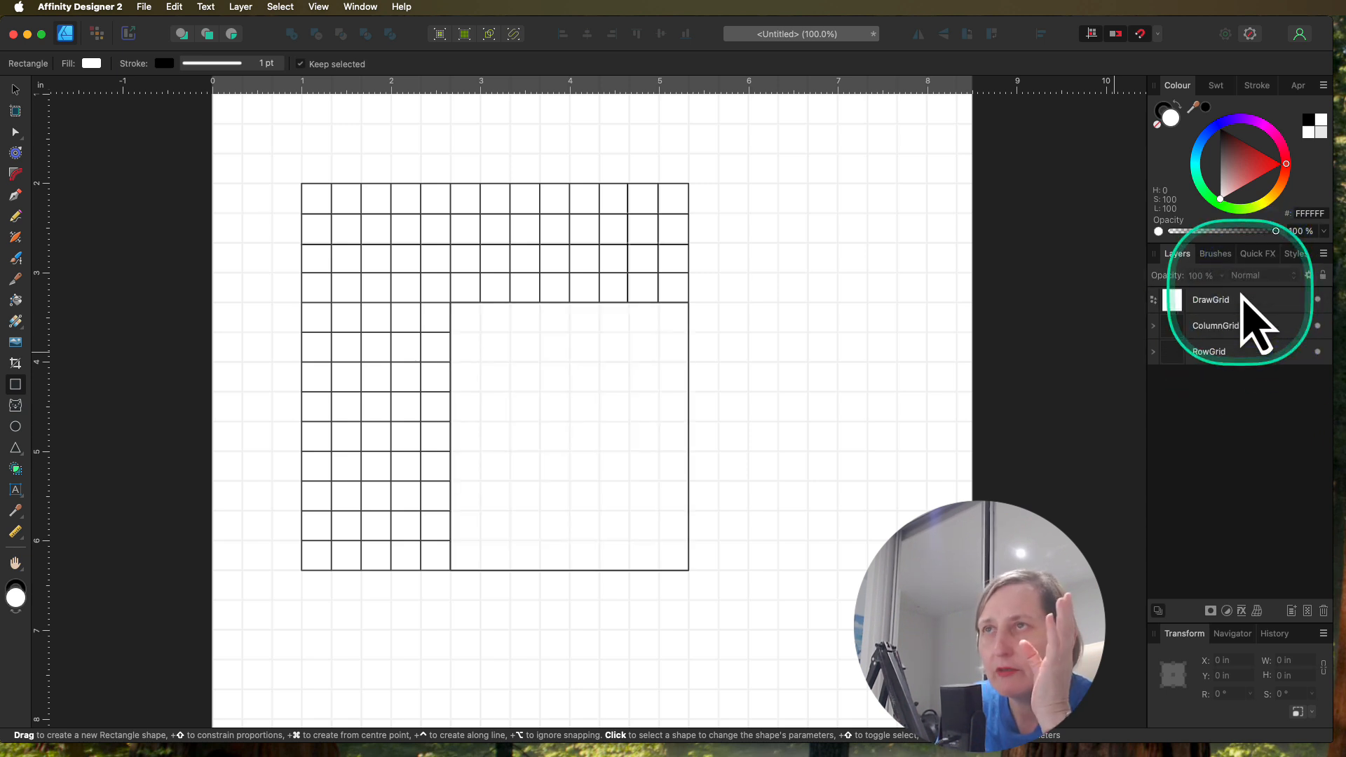
Step: Draw a 4.329 × 1.332 in rectangle over the grid's top four rows, filled #F1F1F1, and a matching 1.665 × 2.997 in one over the five columns below
{"action": "scroll", "coordinate": [77, 435], "scroll_direction": "right", "scroll_amount": 1}
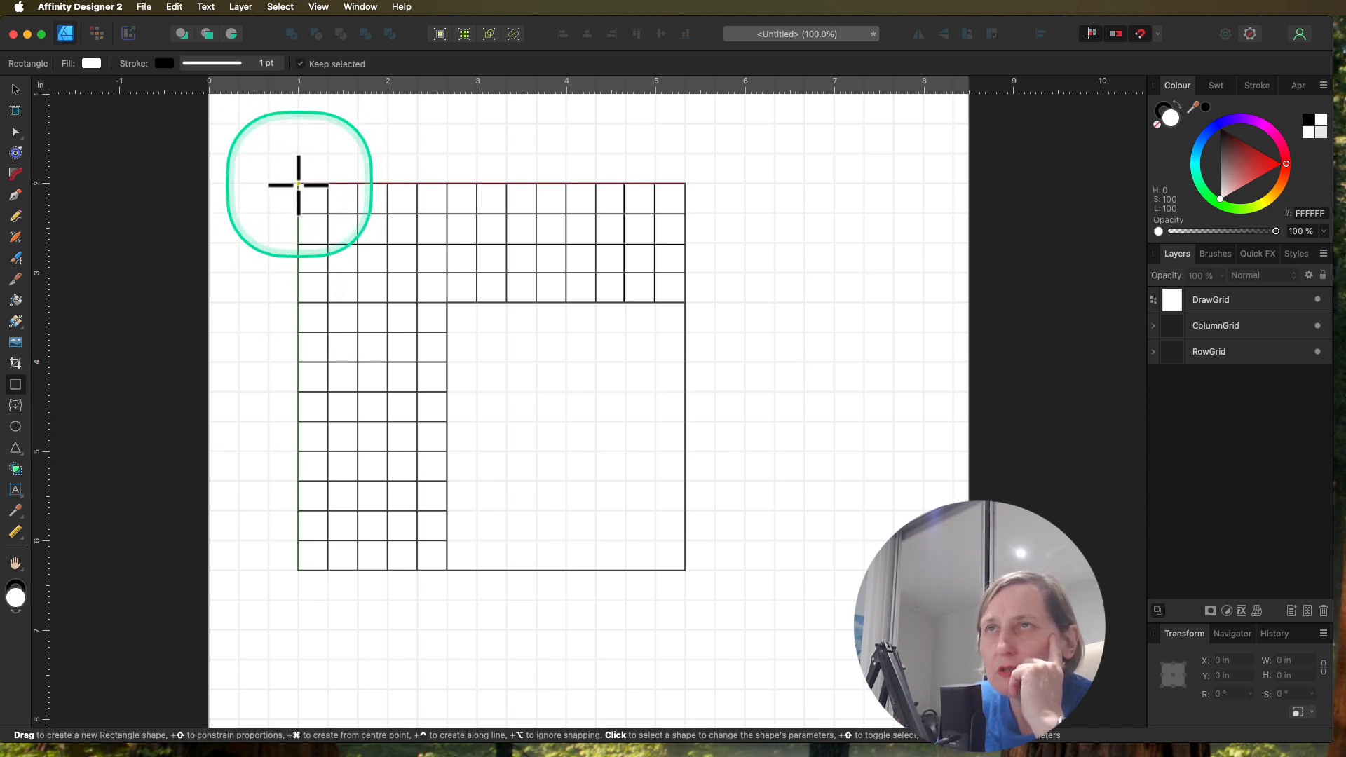
{"action": "left_click_drag", "start_coordinate": [299, 185], "coordinate": [684, 302]}
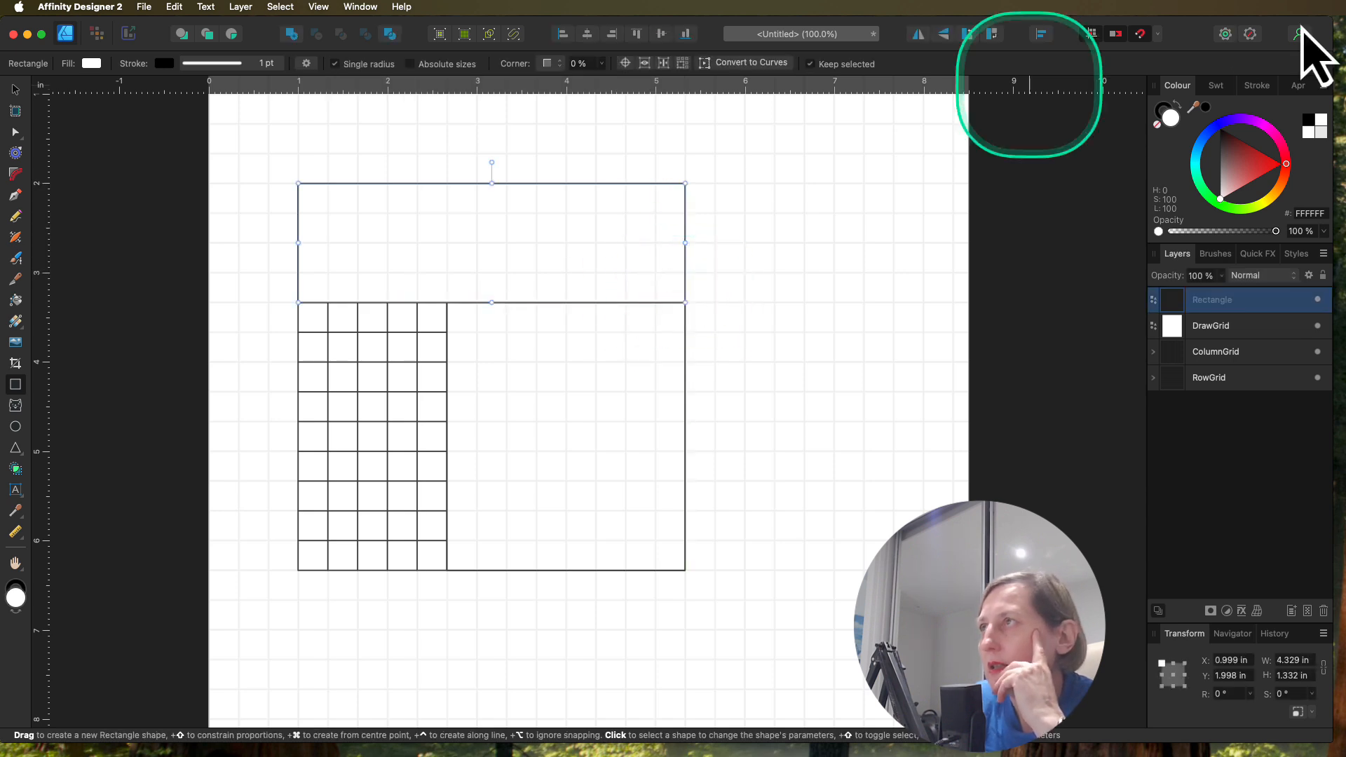
{"action": "left_click", "coordinate": [1221, 196]}
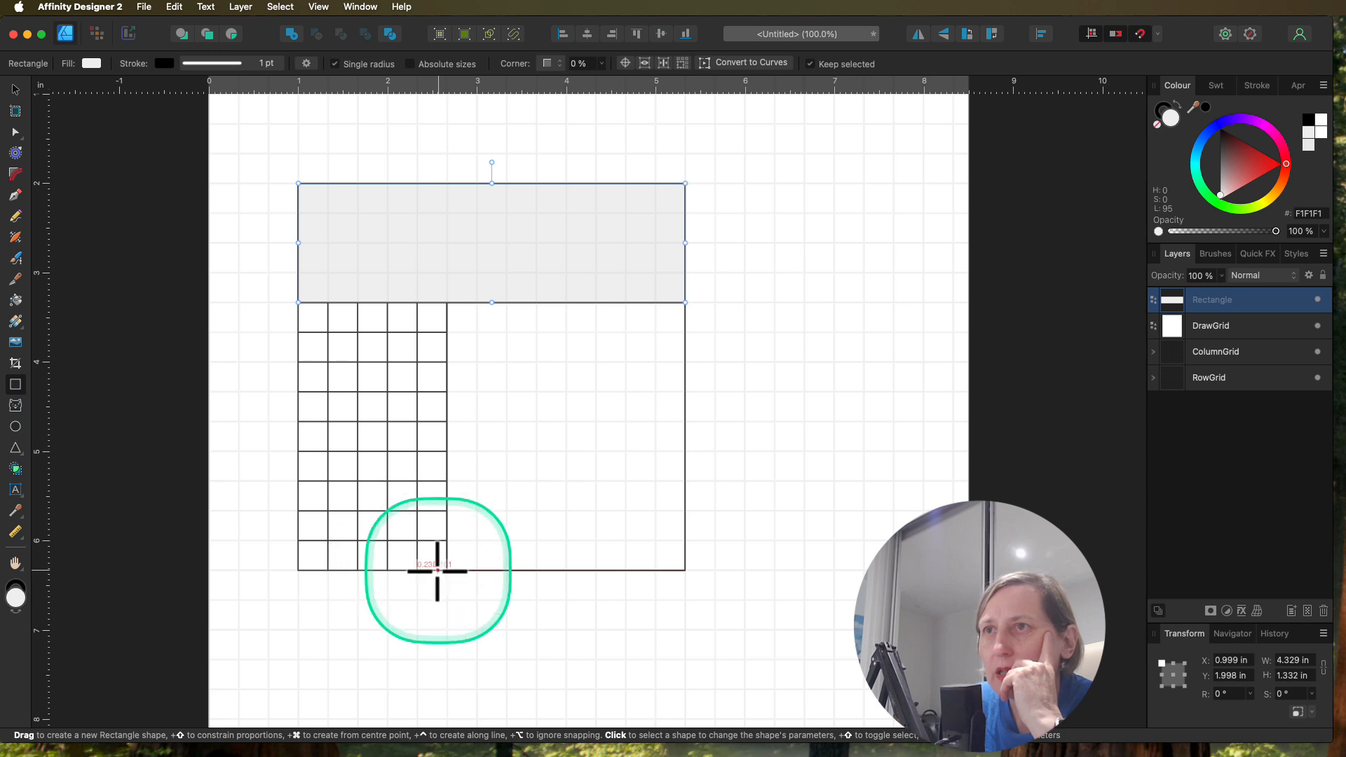
{"action": "left_click_drag", "start_coordinate": [446, 569], "coordinate": [293, 304]}
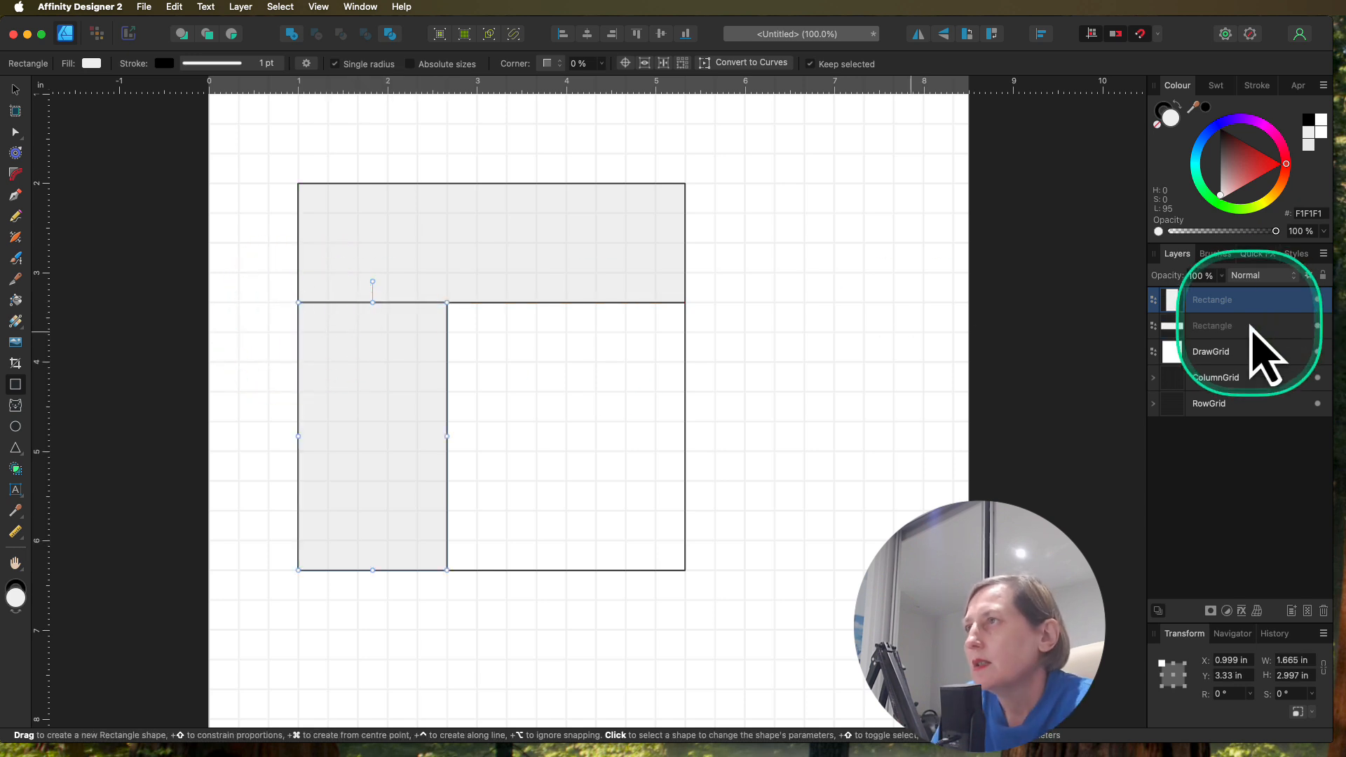
Step: Rename the wide grey rectangle ColumnGrid and the tall grey rectangle RowGrid
{"action": "double_click", "coordinate": [1218, 325]}
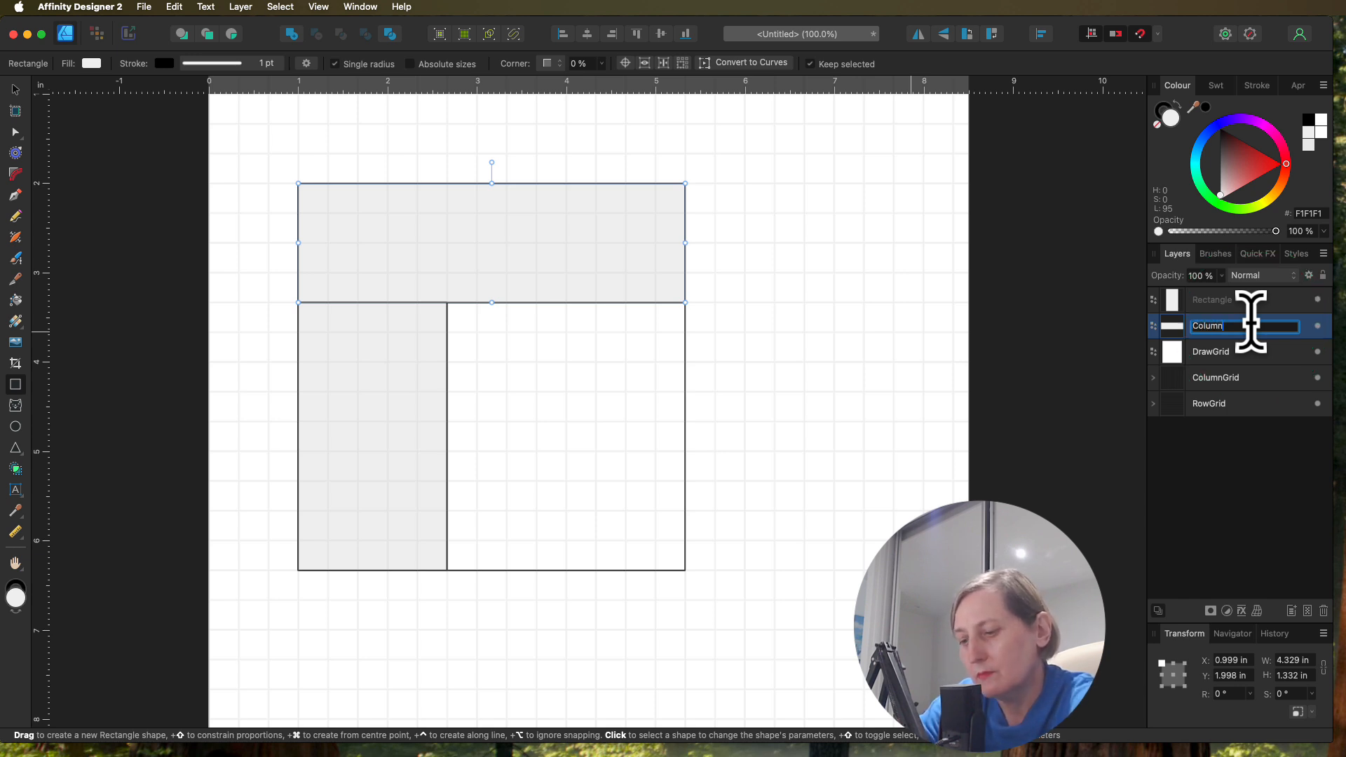
{"action": "left_click", "coordinate": [1245, 300]}
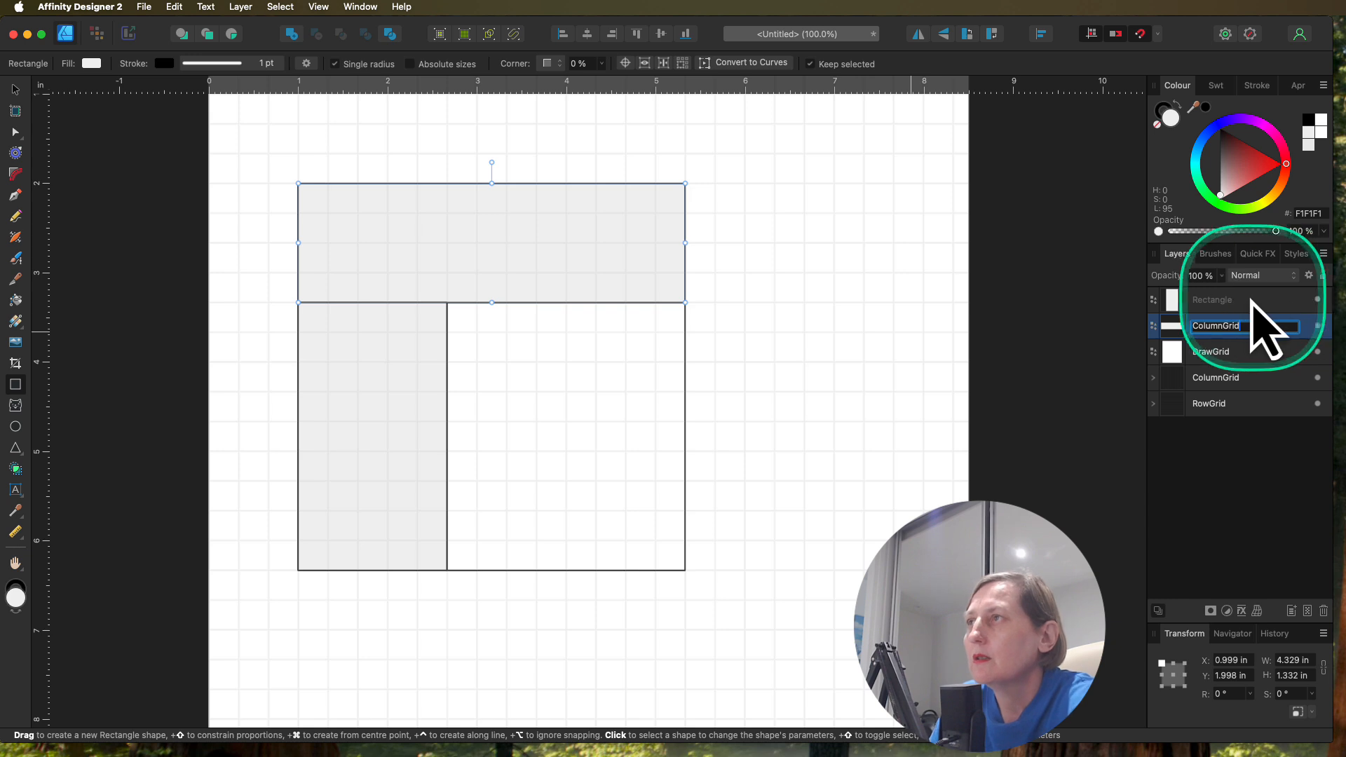
{"action": "double_click", "coordinate": [1231, 300]}
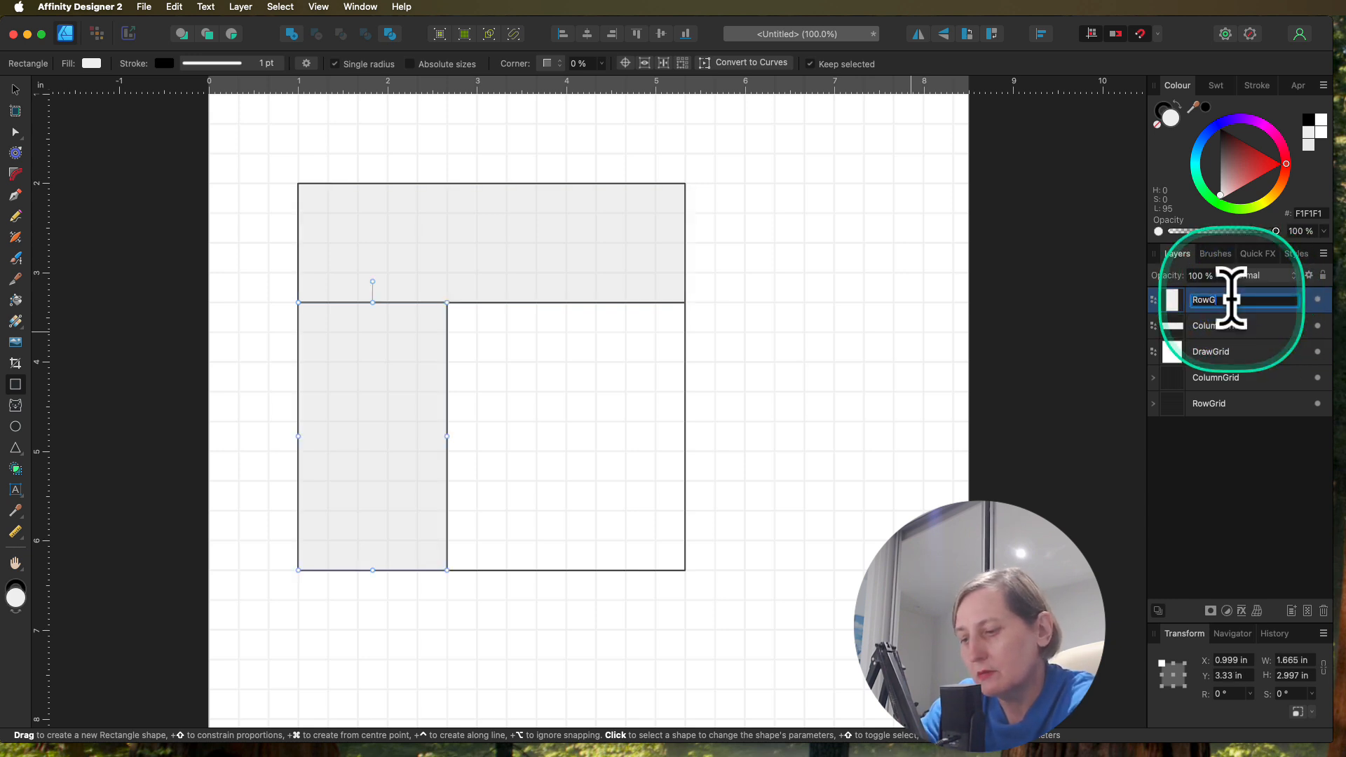
{"action": "type", "text": "RowGrid"}
{"action": "key", "text": "Return"}
Step: Move the RowGrid, ColumnGrid and DrawGrid rectangles together beneath the two line groups in the layer order
{"action": "left_click", "coordinate": [1251, 336]}
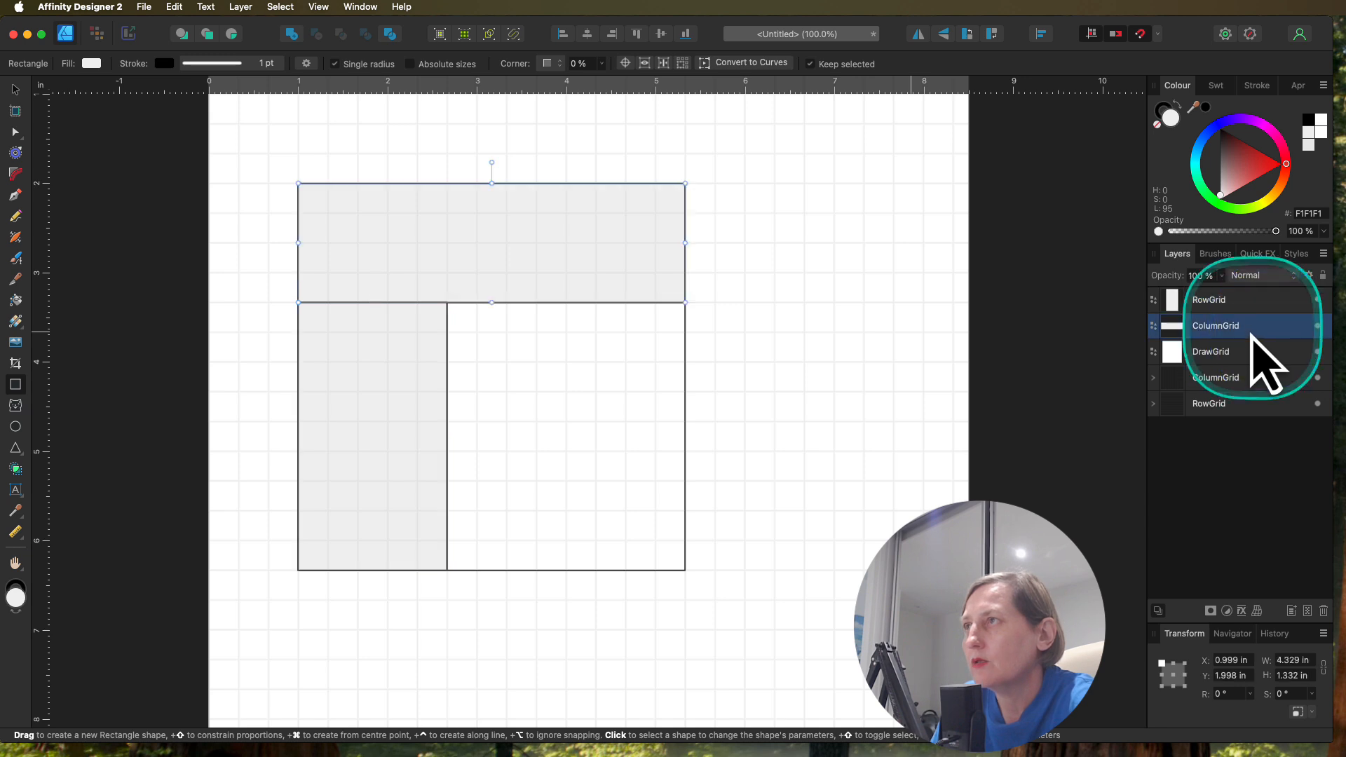
{"action": "left_click", "coordinate": [1234, 299]}
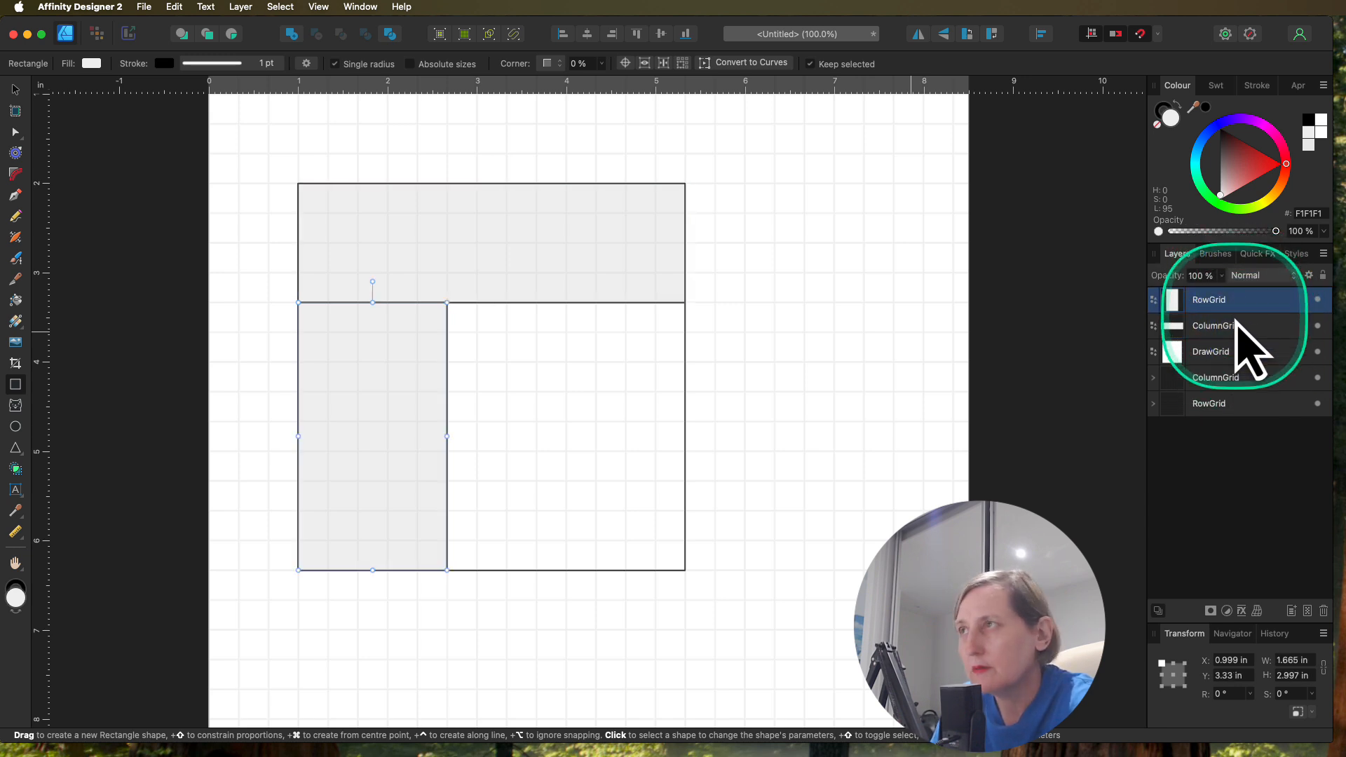
{"action": "left_click", "coordinate": [1231, 352], "text": "shift"}
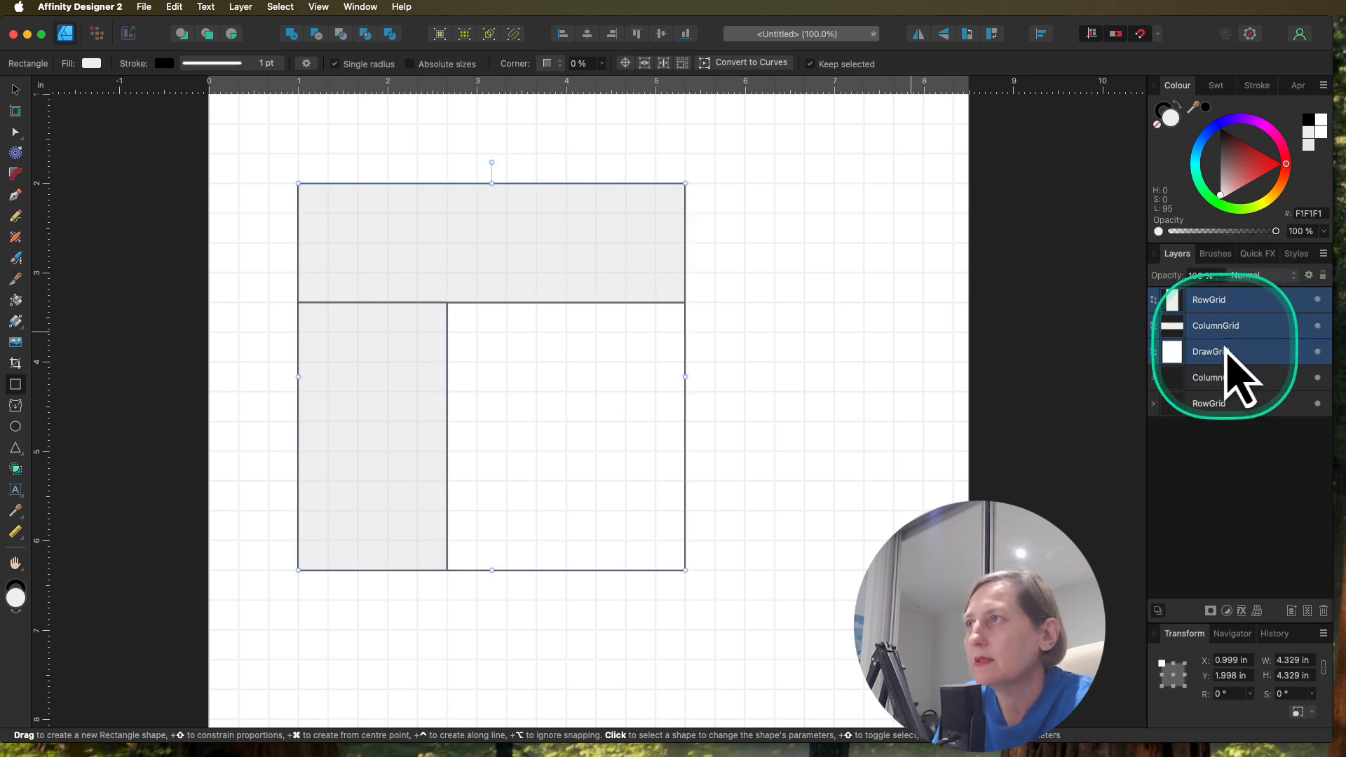
{"action": "left_click_drag", "start_coordinate": [1221, 322], "coordinate": [1222, 419]}
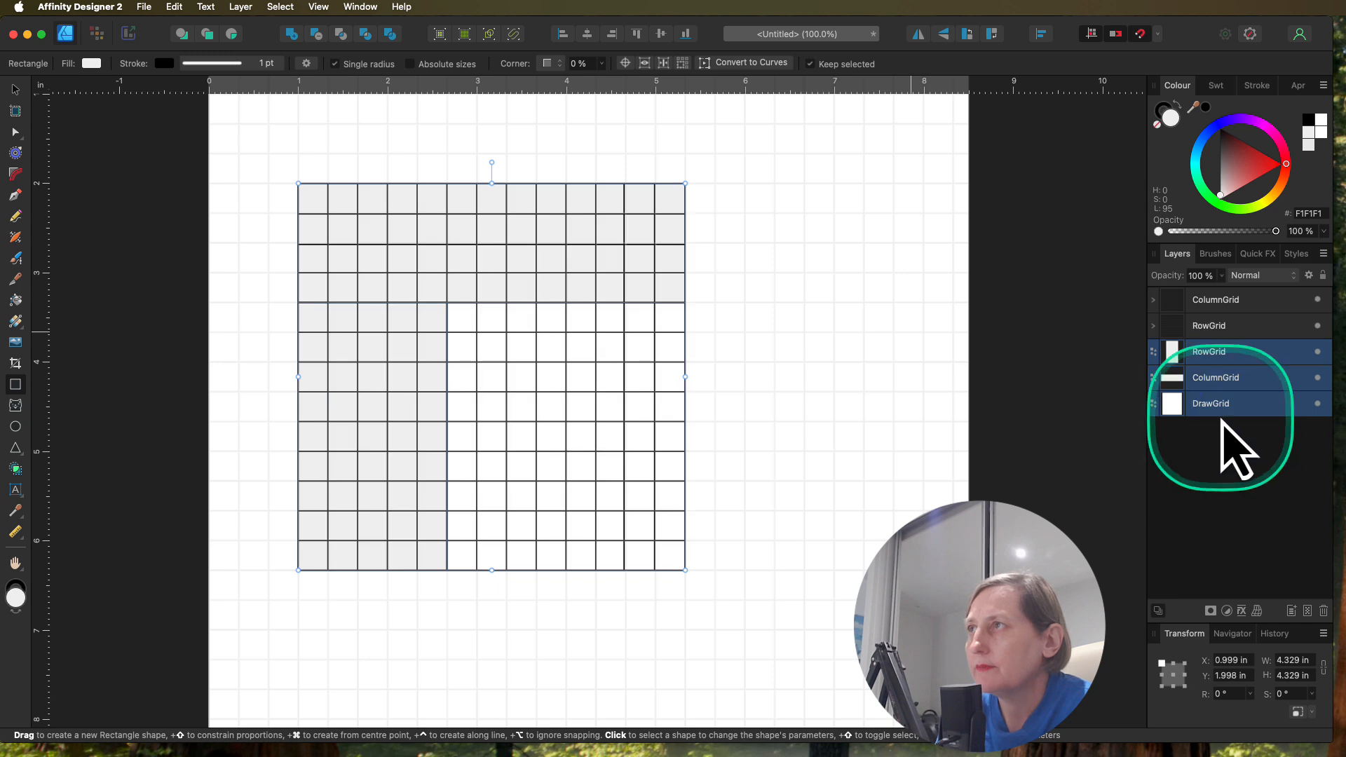
Step: Group all five grid layers and rename the group 8x8gridPuzzle
{"action": "left_click", "coordinate": [1216, 300]}
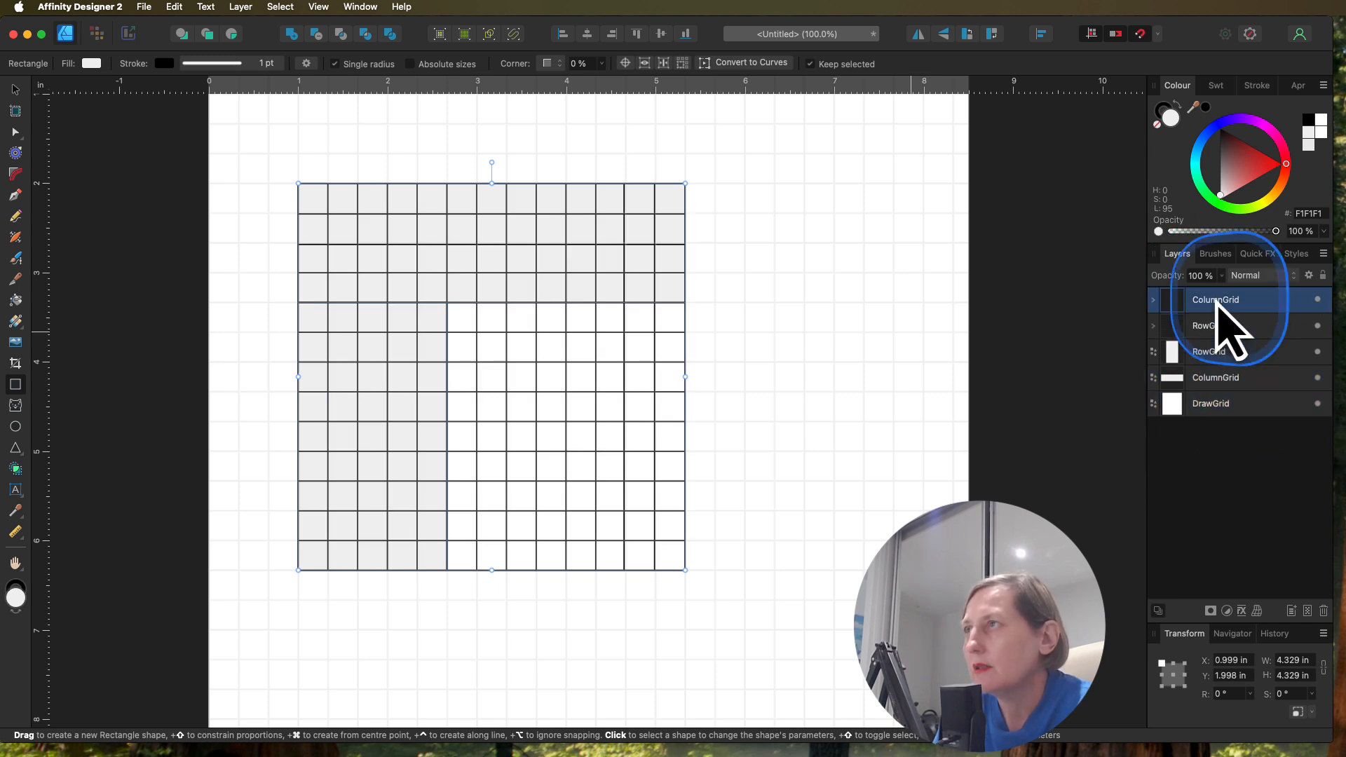
{"action": "left_click", "coordinate": [1226, 405], "text": "shift"}
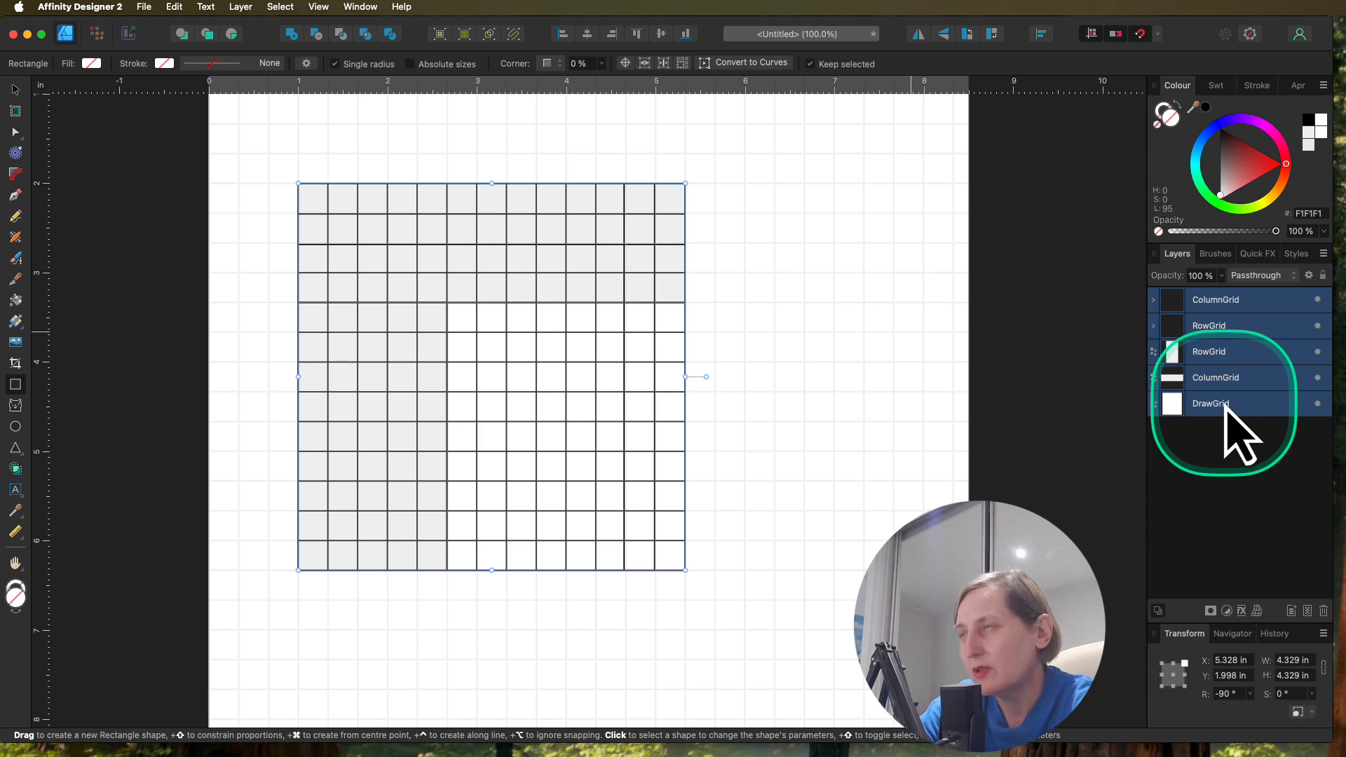
{"action": "key", "text": "super+g"}
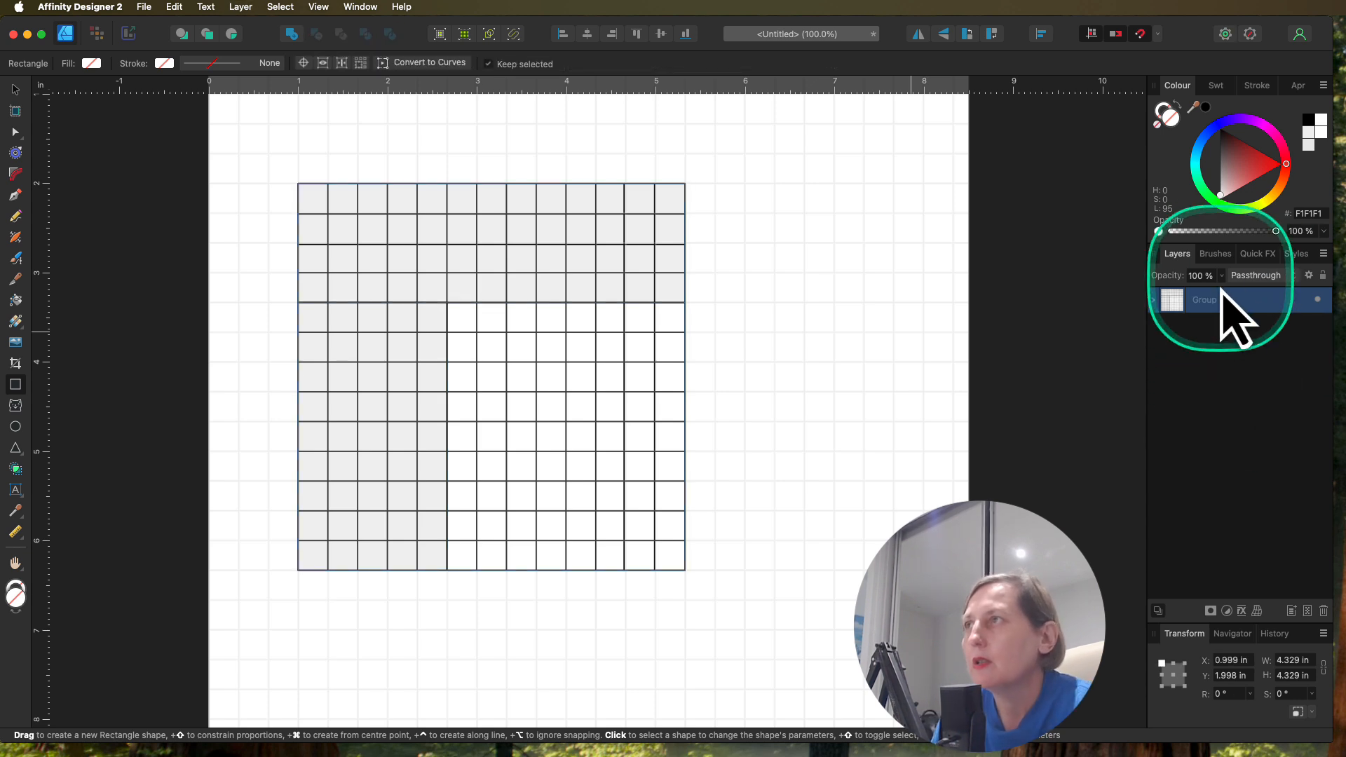
{"action": "double_click", "coordinate": [1212, 300]}
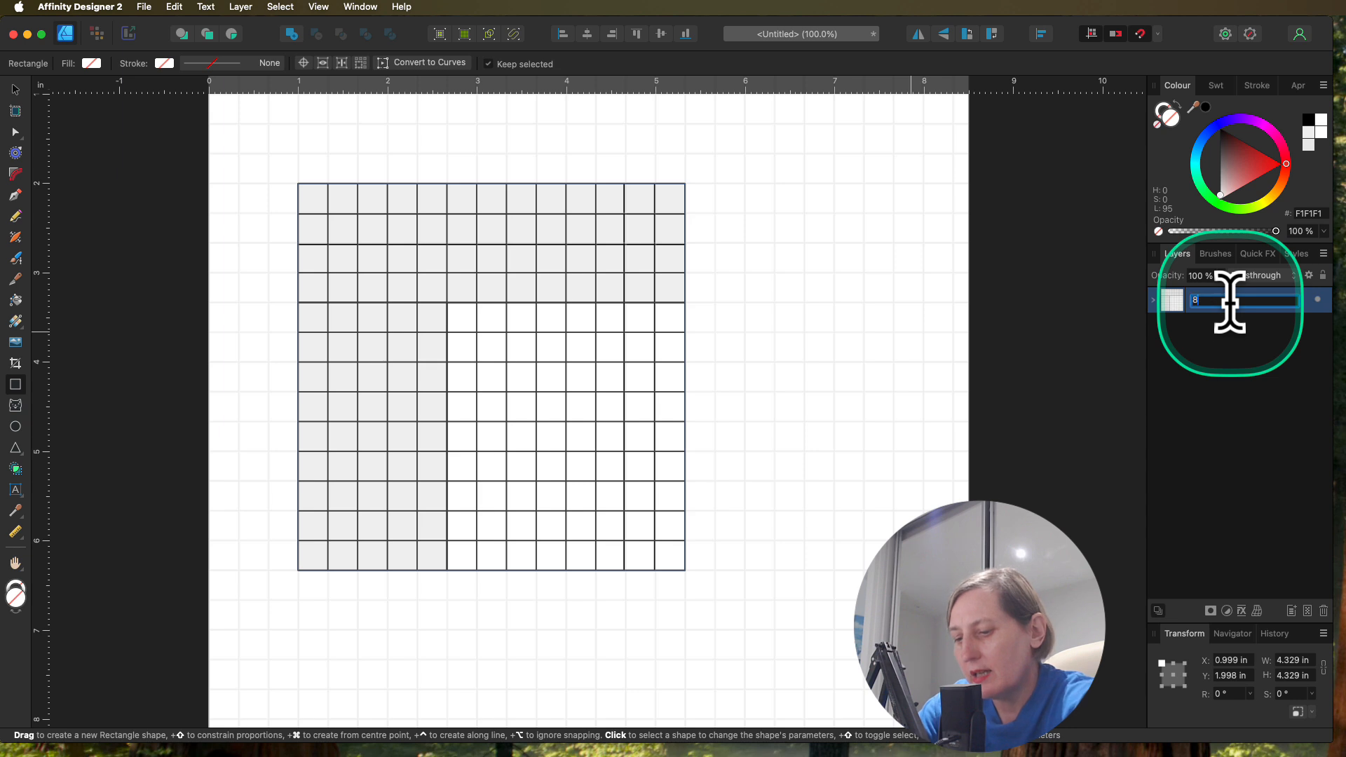
{"action": "type", "text": "8x8grid puzzle"}
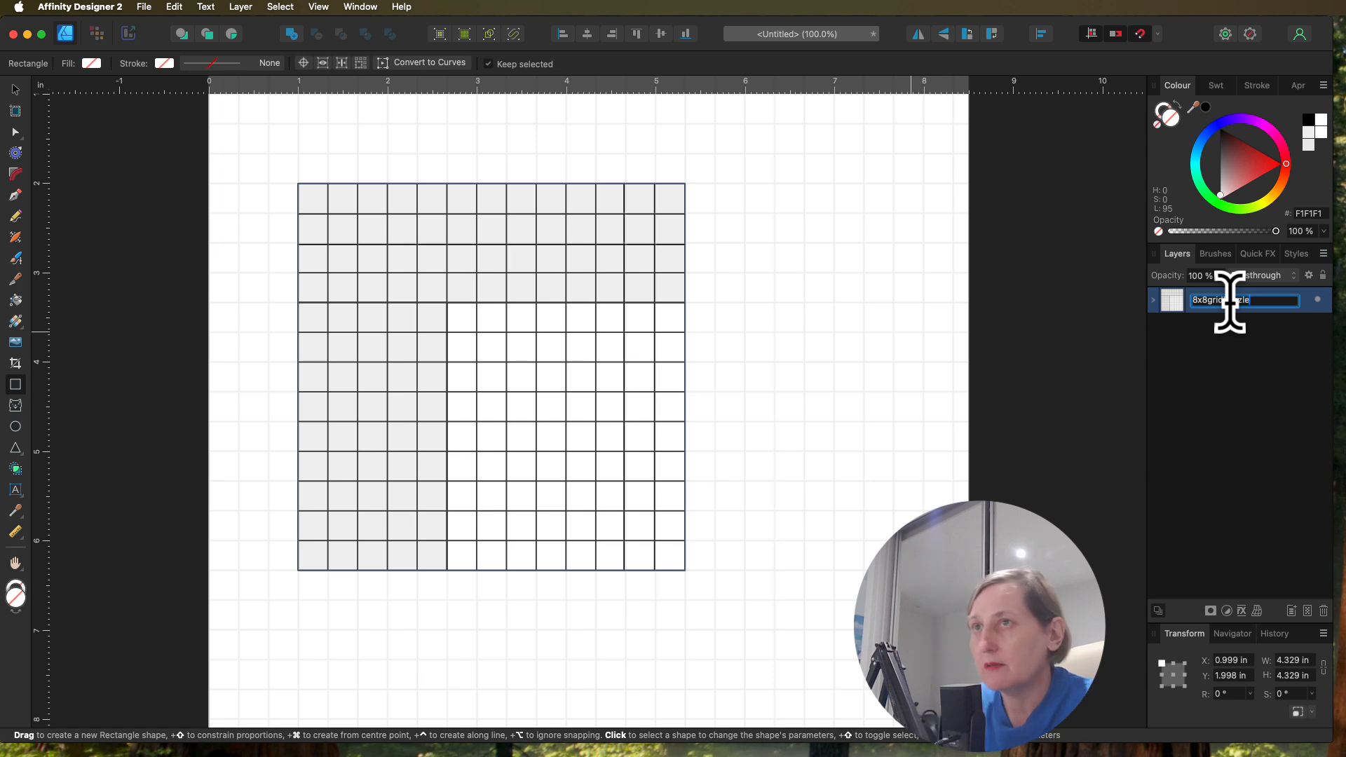
{"action": "left_click", "coordinate": [1237, 371]}
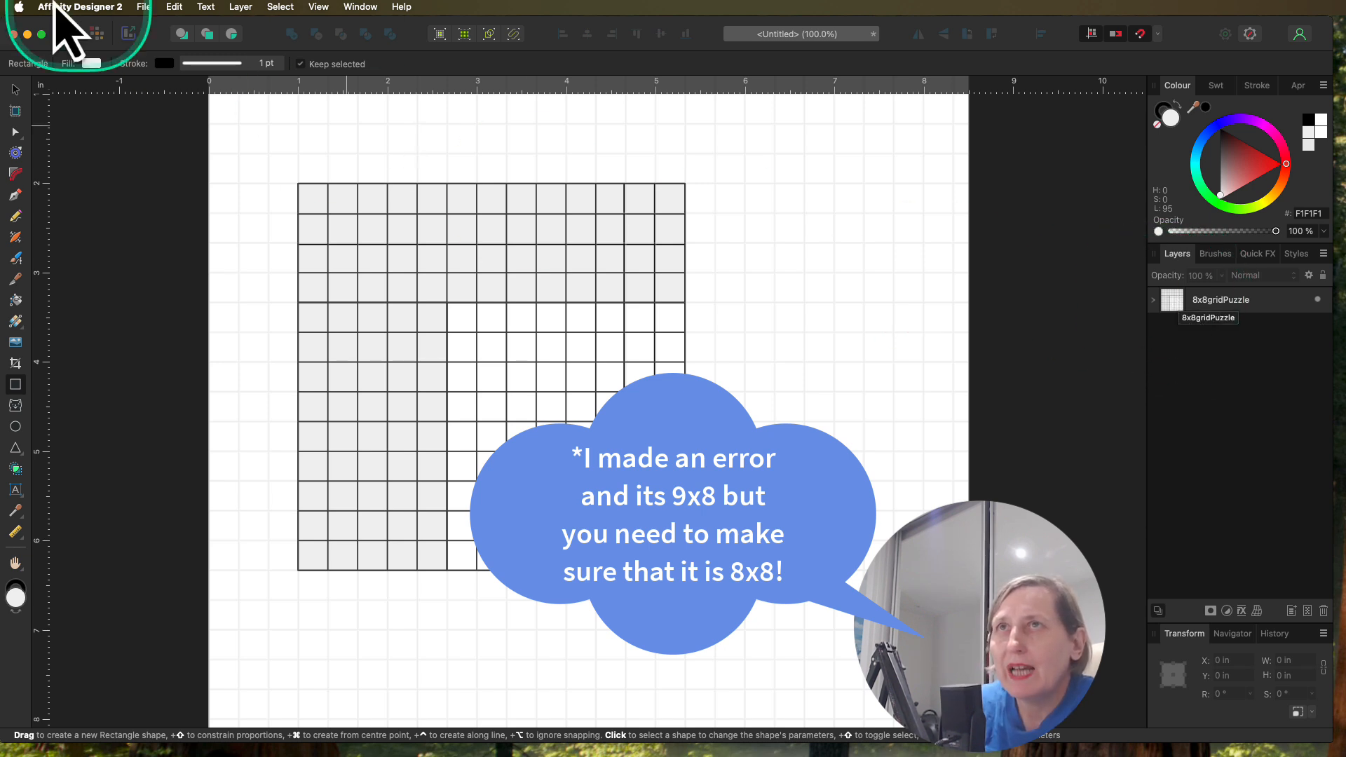
Step: Start exporting the document as a template and name the file 8x8grid
{"action": "left_click", "coordinate": [145, 9]}
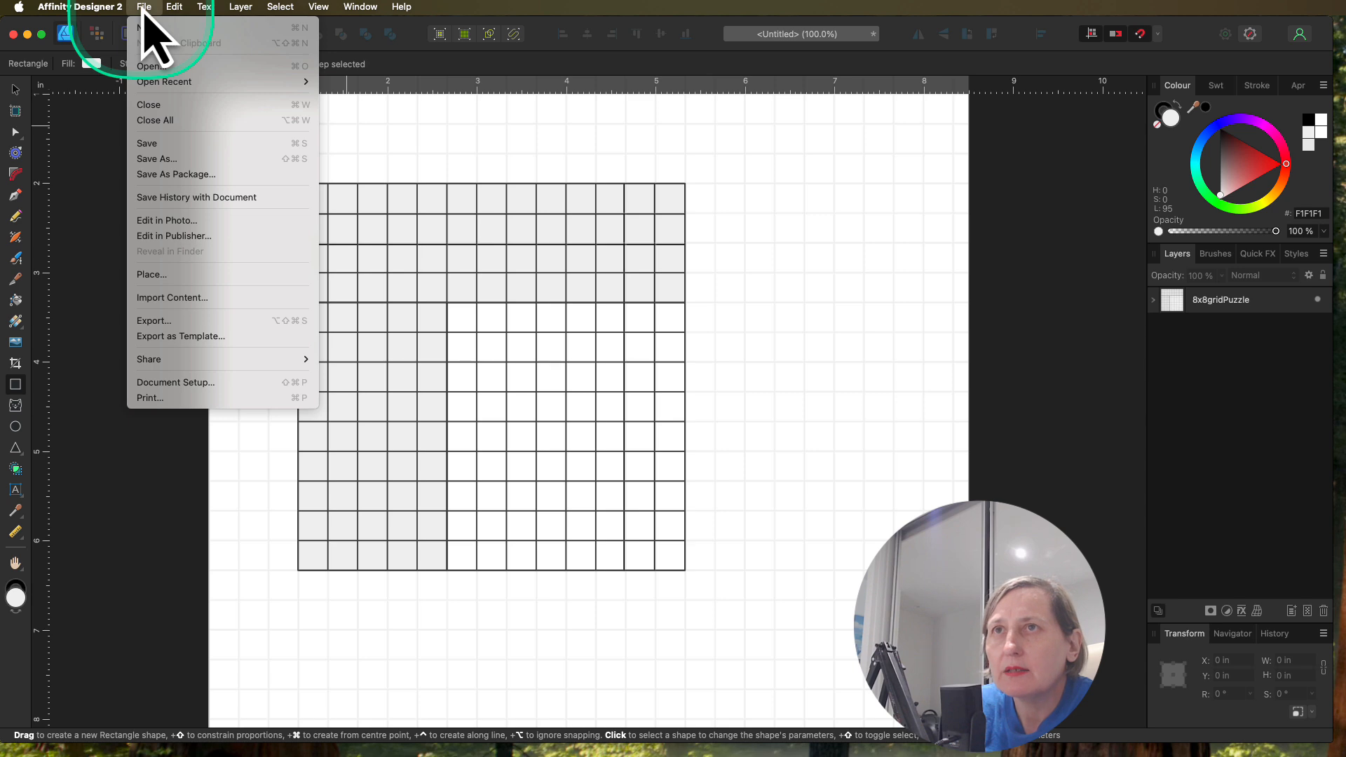
{"action": "left_click", "coordinate": [202, 337]}
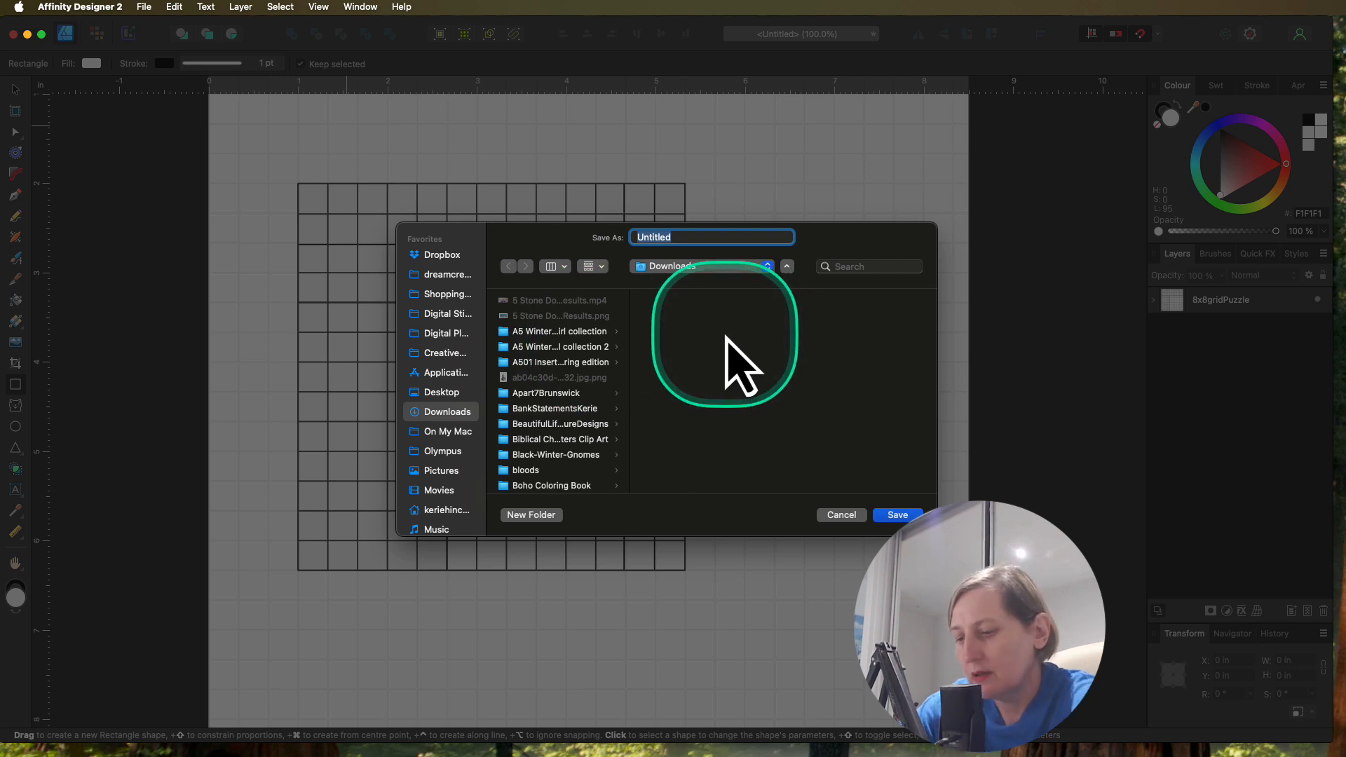
{"action": "type", "text": "8x8"}
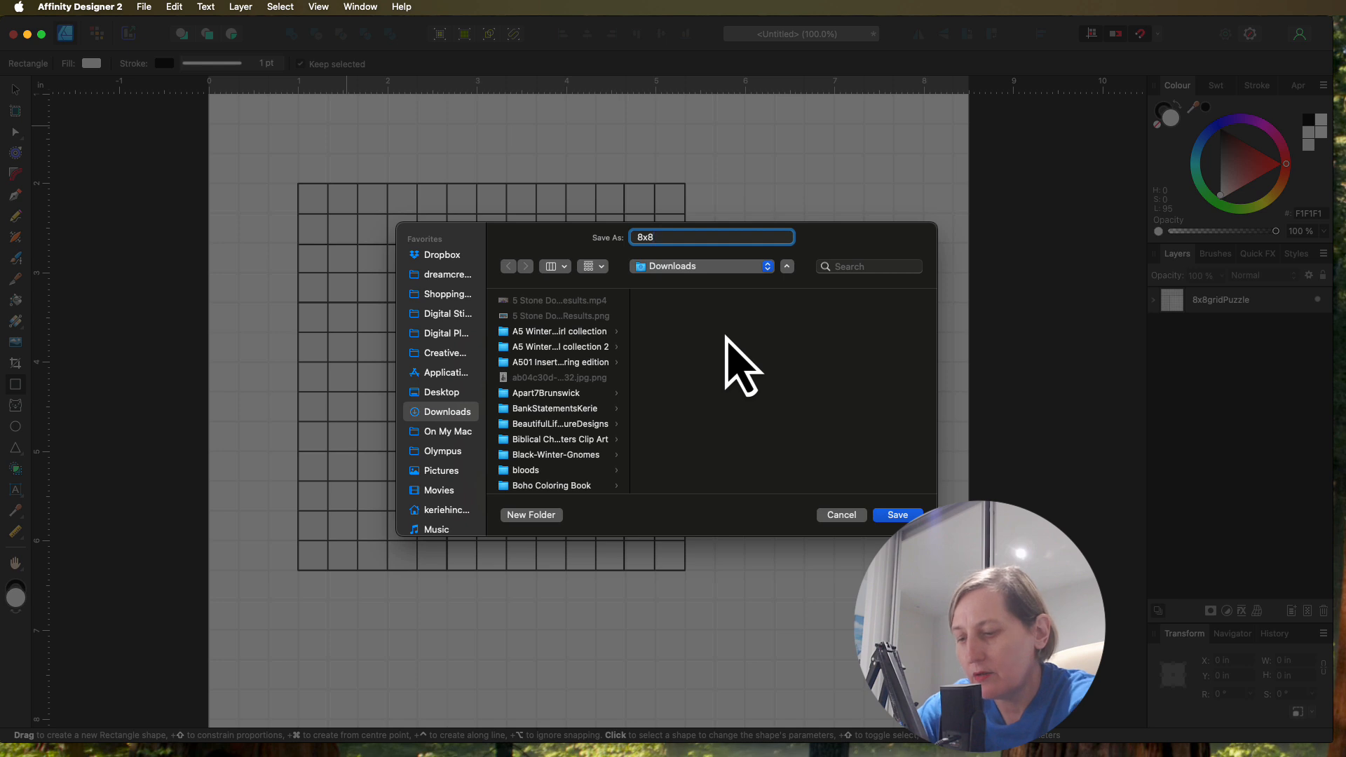
{"action": "type", "text": "grid"}
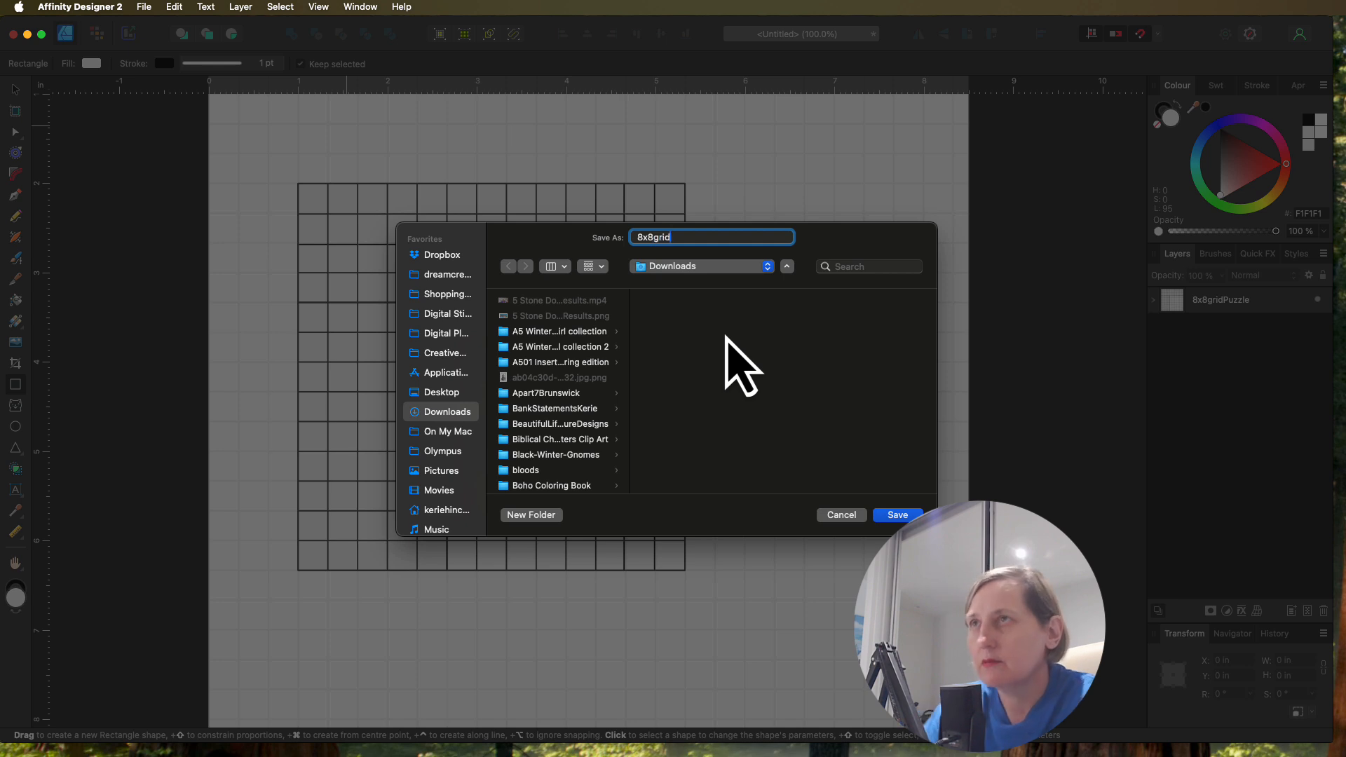
Step: Create a folder named Nonograms inside Downloads for the template file
{"action": "left_click", "coordinate": [549, 516]}
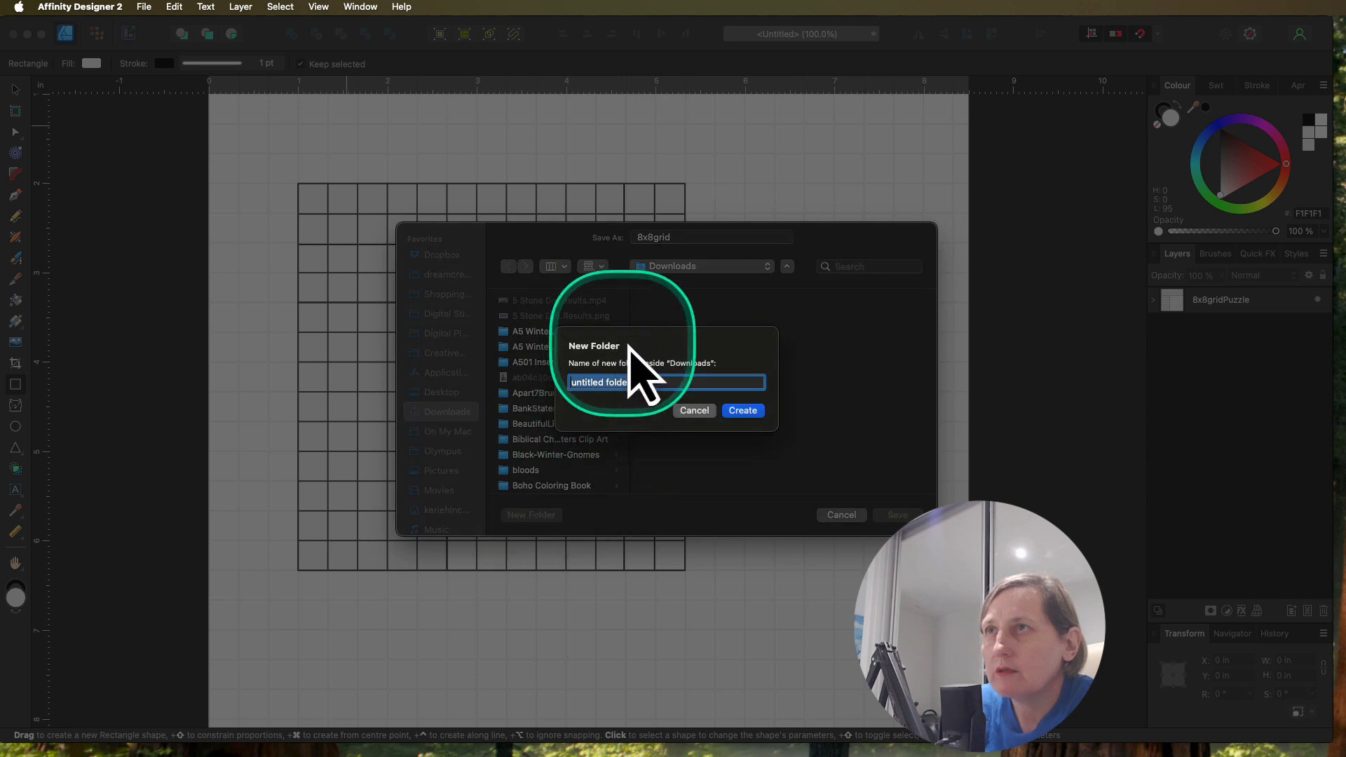
{"action": "type", "text": "No"}
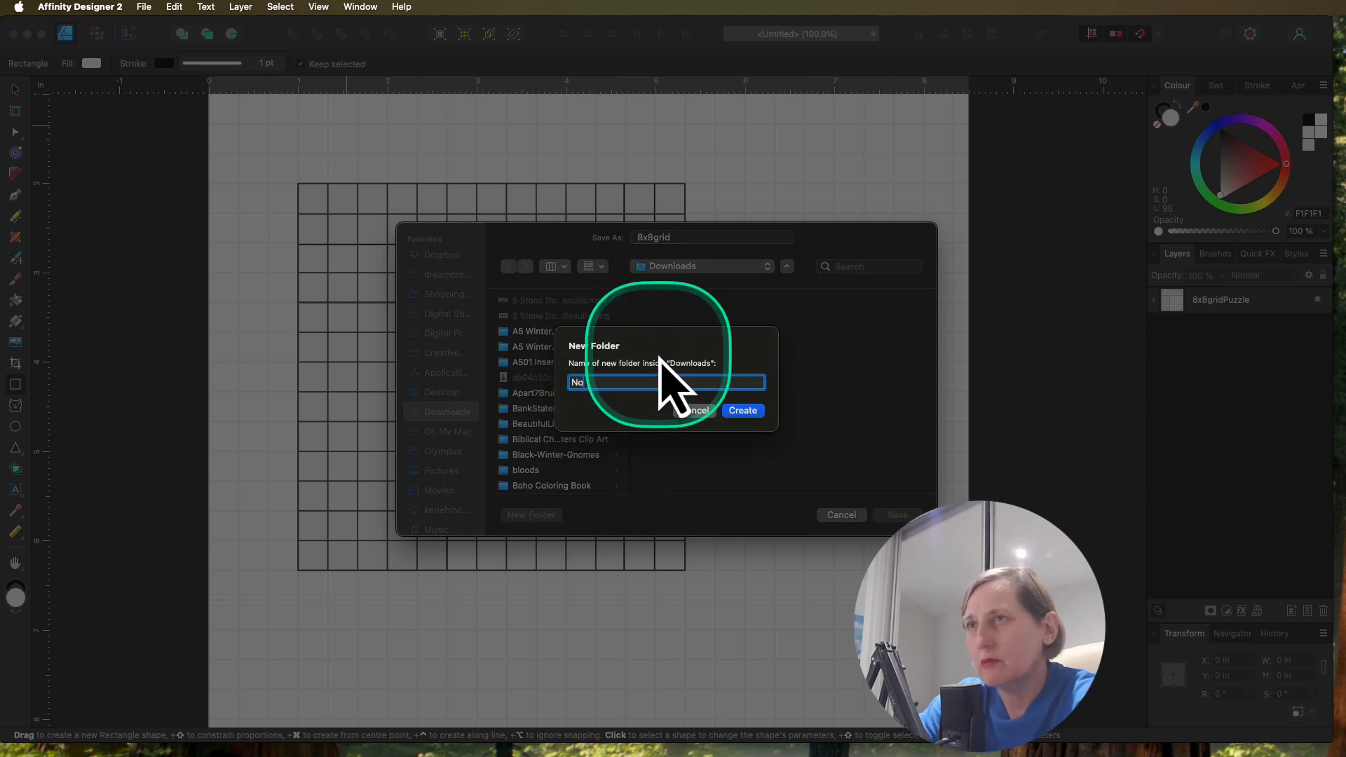
{"action": "type", "text": "h"}
{"action": "key", "text": "BackSpace"}
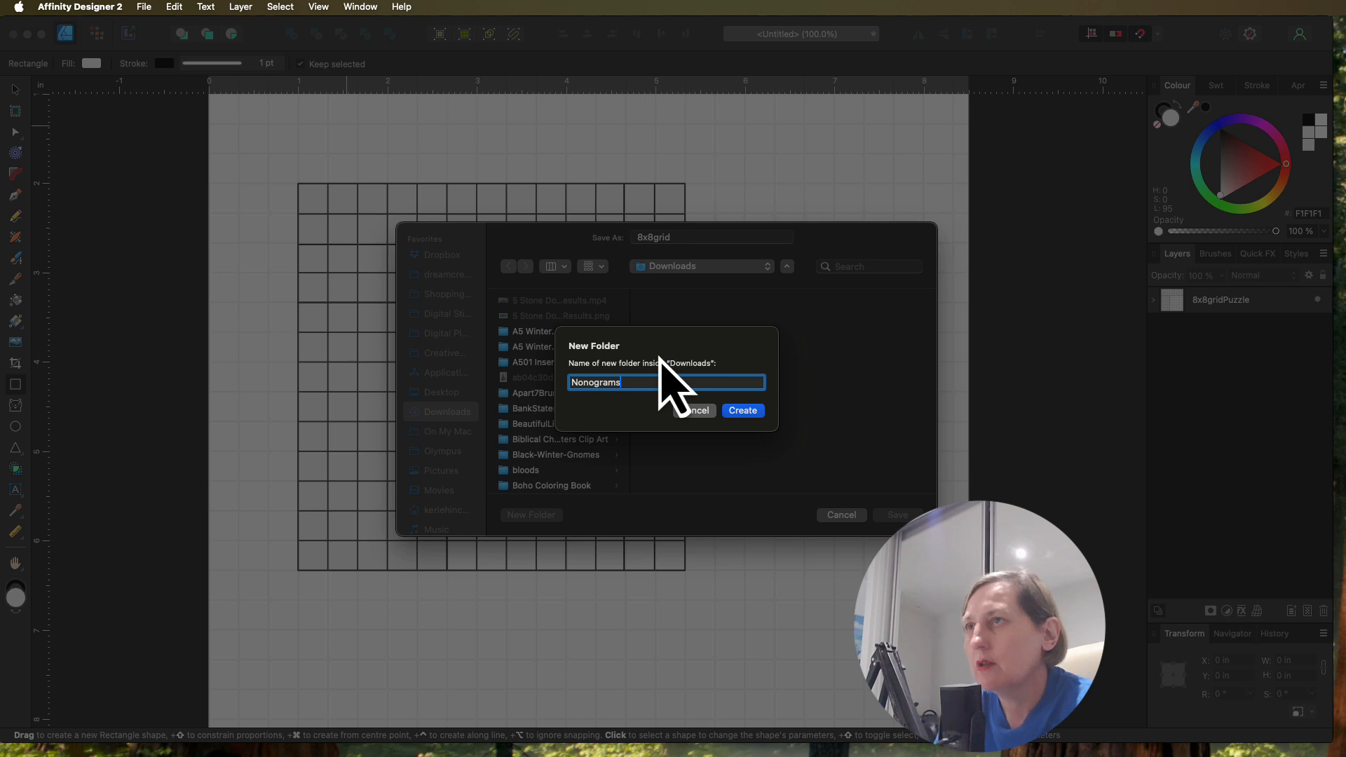
{"action": "left_click", "coordinate": [742, 410]}
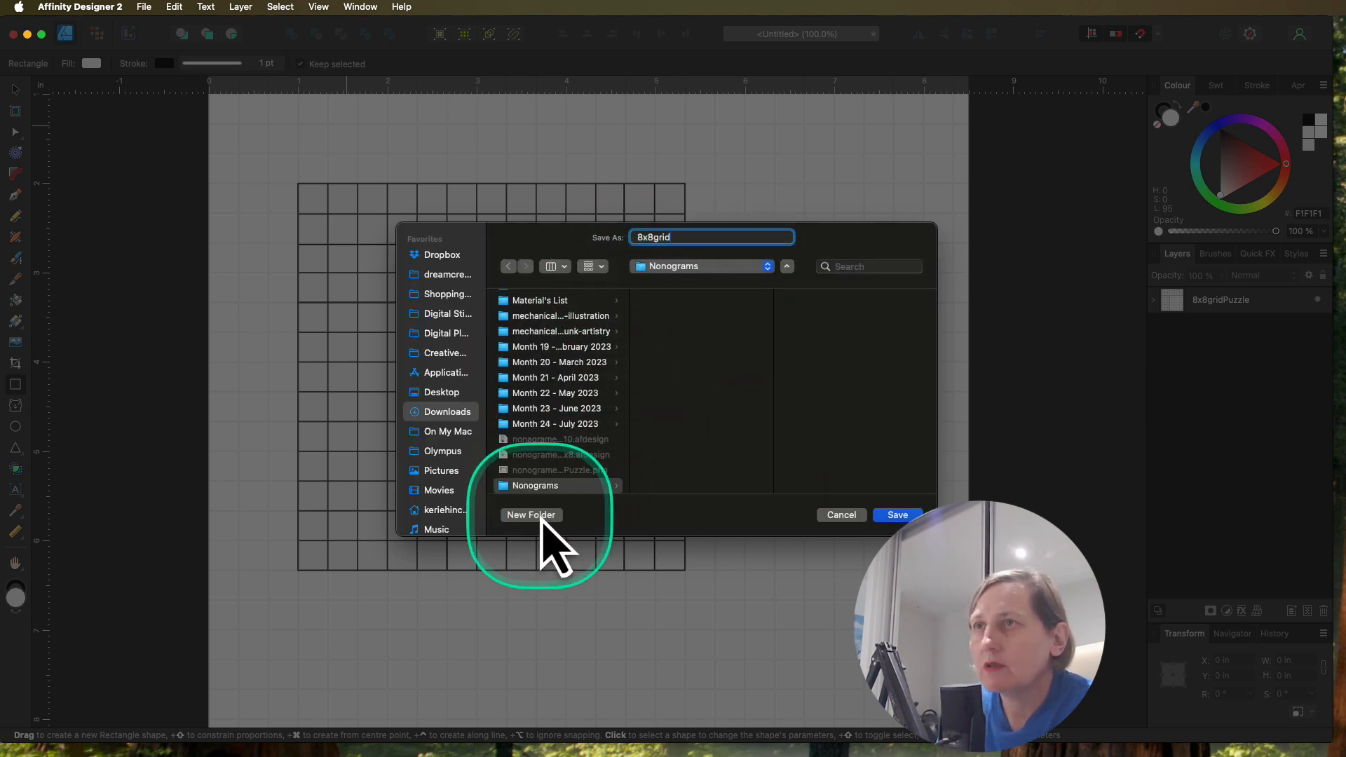
Step: Create a GridsTemplates subfolder inside Nonograms and save the template there
{"action": "left_click", "coordinate": [537, 516]}
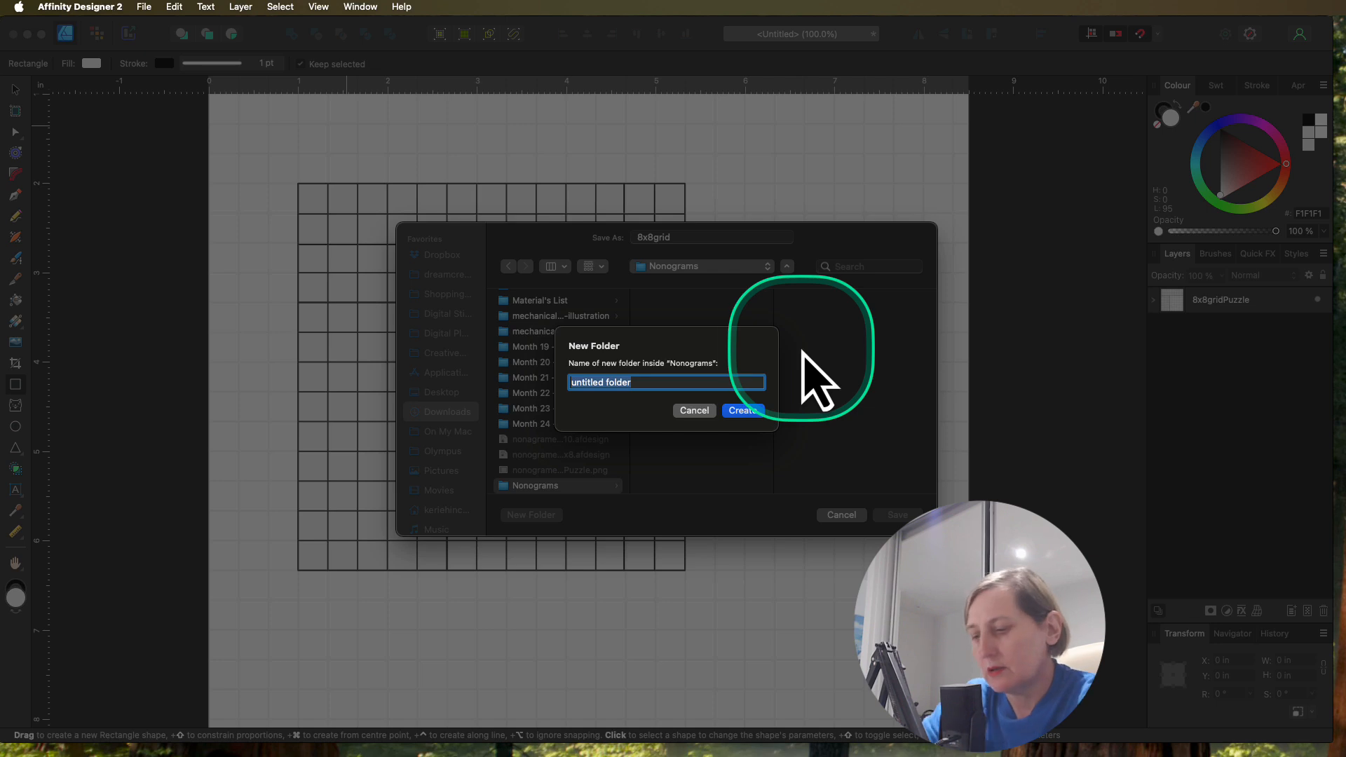
{"action": "type", "text": "GridsTemplates"}
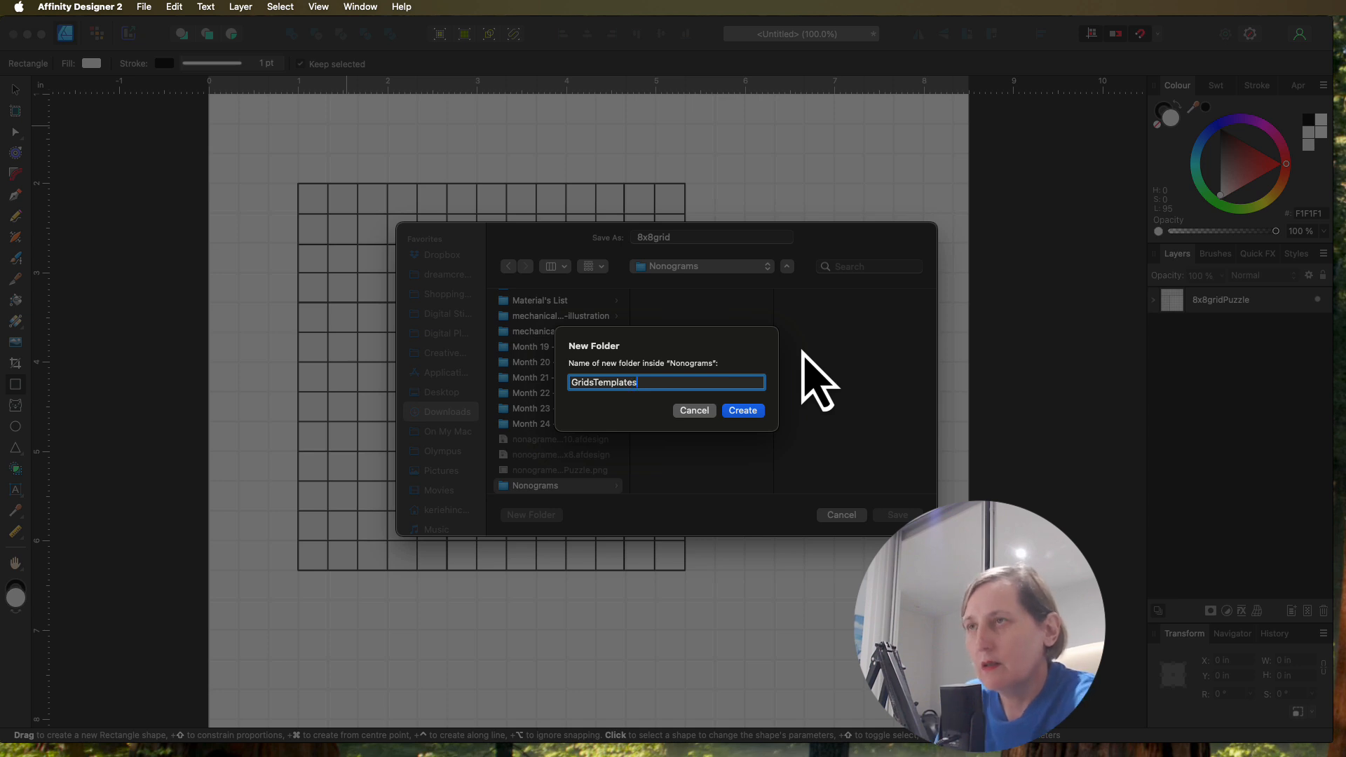
{"action": "left_click", "coordinate": [743, 411]}
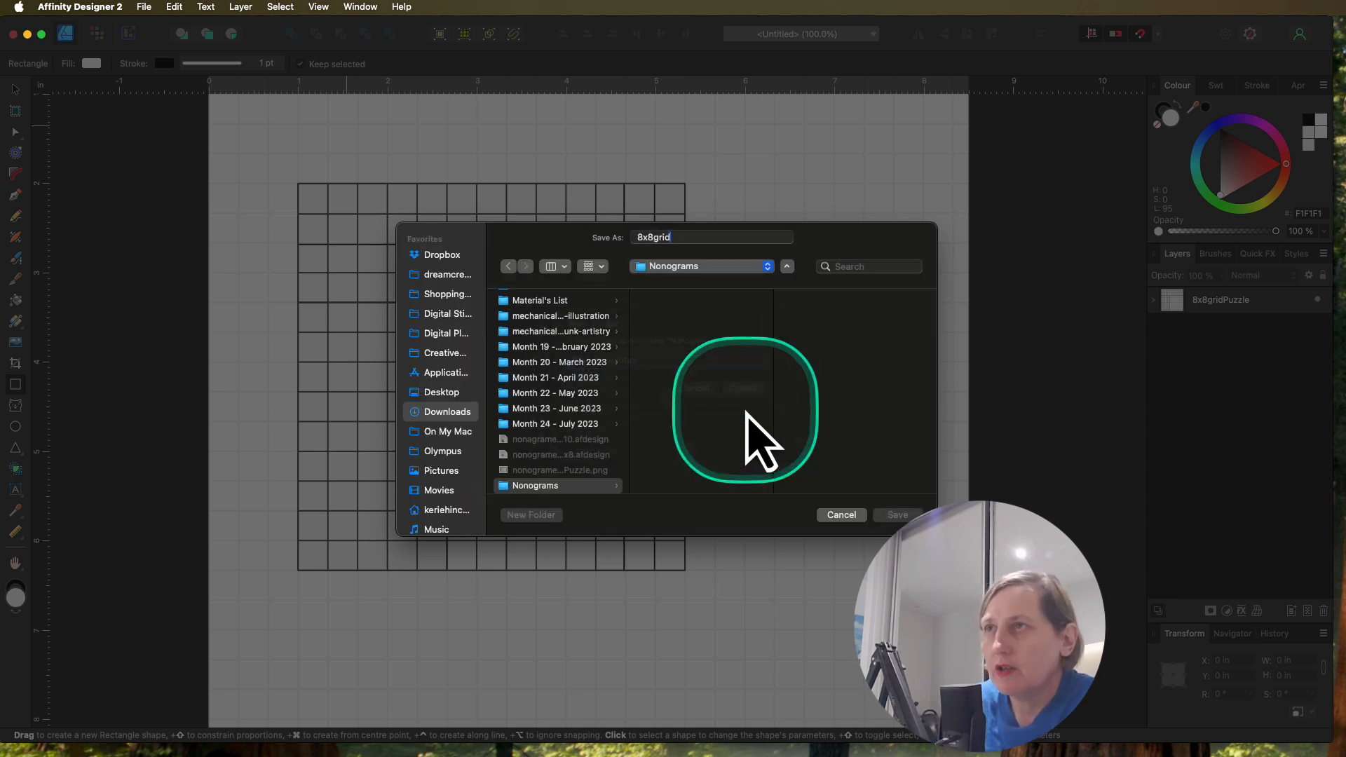
{"action": "left_click", "coordinate": [898, 514]}
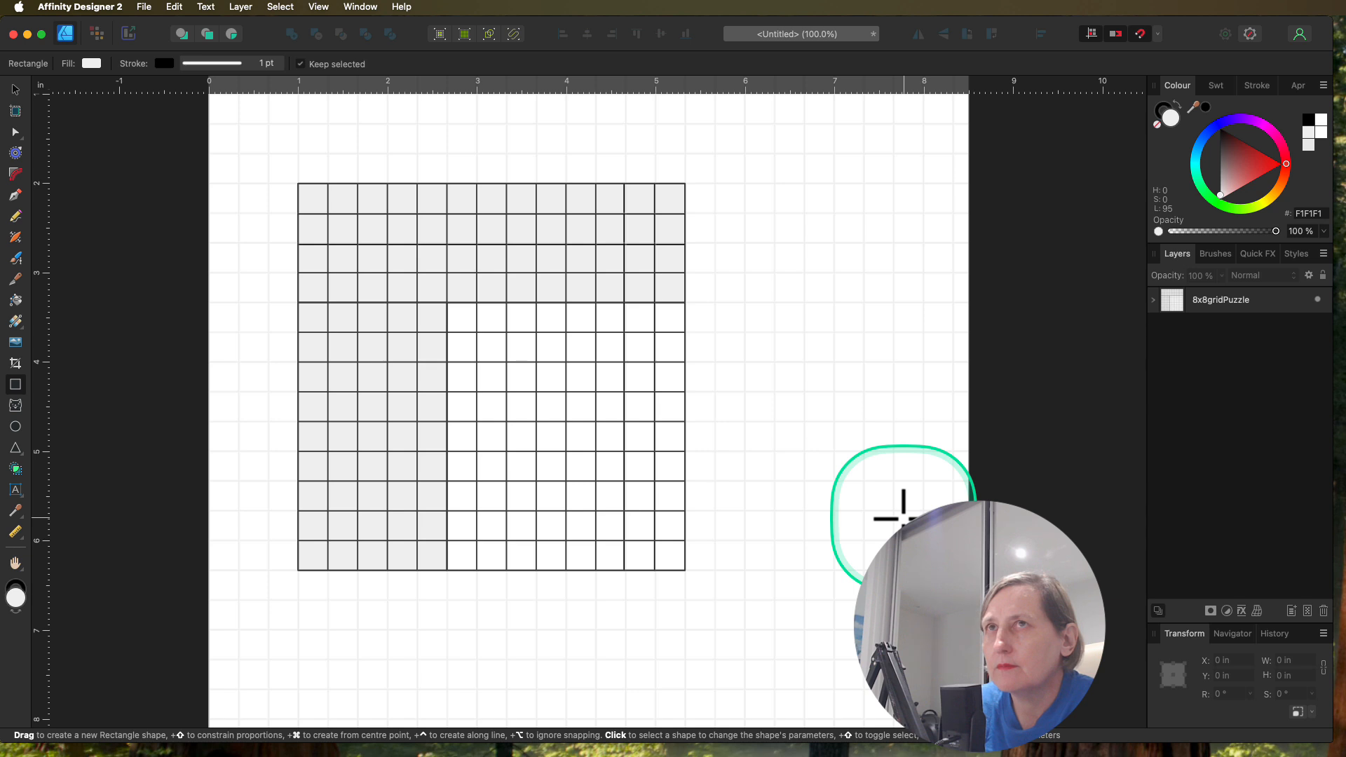
Step: Close the document without saving and open the 8x8grid template from the GridsTemplates folder, sorting Downloads by date added to find Nonograms
{"action": "left_click", "coordinate": [14, 35]}
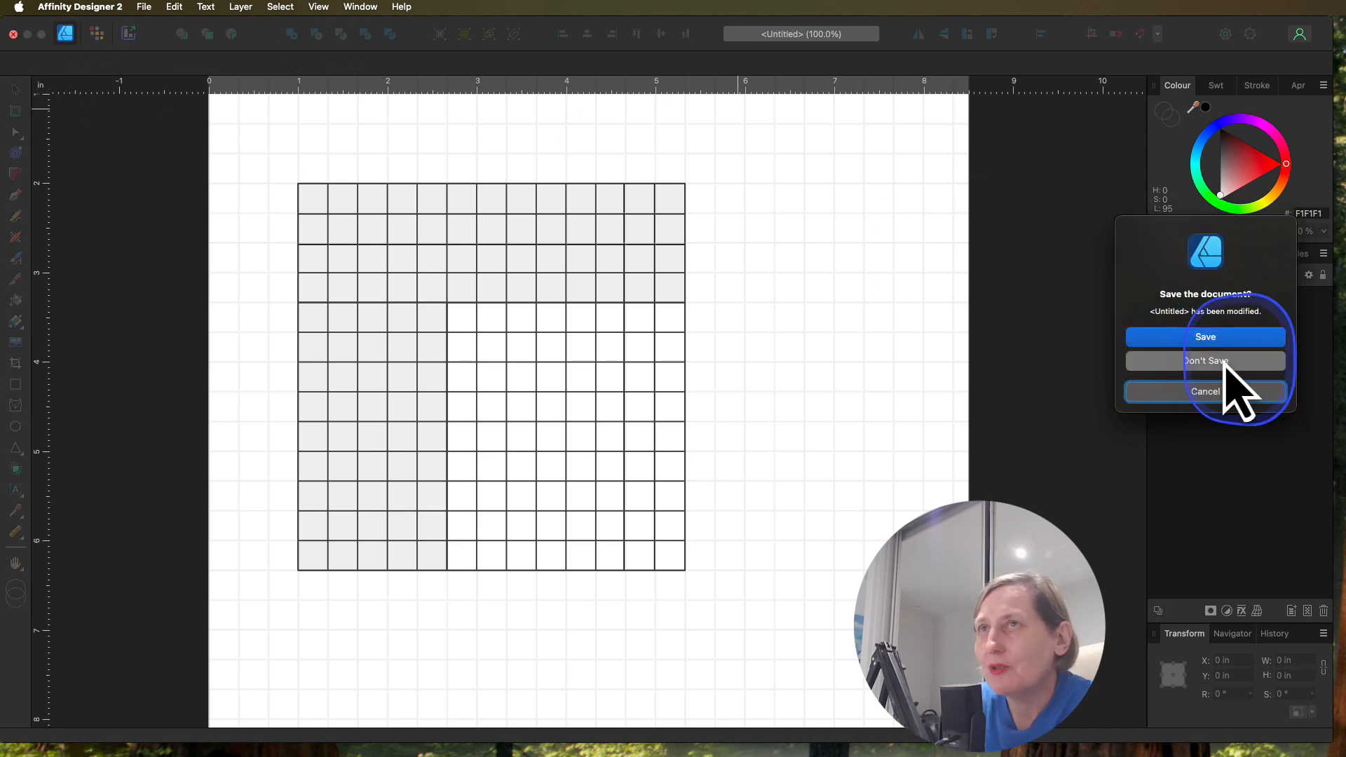
{"action": "left_click", "coordinate": [1228, 363]}
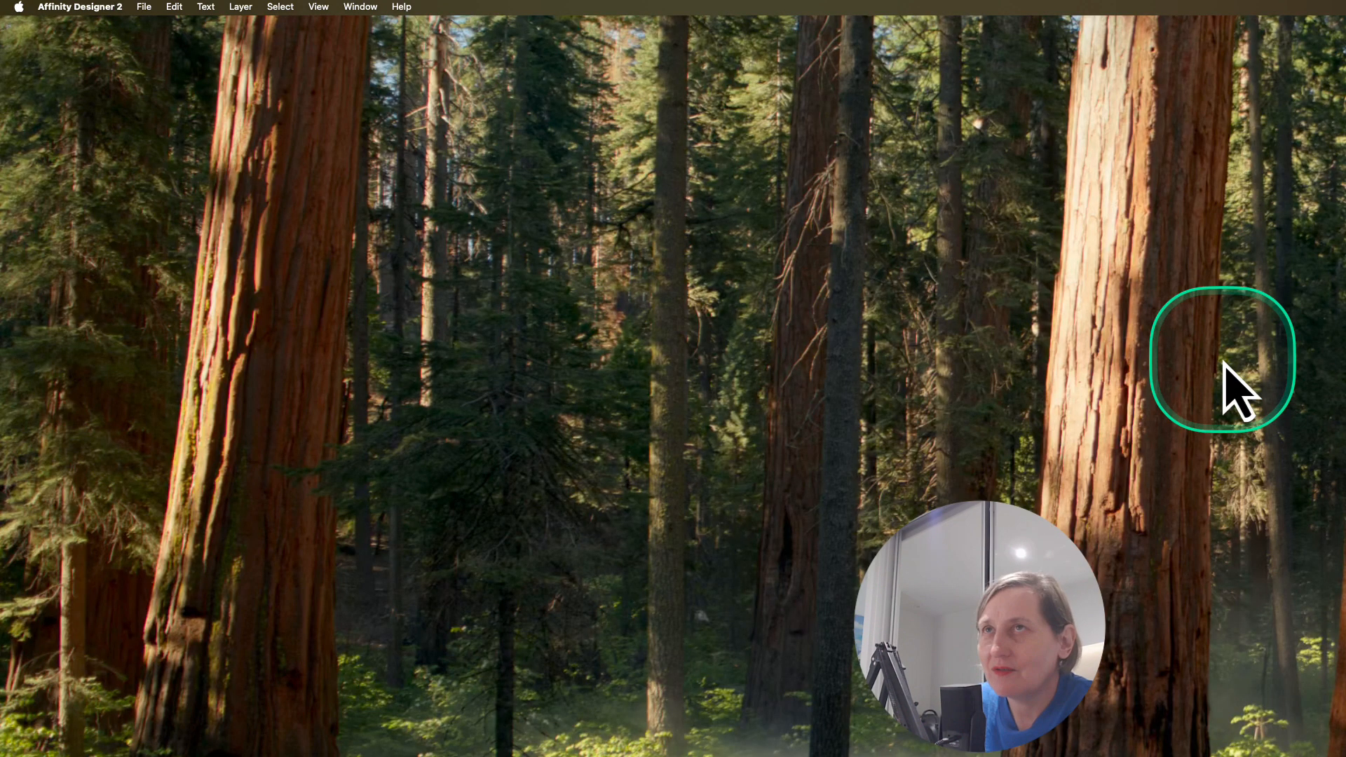
{"action": "left_click", "coordinate": [145, 7]}
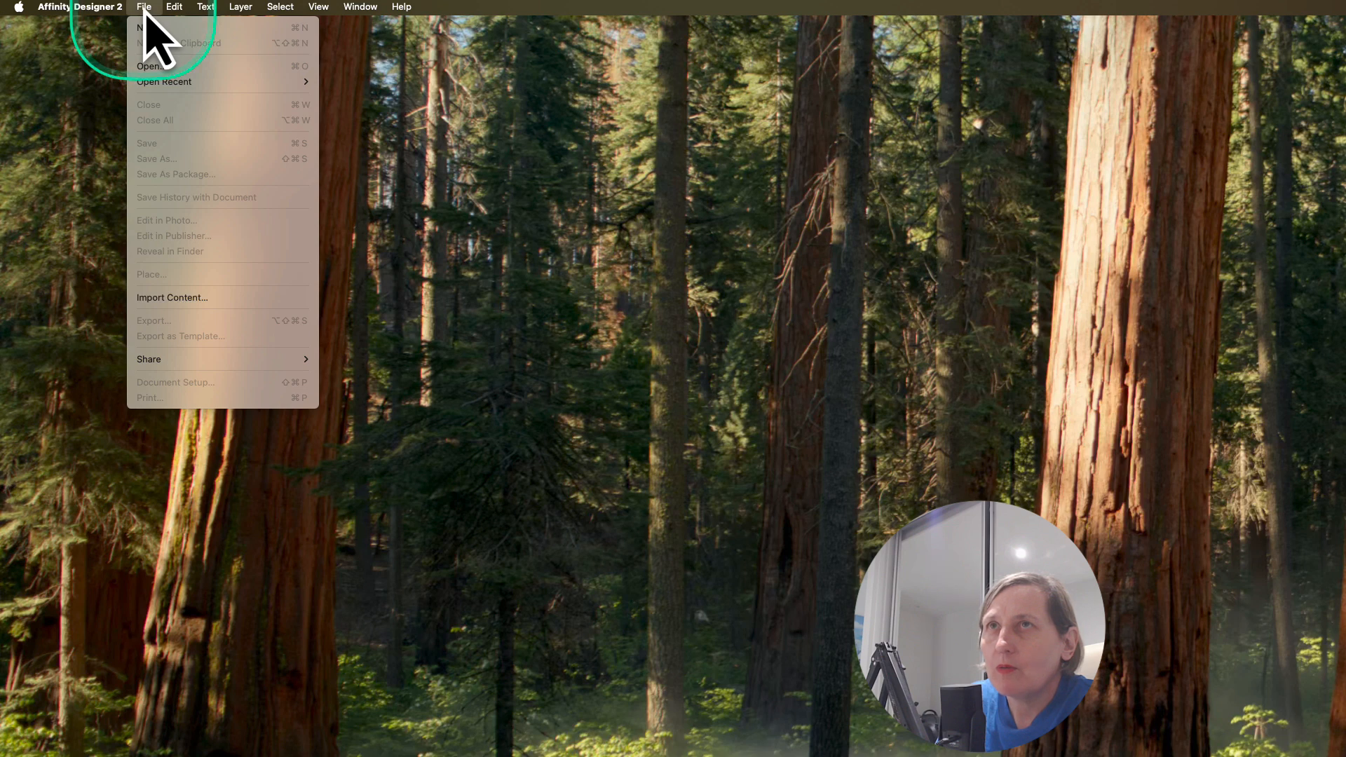
{"action": "left_click", "coordinate": [167, 69]}
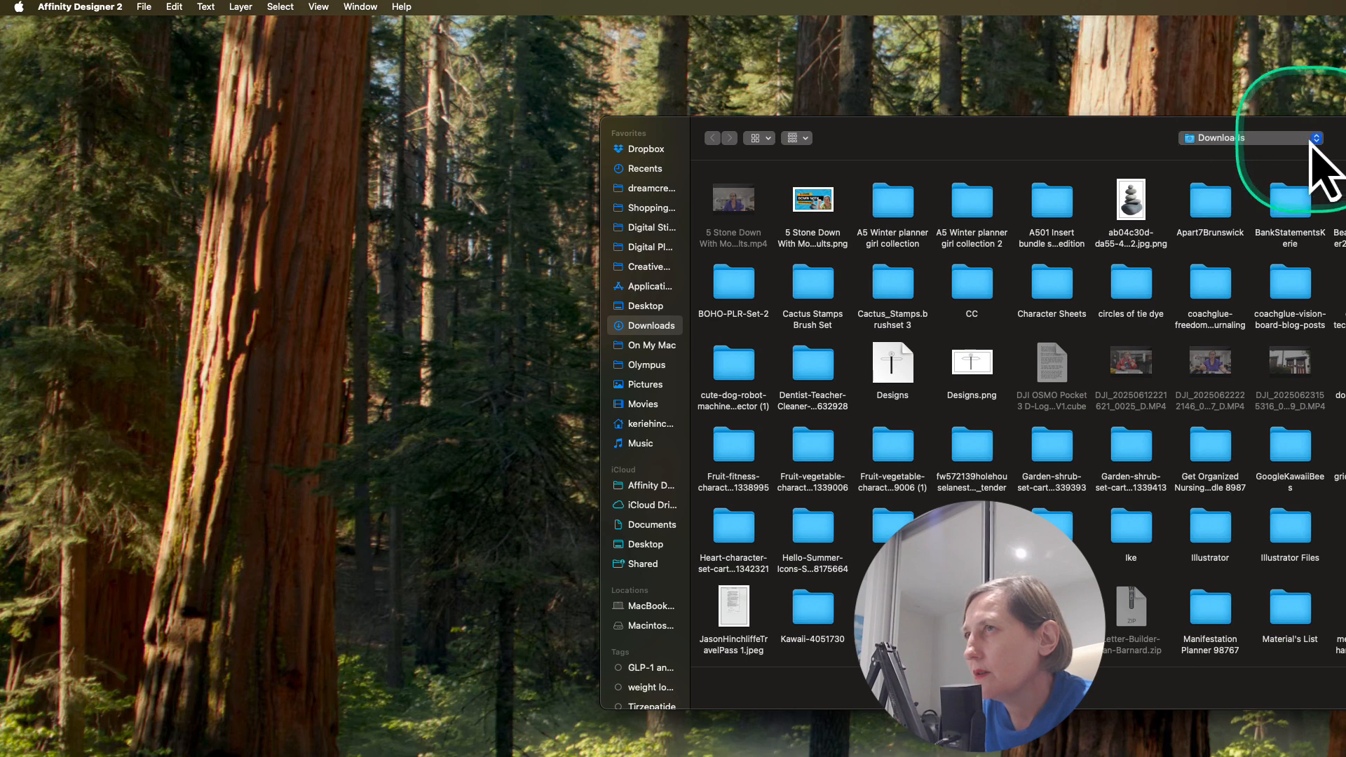
{"action": "left_click", "coordinate": [797, 137]}
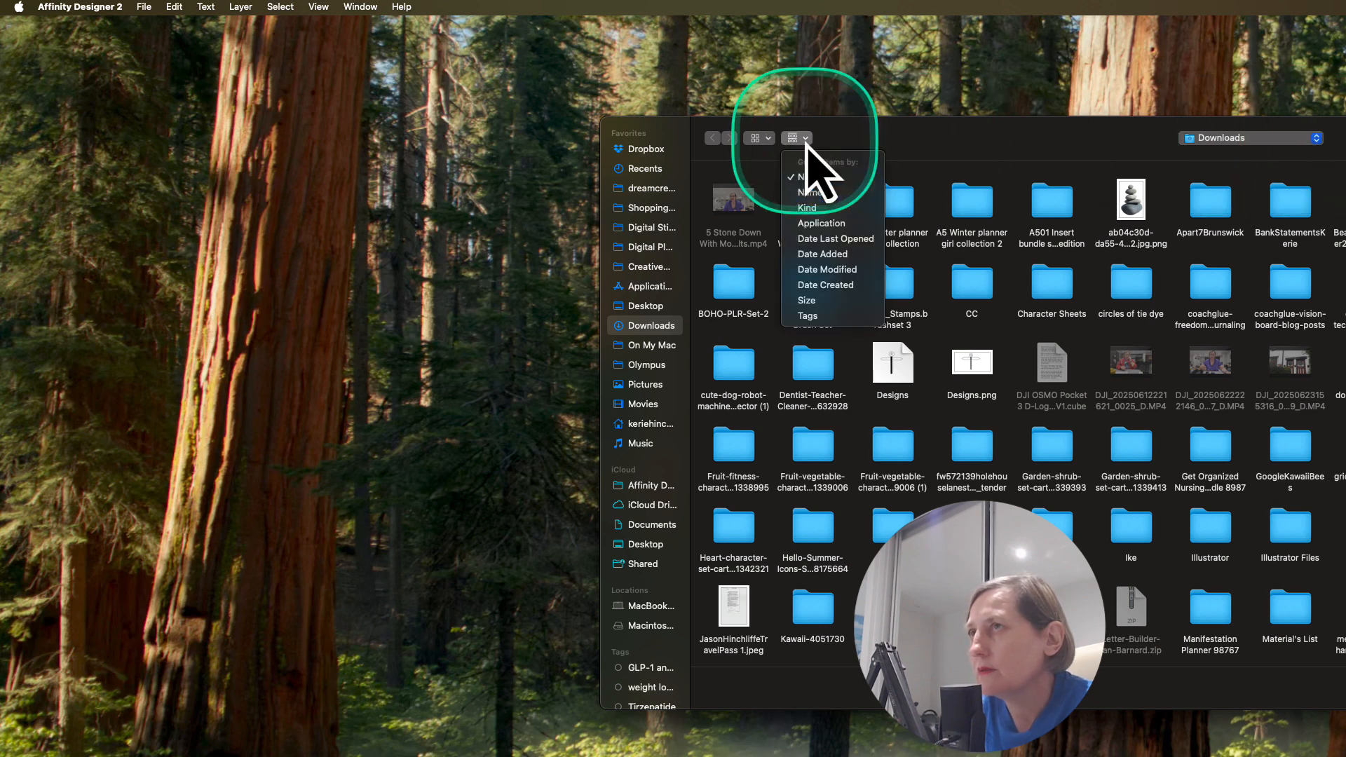
{"action": "left_click", "coordinate": [831, 257]}
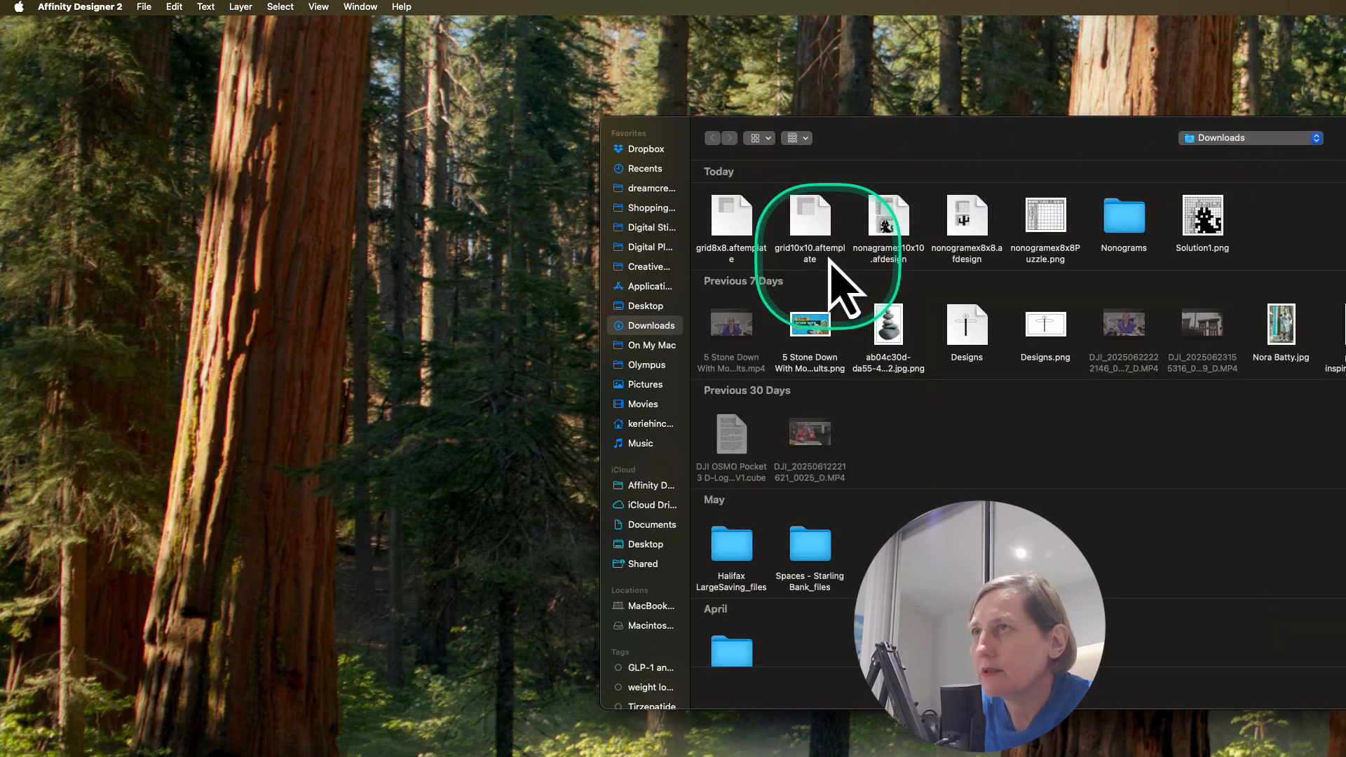
{"action": "double_click", "coordinate": [1115, 230]}
{"action": "double_click", "coordinate": [735, 230]}
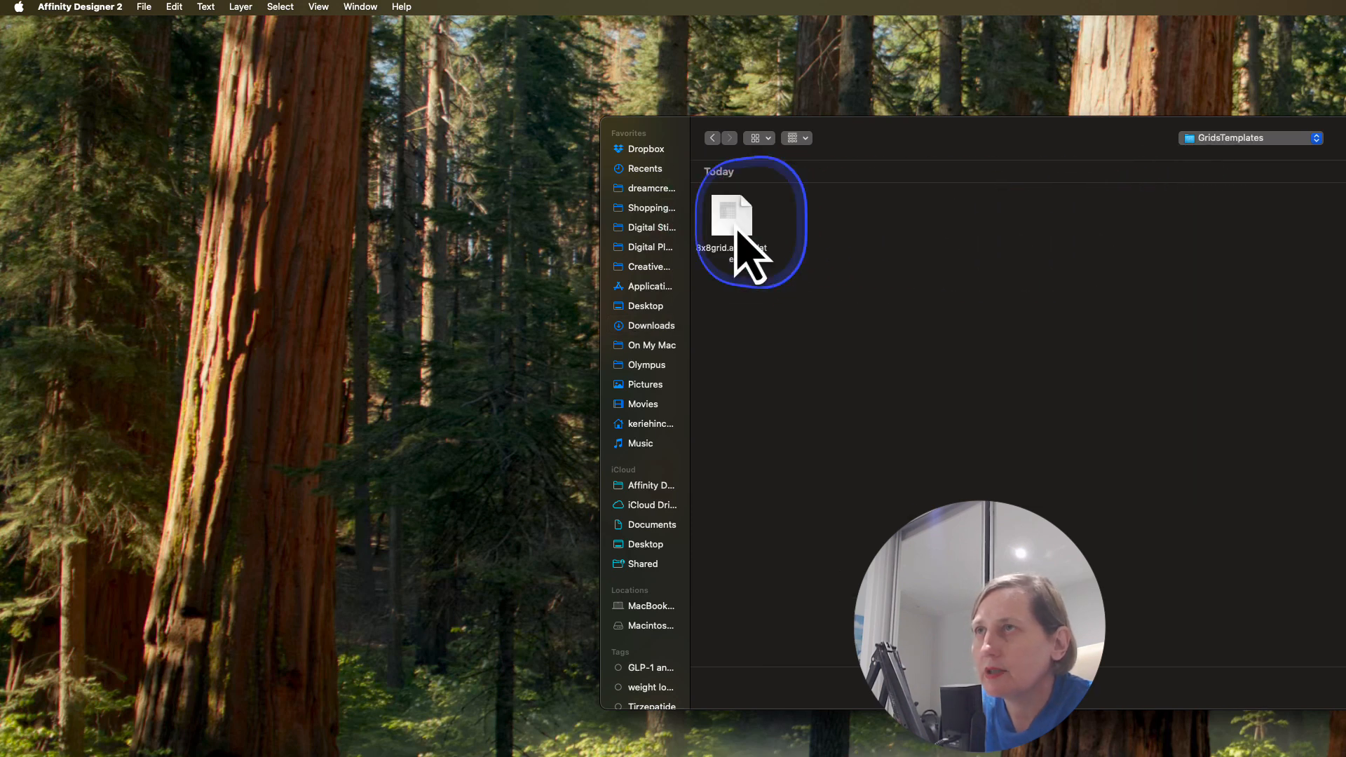
{"action": "double_click", "coordinate": [736, 231]}
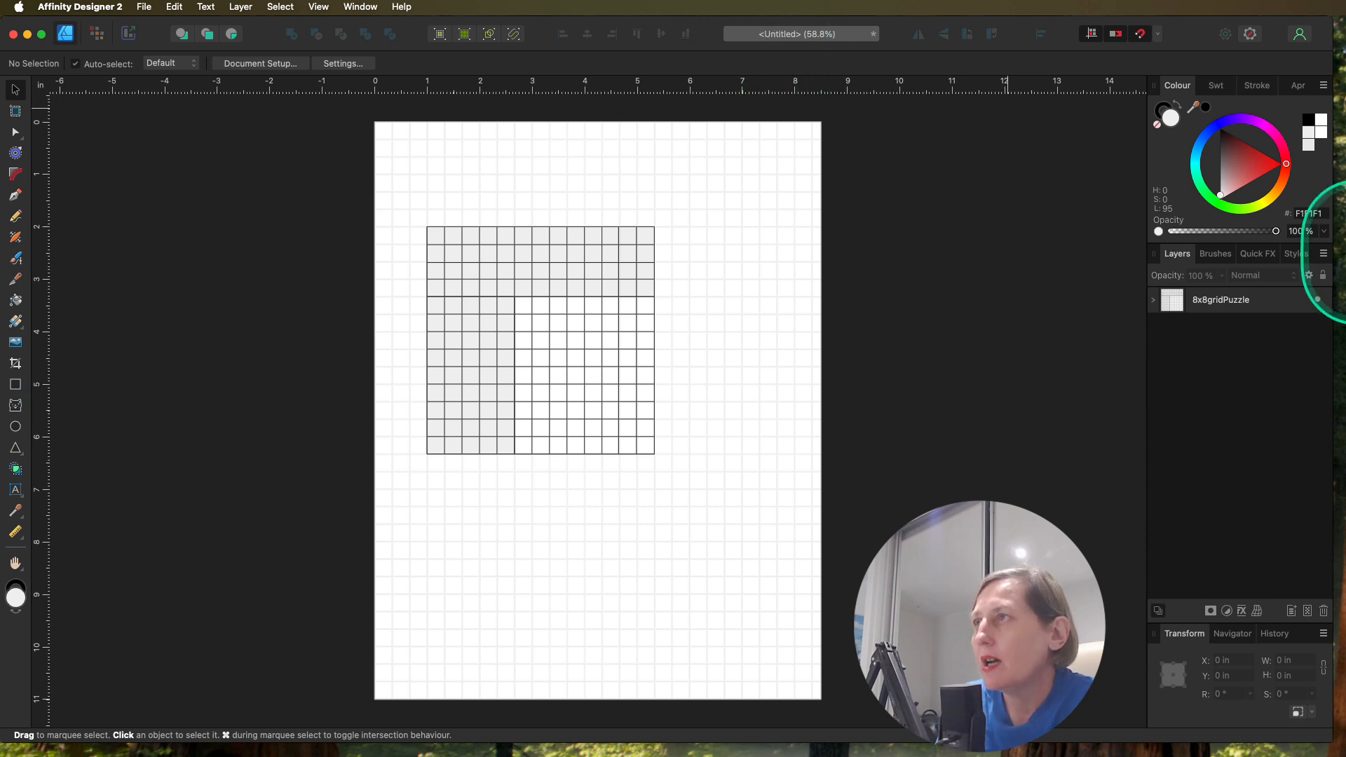
Step: Move the 8x8gridPuzzle group straight up the page to Y 0.666 in
{"action": "left_click", "coordinate": [1192, 300]}
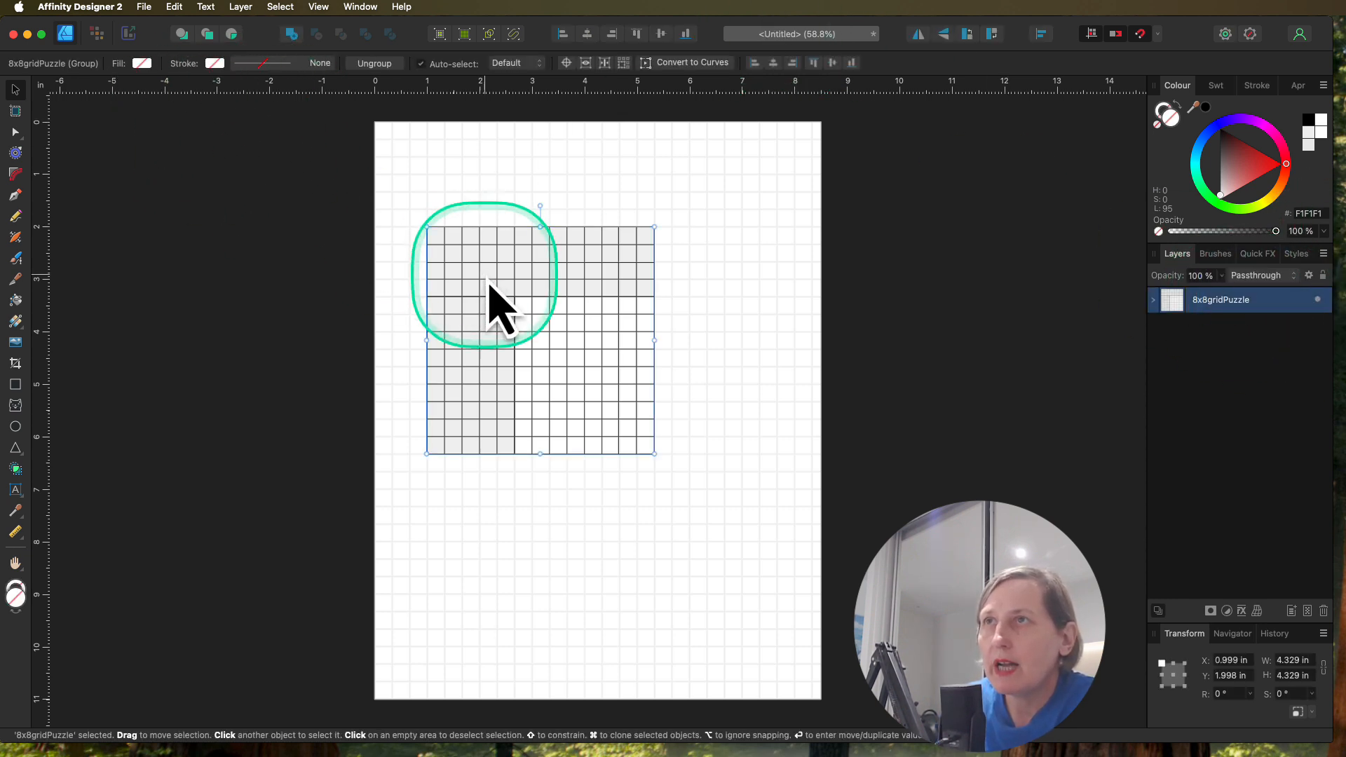
{"action": "left_click_drag", "start_coordinate": [535, 300], "coordinate": [535, 221]}
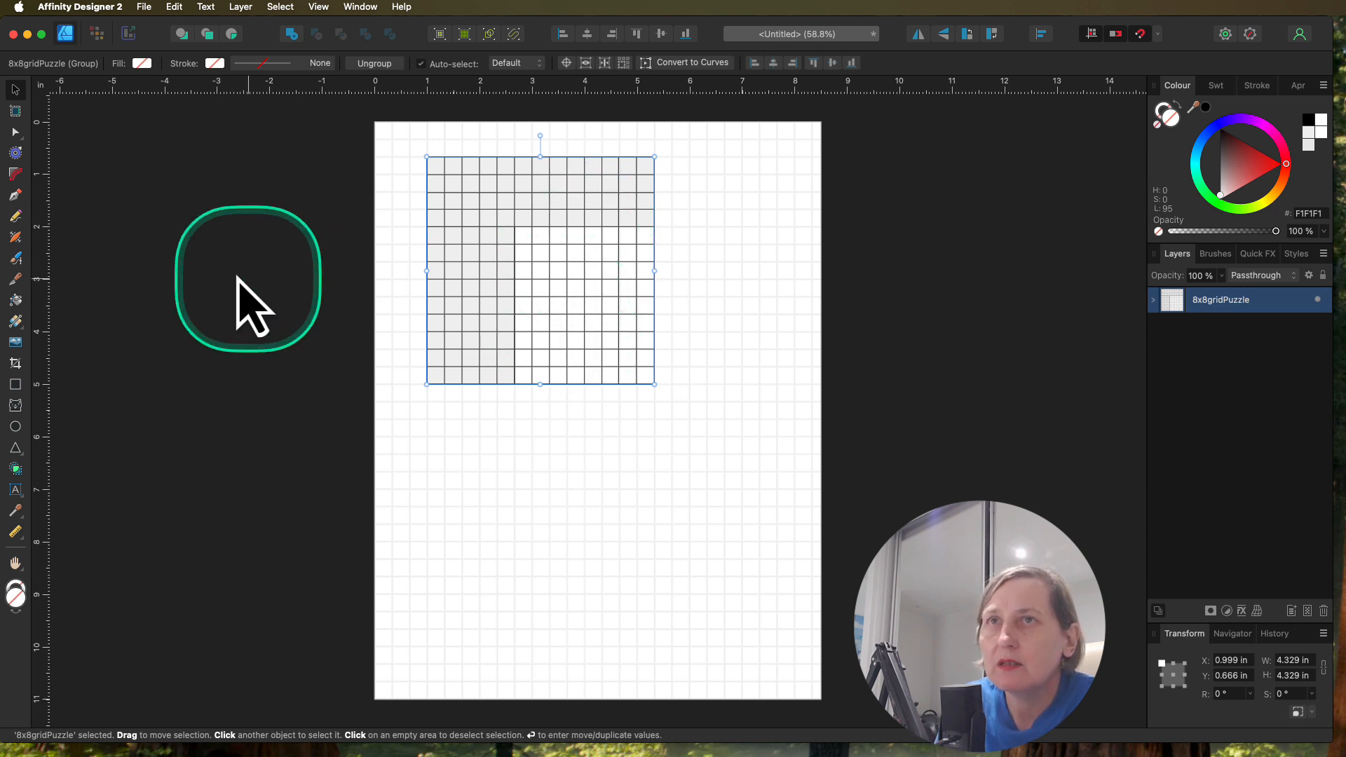
Step: Draw a 0.333 in square above the ColumnGrid lines in the fourth cell of the drawing area's top row, and fill it black
{"action": "left_click", "coordinate": [16, 385]}
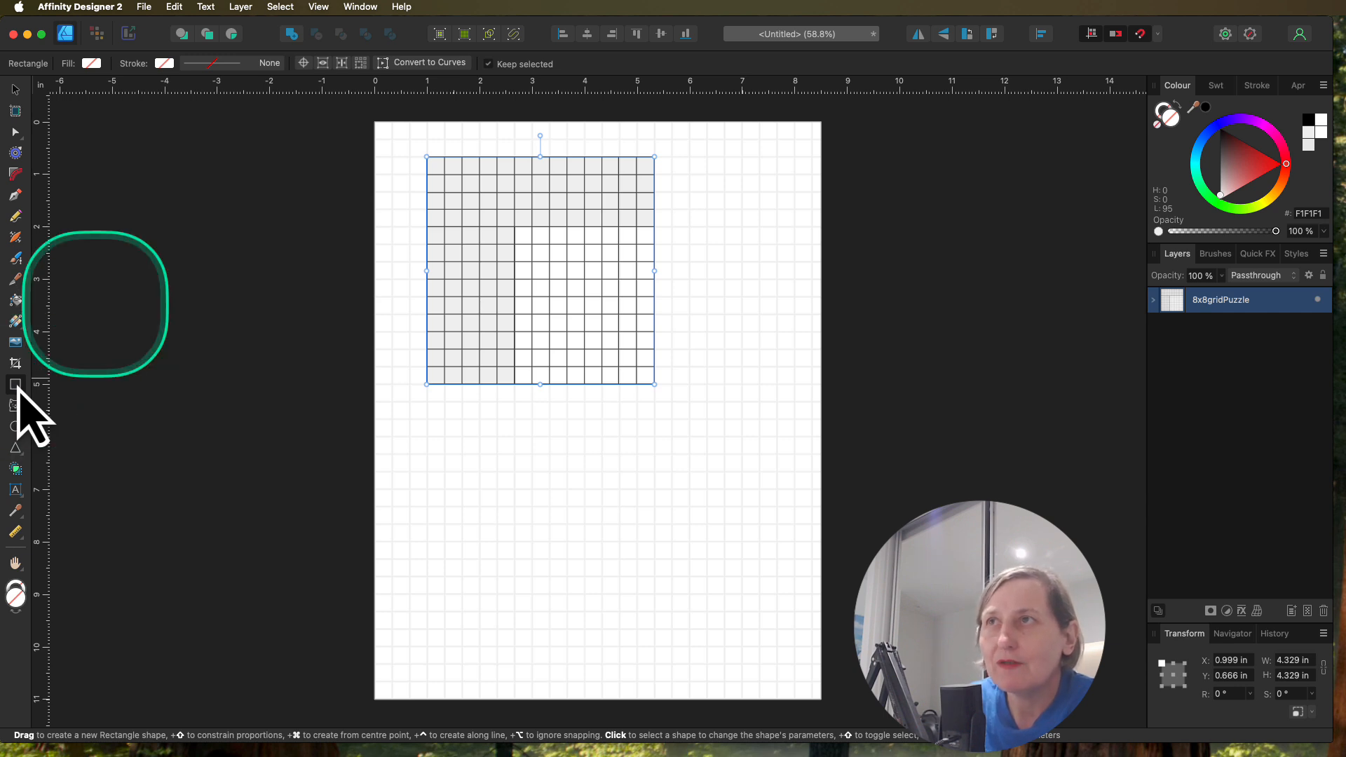
{"action": "left_click", "coordinate": [1205, 108]}
{"action": "key", "text": "super+z"}
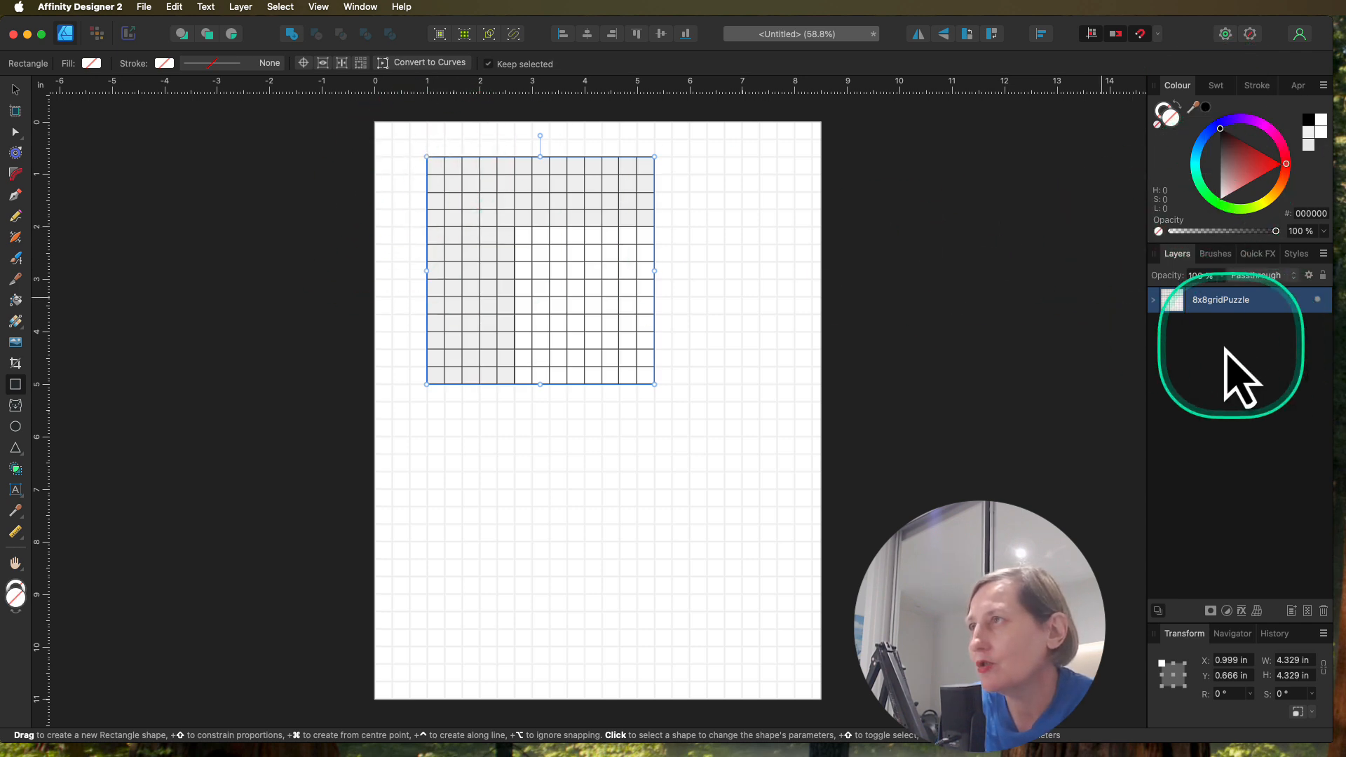
{"action": "left_click", "coordinate": [1153, 299]}
{"action": "left_click", "coordinate": [1226, 326]}
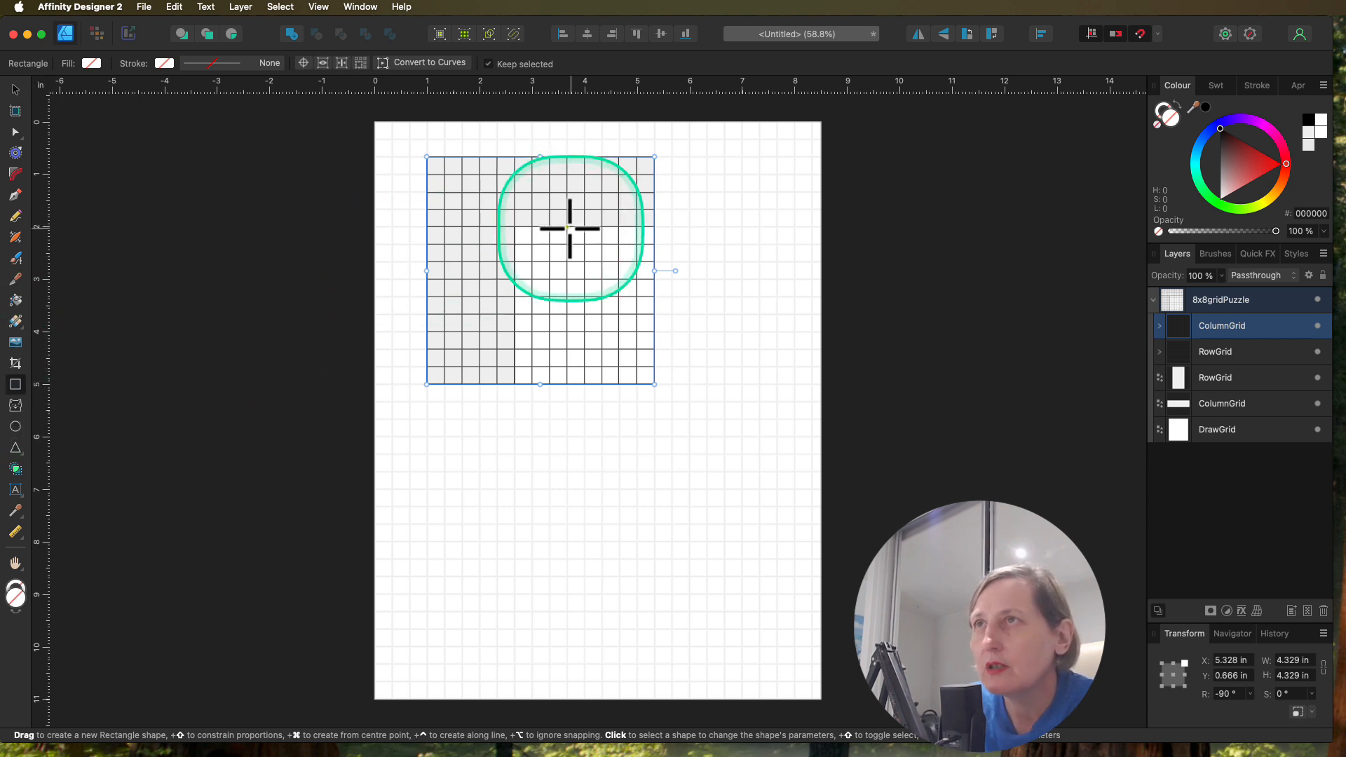
{"action": "key", "text": "super+plus"}
{"action": "key", "text": "super+plus"}
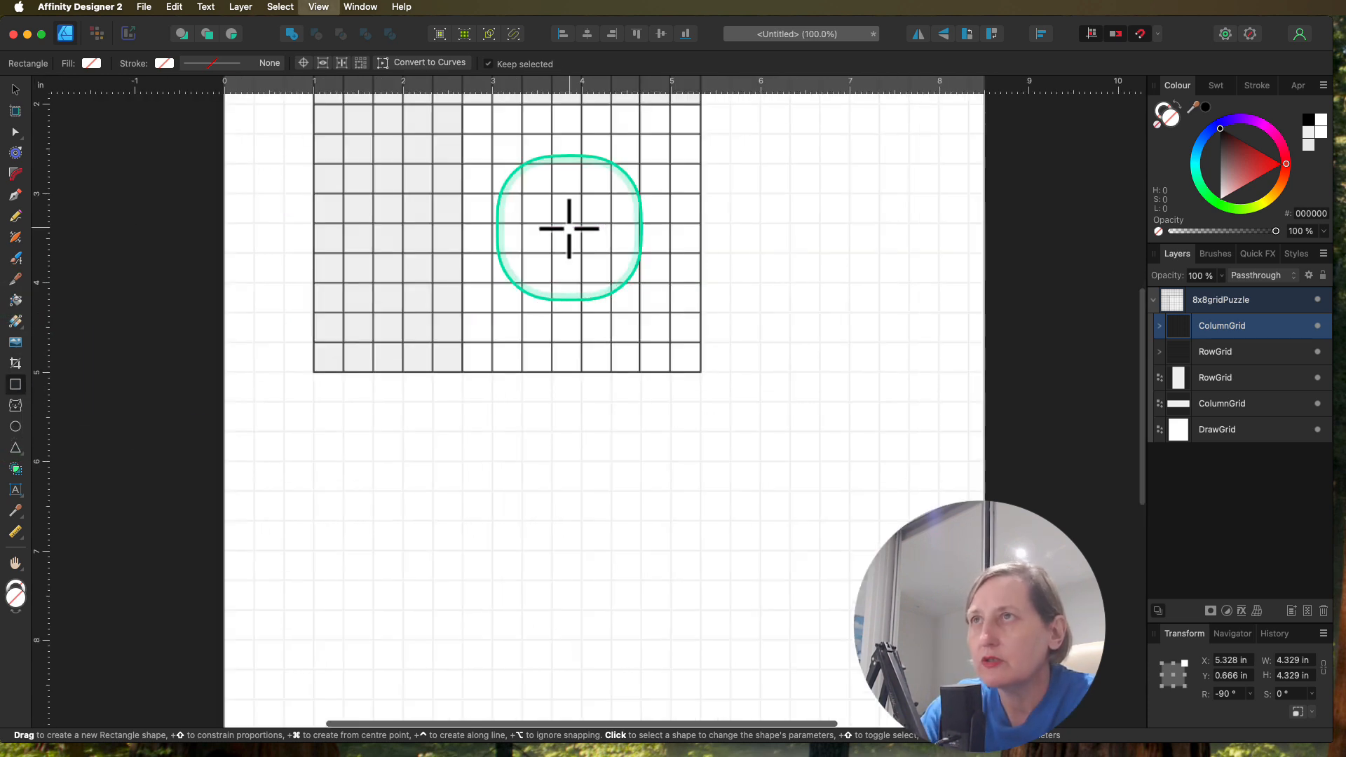
{"action": "scroll", "coordinate": [569, 228], "scroll_direction": "up", "scroll_amount": 3}
{"action": "scroll", "coordinate": [569, 229], "scroll_direction": "up", "scroll_amount": 2}
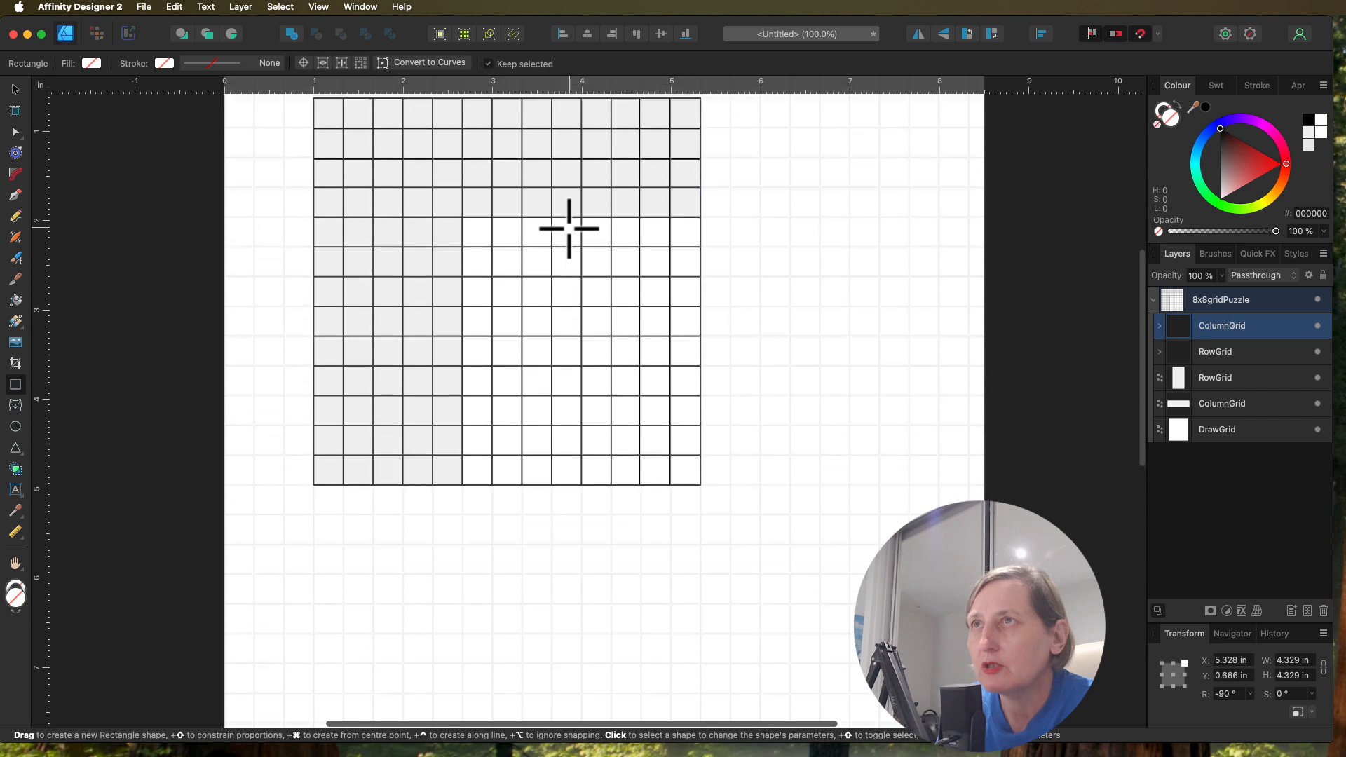
{"action": "left_click", "coordinate": [564, 268]}
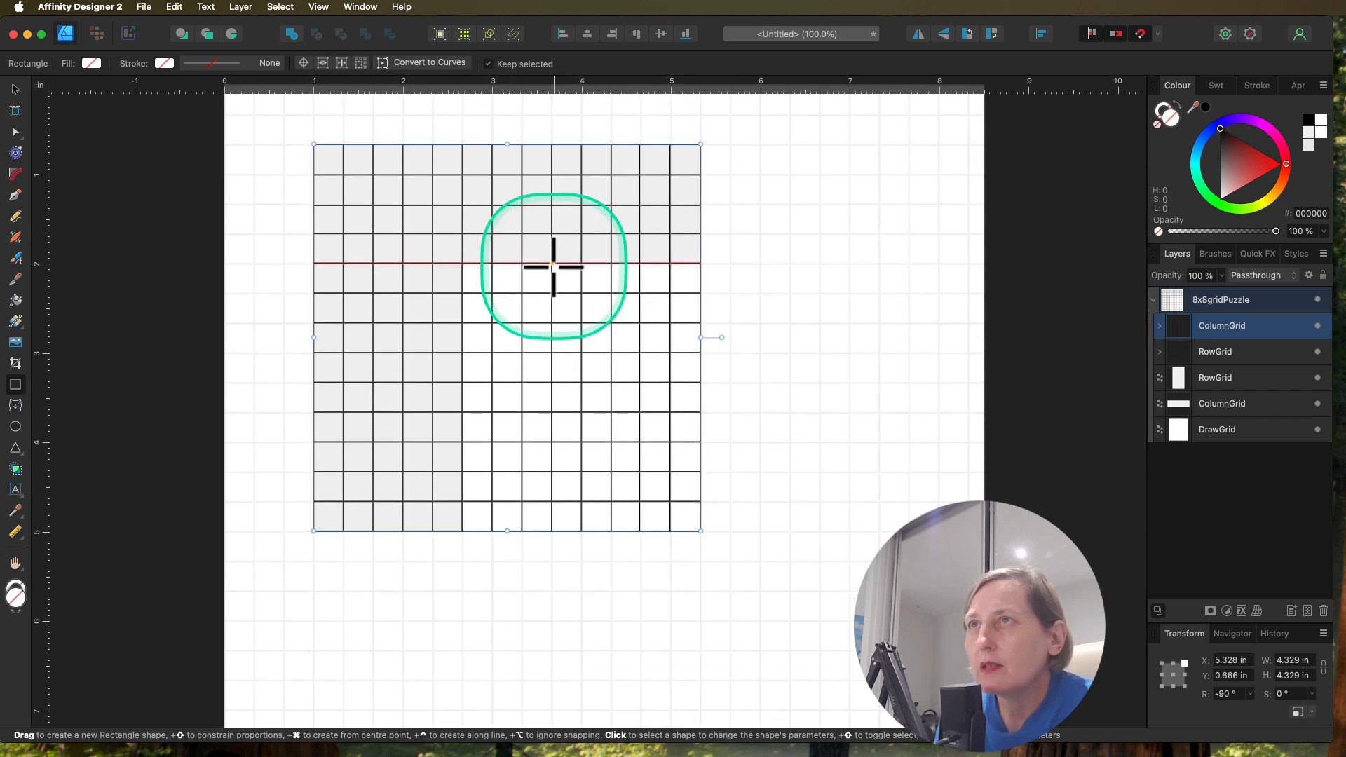
{"action": "left_click_drag", "start_coordinate": [551, 265], "coordinate": [580, 293]}
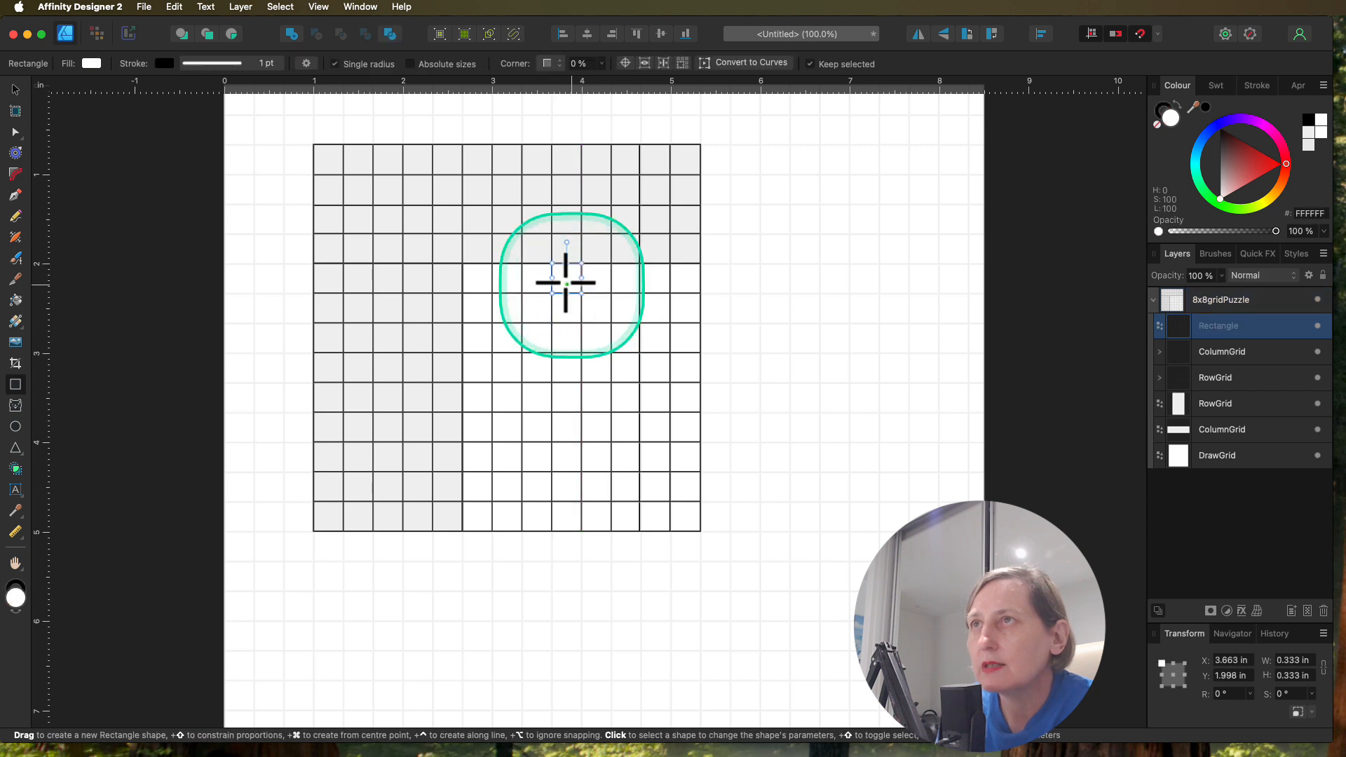
{"action": "left_click", "coordinate": [1205, 107]}
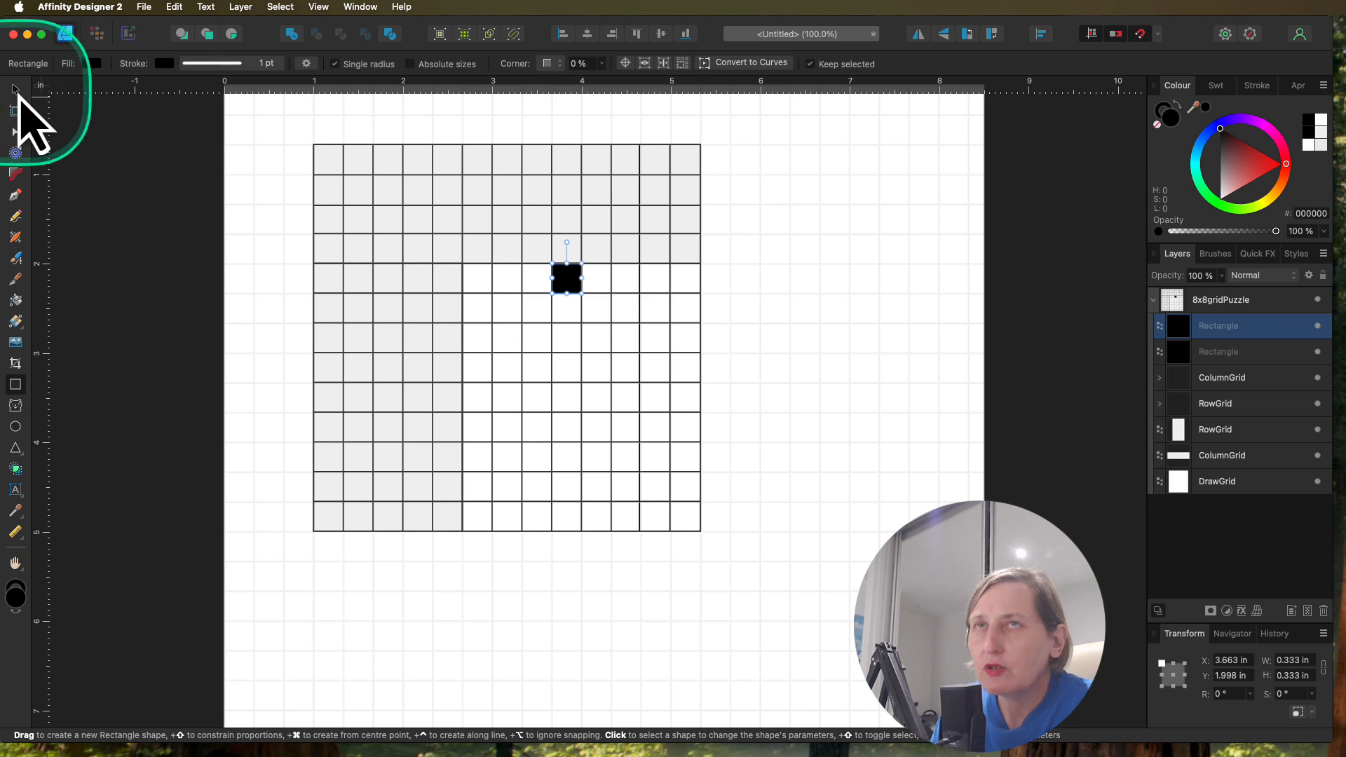
{"action": "key", "text": "super+z"}
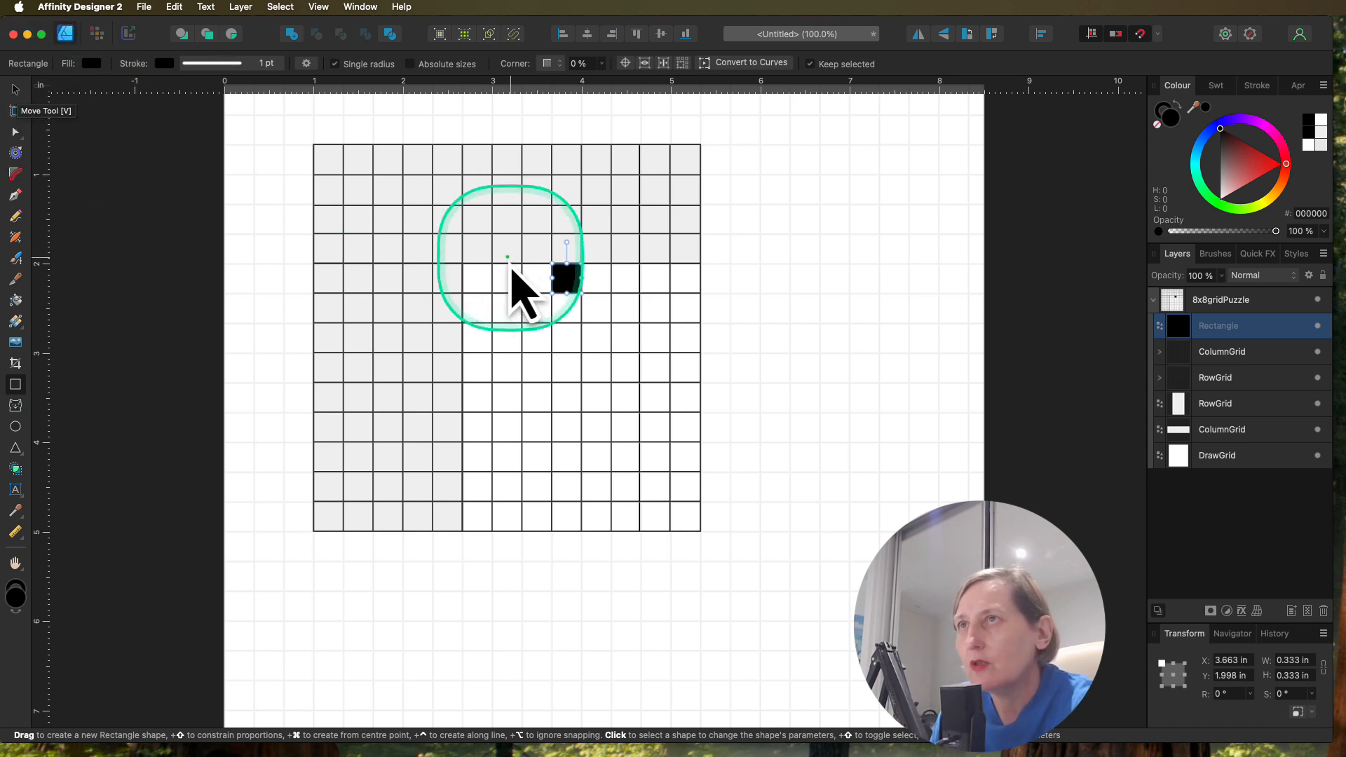
Step: Duplicate the black square one cell down and repeat the duplication to fill the top seven cells of that column
{"action": "left_click", "coordinate": [16, 89]}
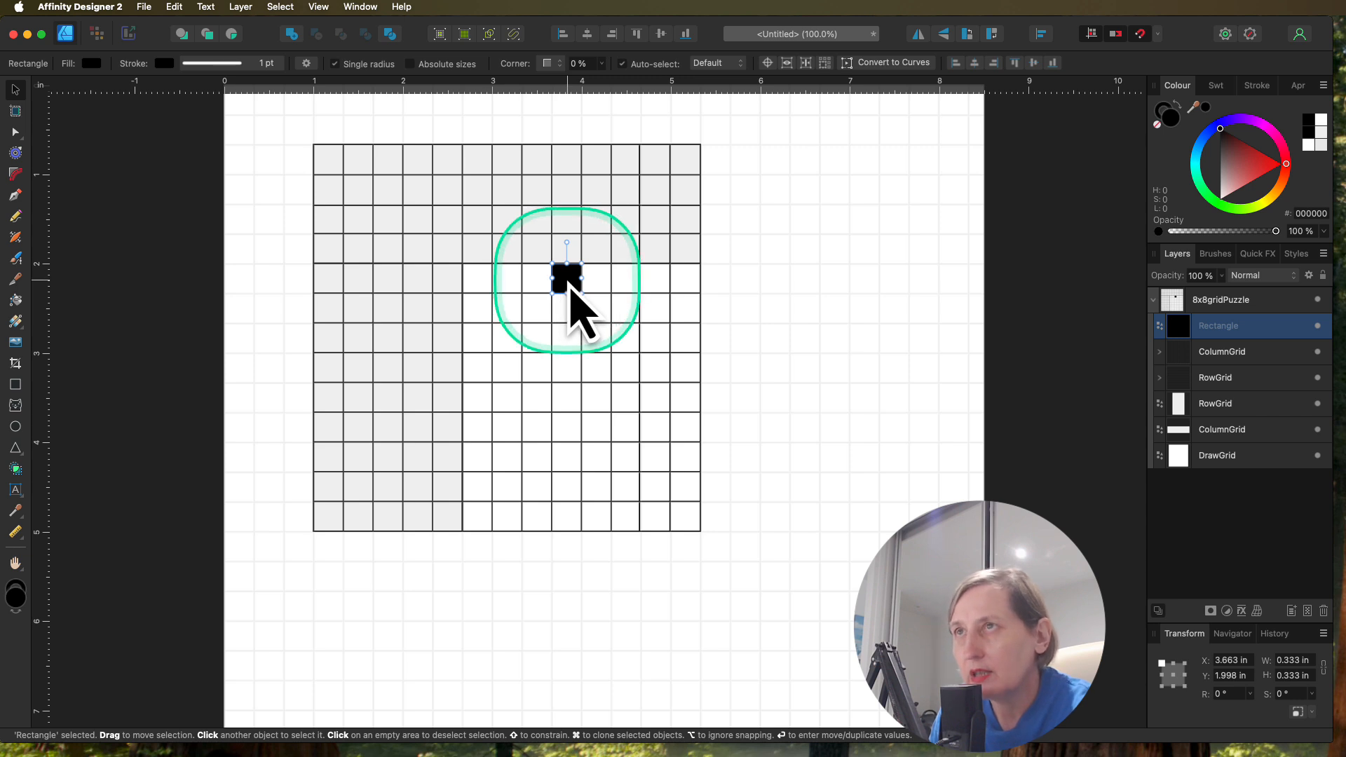
{"action": "left_click_drag", "start_coordinate": [570, 300], "coordinate": [569, 316]}
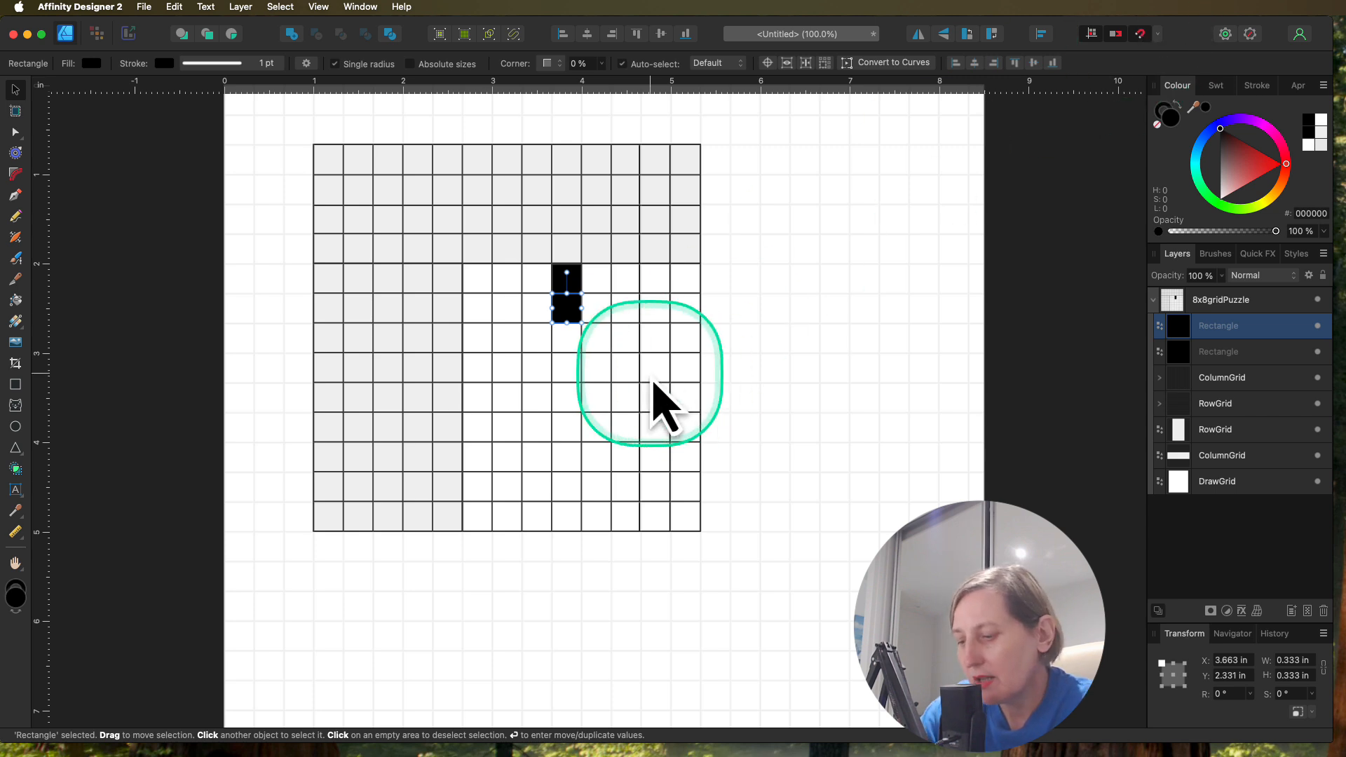
{"action": "key", "text": "super+j"}
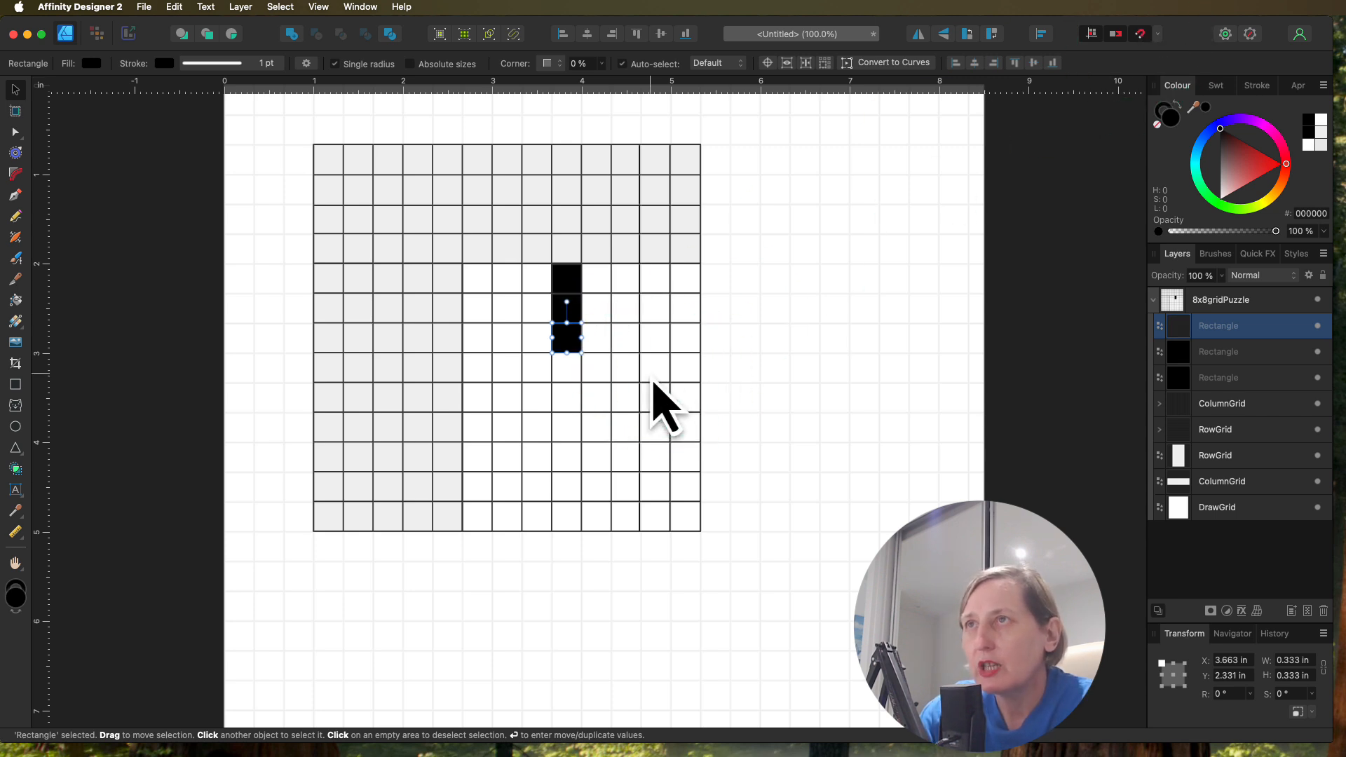
{"action": "key", "text": "super+j"}
{"action": "key", "text": "super+j"}
{"action": "key", "text": "super+j"}
{"action": "key", "text": "super+j"}
{"action": "key", "text": "super+j"}
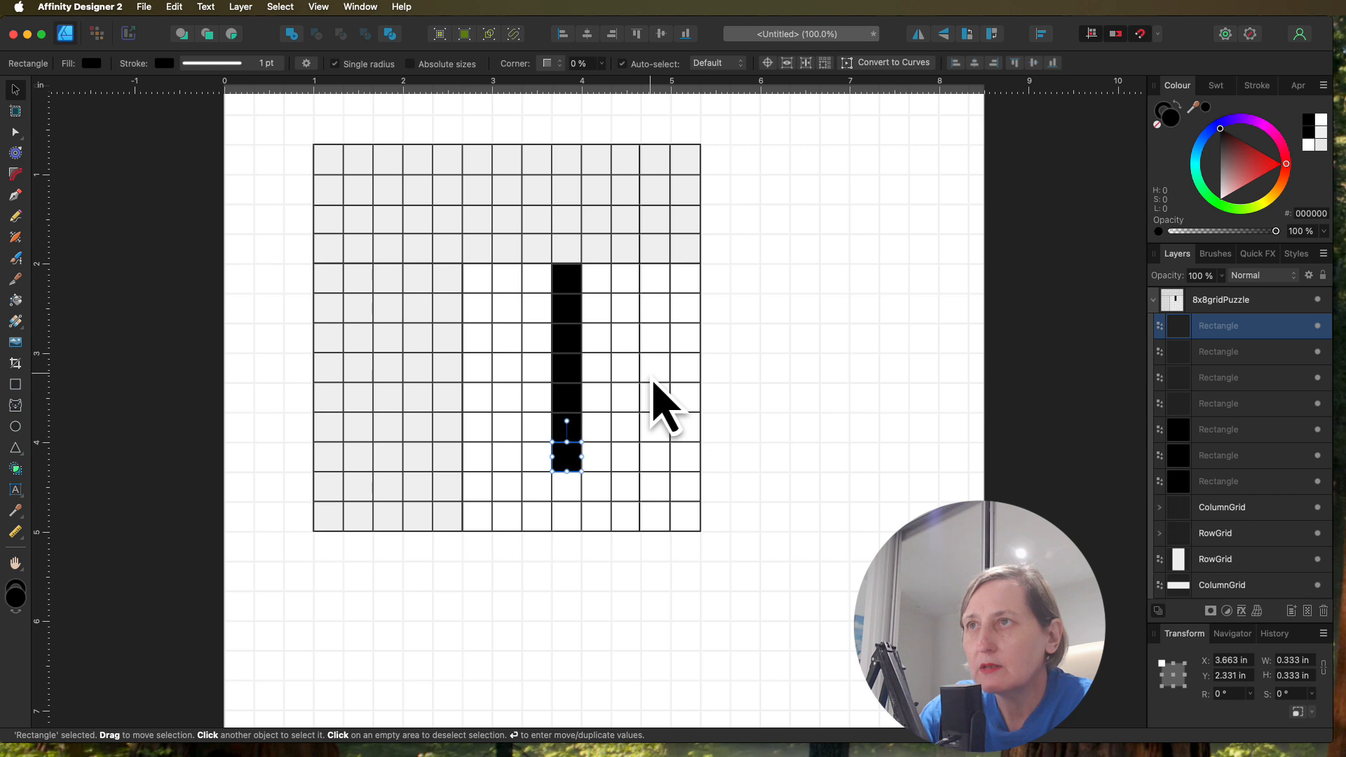
Step: Finish filling the drawing area's fourth column with black squares, and fill all nine cells of the fifth column by duplicating a square
{"action": "key", "text": "super+j"}
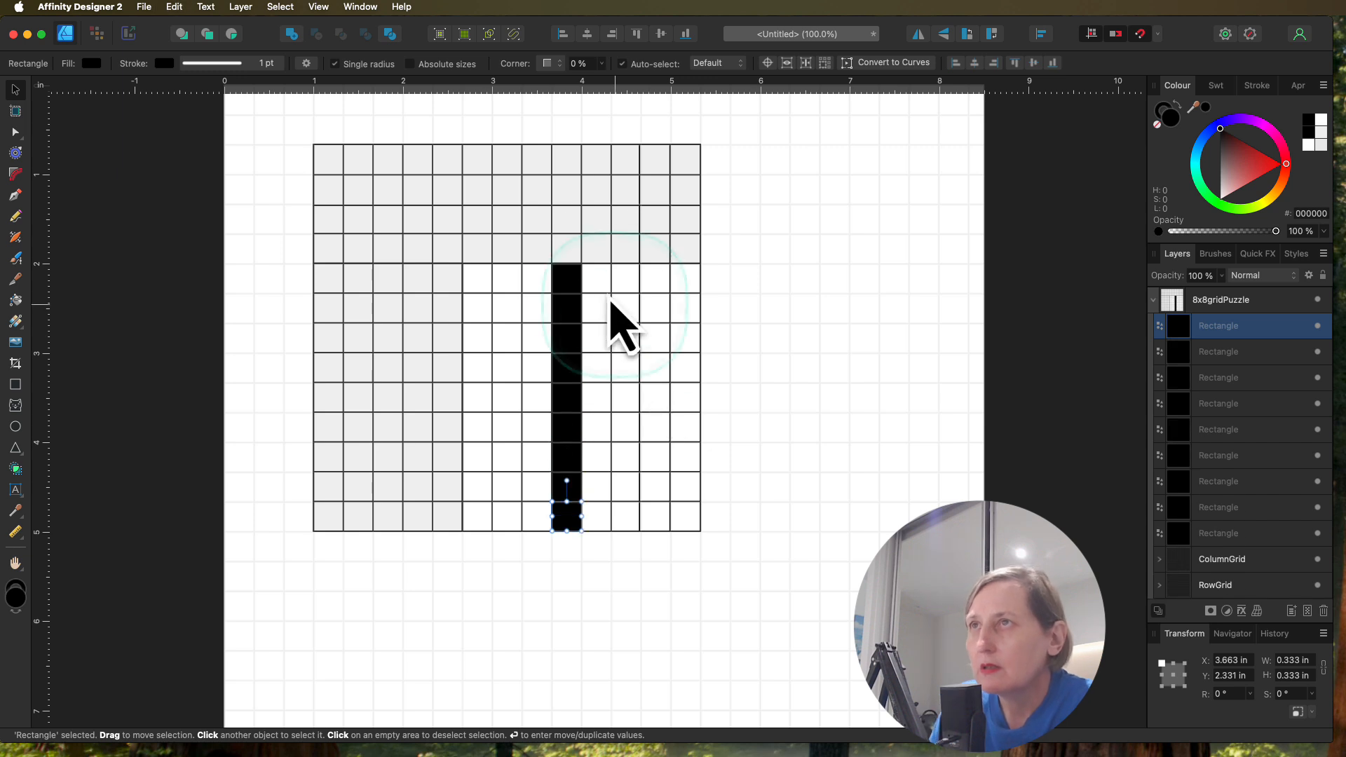
{"action": "left_click", "coordinate": [604, 284]}
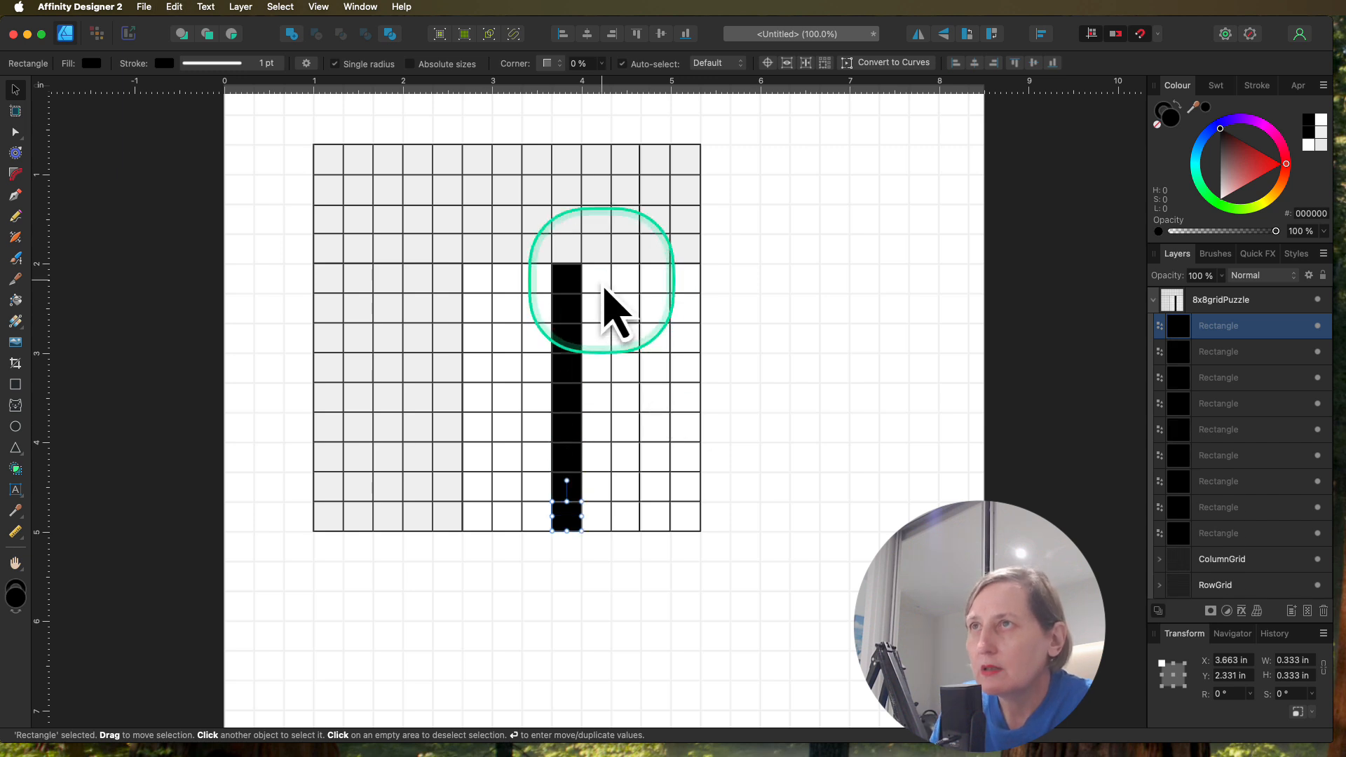
{"action": "left_click", "coordinate": [566, 277]}
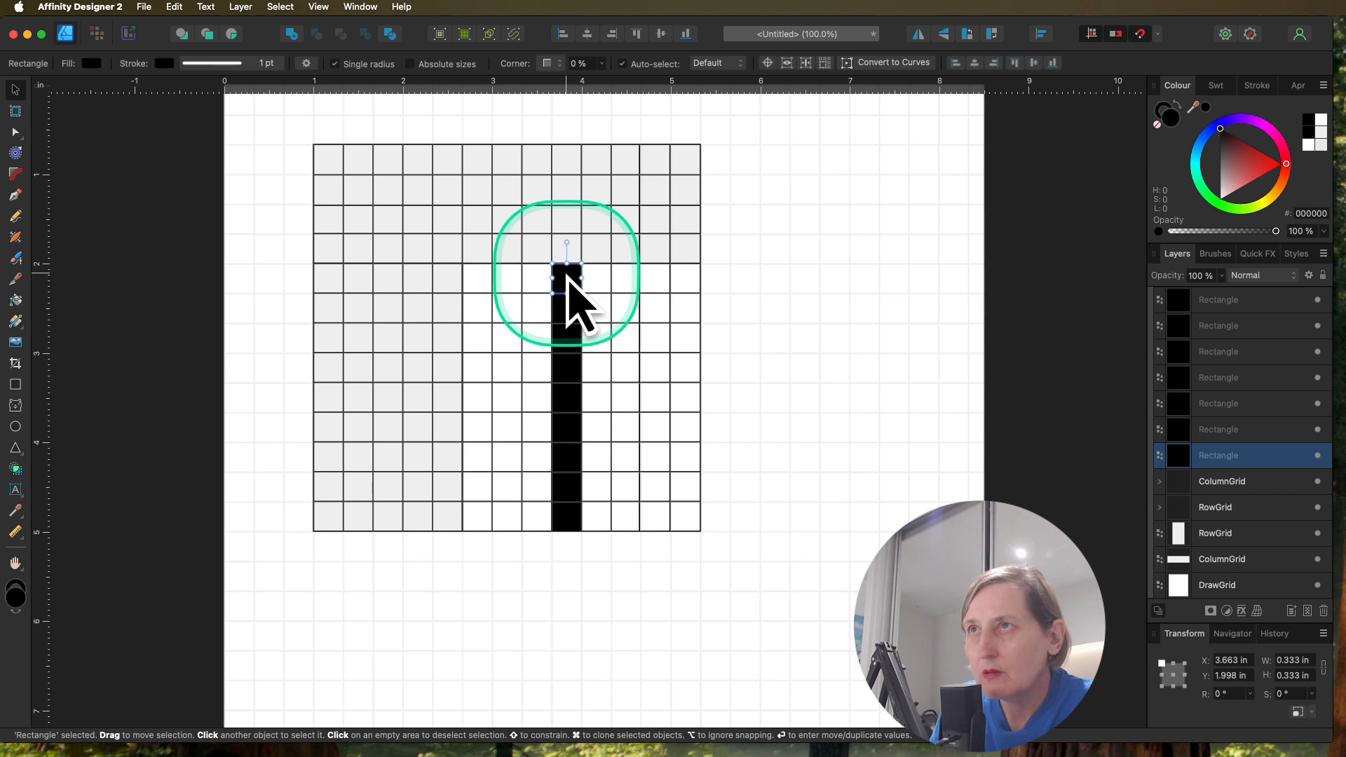
{"action": "left_click_drag", "start_coordinate": [566, 276], "coordinate": [597, 277]}
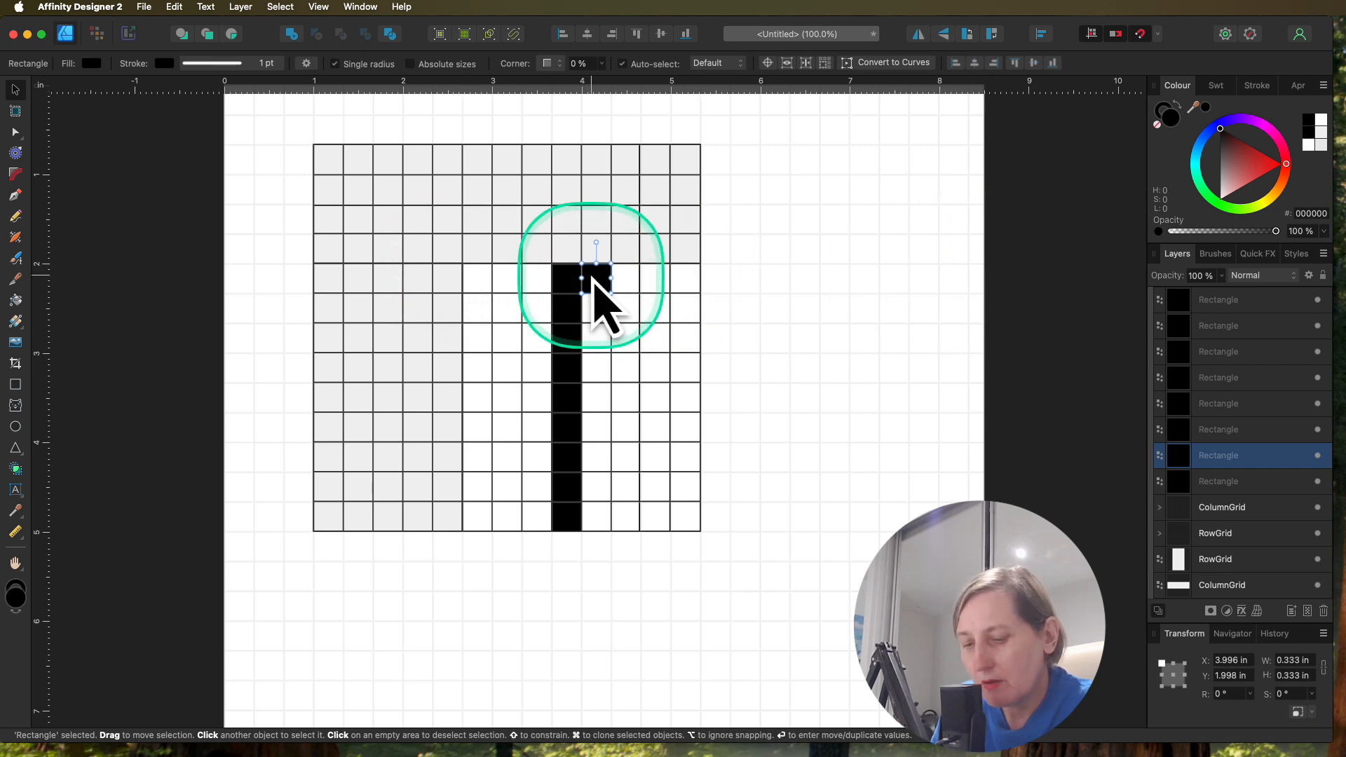
{"action": "left_click_drag", "start_coordinate": [592, 277], "coordinate": [594, 310]}
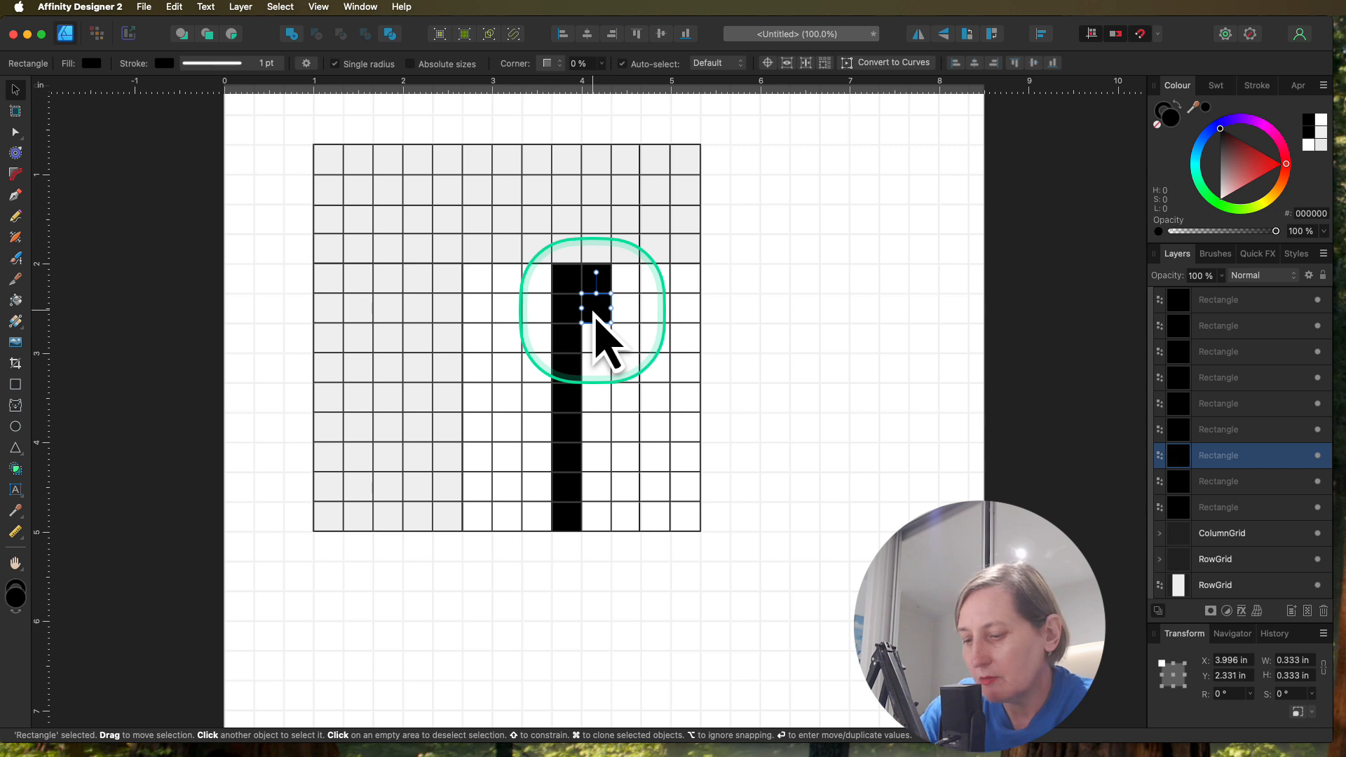
{"action": "key", "text": "super+j"}
{"action": "key", "text": "super+j"}
{"action": "key", "text": "super+j"}
{"action": "key", "text": "super+j"}
{"action": "key", "text": "super+j"}
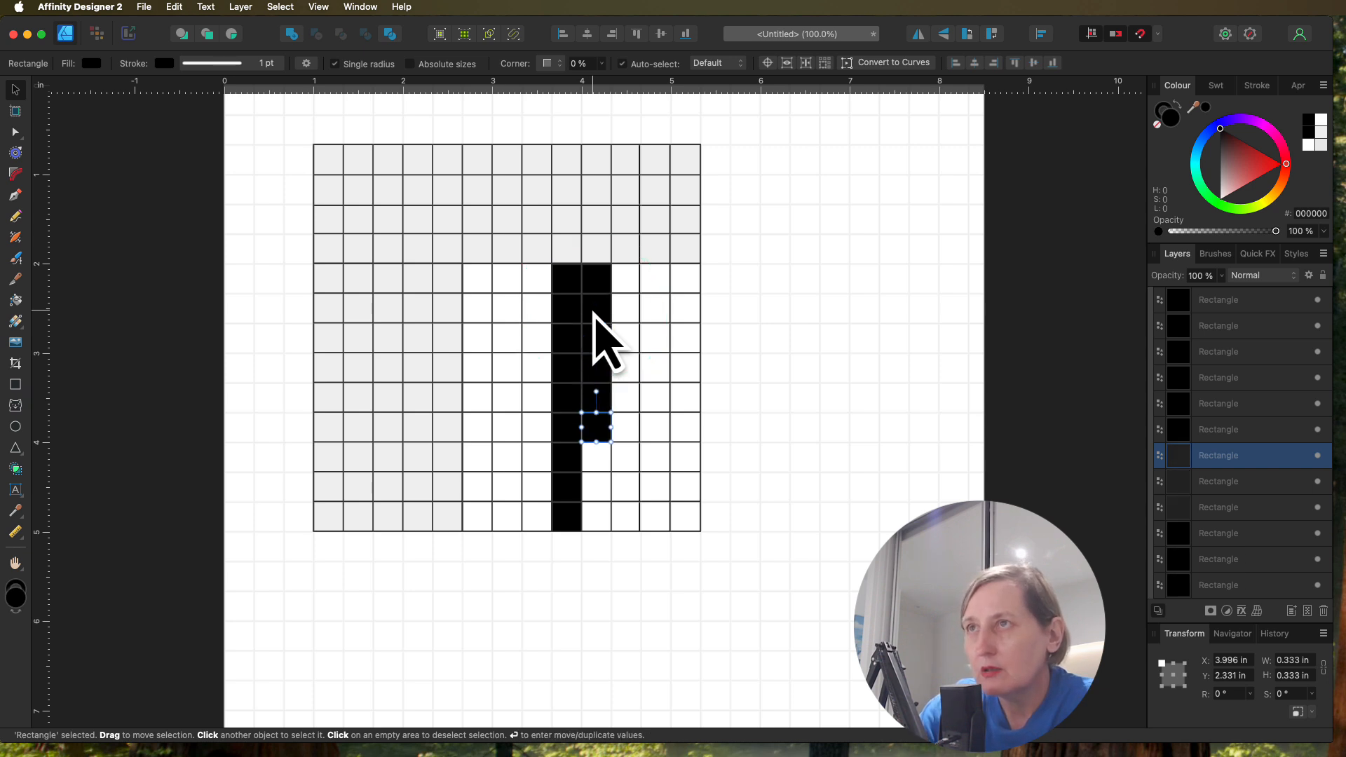
{"action": "key", "text": "super+j"}
{"action": "key", "text": "super+j"}
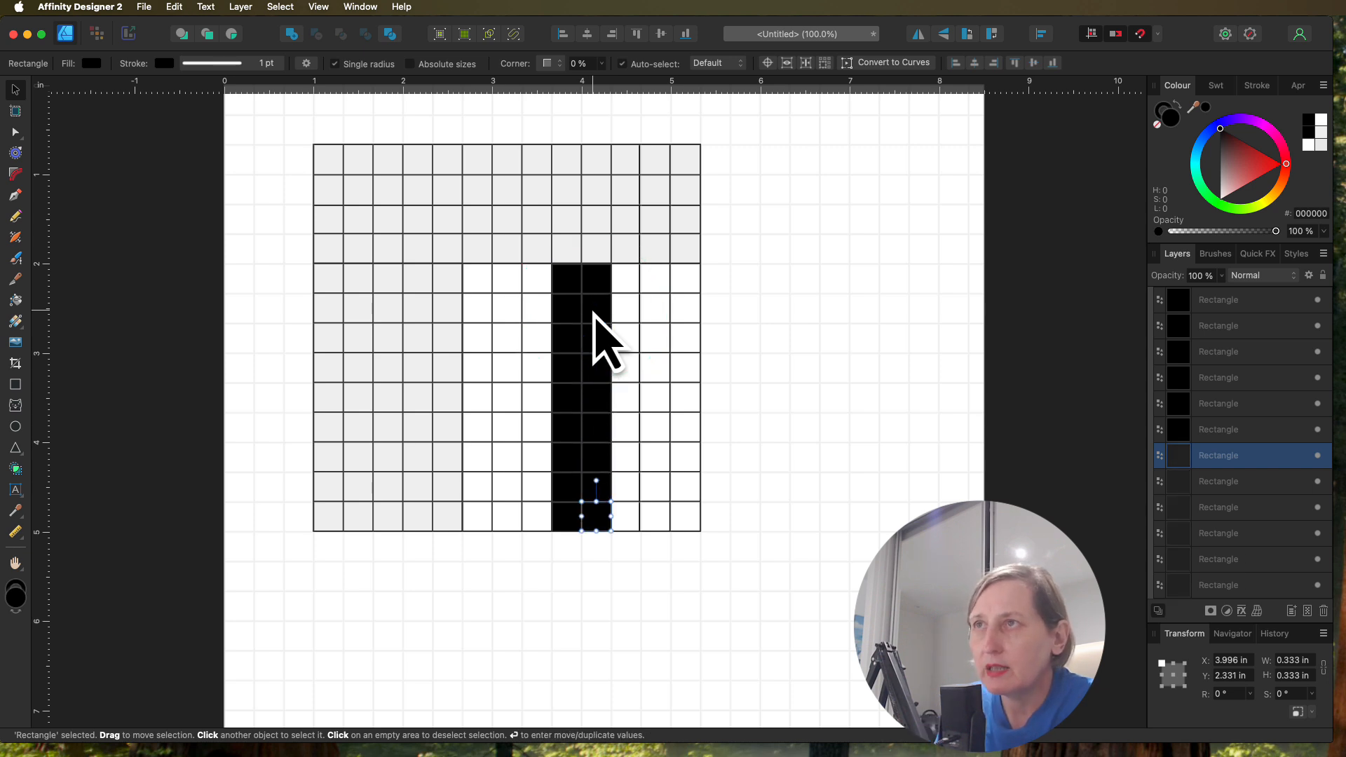
{"action": "left_click", "coordinate": [594, 311]}
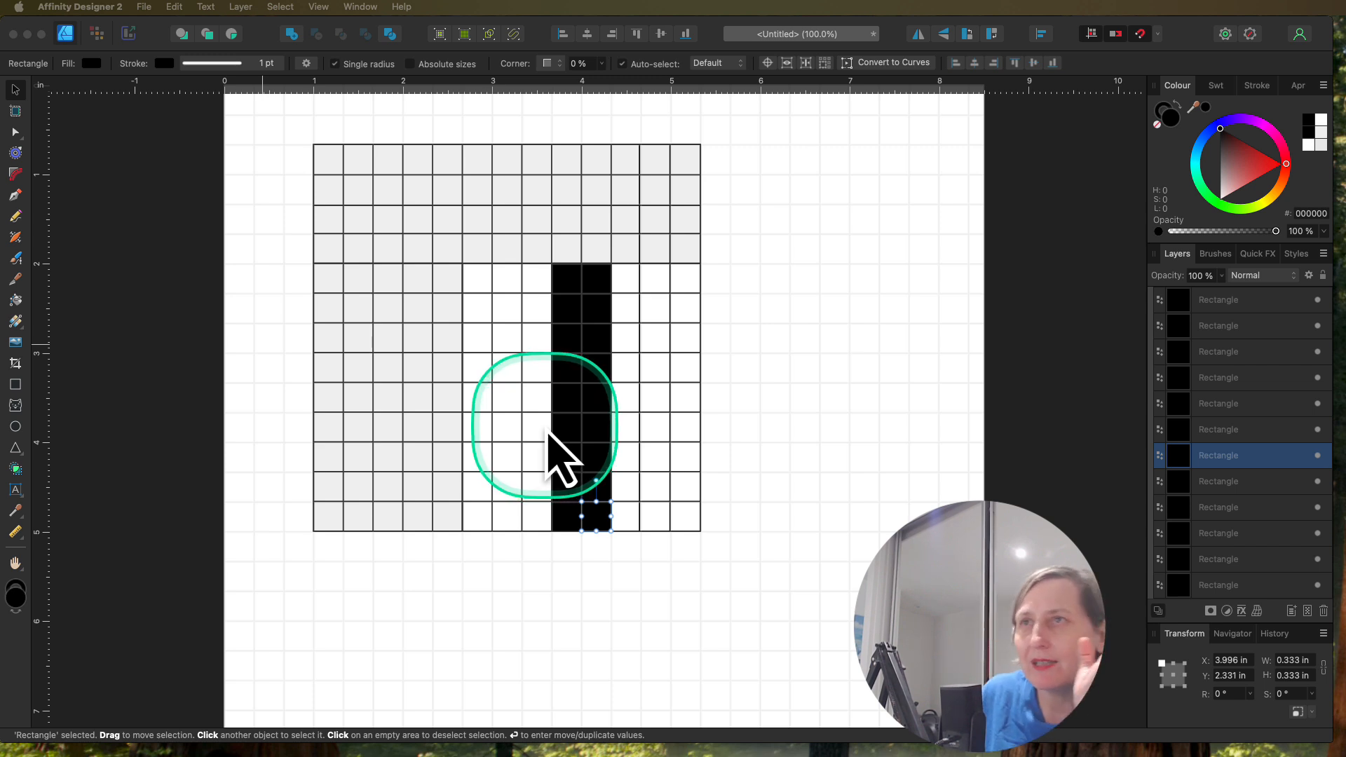
Step: Draw a 0.333 in black square in the third cell of the drawing area's sixth row, and duplicate it leftward into the second and first cells
{"action": "left_click", "coordinate": [15, 385]}
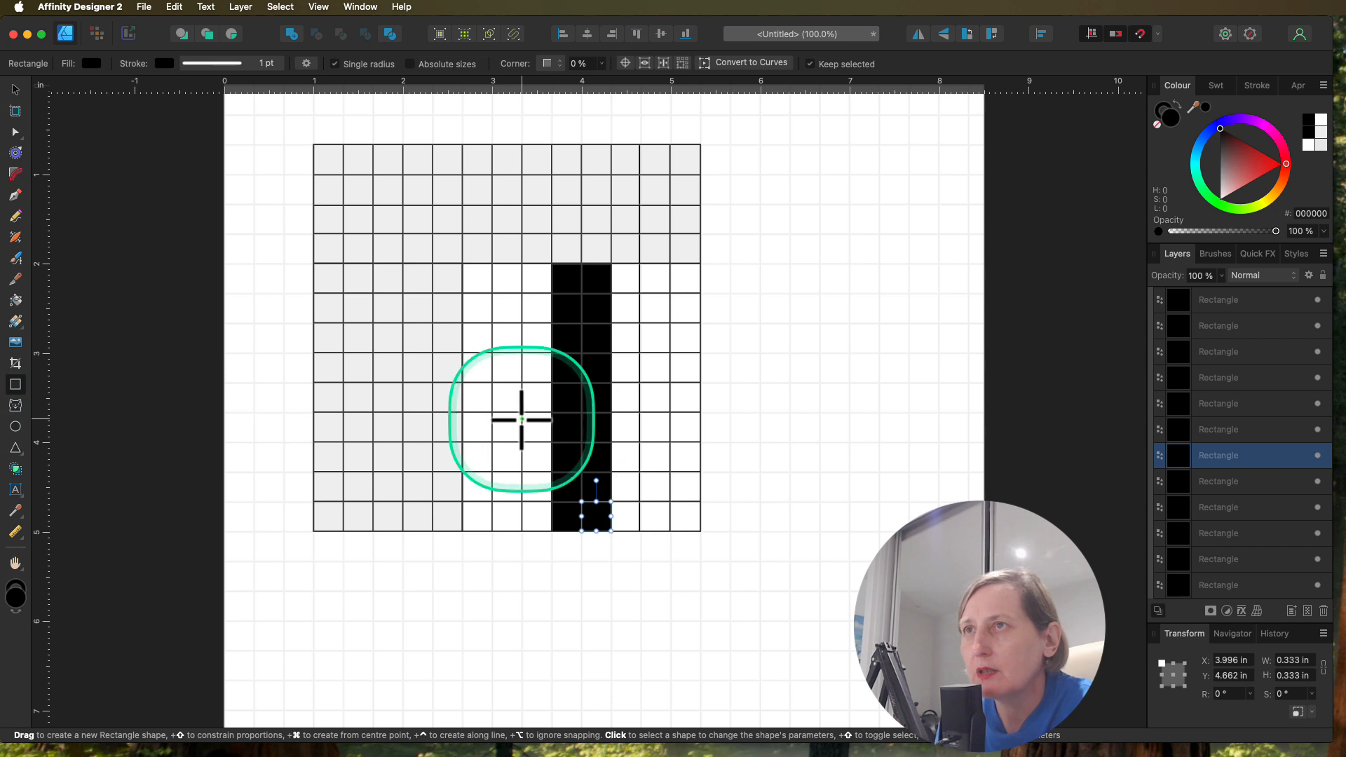
{"action": "left_click_drag", "start_coordinate": [521, 414], "coordinate": [551, 441]}
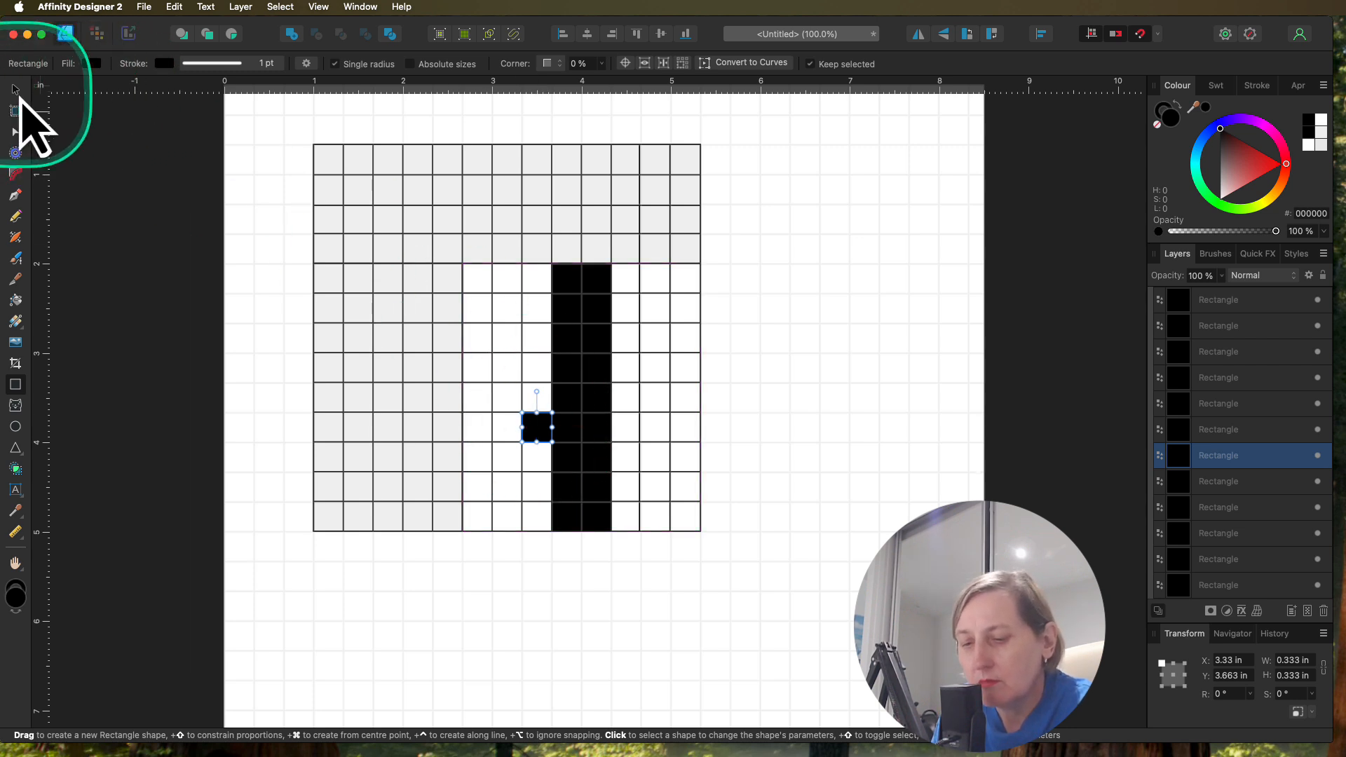
{"action": "left_click", "coordinate": [19, 100]}
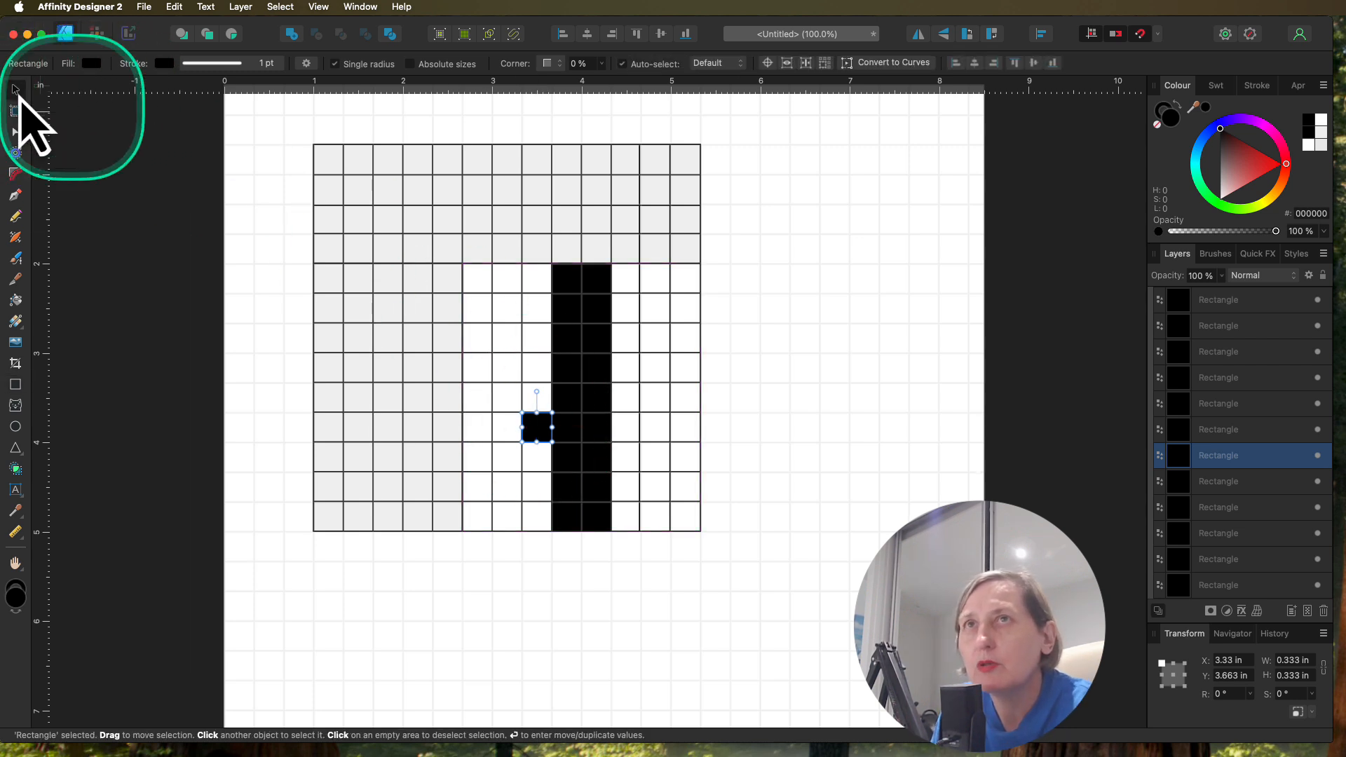
{"action": "left_click_drag", "start_coordinate": [538, 433], "coordinate": [507, 431]}
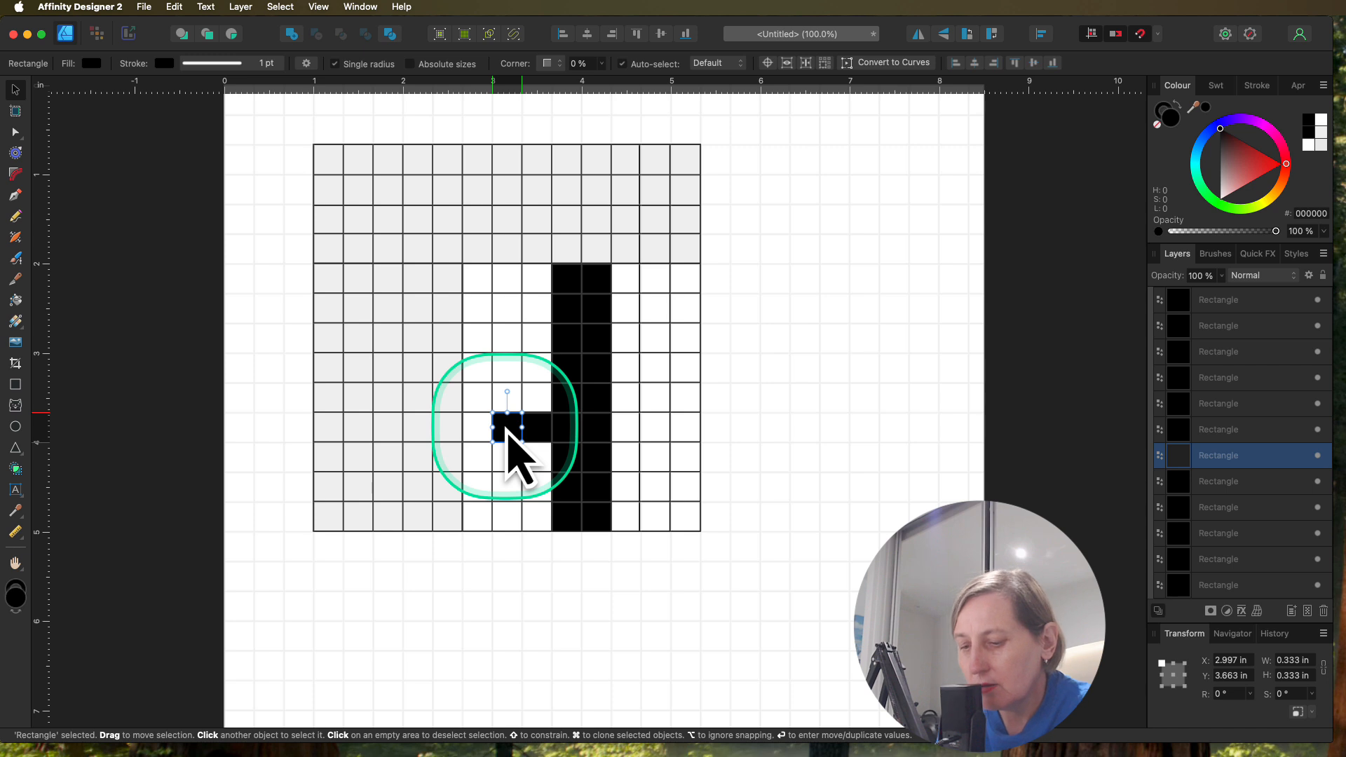
{"action": "key", "text": "super+j"}
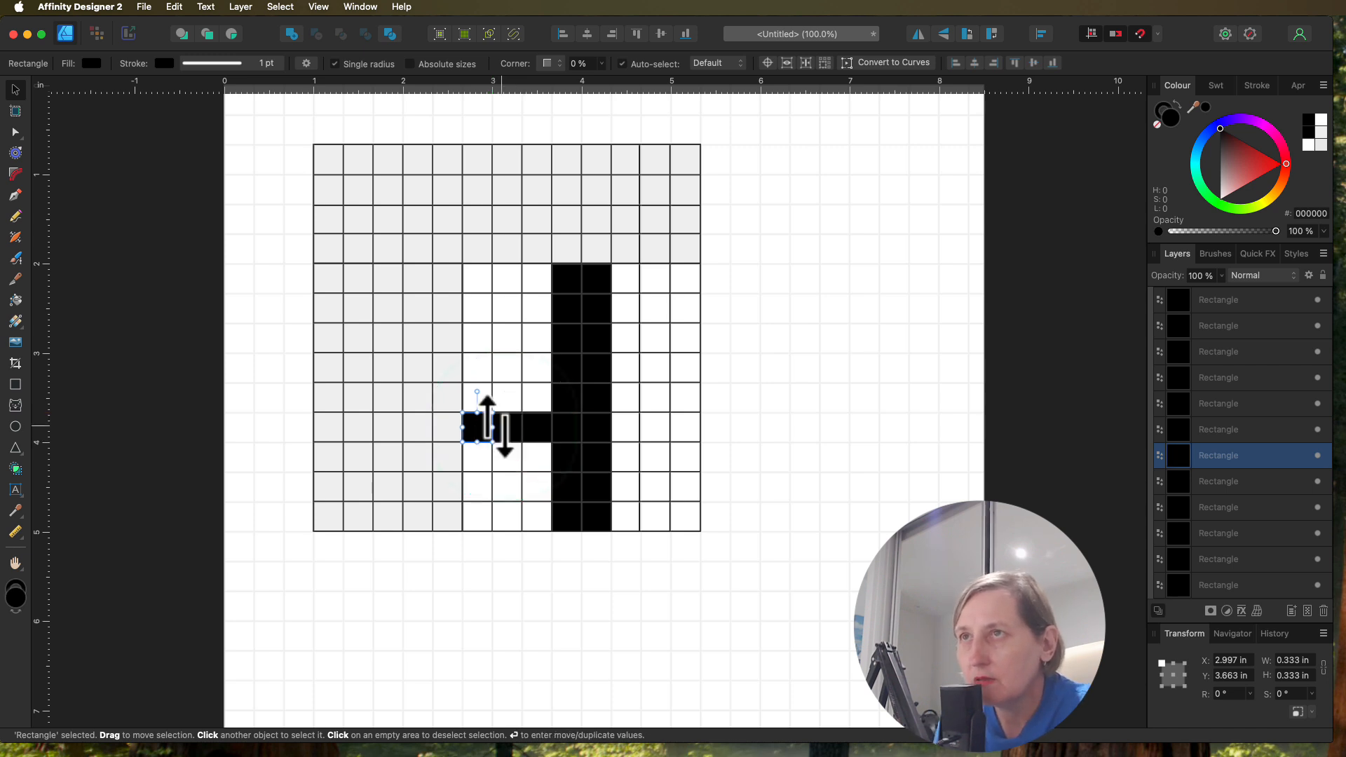
Step: Duplicate the first column's black square upward three times, filling that column's fifth, fourth and third rows
{"action": "left_click_drag", "start_coordinate": [479, 433], "coordinate": [479, 403]}
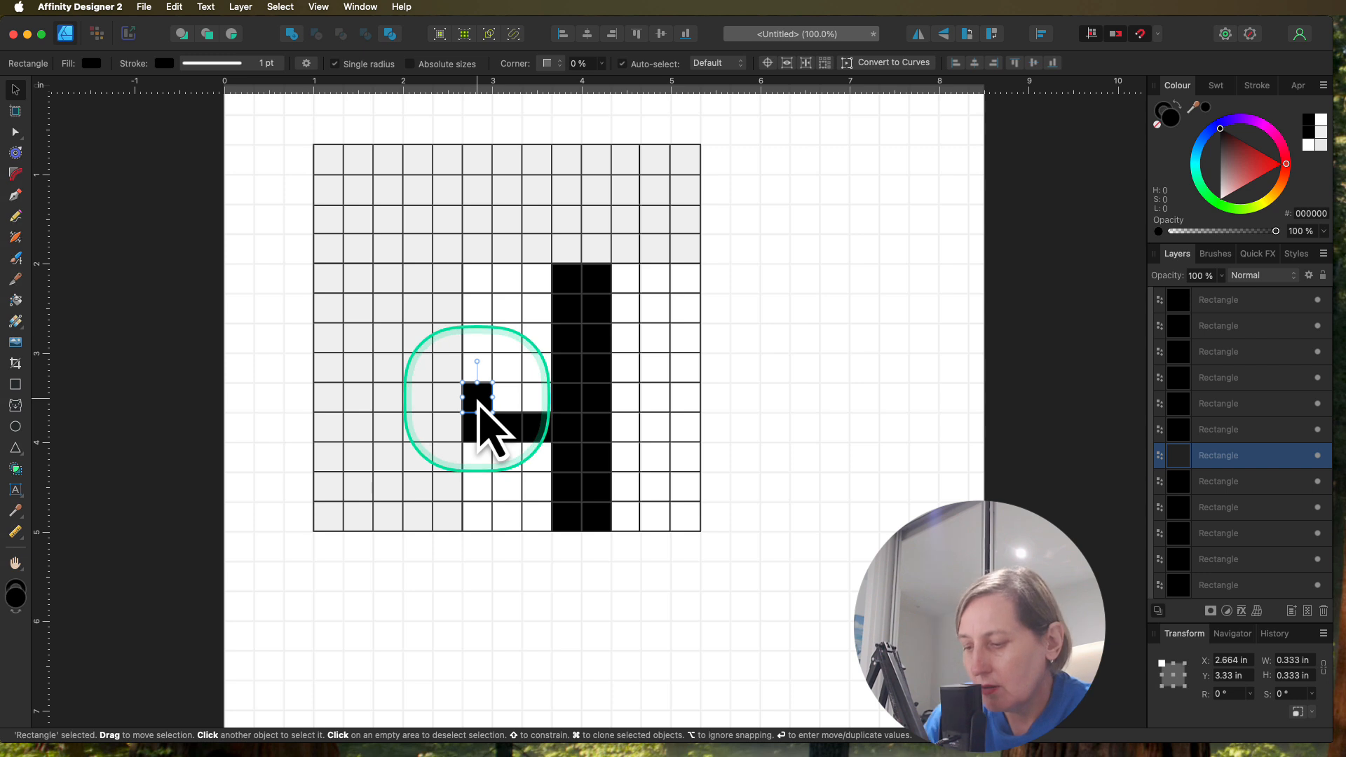
{"action": "key", "text": "super+j"}
{"action": "key", "text": "super+j"}
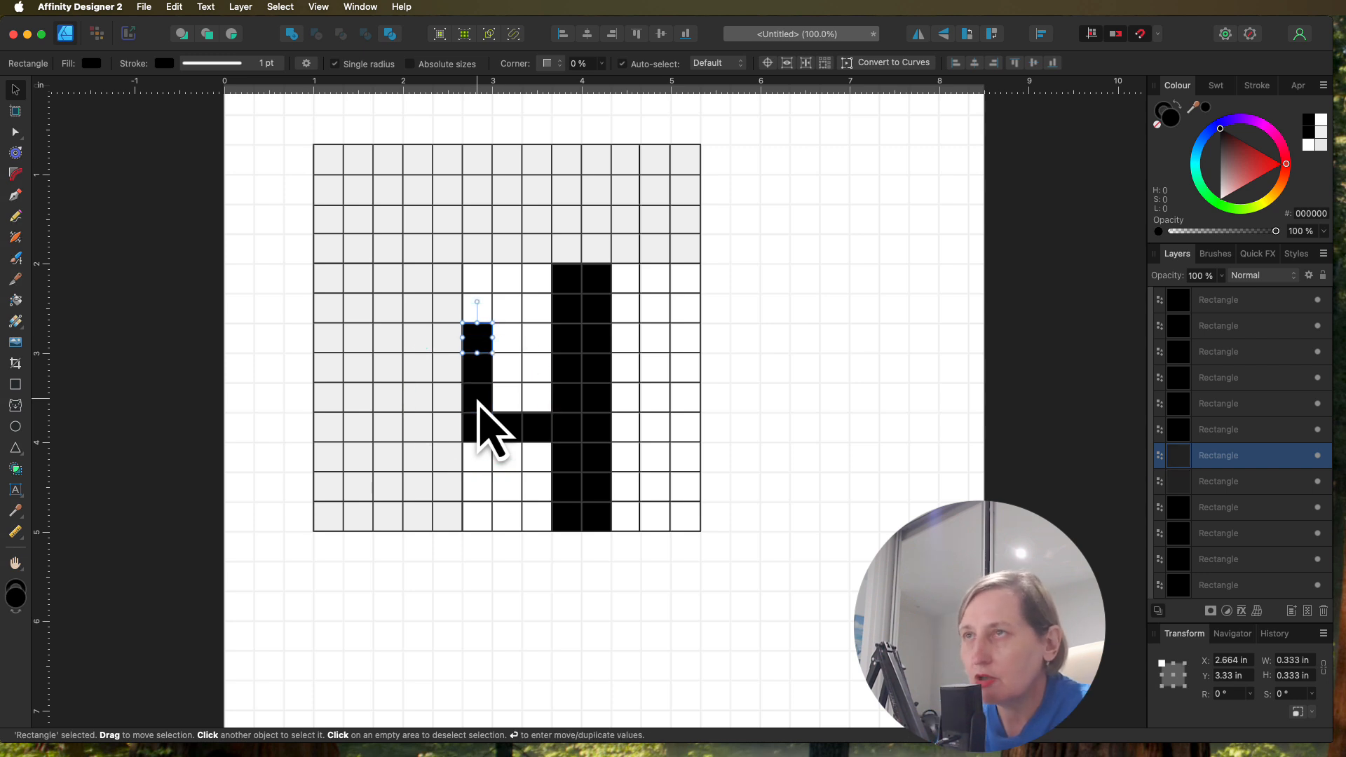
Step: Copy a fifth-row black square from the fifth column rightward to fill the sixth, seventh and eighth cells of that row
{"action": "left_click", "coordinate": [601, 396]}
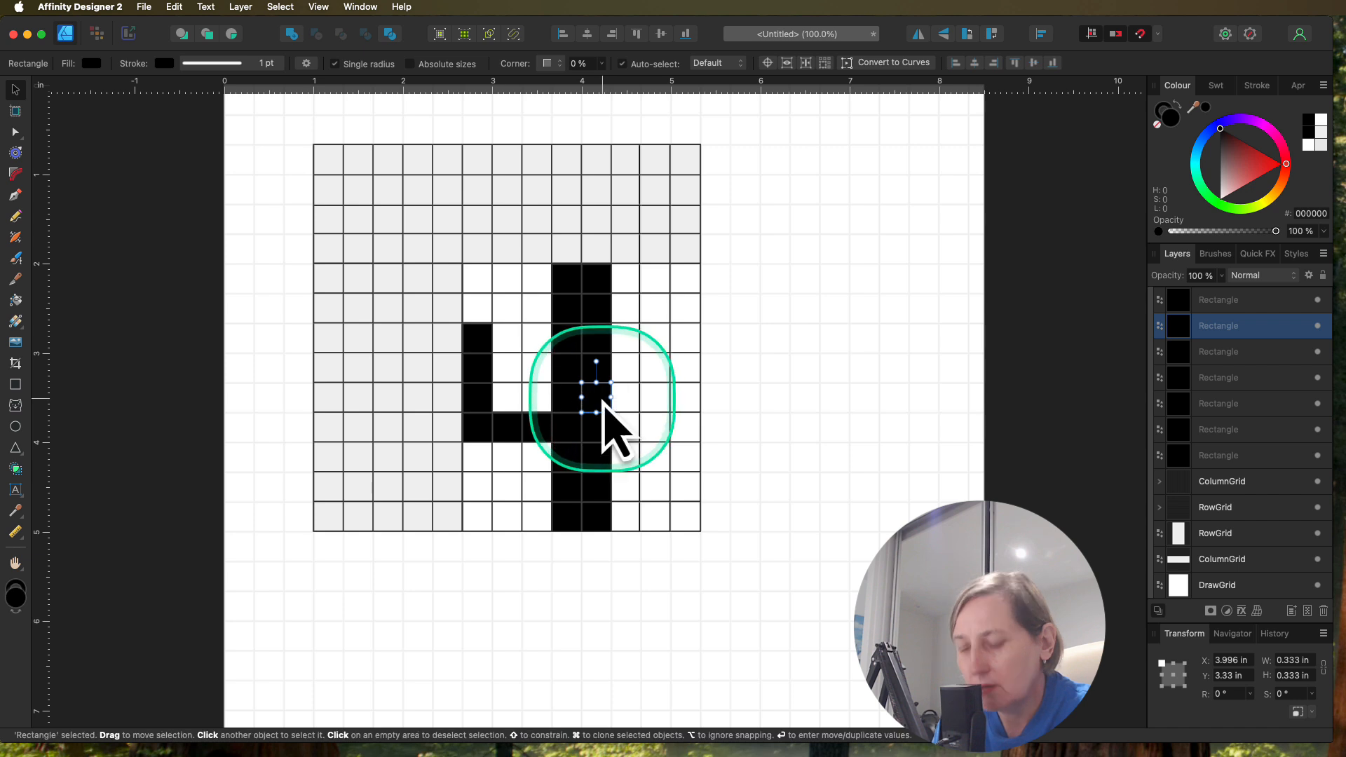
{"action": "left_click_drag", "start_coordinate": [602, 405], "coordinate": [633, 403]}
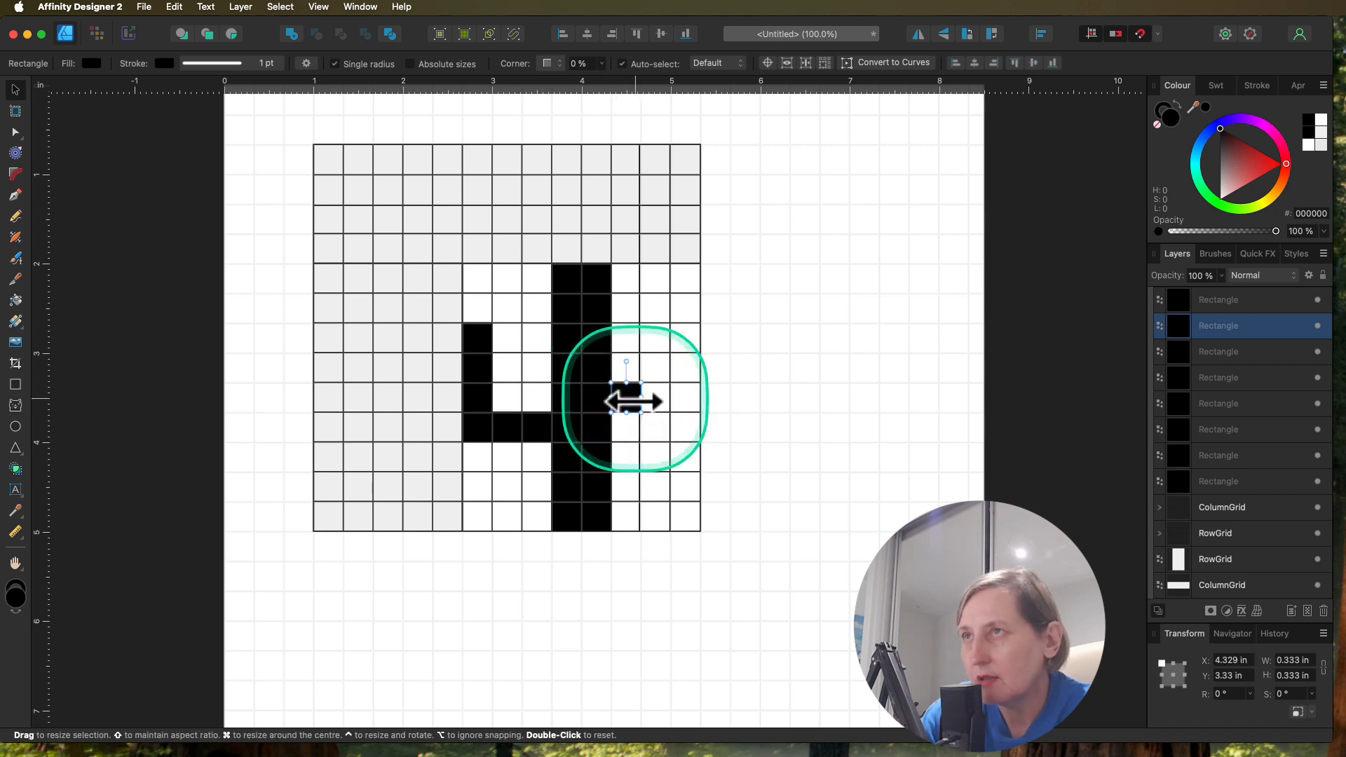
{"action": "key", "text": "super+j"}
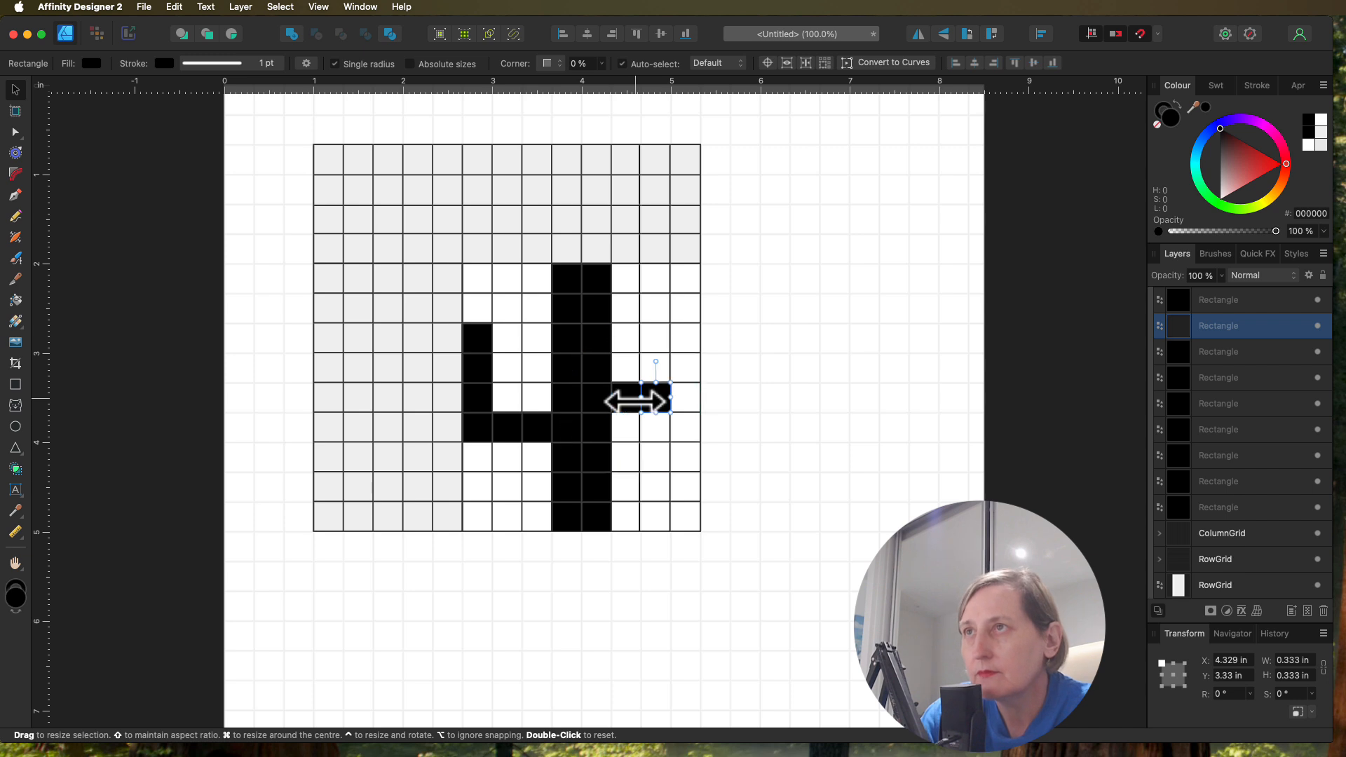
{"action": "key", "text": "super+j"}
Step: Duplicate the eighth column's black square upward three times, filling that column's fourth, third and second rows
{"action": "left_click", "coordinate": [685, 396]}
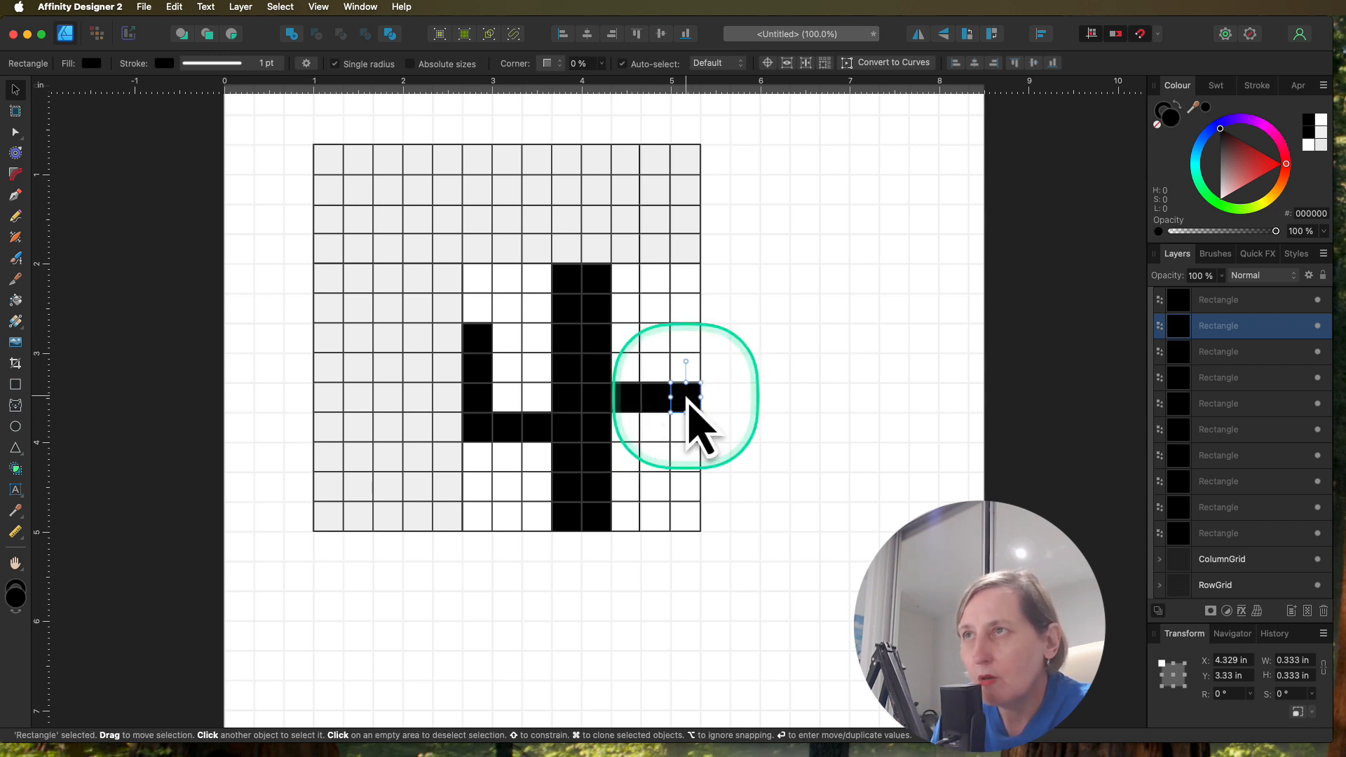
{"action": "left_click_drag", "start_coordinate": [687, 399], "coordinate": [687, 368]}
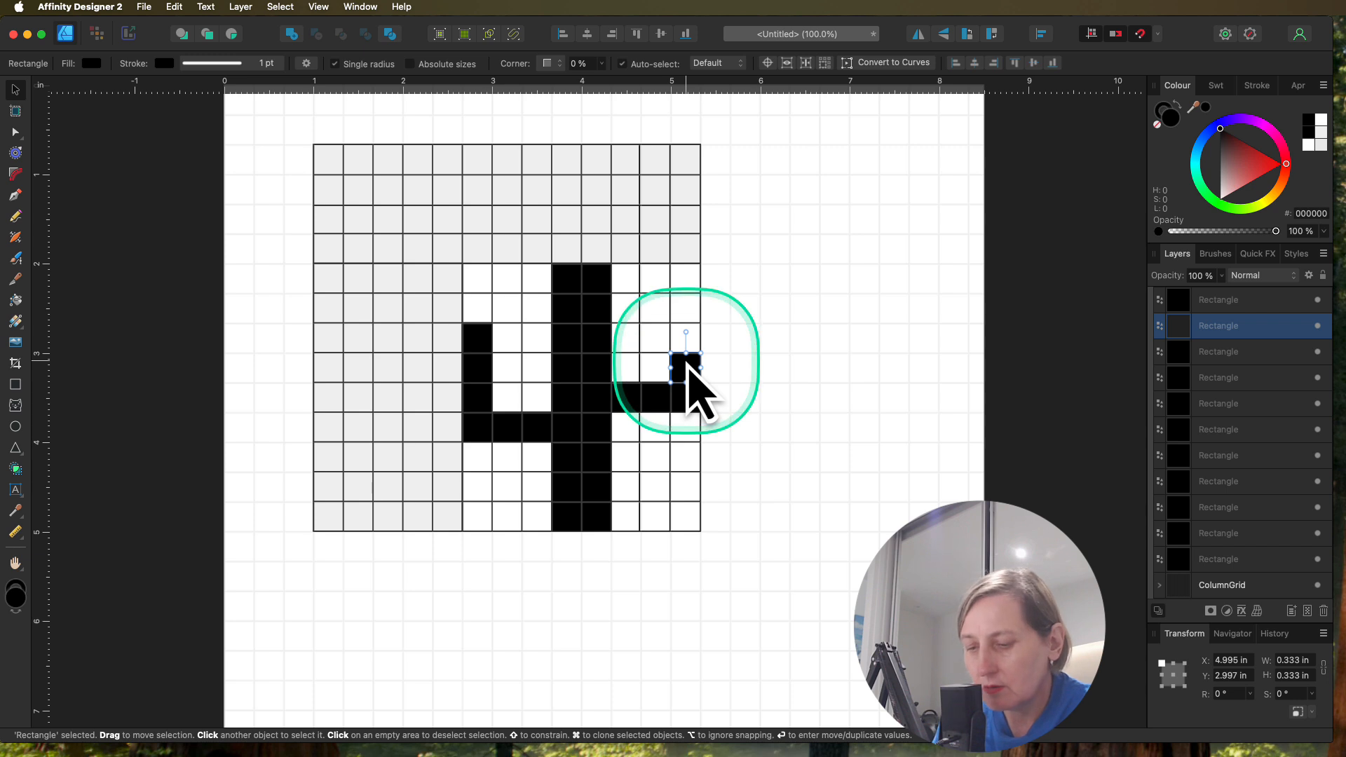
{"action": "key", "text": "super+j"}
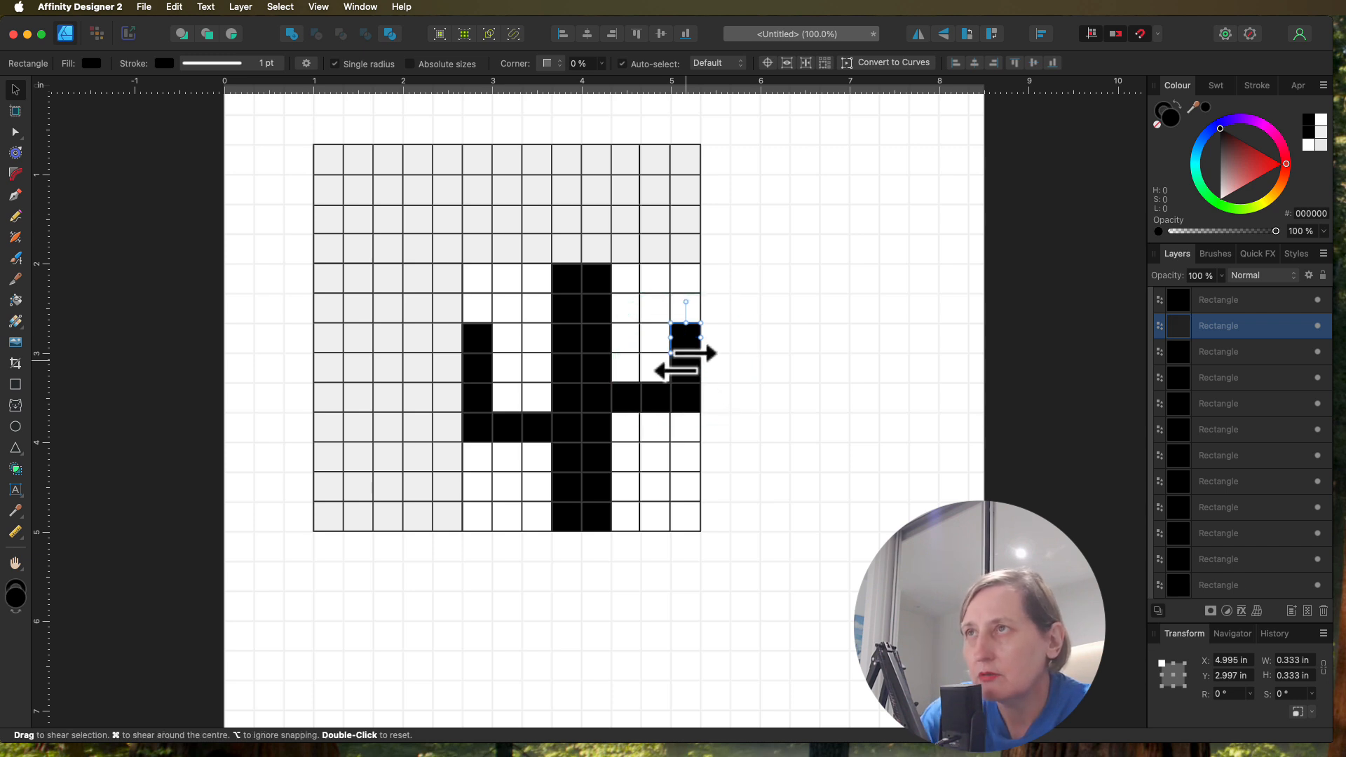
{"action": "key", "text": "super+j"}
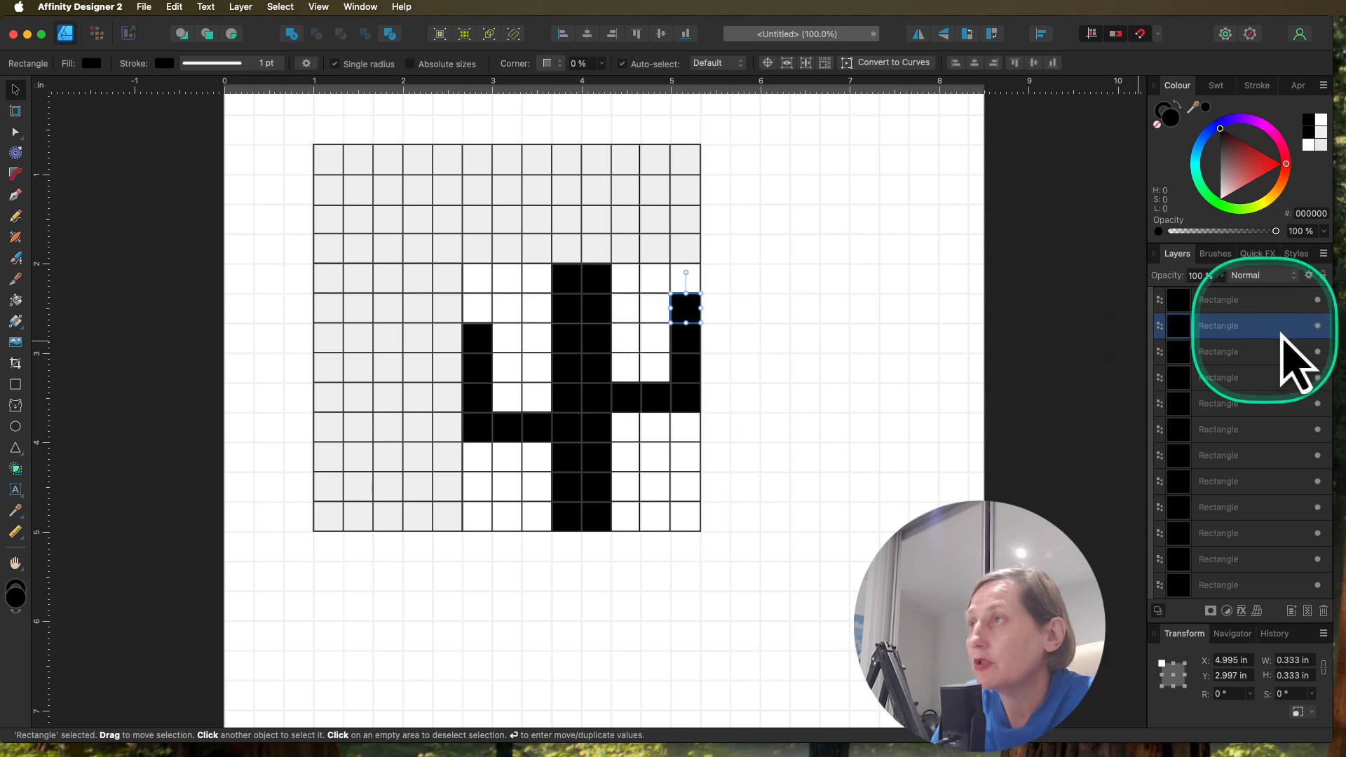
Step: Group all the black square layers inside 8x8gridPuzzle and rename the group Solution
{"action": "left_click", "coordinate": [1225, 303]}
{"action": "scroll", "coordinate": [1261, 431], "scroll_direction": "down", "scroll_amount": 5}
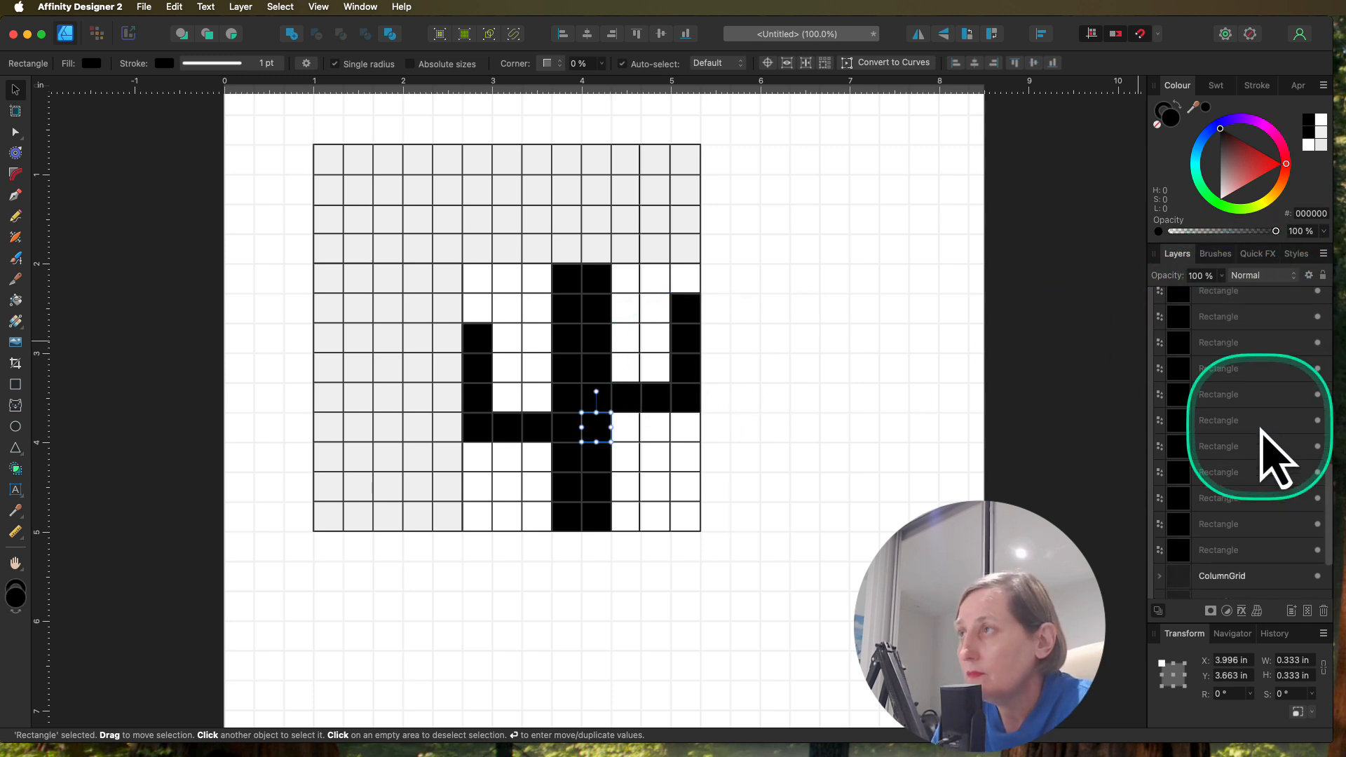
{"action": "scroll", "coordinate": [1233, 448], "scroll_direction": "up", "scroll_amount": 5}
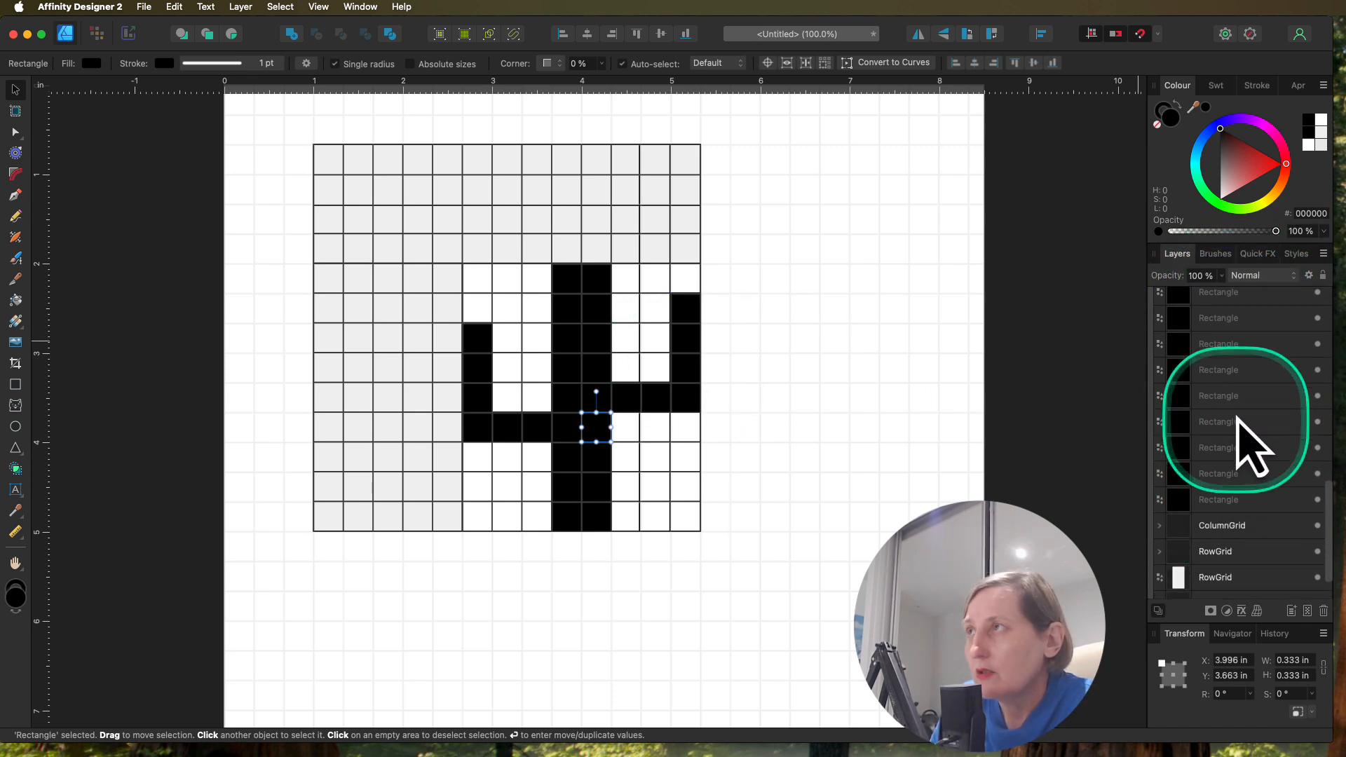
{"action": "scroll", "coordinate": [1226, 330], "scroll_direction": "up", "scroll_amount": 3}
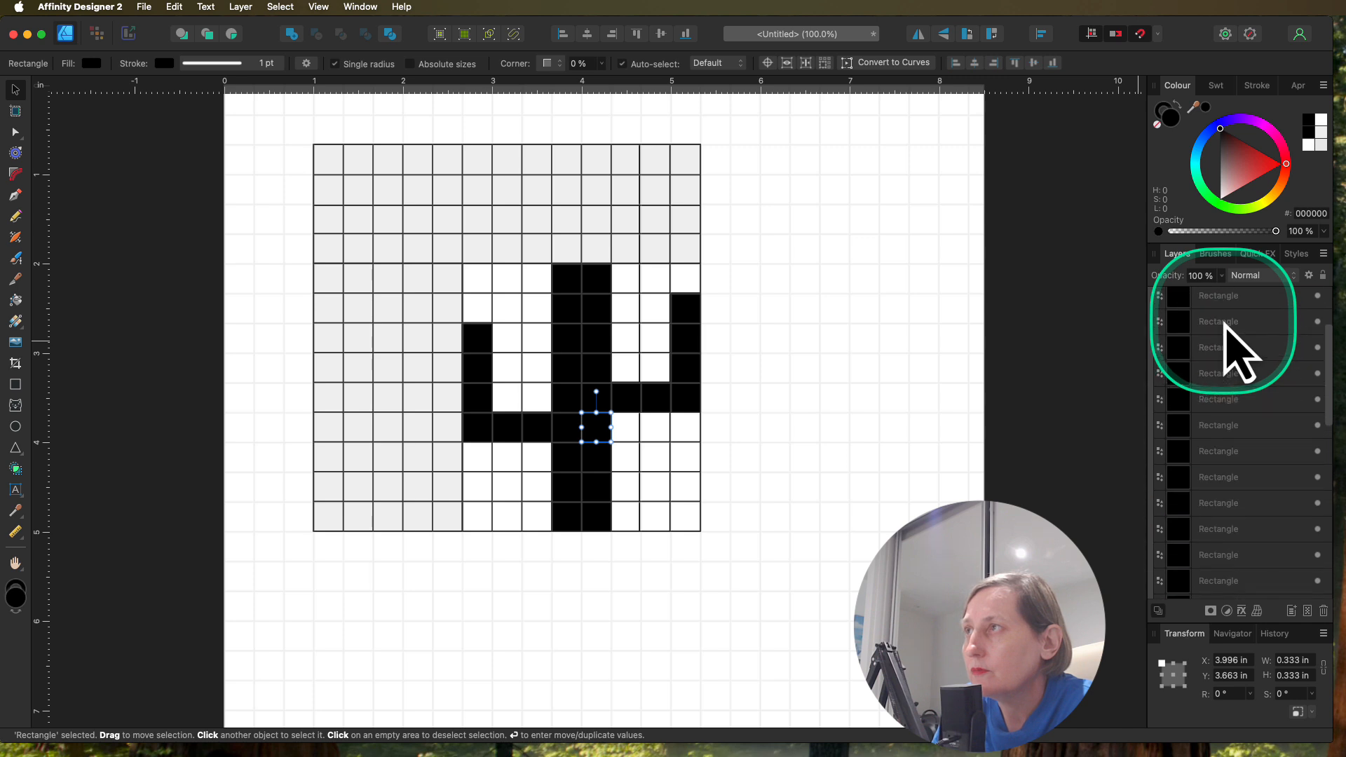
{"action": "left_click", "coordinate": [1227, 326]}
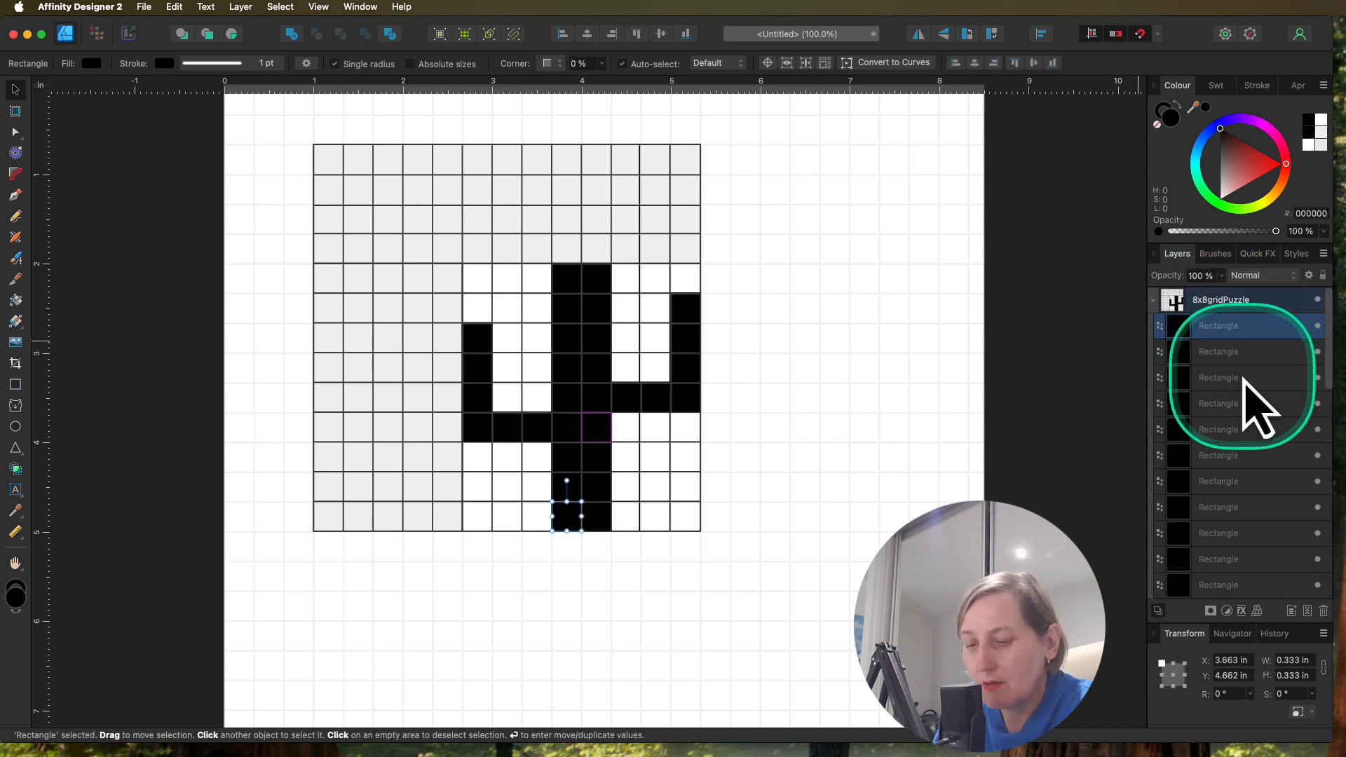
{"action": "scroll", "coordinate": [1254, 403], "scroll_direction": "down", "scroll_amount": 2}
{"action": "scroll", "coordinate": [1255, 410], "scroll_direction": "down", "scroll_amount": 5}
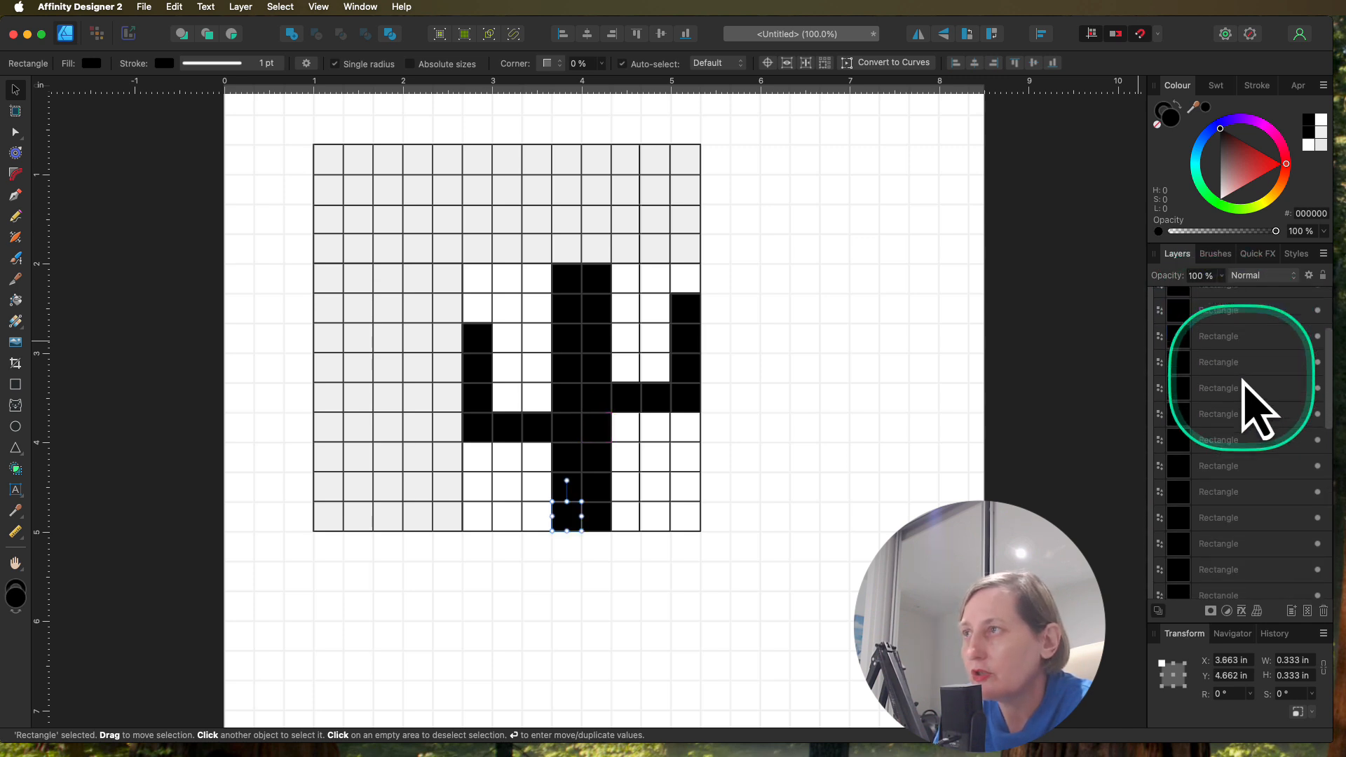
{"action": "scroll", "coordinate": [1242, 381], "scroll_direction": "down", "scroll_amount": 2}
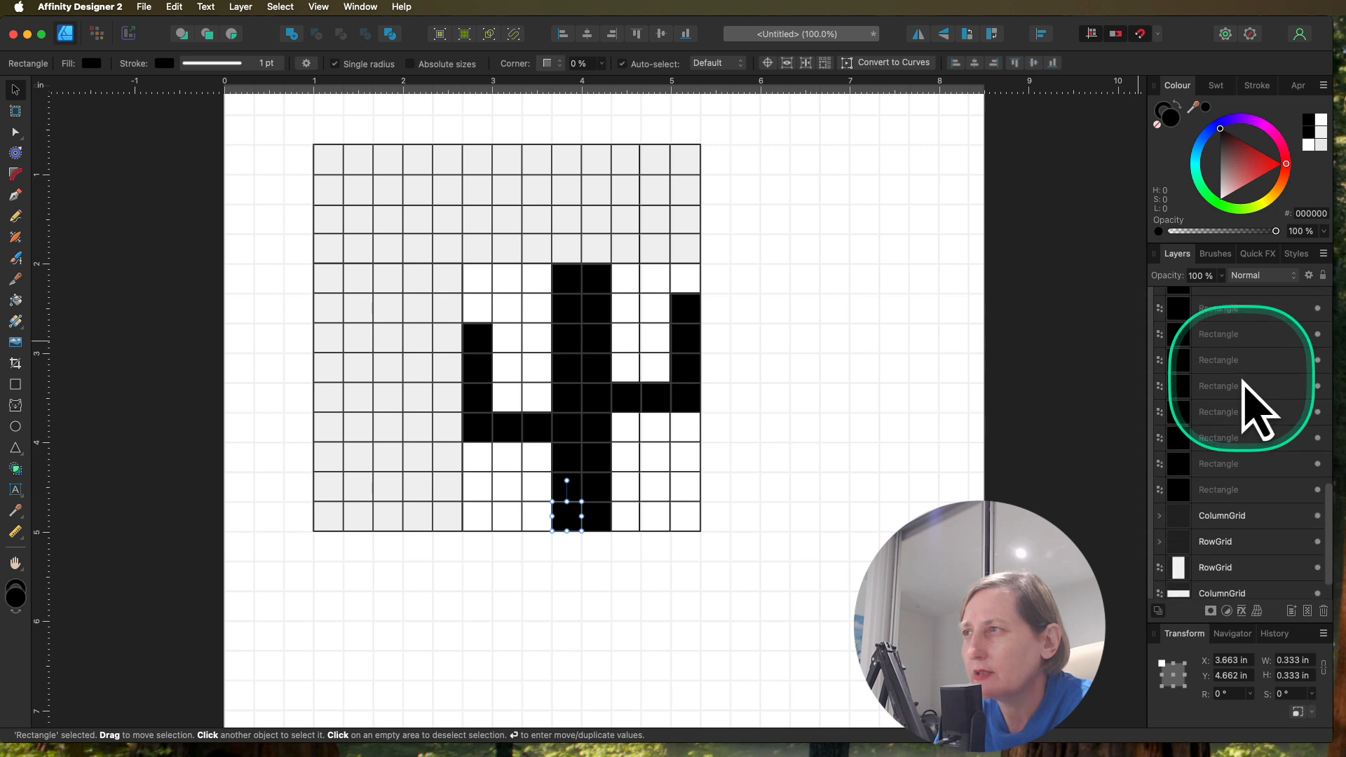
{"action": "left_click", "coordinate": [1223, 492], "text": "shift"}
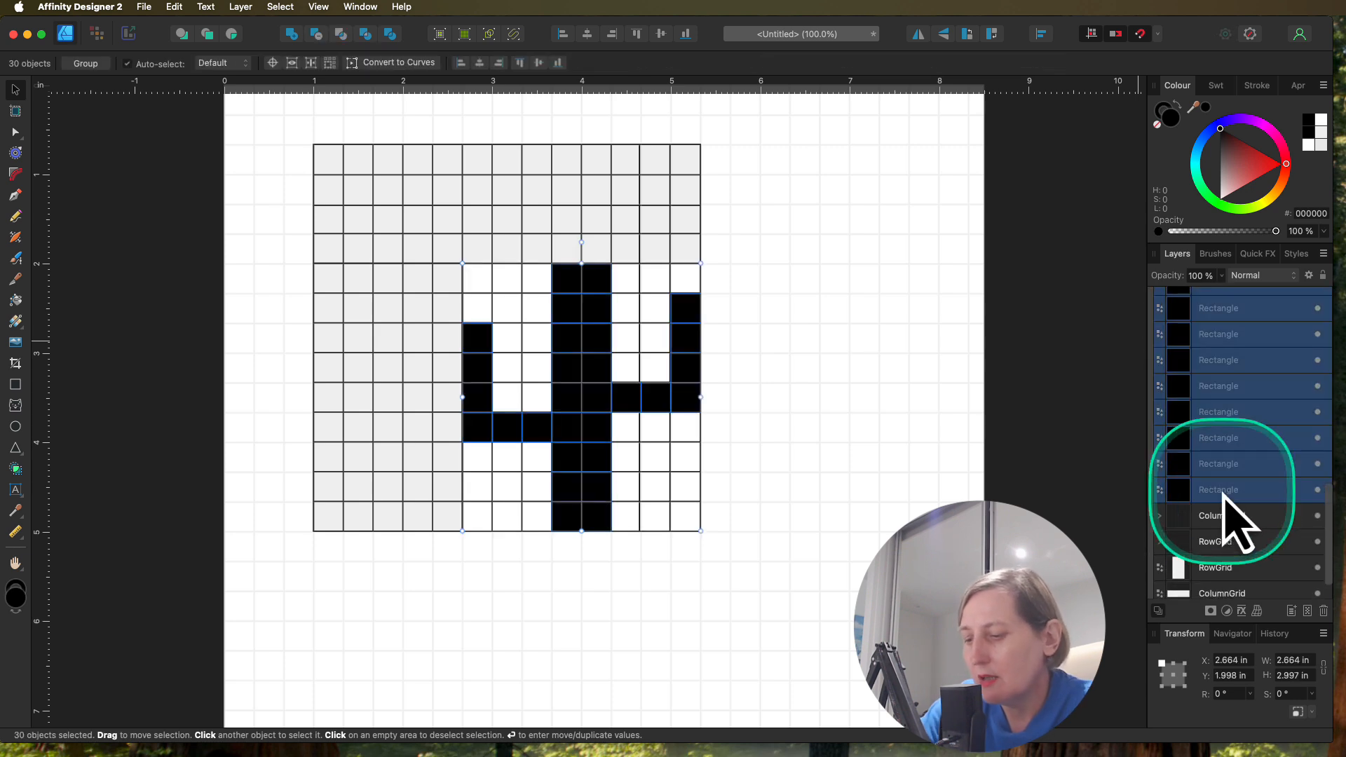
{"action": "key", "text": "super+g"}
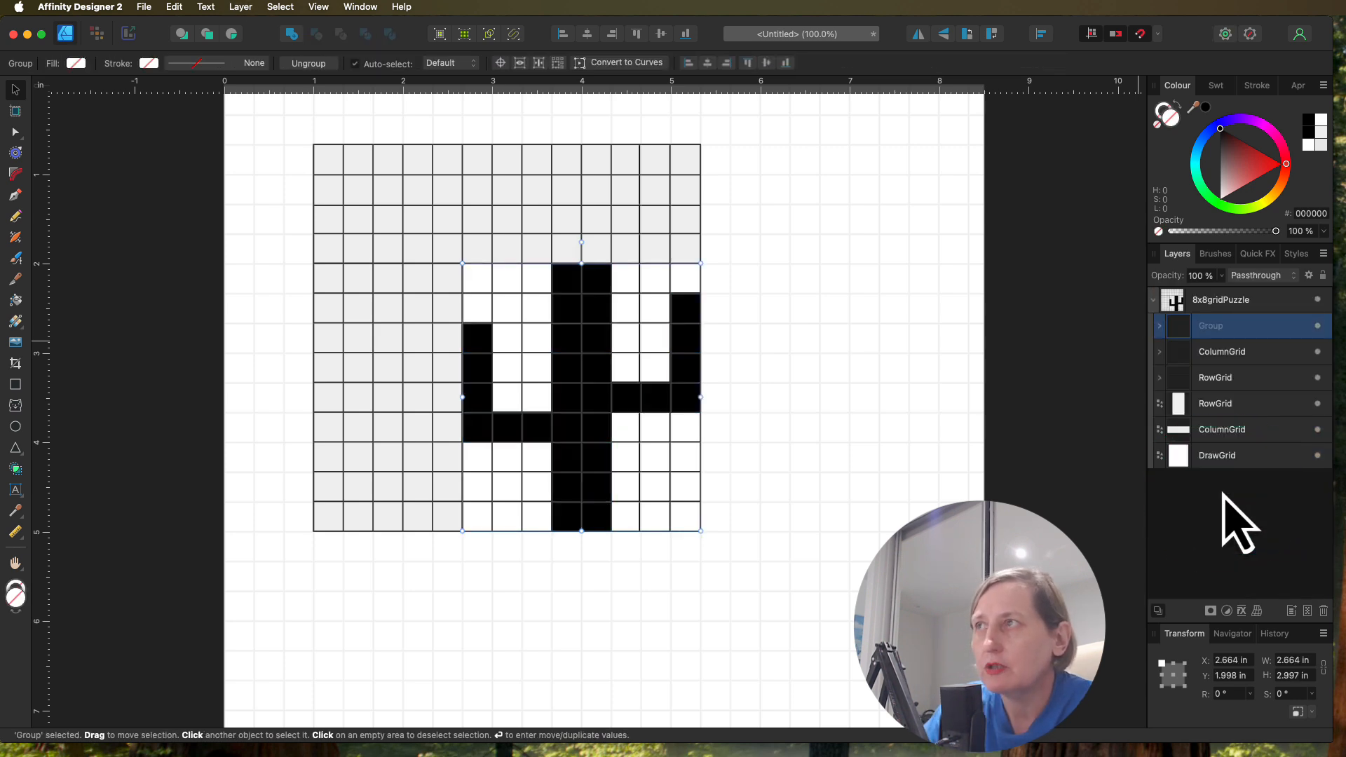
{"action": "double_click", "coordinate": [1223, 326]}
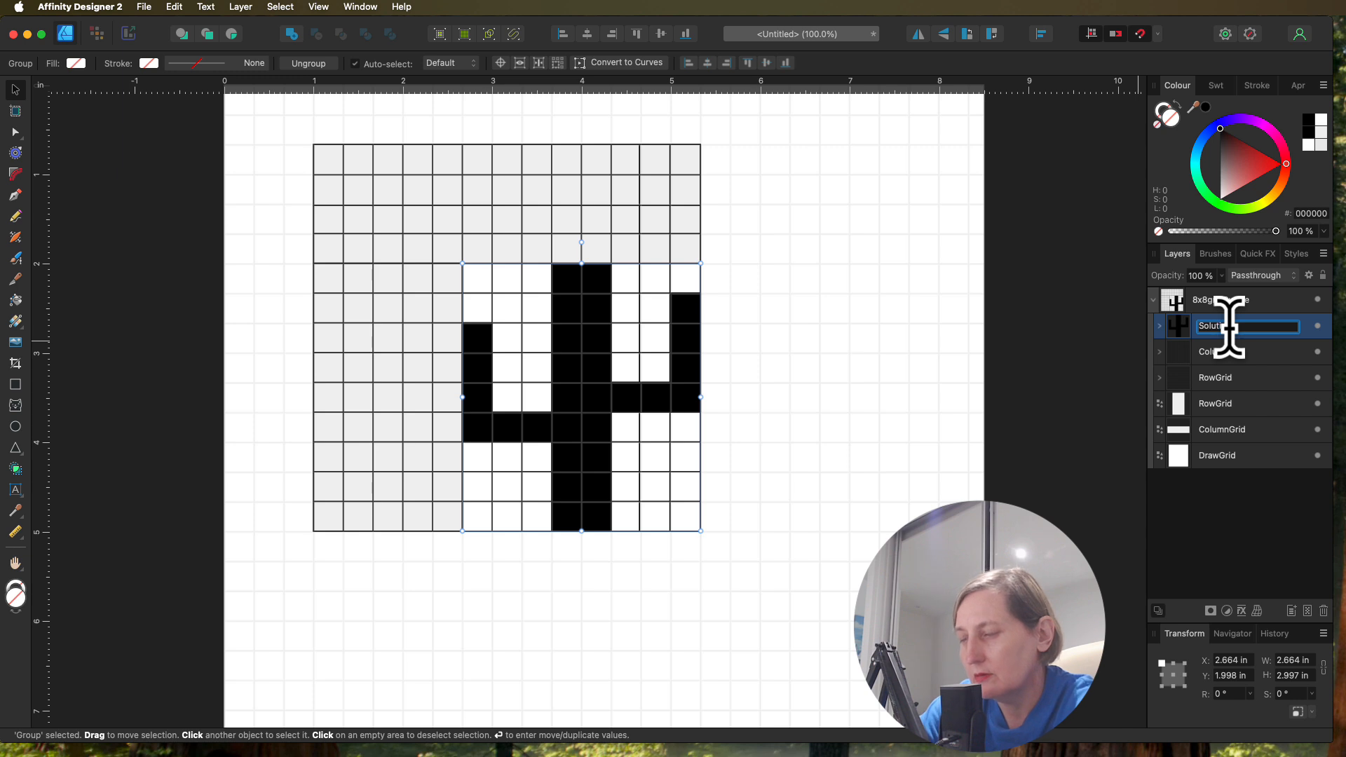
{"action": "left_click", "coordinate": [1227, 504]}
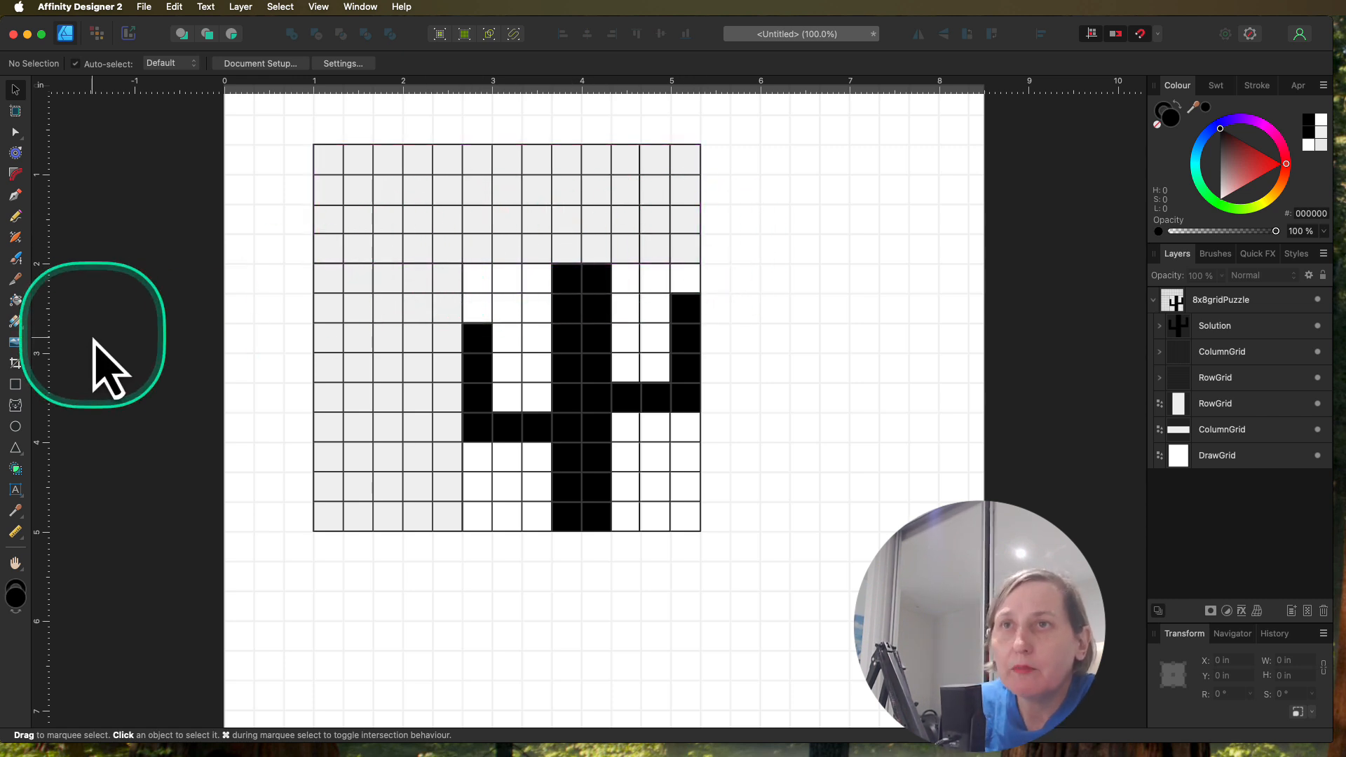
Step: Add the clue number 4 as 33.5 pt Arial artistic text in the grey cell directly above the drawing area's first column
{"action": "left_click", "coordinate": [15, 490]}
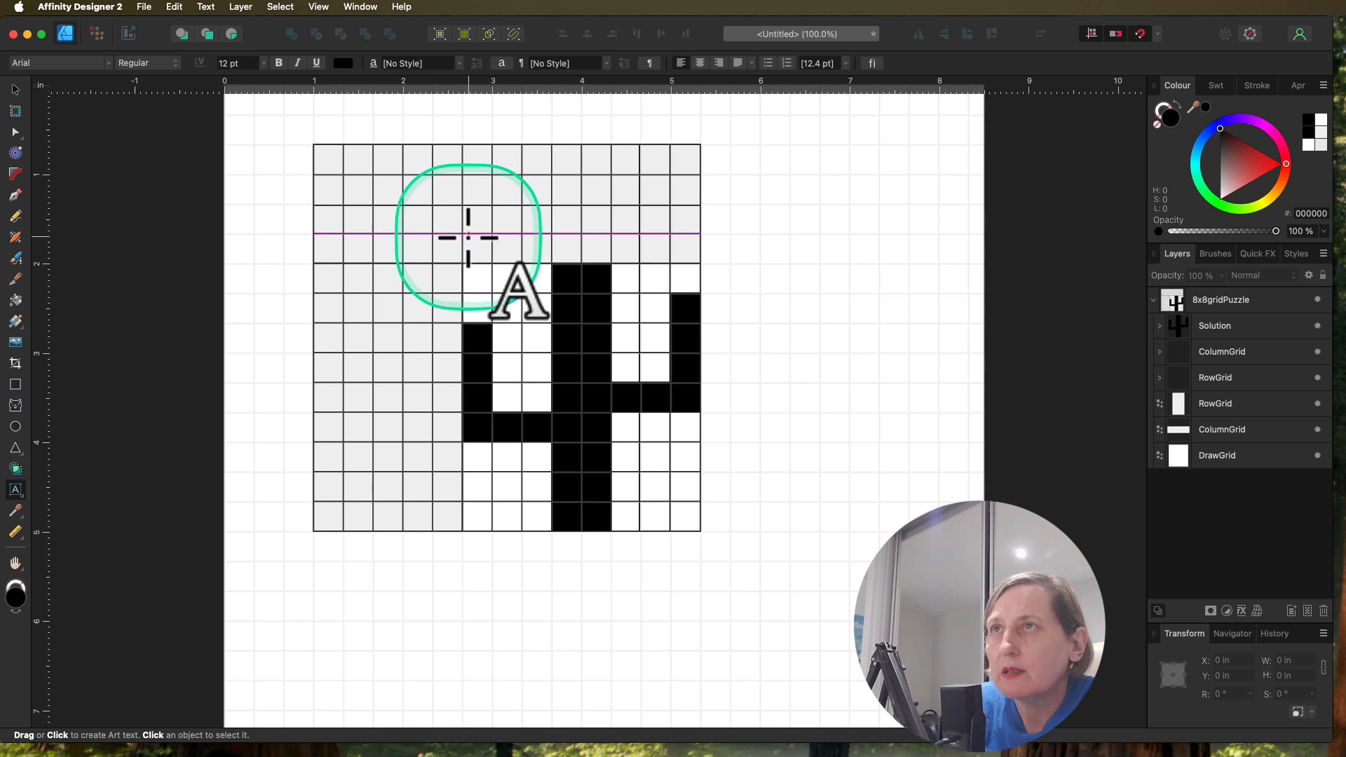
{"action": "left_click_drag", "start_coordinate": [457, 229], "coordinate": [487, 250]}
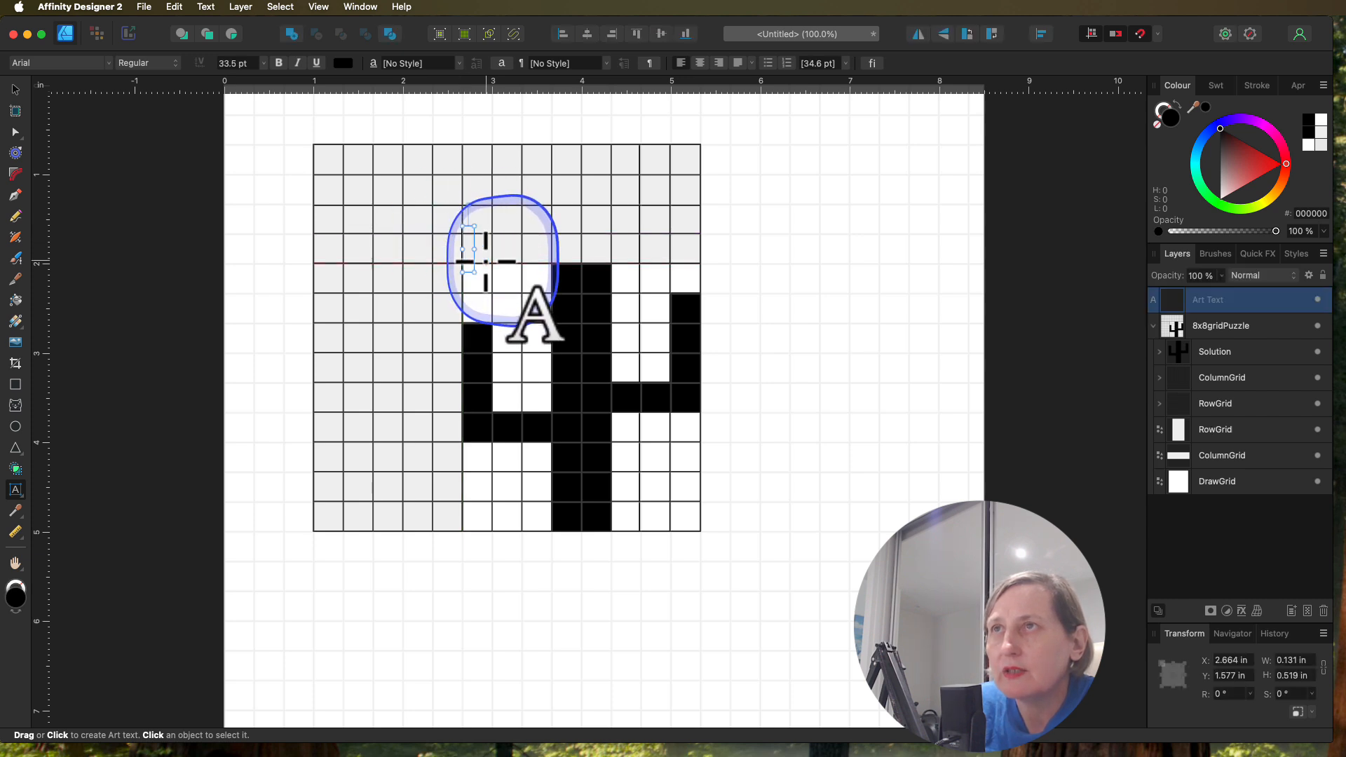
{"action": "type", "text": "4"}
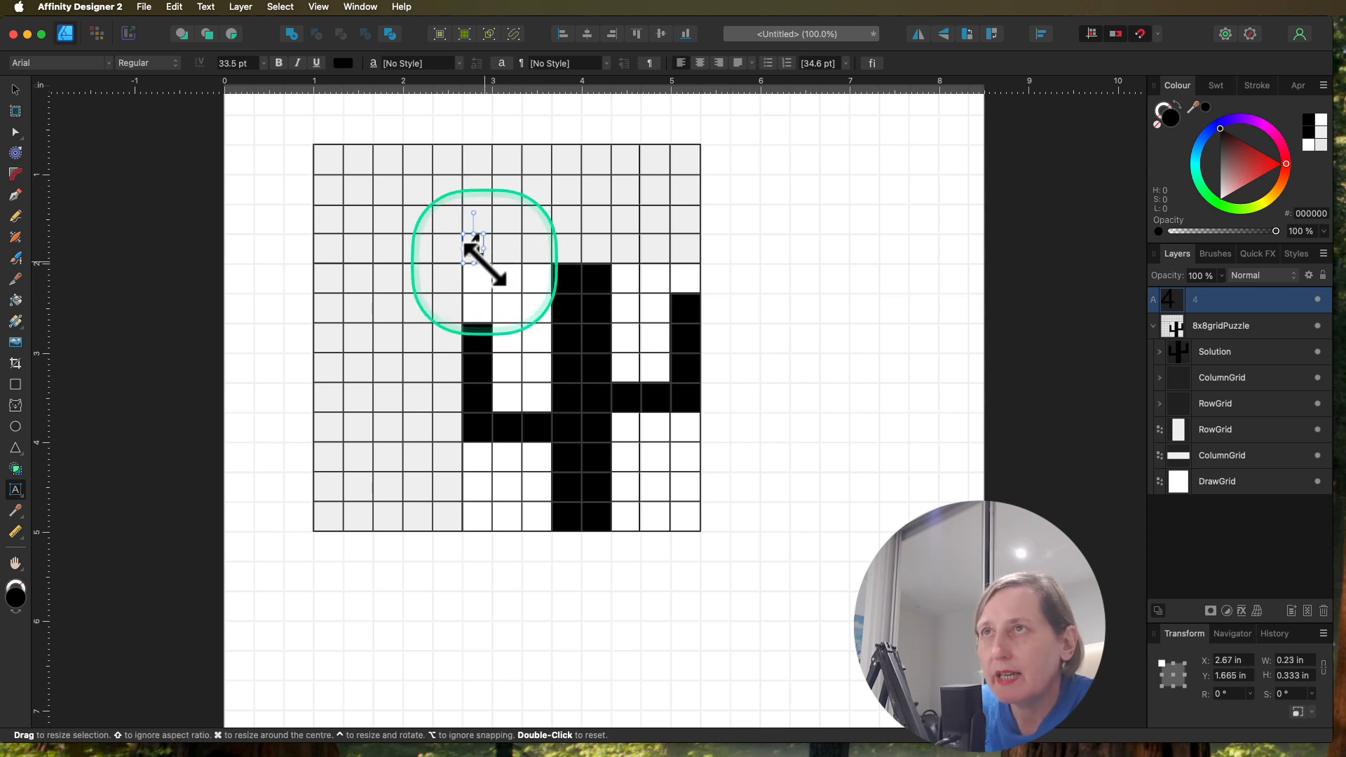
Step: Scale the clue number 4 down to 26.8 pt and centre it in the grey cell above the first column
{"action": "left_click_drag", "start_coordinate": [484, 261], "coordinate": [482, 265]}
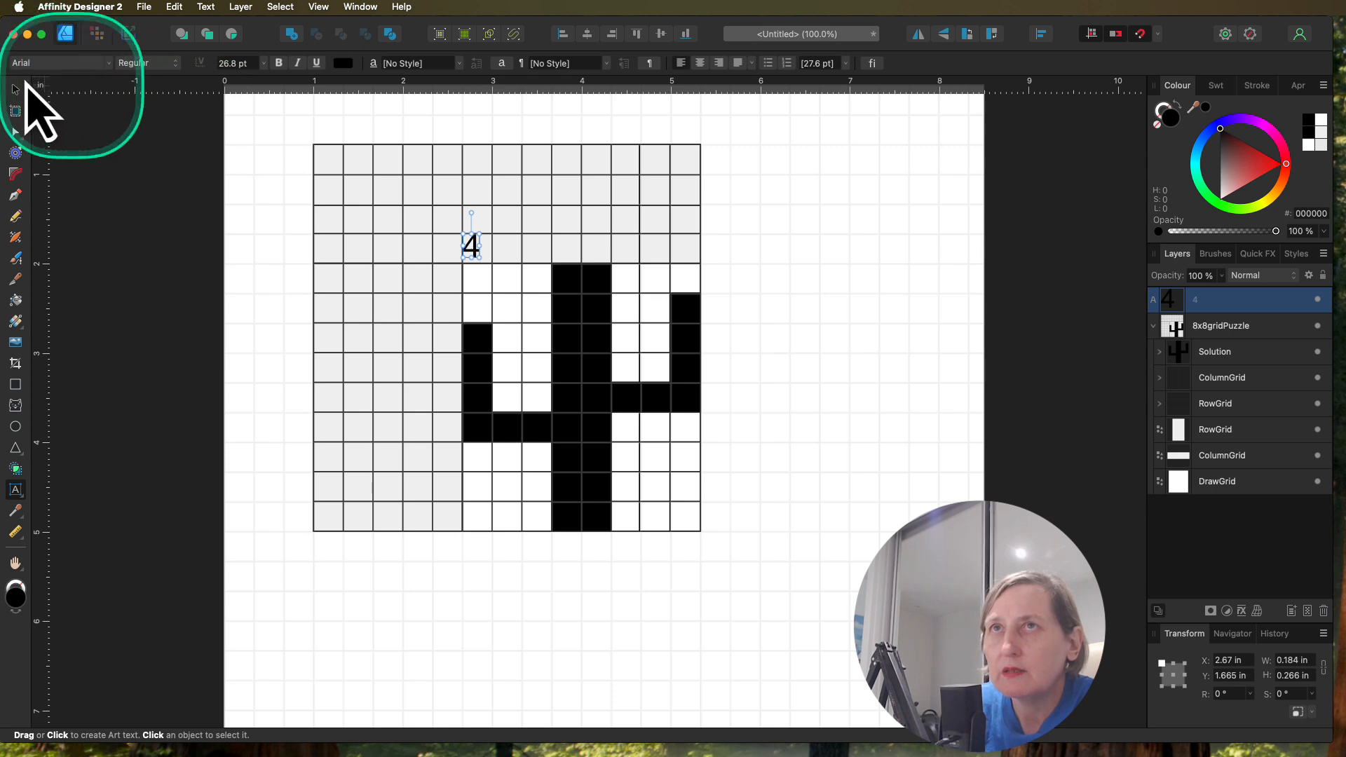
{"action": "left_click", "coordinate": [16, 90]}
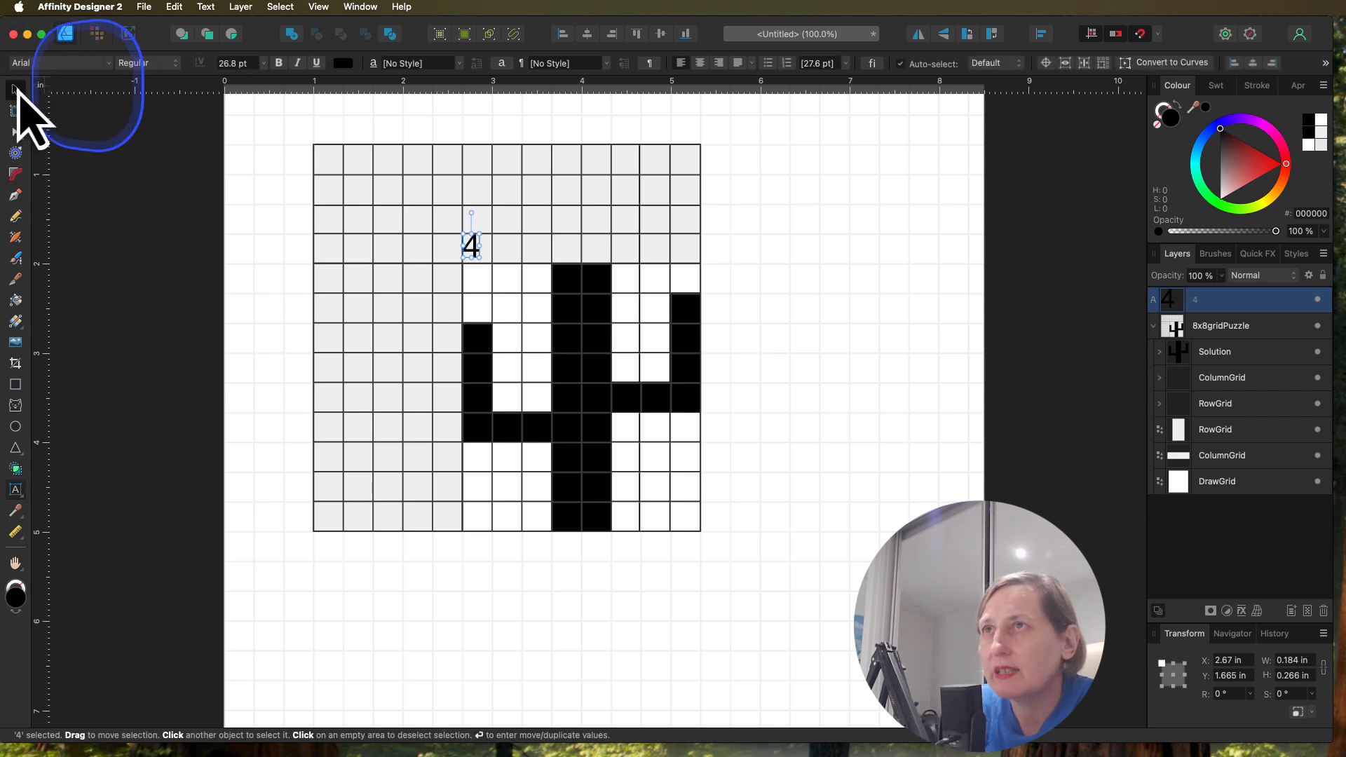
{"action": "left_click_drag", "start_coordinate": [472, 255], "coordinate": [480, 258]}
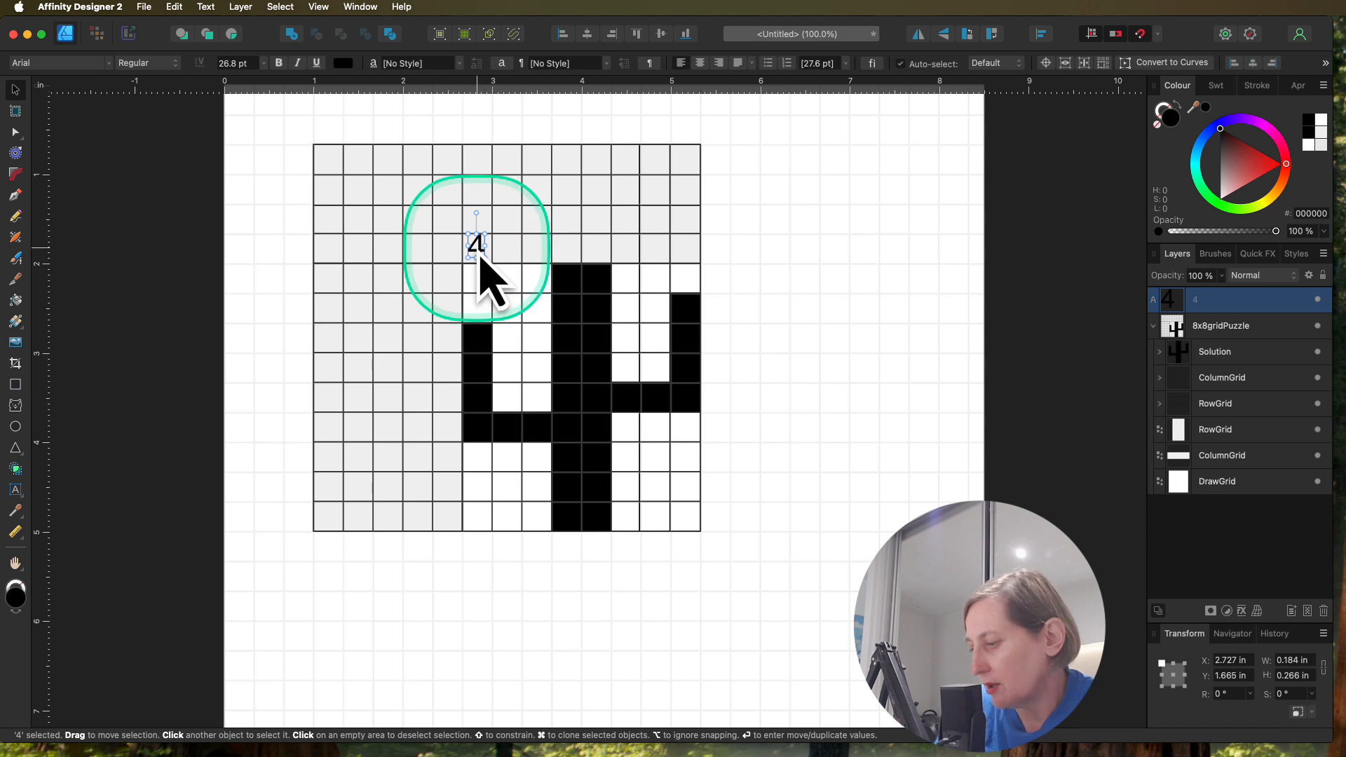
{"action": "key", "text": "Down"}
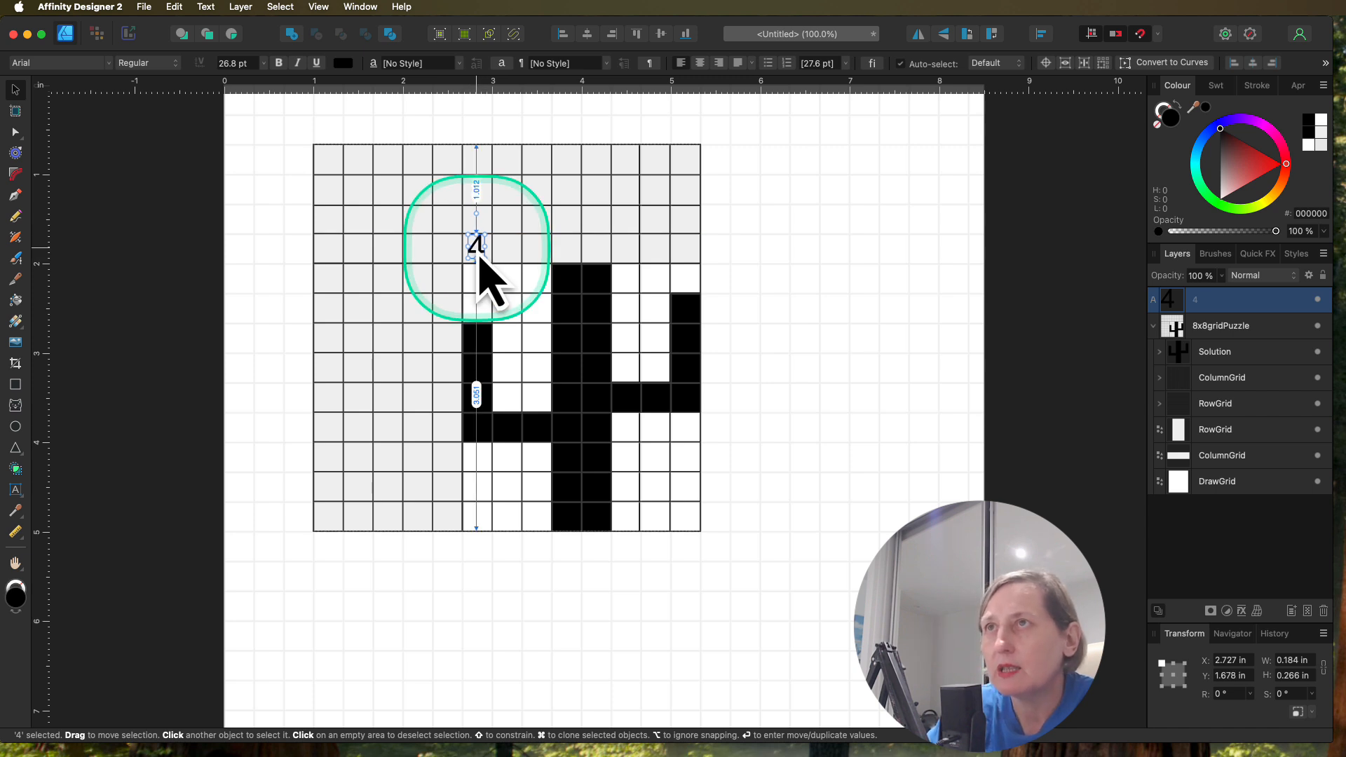
{"action": "key", "text": "Down"}
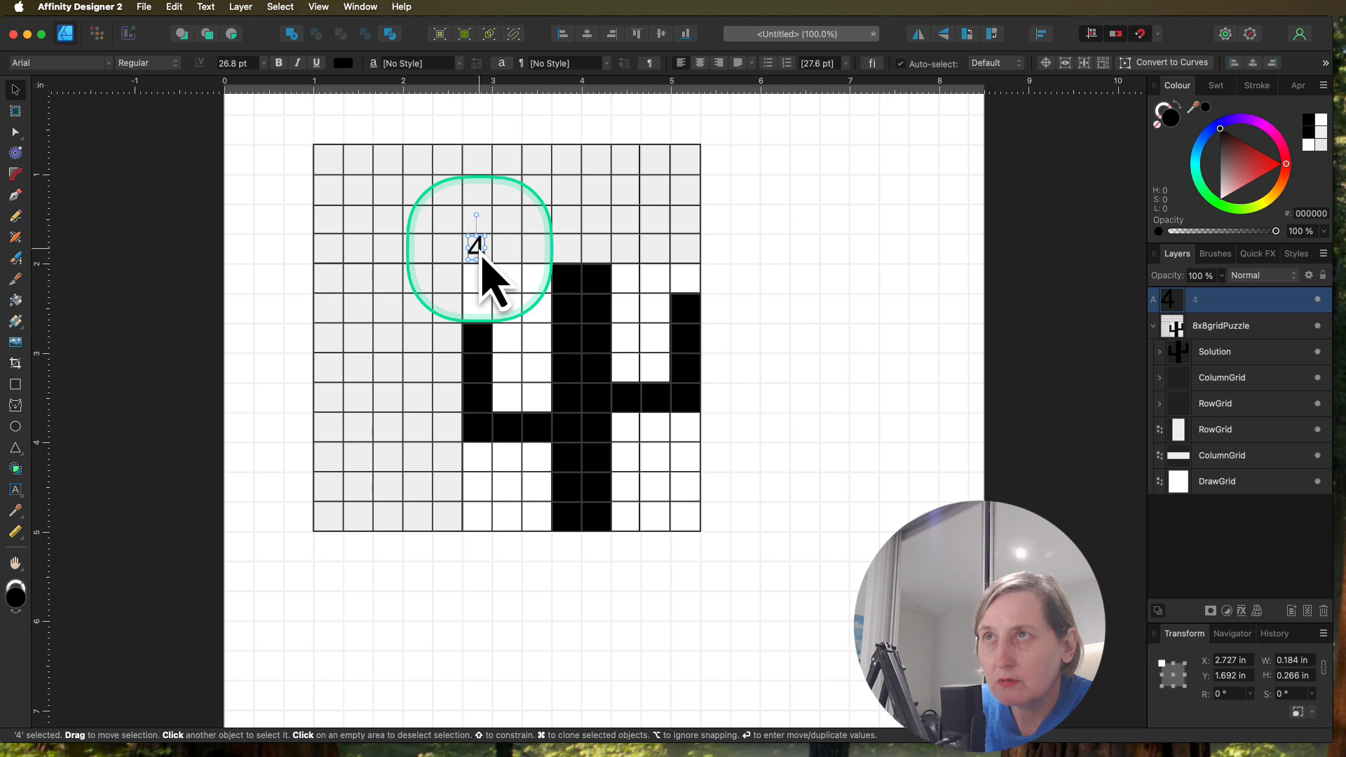
Step: Copy the clue 4 above the eighth column and again above the second column, changing the second-column copy to 1
{"action": "left_click_drag", "start_coordinate": [482, 258], "coordinate": [693, 260]}
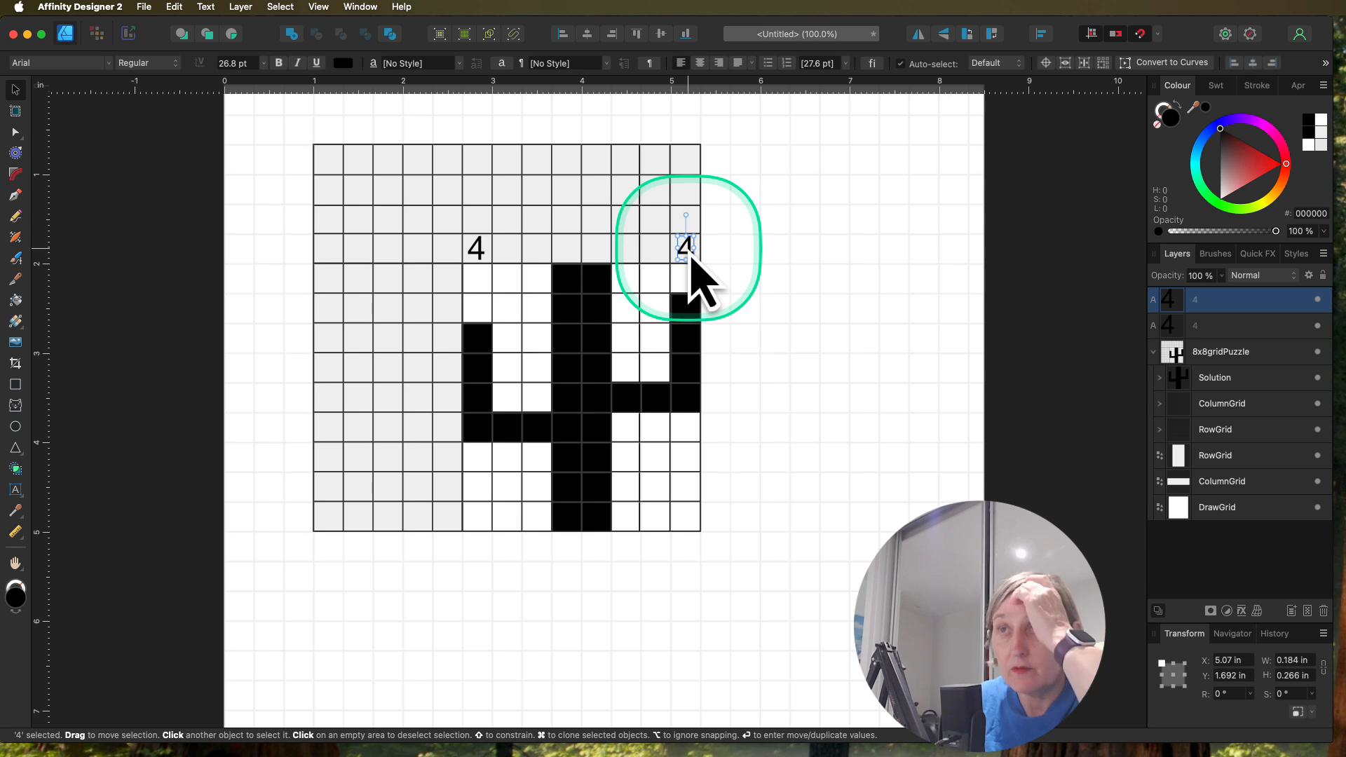
{"action": "left_click", "coordinate": [479, 256]}
{"action": "left_click_drag", "start_coordinate": [479, 256], "coordinate": [511, 258]}
{"action": "double_click", "coordinate": [506, 247]}
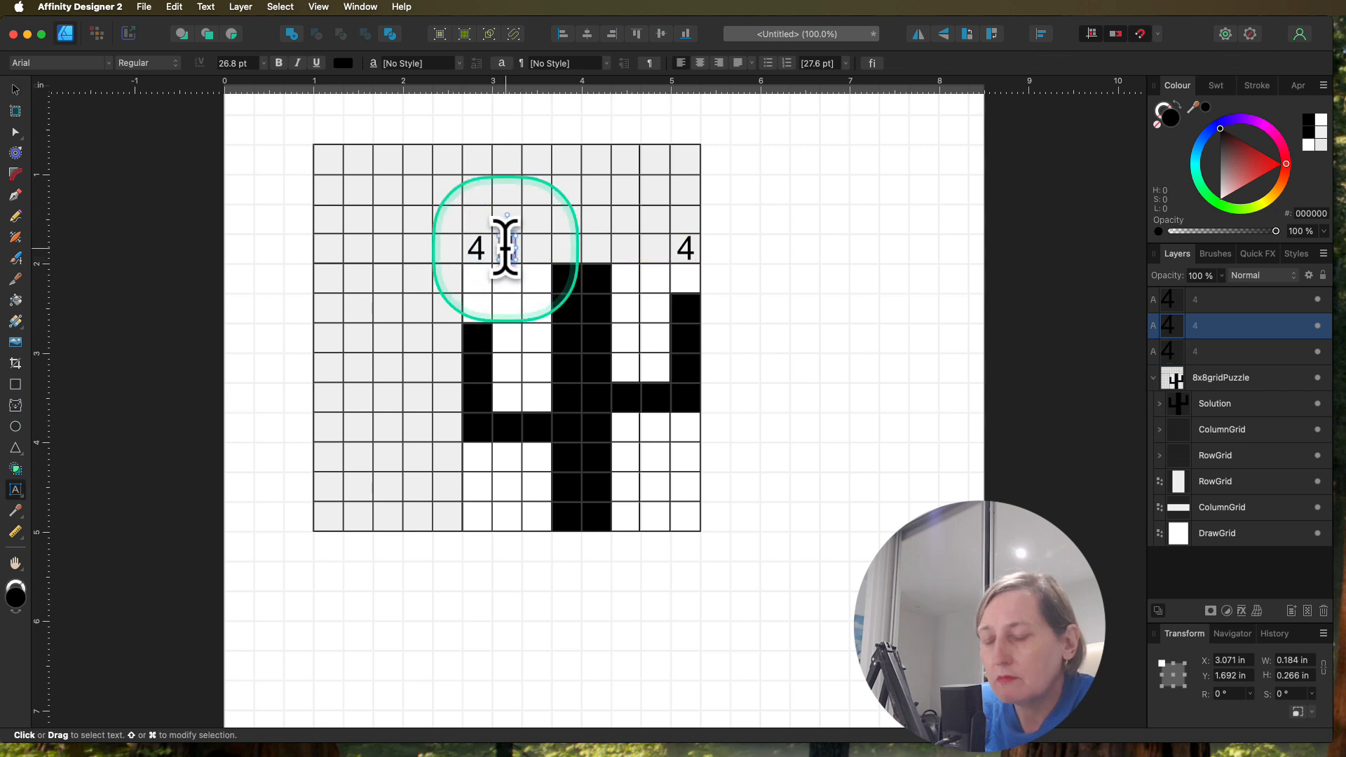
{"action": "type", "text": "1"}
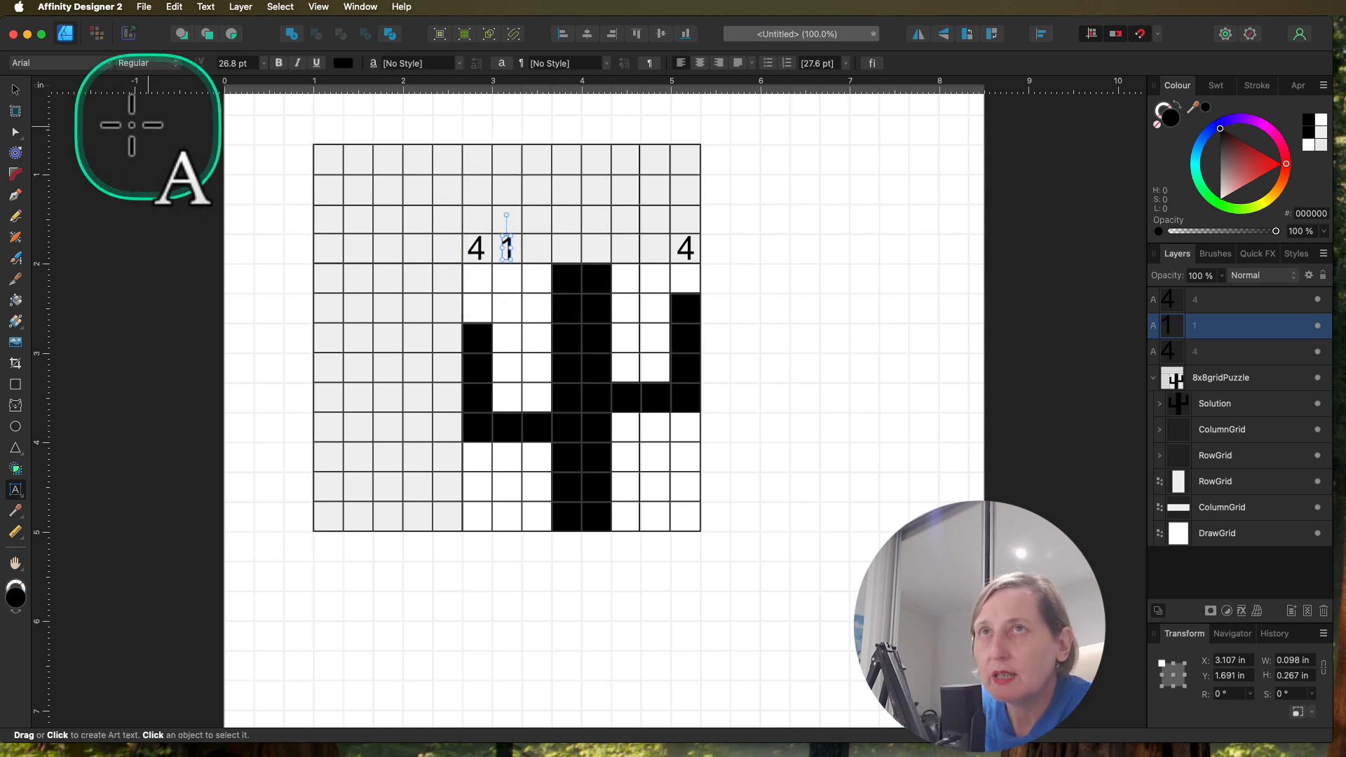
{"action": "type", "text": "v"}
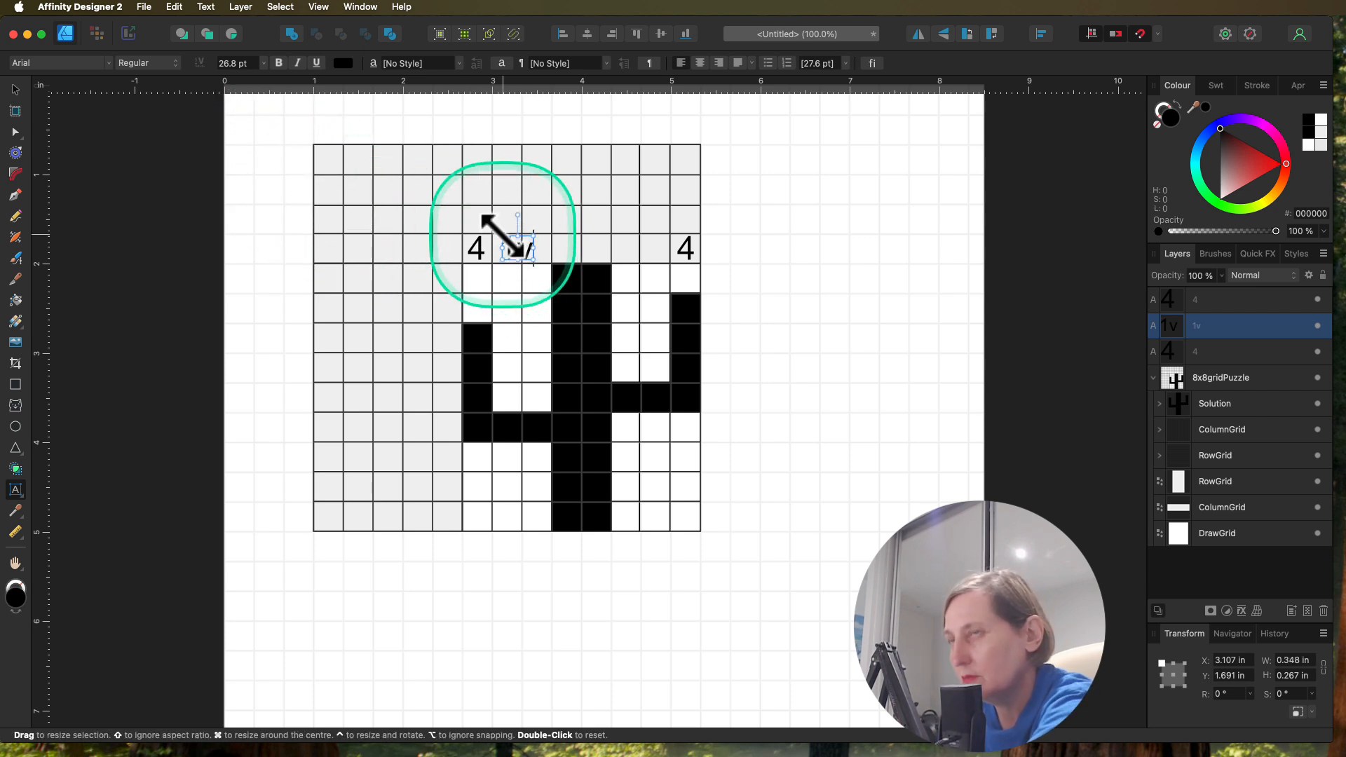
{"action": "key", "text": "BackSpace"}
{"action": "left_click", "coordinate": [16, 90]}
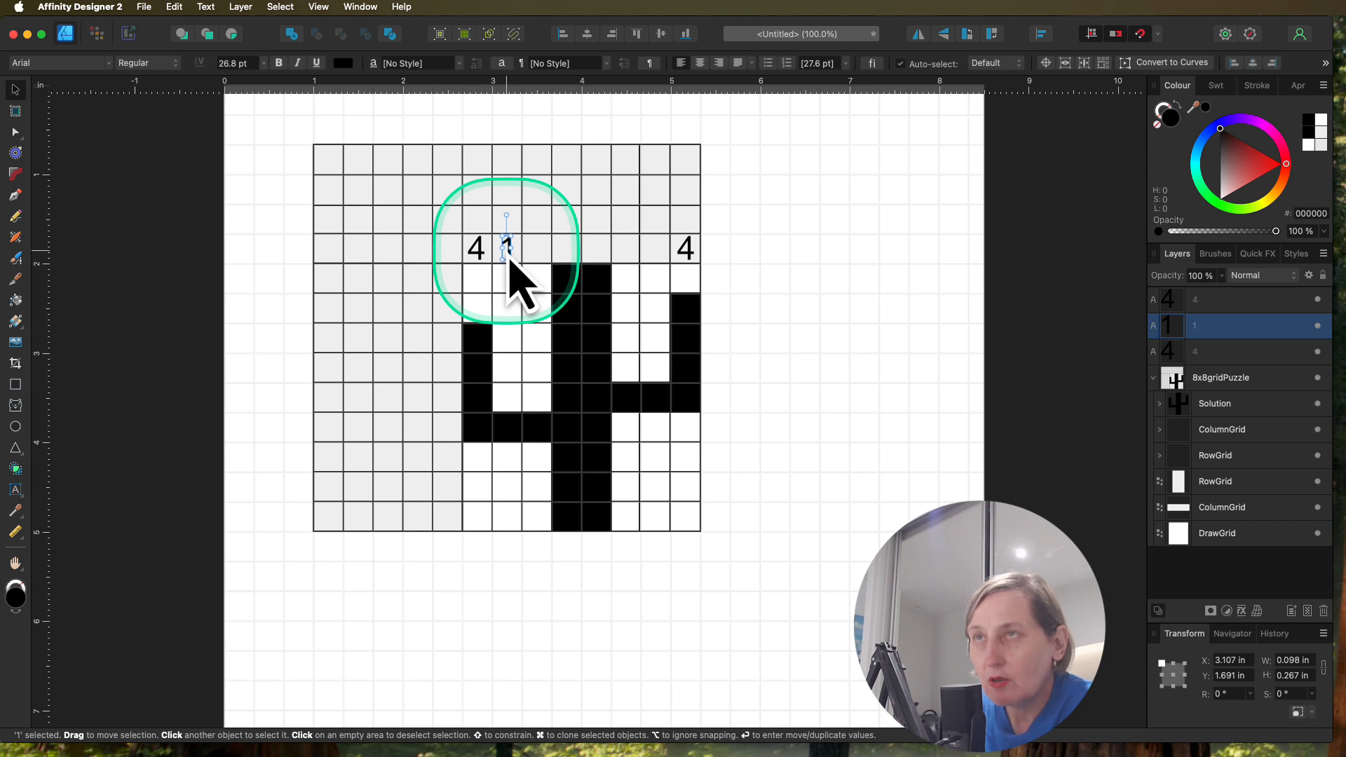
Step: Copy the clue 1 into the grey cells directly above the third, fourth, sixth and seventh columns
{"action": "left_click_drag", "start_coordinate": [510, 258], "coordinate": [544, 259]}
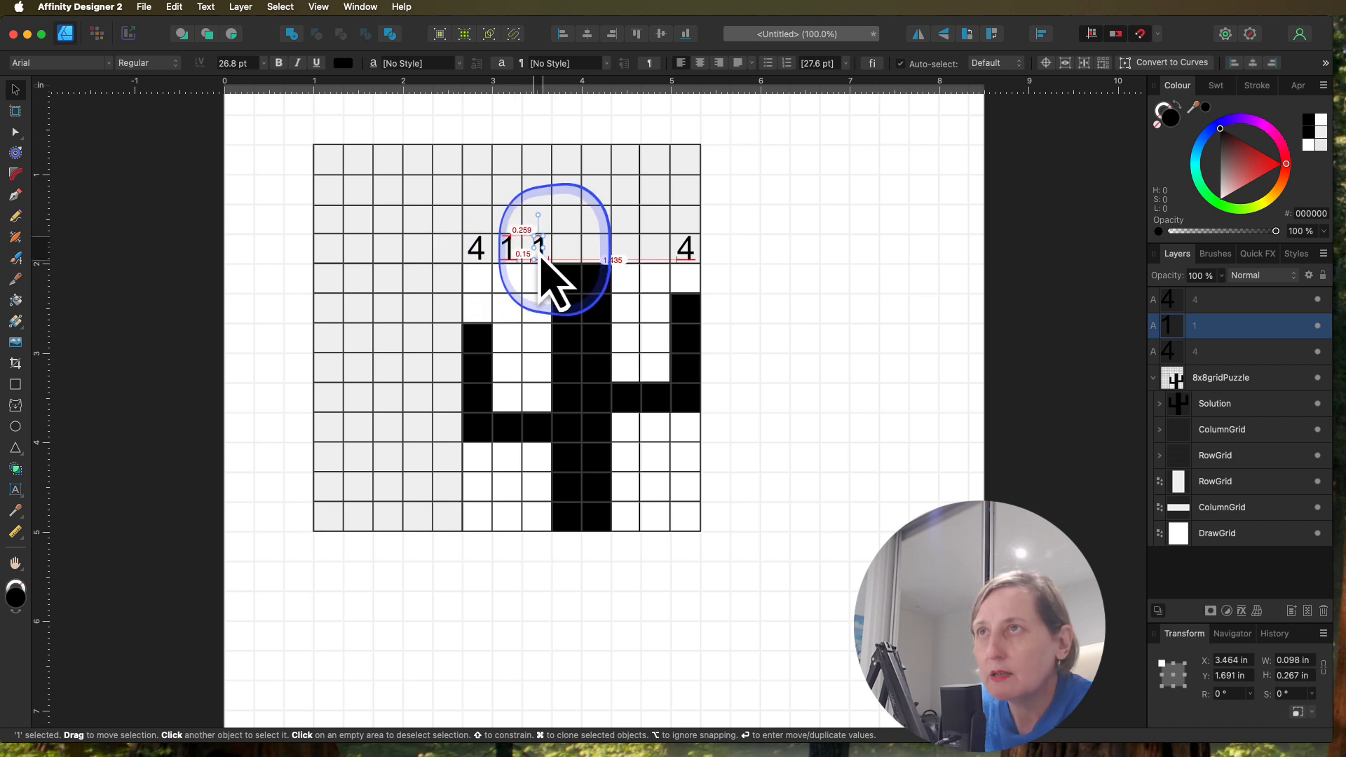
{"action": "left_click_drag", "start_coordinate": [540, 255], "coordinate": [657, 258]}
{"action": "left_click", "coordinate": [542, 257]}
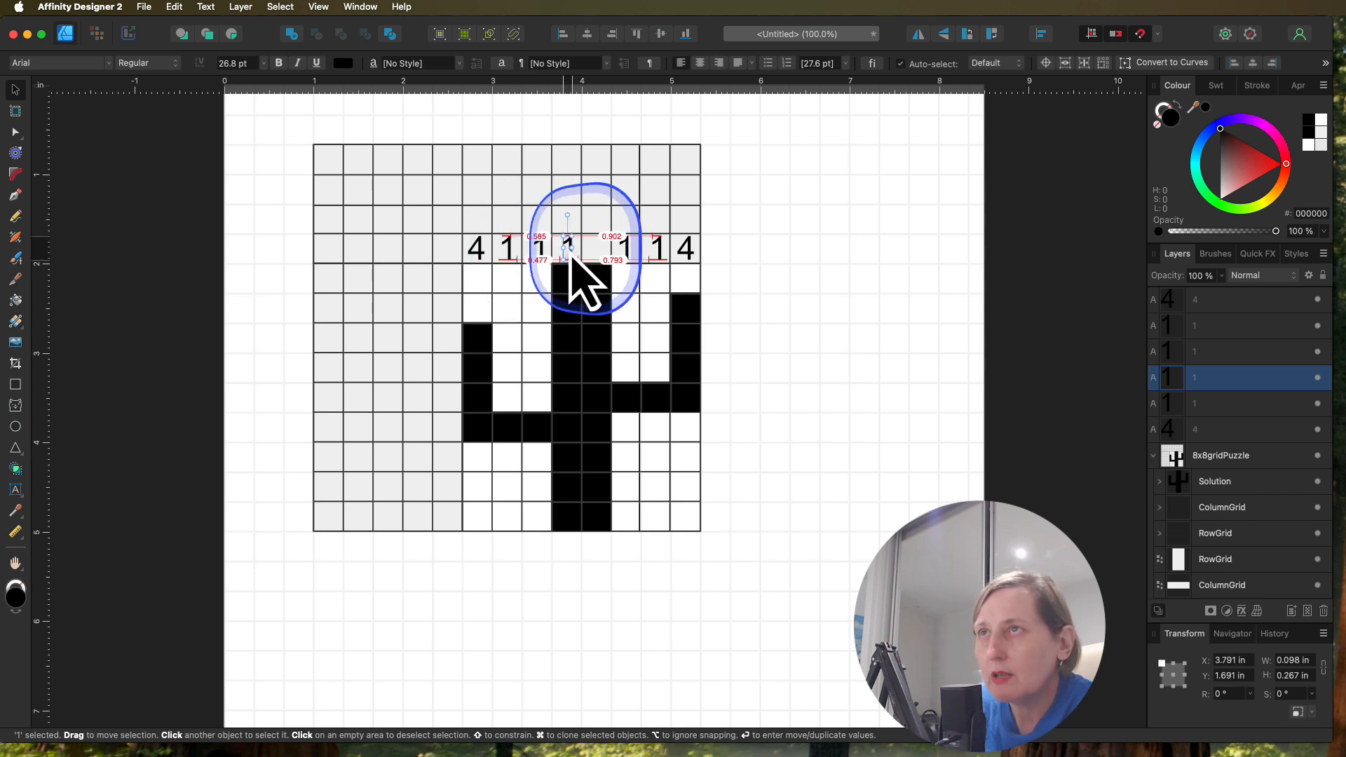
Step: Change the clue above the fourth column to 8 and copy it above the fifth column
{"action": "double_click", "coordinate": [570, 253]}
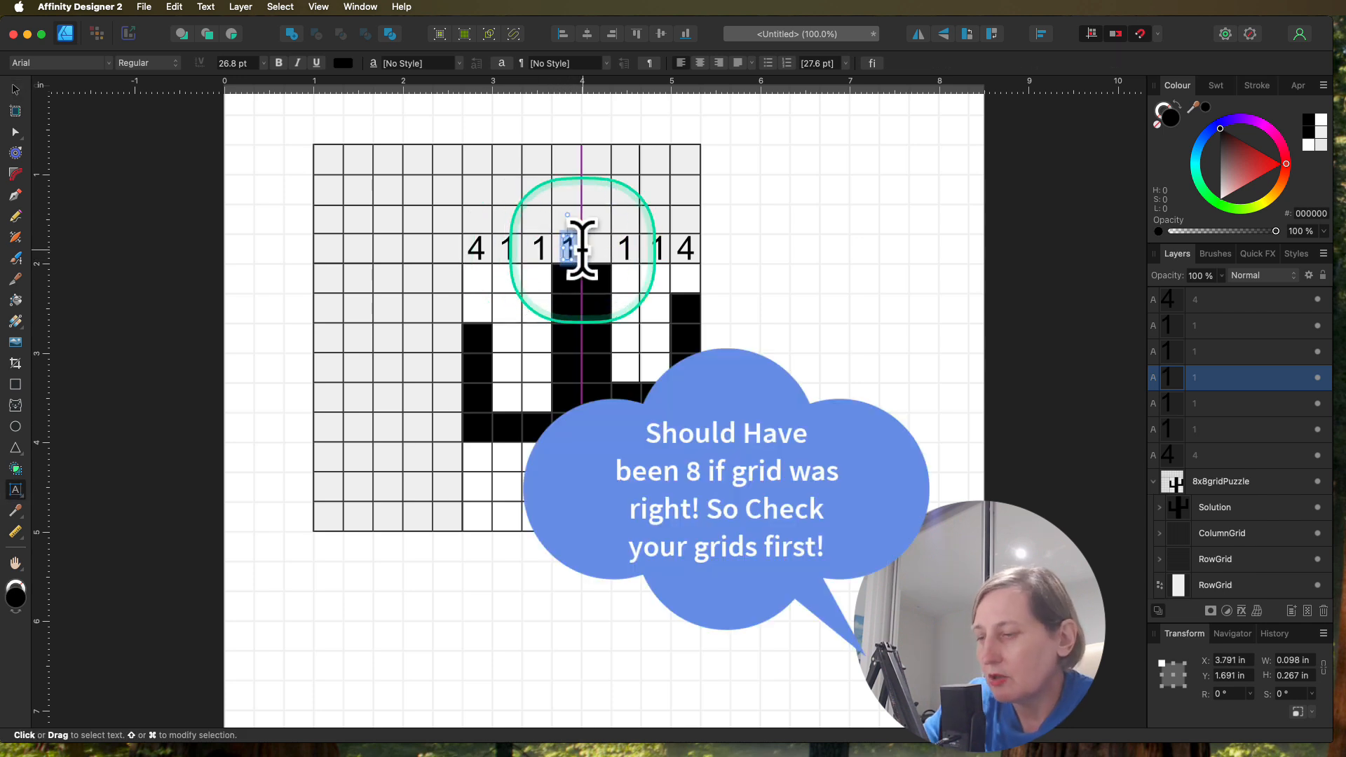
{"action": "type", "text": "8"}
{"action": "key", "text": "Escape"}
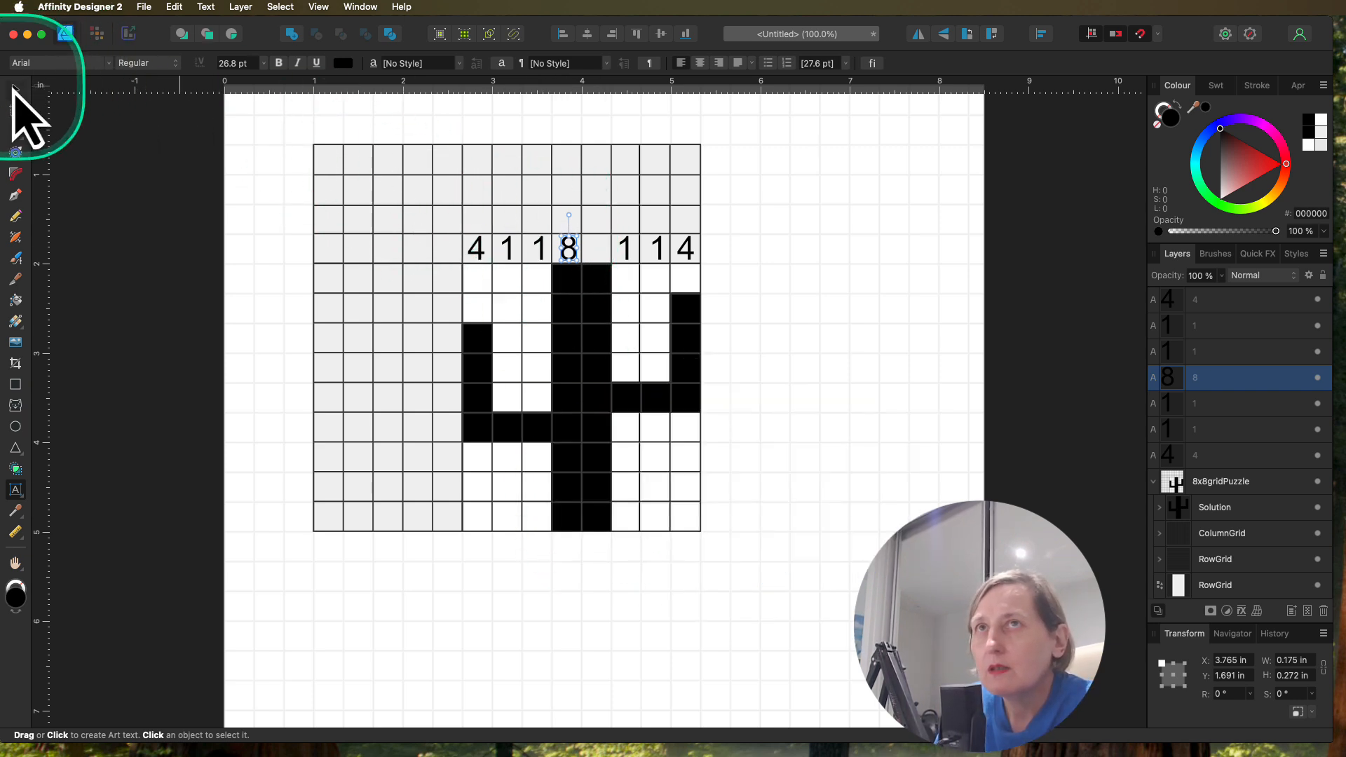
{"action": "left_click", "coordinate": [15, 90]}
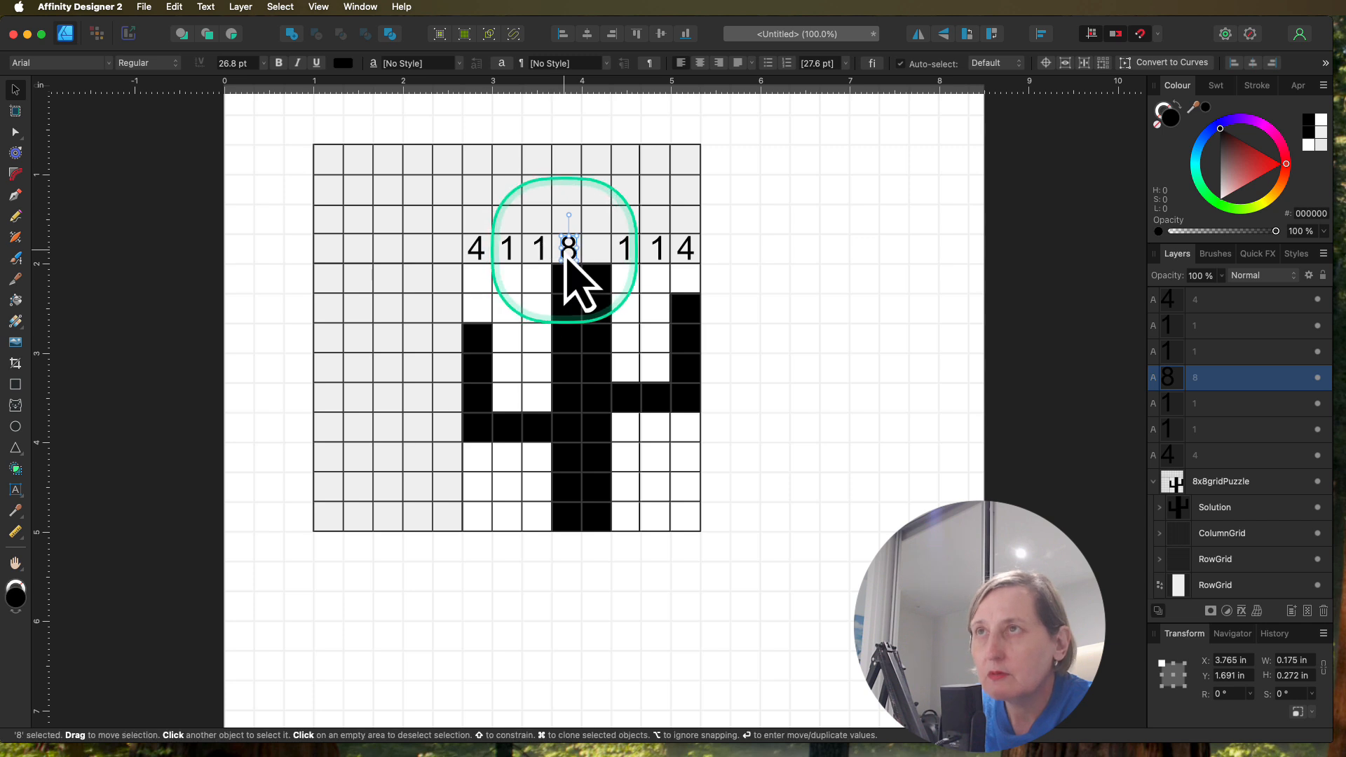
{"action": "left_click_drag", "start_coordinate": [570, 254], "coordinate": [601, 261]}
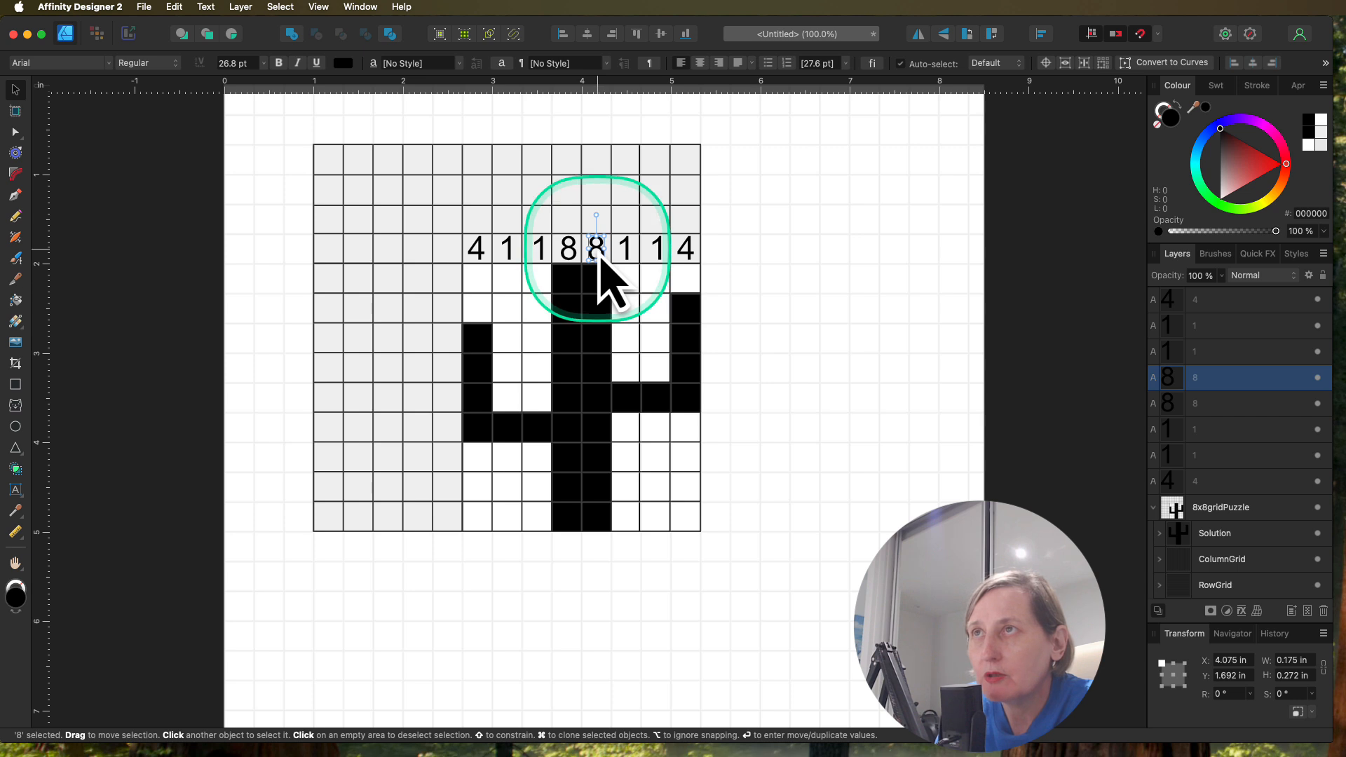
Step: Copy an 8 into the grey cell directly beside the drawing area's first row and change it to 2
{"action": "mouse_move", "coordinate": [599, 256]}
{"action": "left_mouse_down"}
{"action": "mouse_move", "coordinate": [535, 280]}
{"action": "mouse_move", "coordinate": [448, 278]}
{"action": "left_mouse_up"}
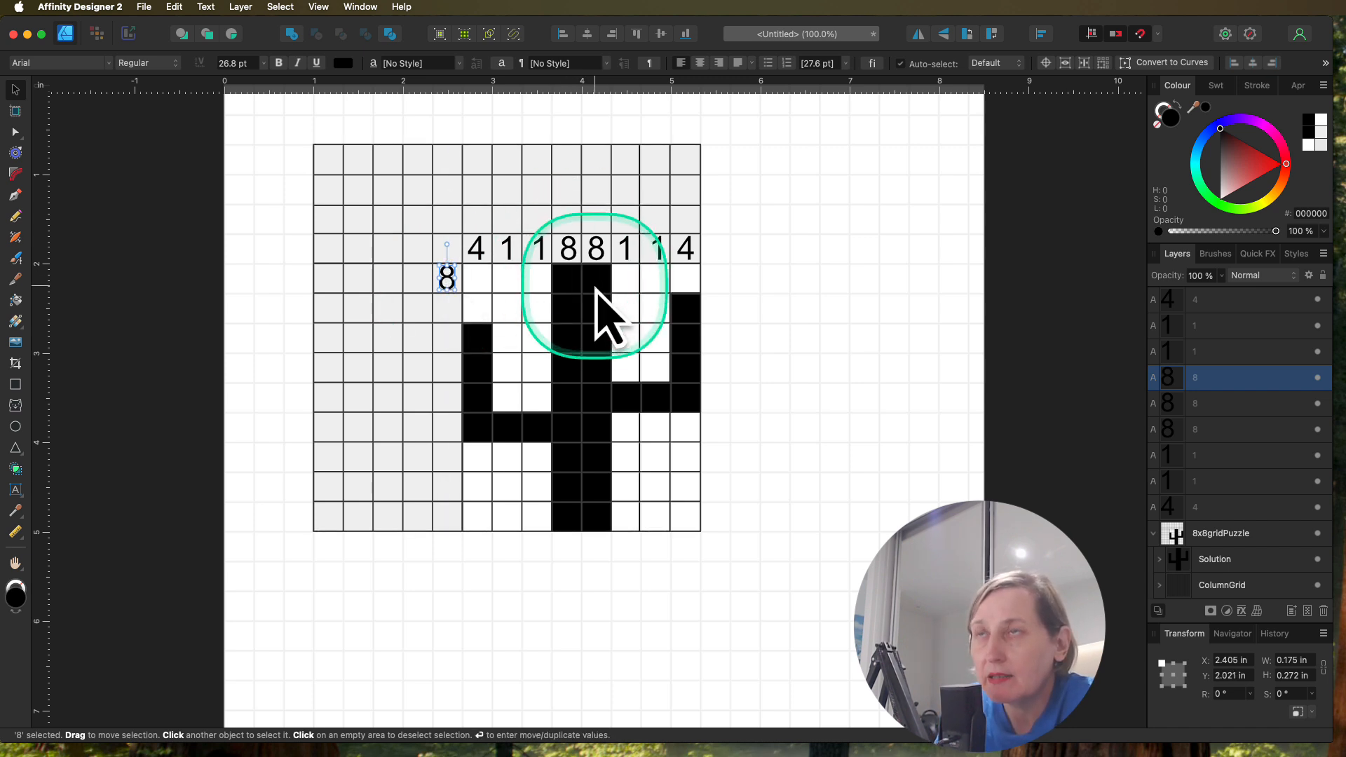
{"action": "double_click", "coordinate": [448, 276]}
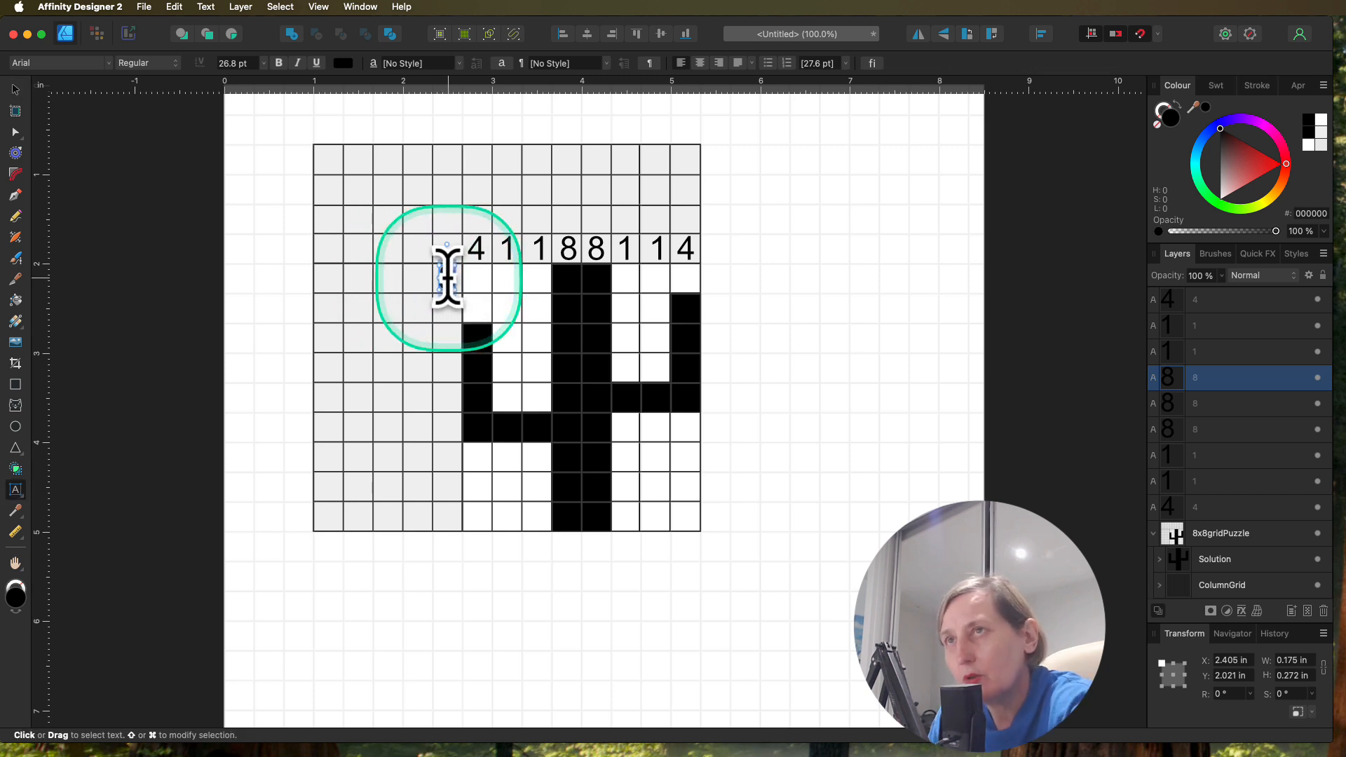
{"action": "type", "text": "2"}
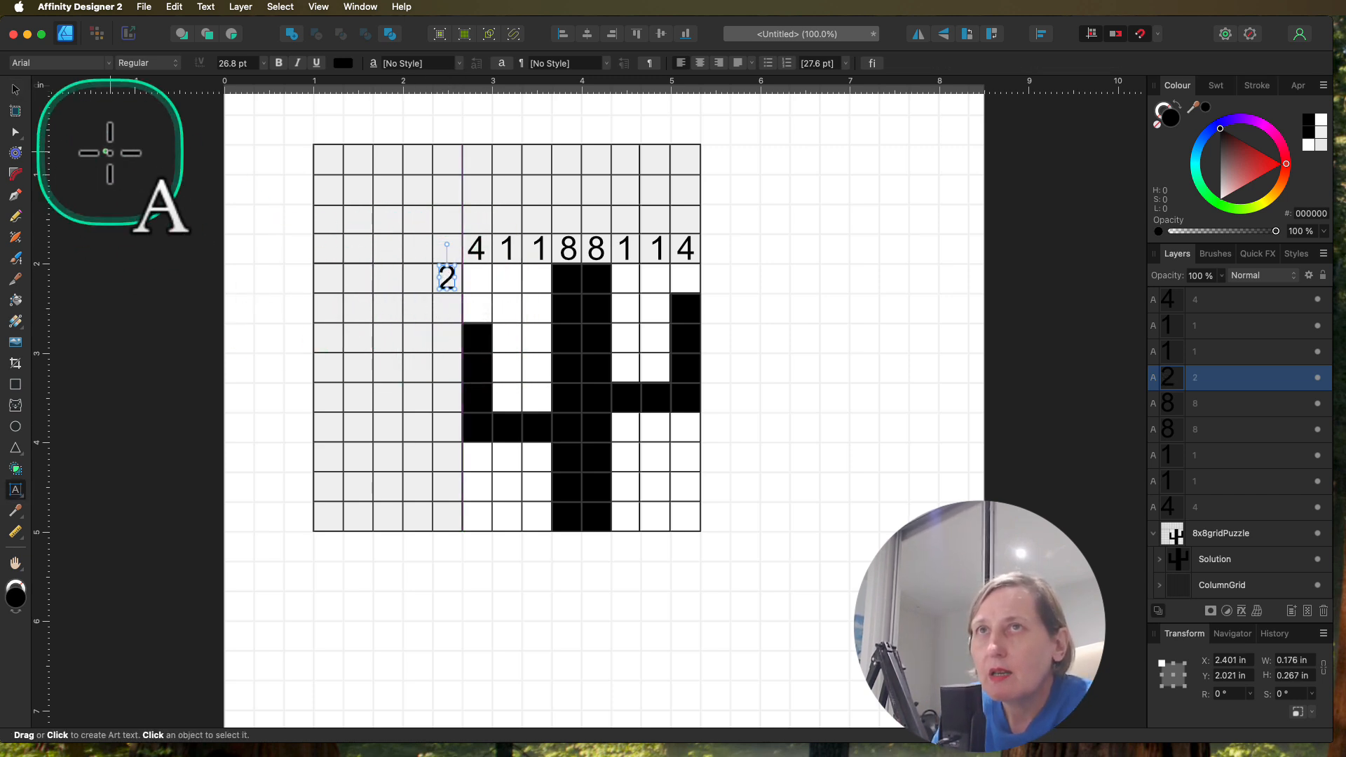
{"action": "left_click", "coordinate": [15, 90]}
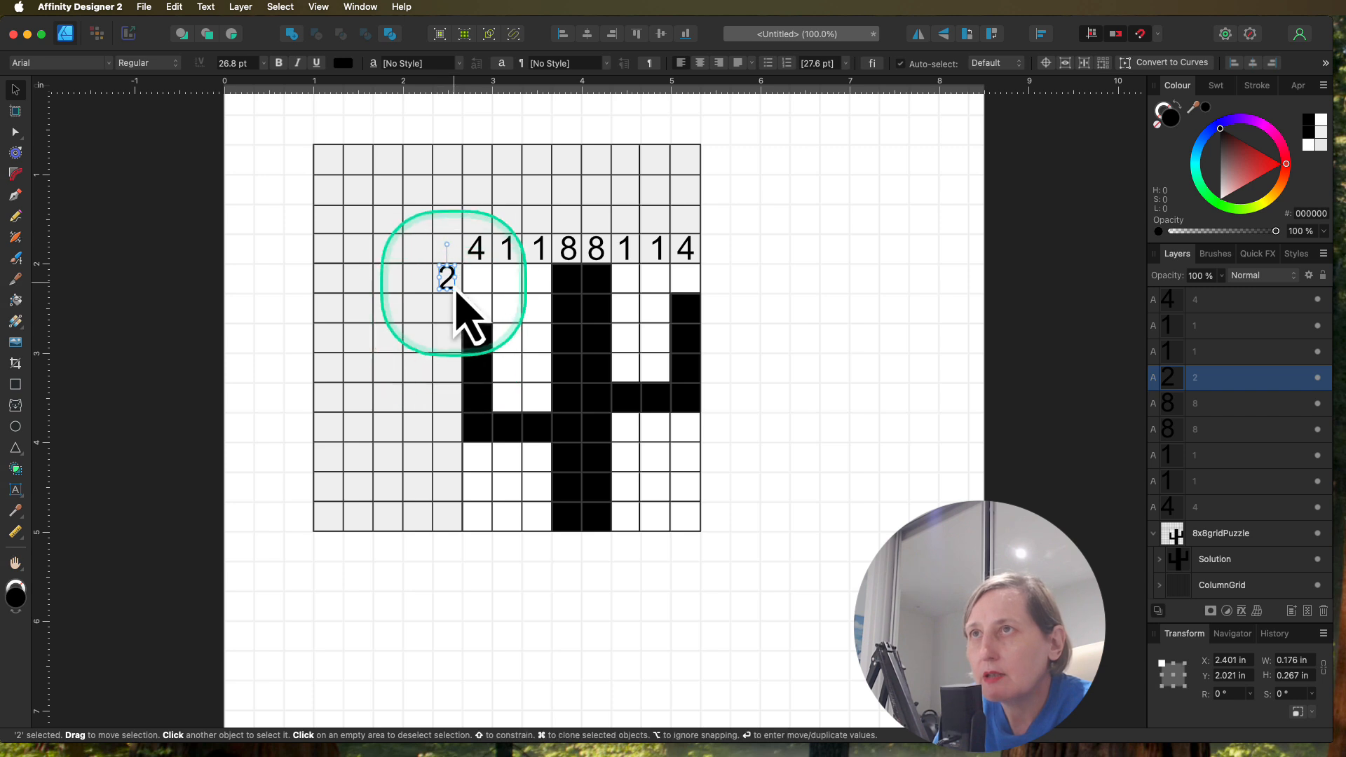
Step: Copy the clue 2 beside the second, third and fourth rows, leaving one empty clue cell before the drawing area
{"action": "left_click_drag", "start_coordinate": [449, 282], "coordinate": [419, 319]}
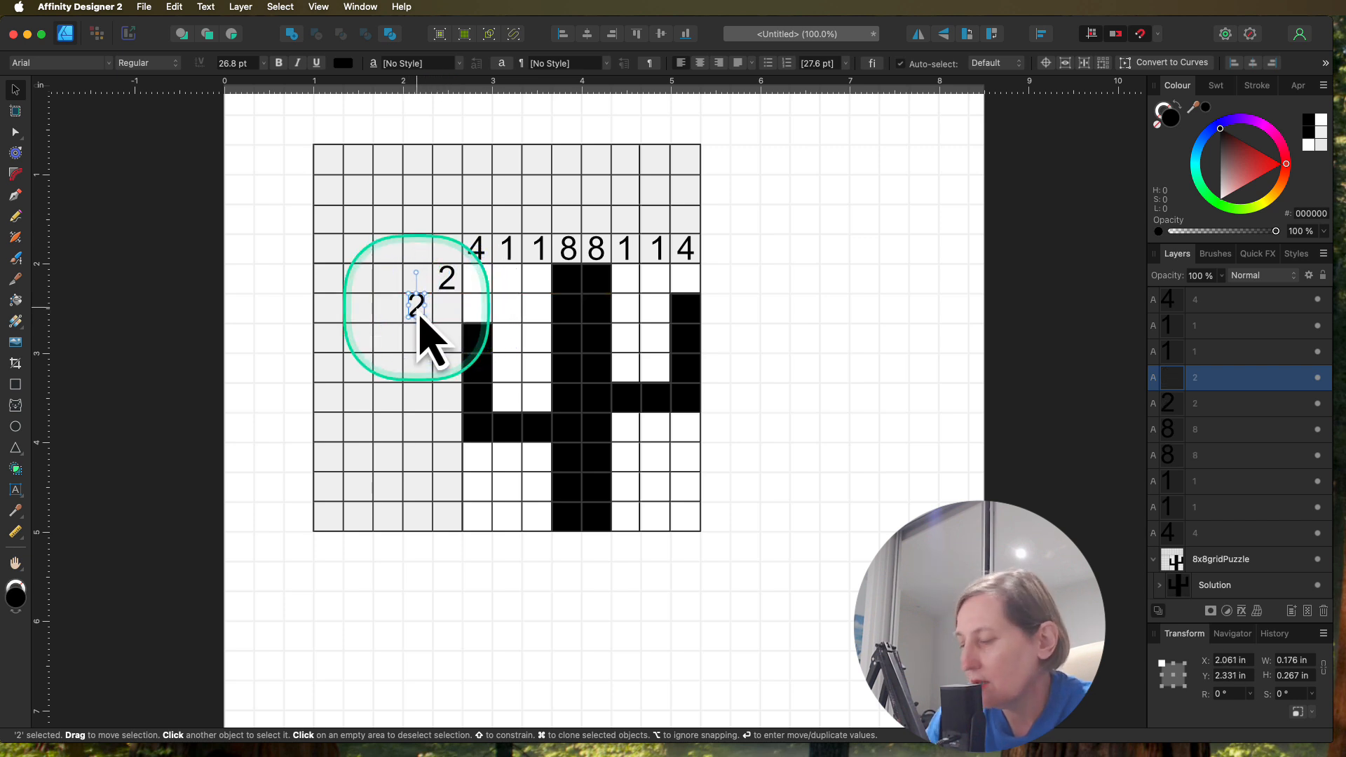
{"action": "key", "text": "Down"}
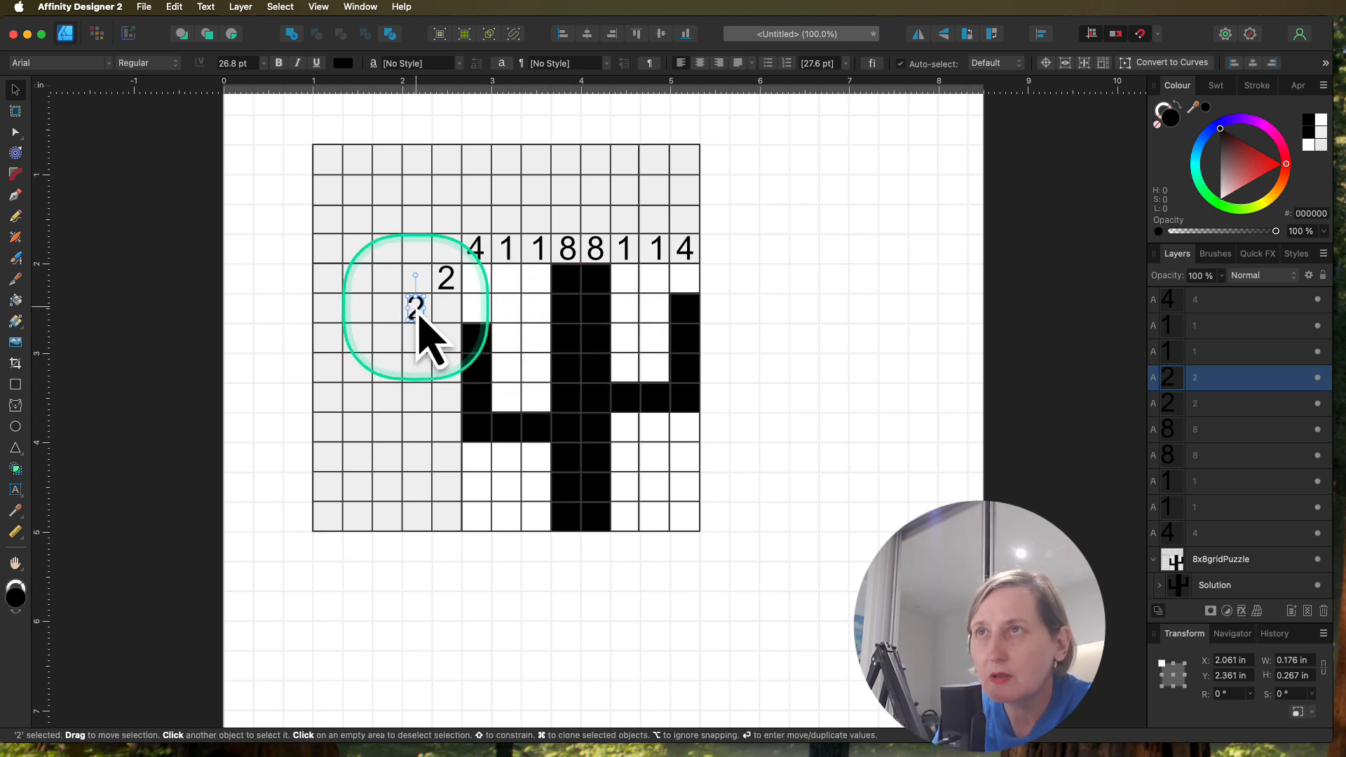
{"action": "left_click_drag", "start_coordinate": [419, 317], "coordinate": [418, 347]}
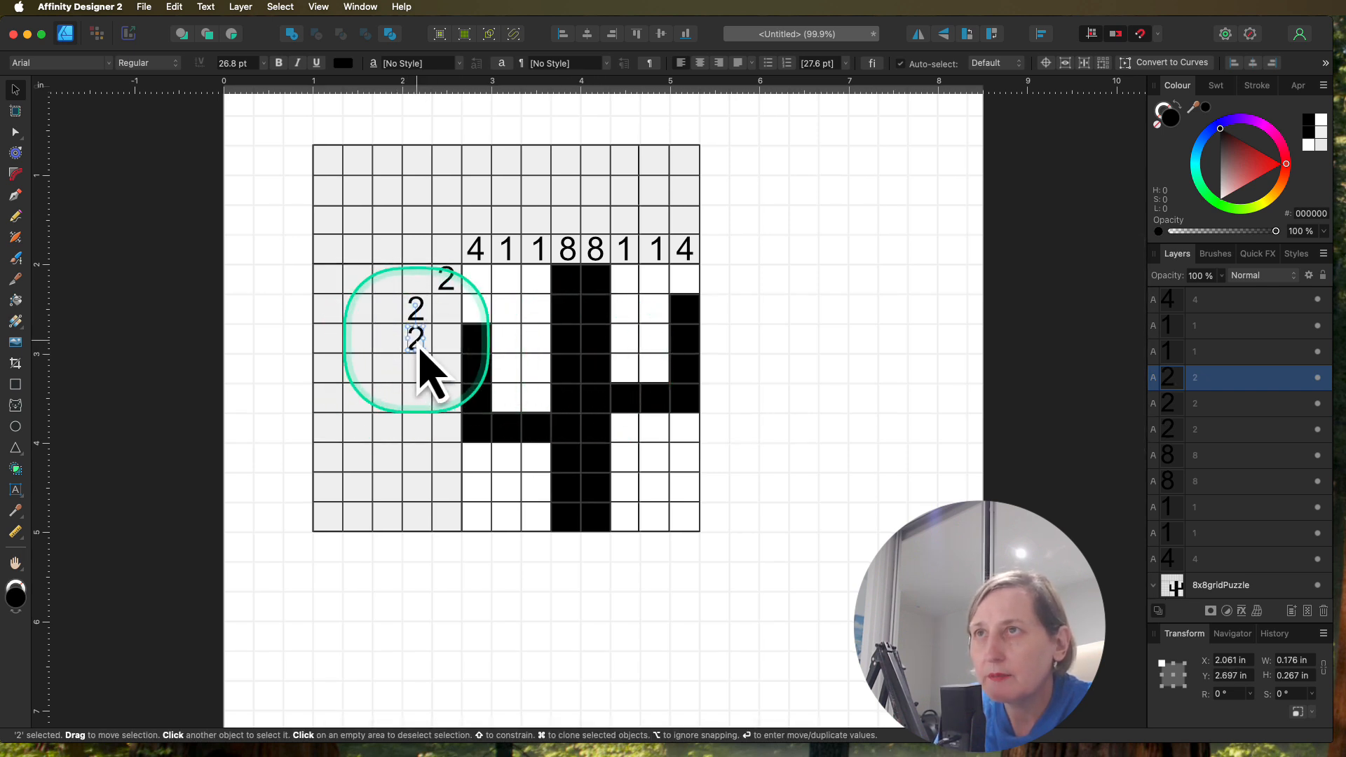
{"action": "scroll", "coordinate": [419, 350], "scroll_direction": "up", "scroll_amount": 2}
{"action": "left_click_drag", "start_coordinate": [419, 346], "coordinate": [419, 382]}
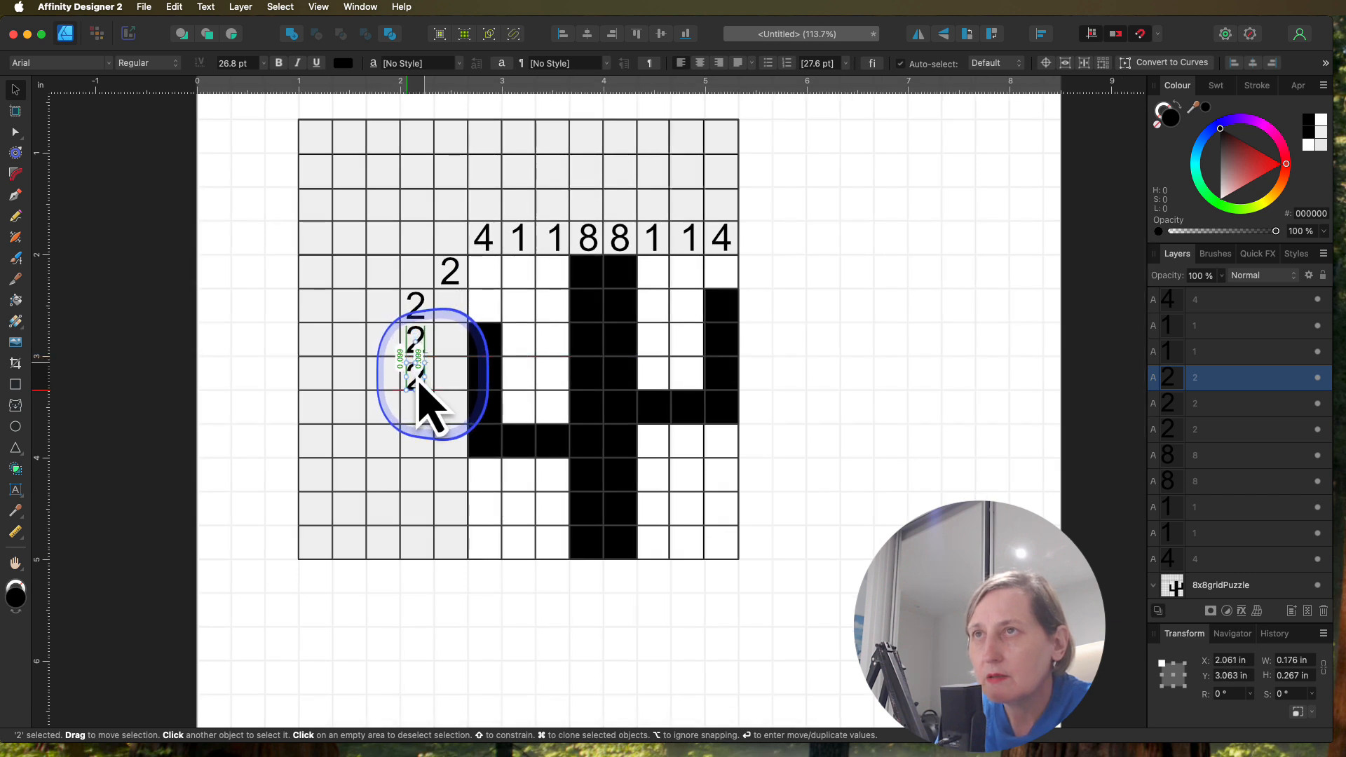
{"action": "left_click_drag", "start_coordinate": [418, 385], "coordinate": [418, 384]}
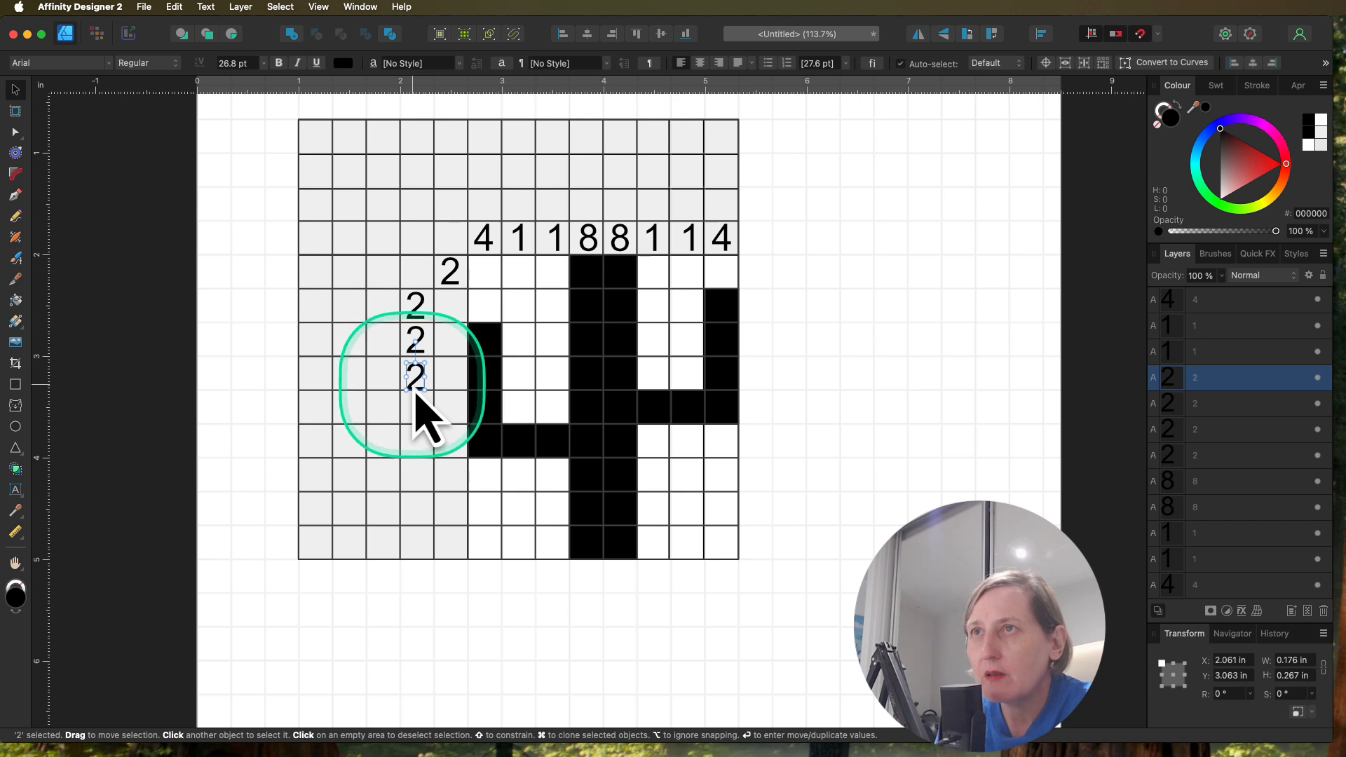
Step: Copy the clue 2 into the grey cells directly beside the bottom three rows of the drawing area
{"action": "scroll", "coordinate": [416, 385], "scroll_direction": "up", "scroll_amount": 1}
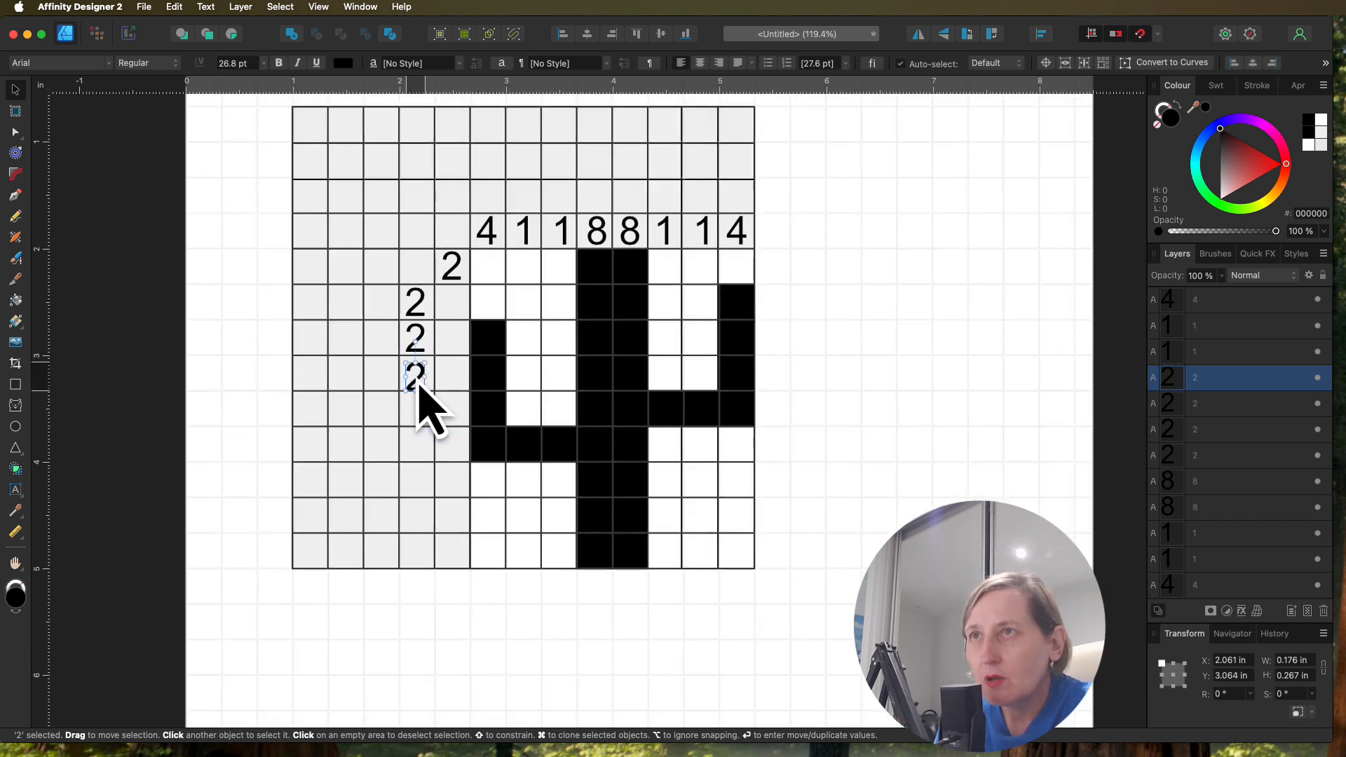
{"action": "left_click_drag", "start_coordinate": [421, 394], "coordinate": [457, 484]}
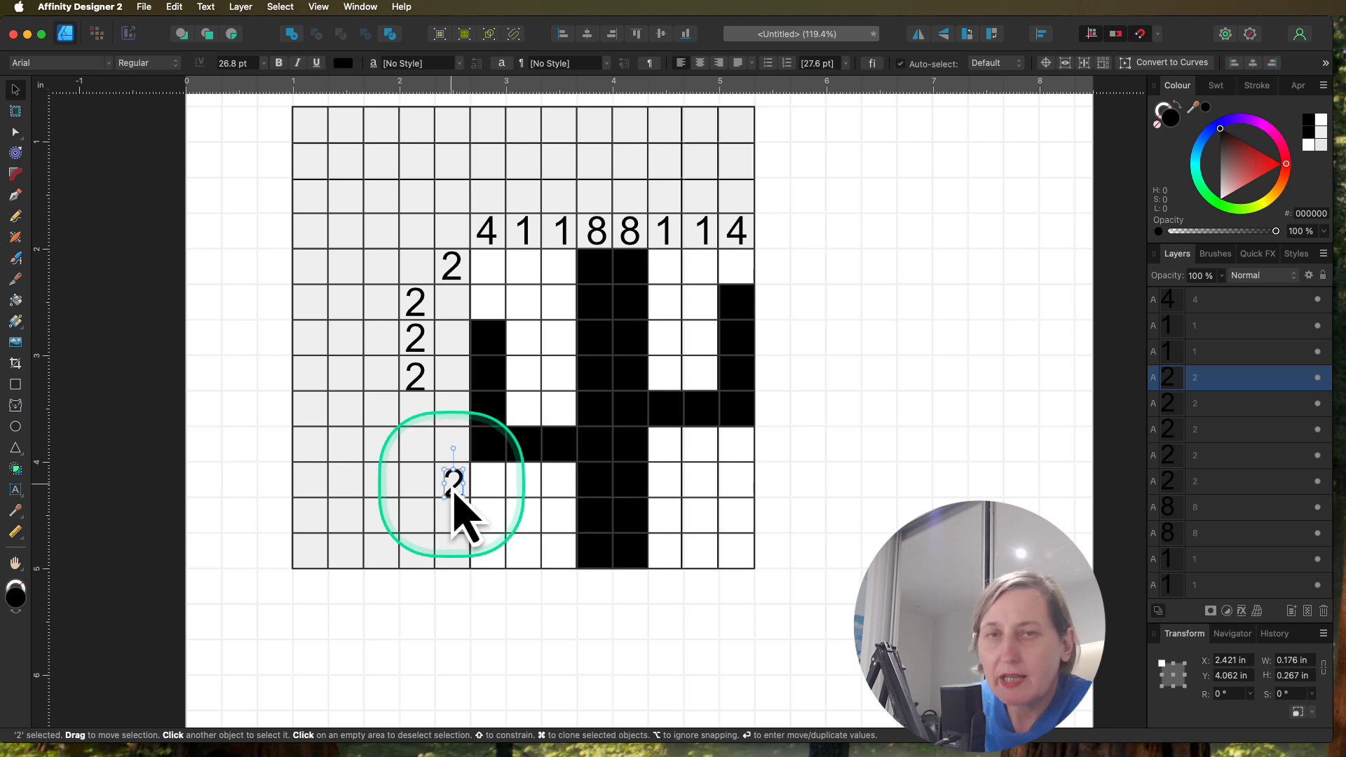
{"action": "left_click_drag", "start_coordinate": [456, 489], "coordinate": [454, 557]}
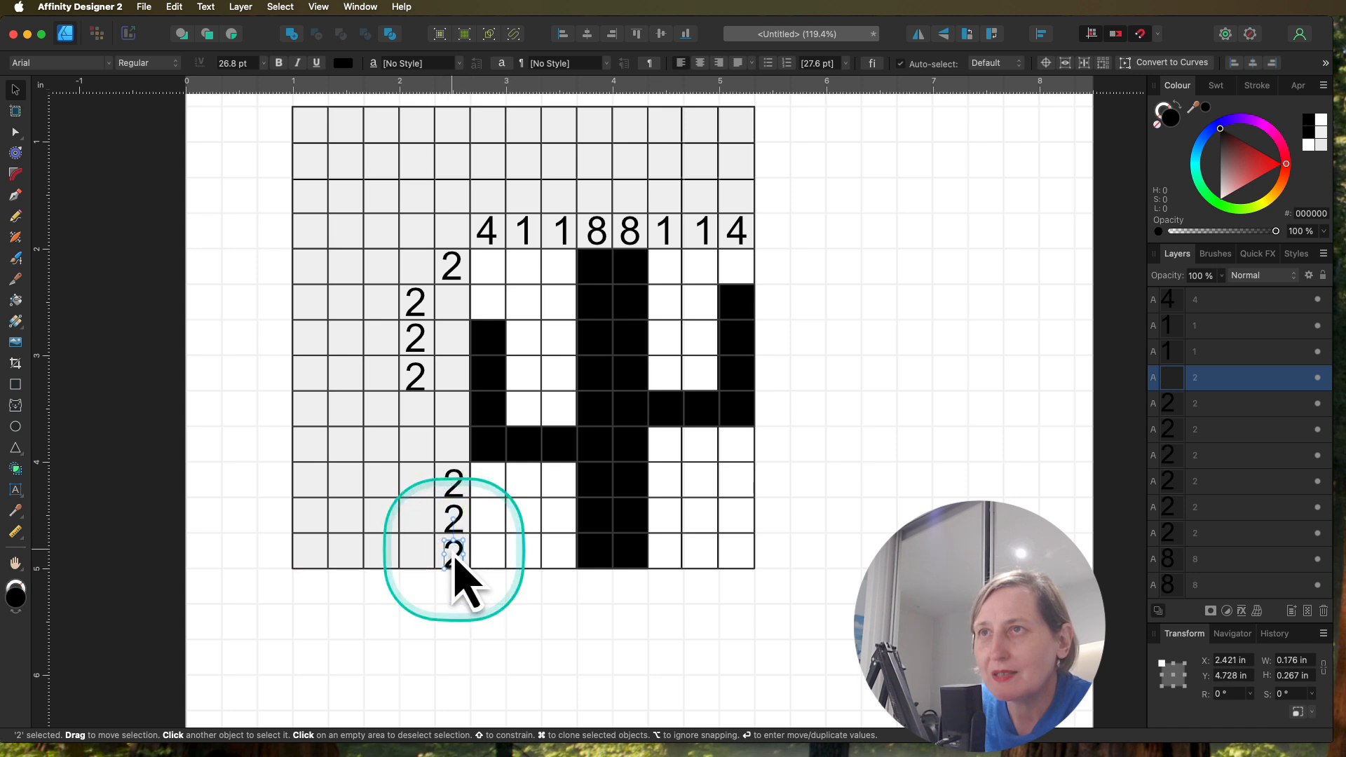
Step: Nudge the fourth row's 2 and the bottom three rows' 2s slightly upward to centre them in their cells
{"action": "left_click", "coordinate": [416, 381]}
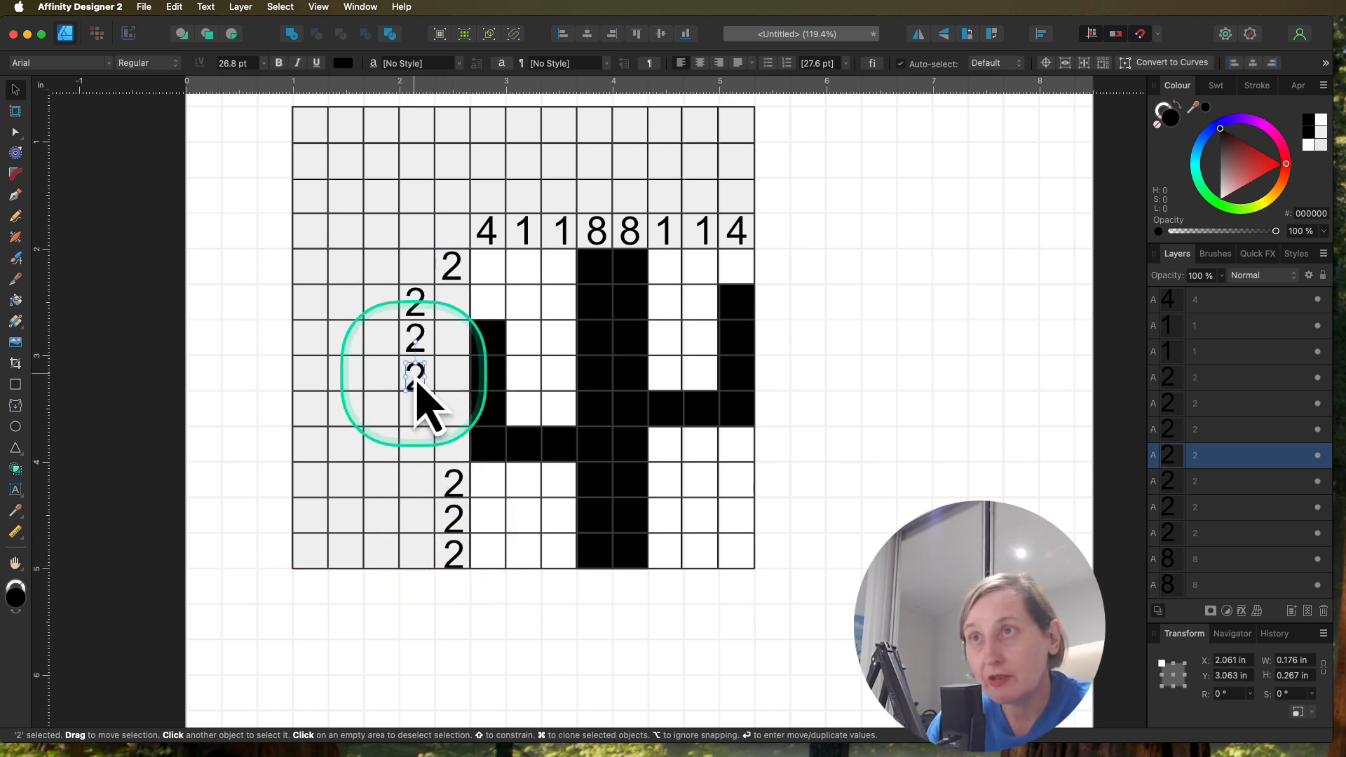
{"action": "key", "text": "Up"}
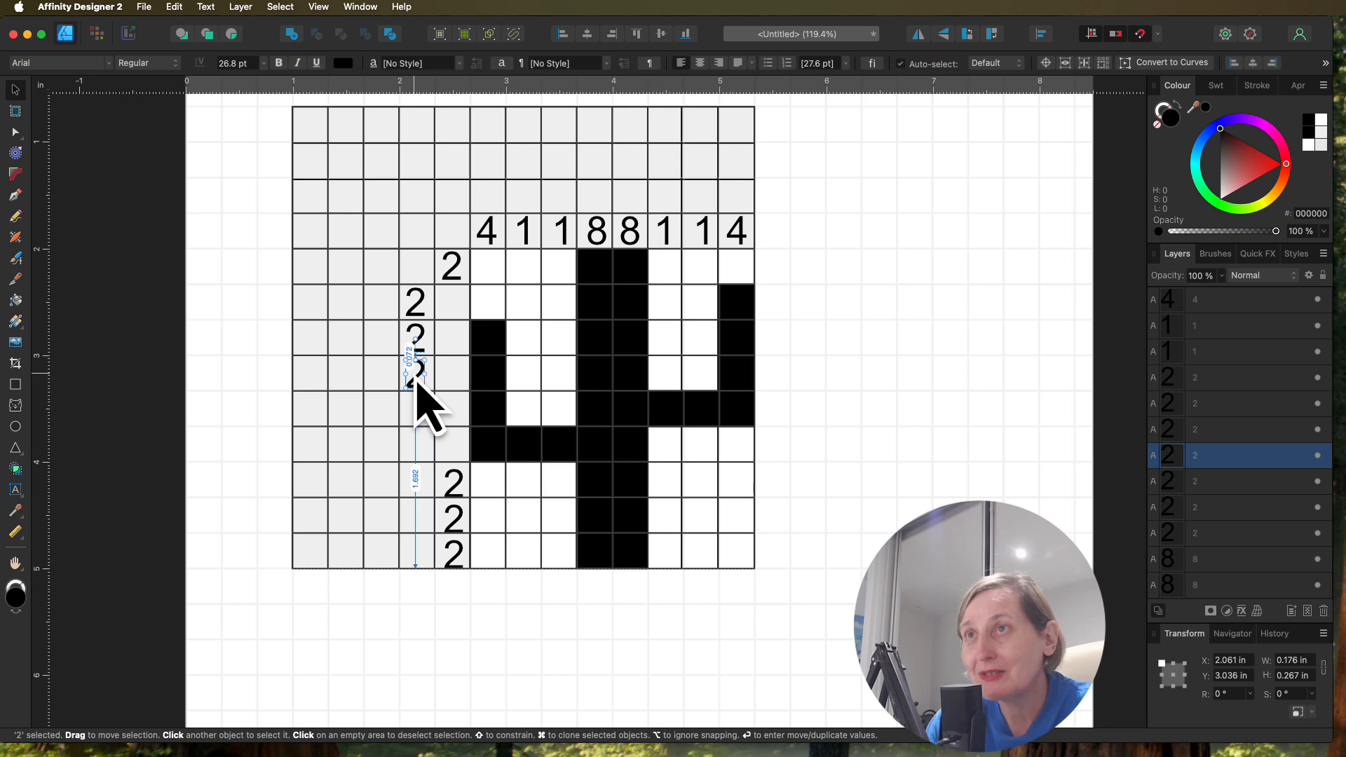
{"action": "left_click", "coordinate": [454, 482]}
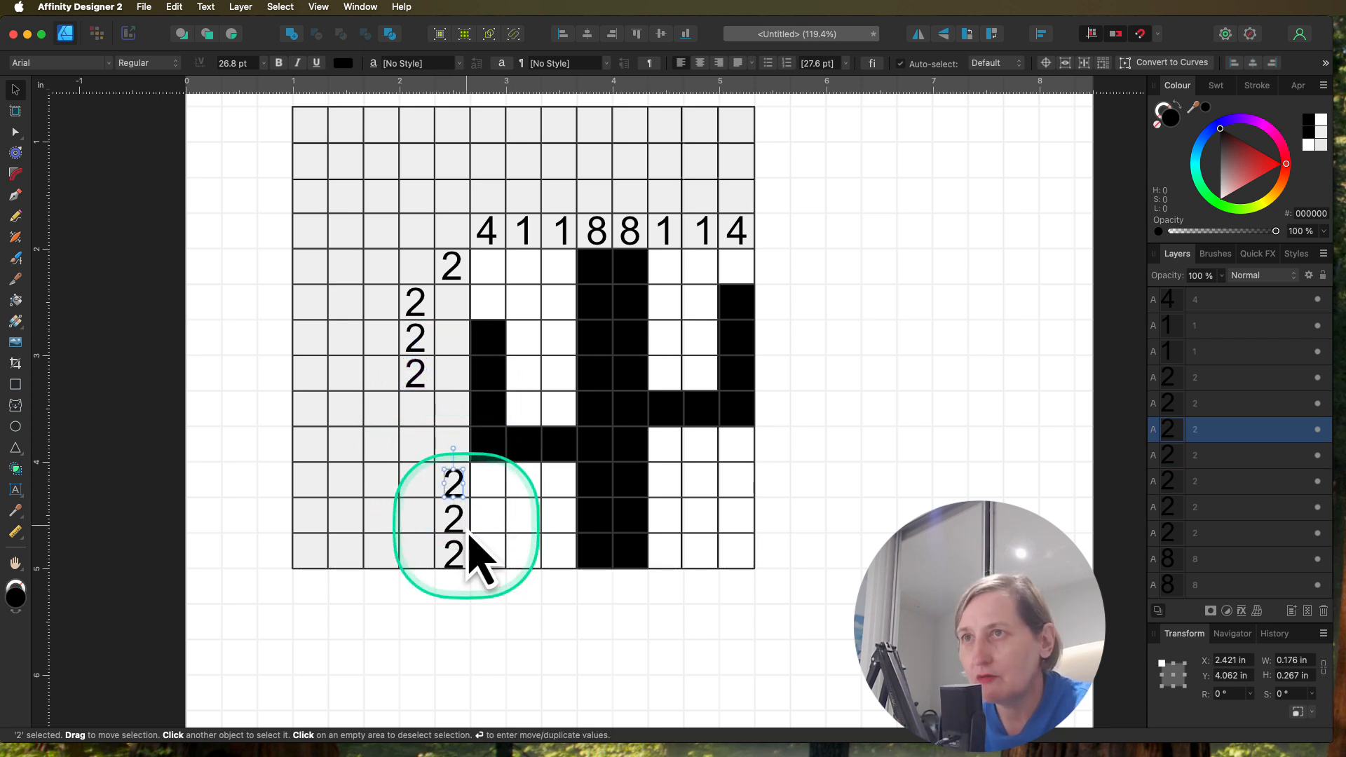
{"action": "left_click", "coordinate": [455, 522], "text": "shift"}
{"action": "left_click", "coordinate": [457, 557], "text": "shift"}
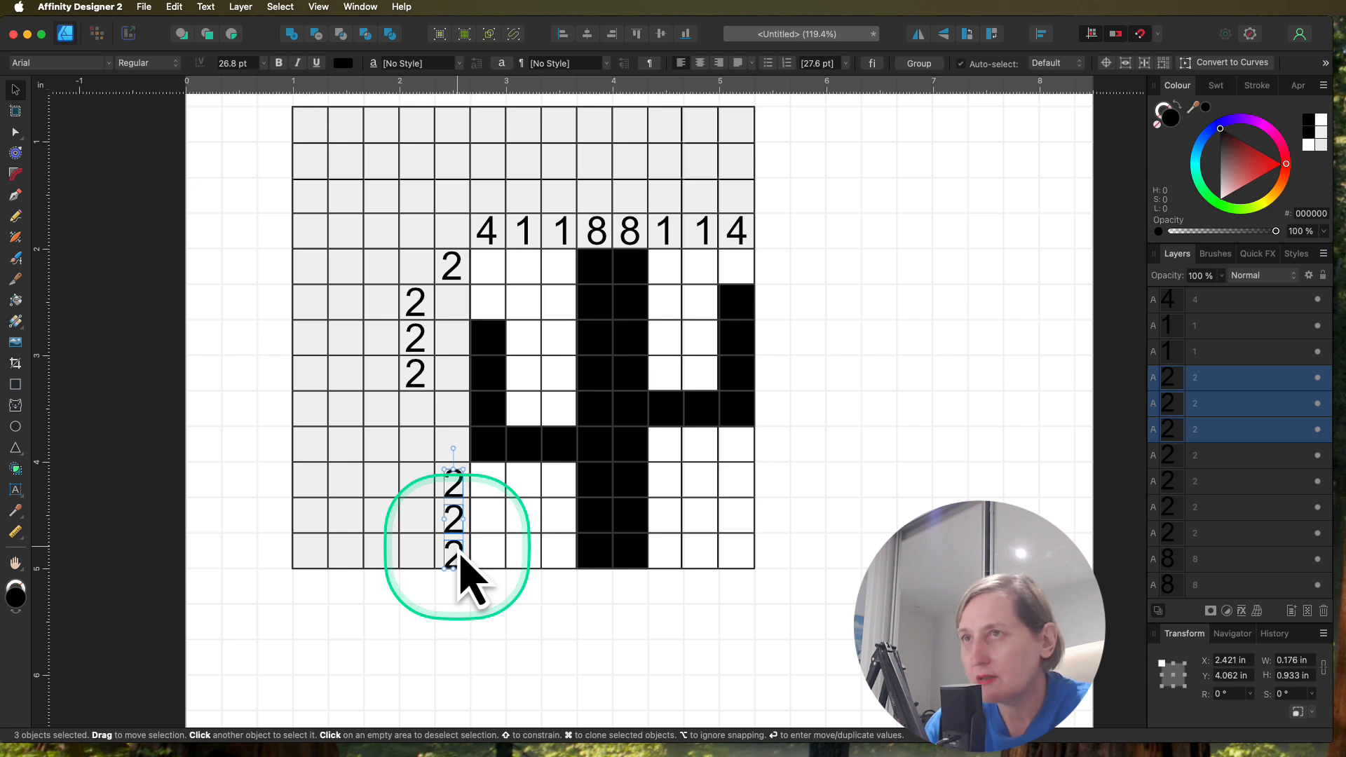
{"action": "left_click_drag", "start_coordinate": [460, 557], "coordinate": [461, 556]}
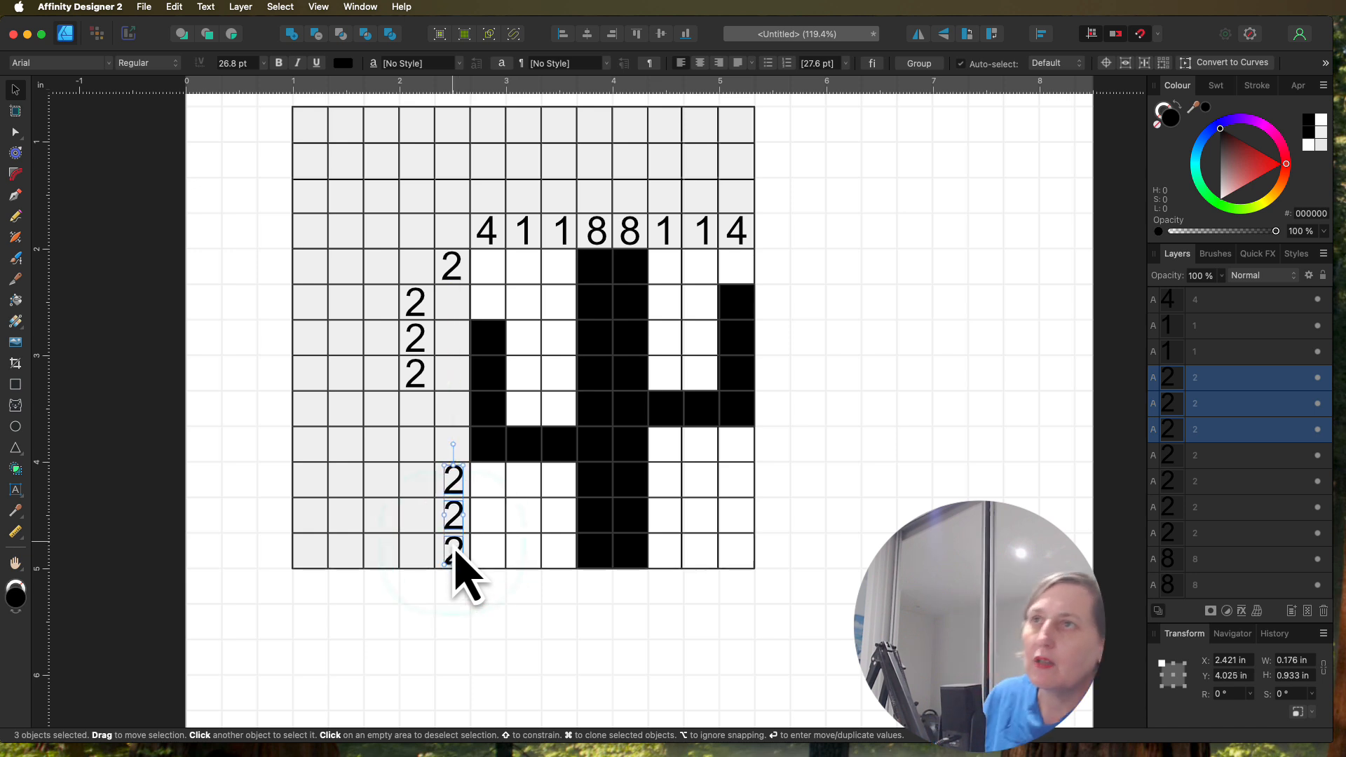
Step: Copy a 1 from the column clues to follow the second row's 2 and to flank the third row's 2
{"action": "left_click", "coordinate": [411, 354]}
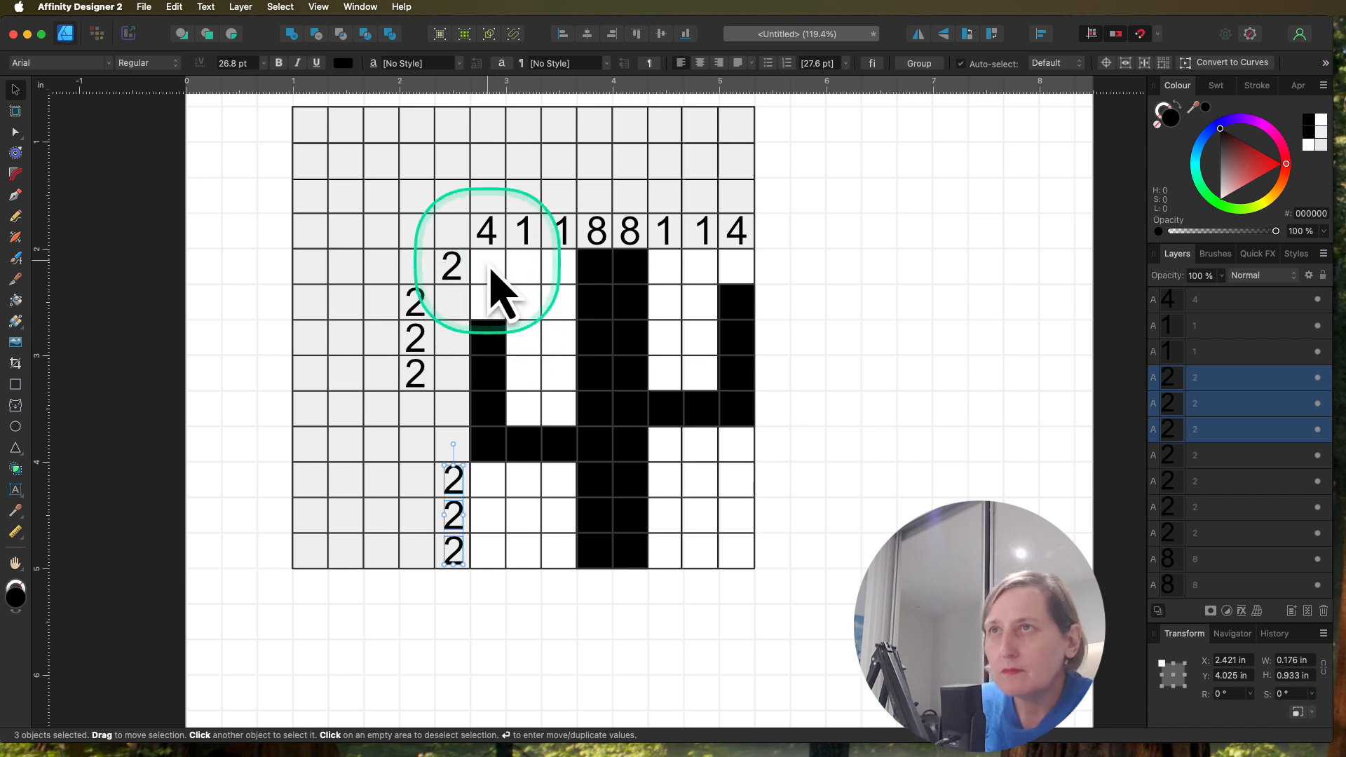
{"action": "left_click", "coordinate": [527, 236]}
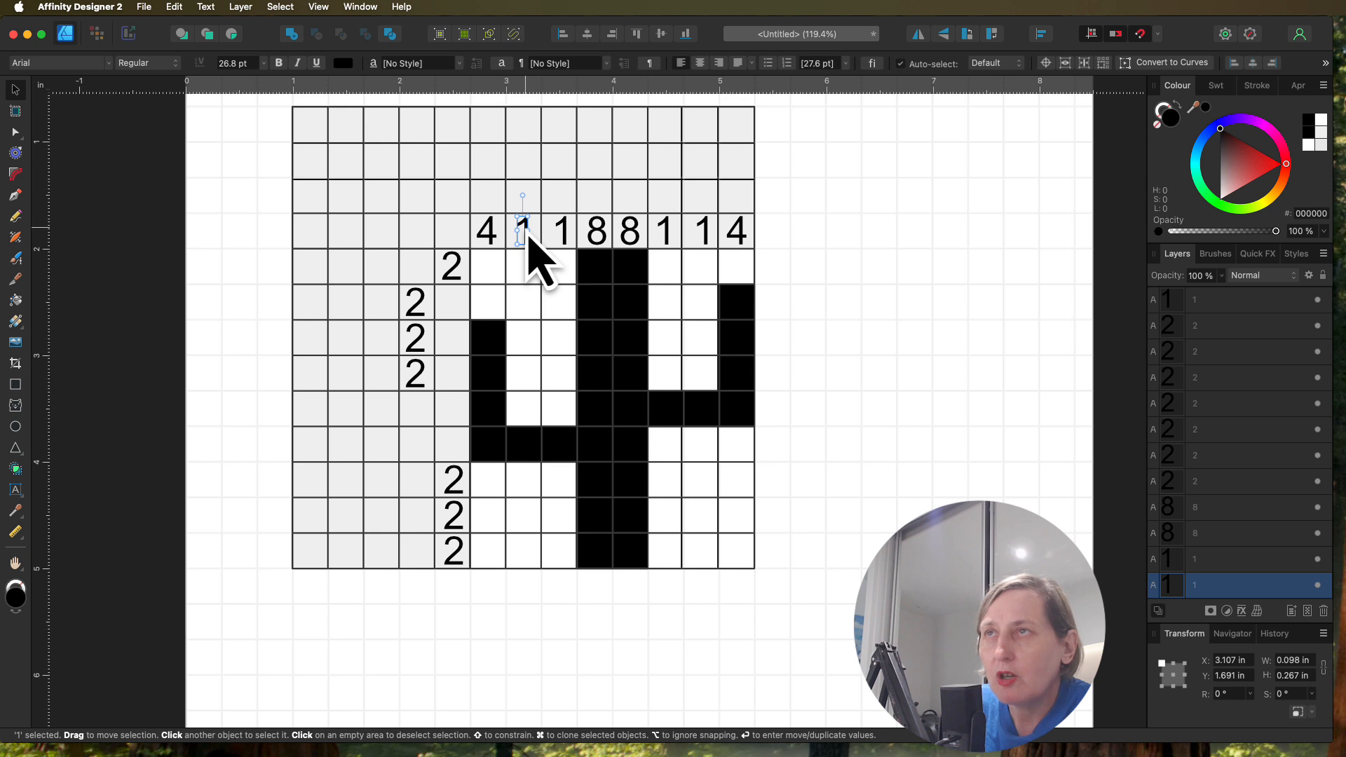
{"action": "left_click_drag", "start_coordinate": [528, 237], "coordinate": [458, 312]}
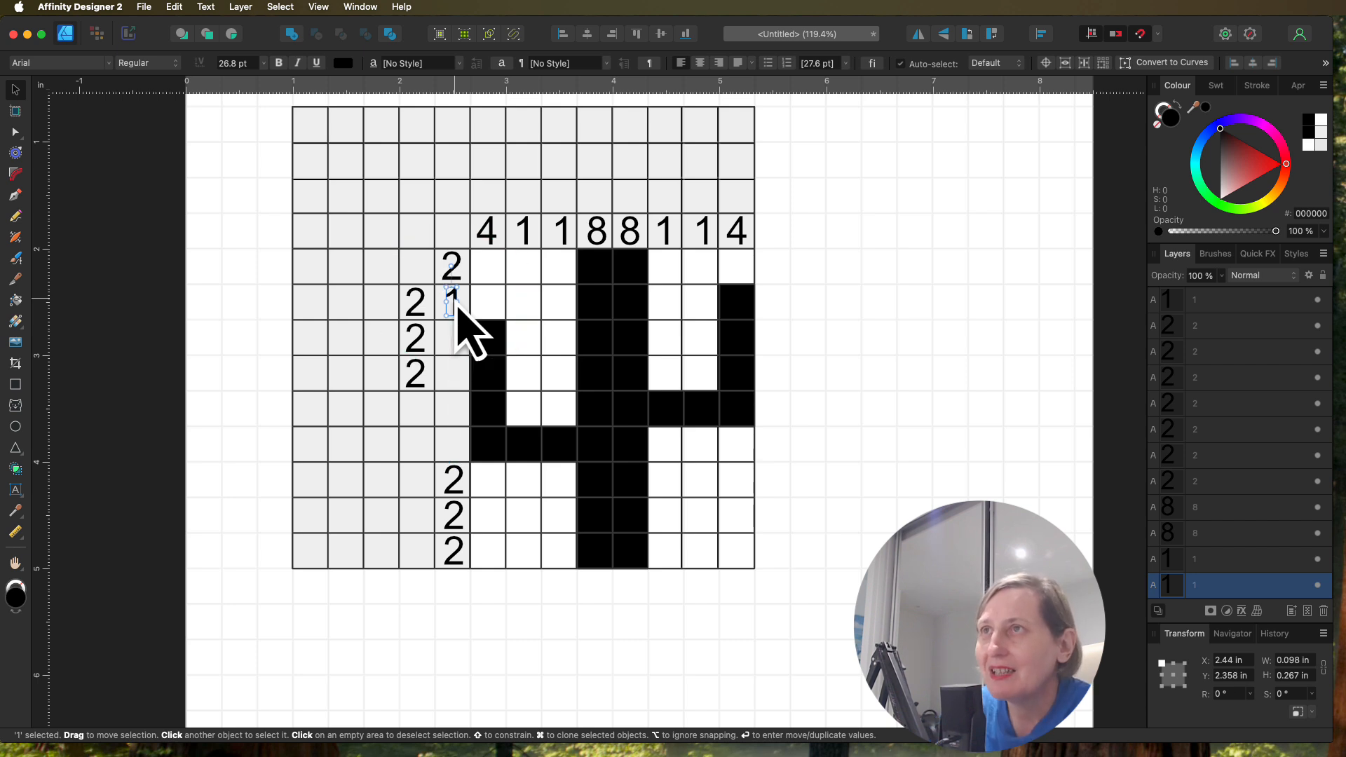
{"action": "left_click", "coordinate": [452, 307]}
{"action": "left_click_drag", "start_coordinate": [452, 309], "coordinate": [455, 349]}
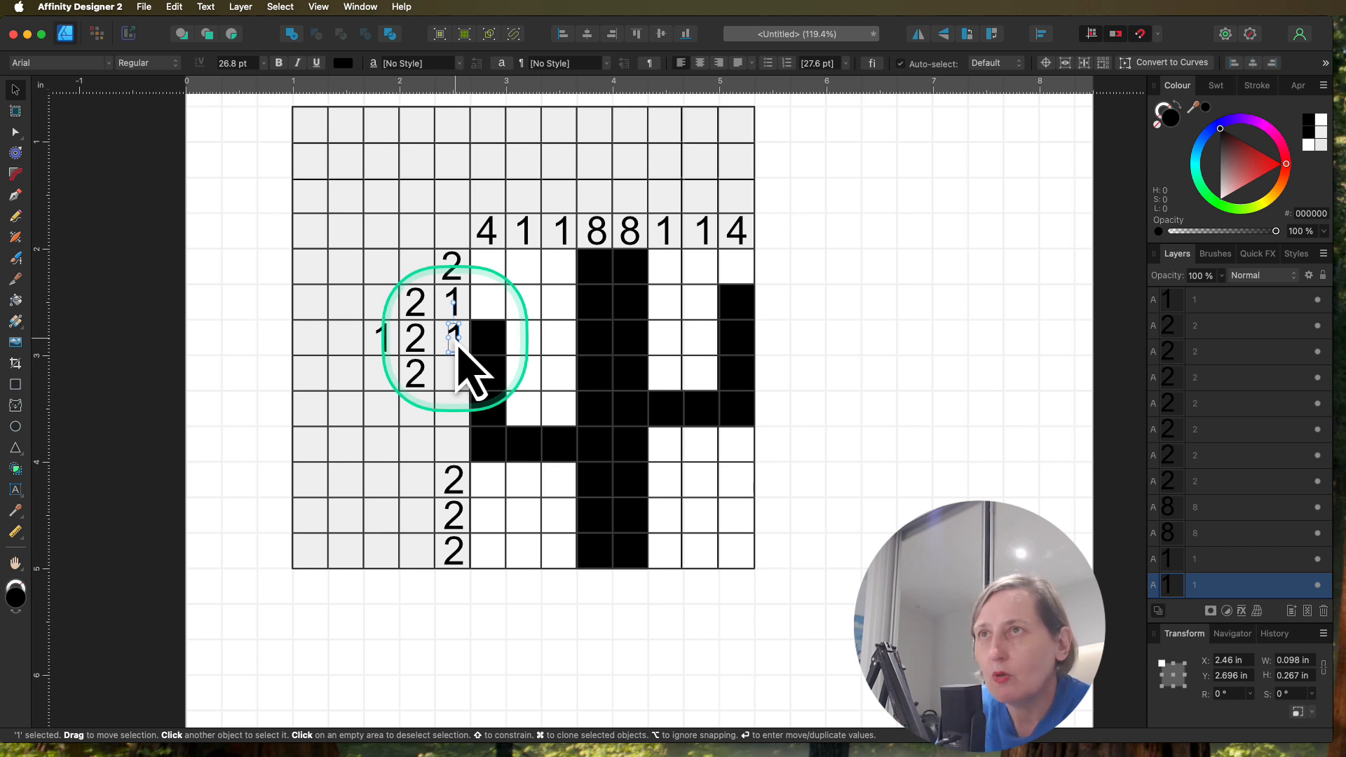
Step: Copy the clue 1 into the fourth row on both sides of its 2, nudging the leading 1 slightly upward
{"action": "left_click", "coordinate": [456, 348]}
{"action": "left_click_drag", "start_coordinate": [457, 348], "coordinate": [387, 384]}
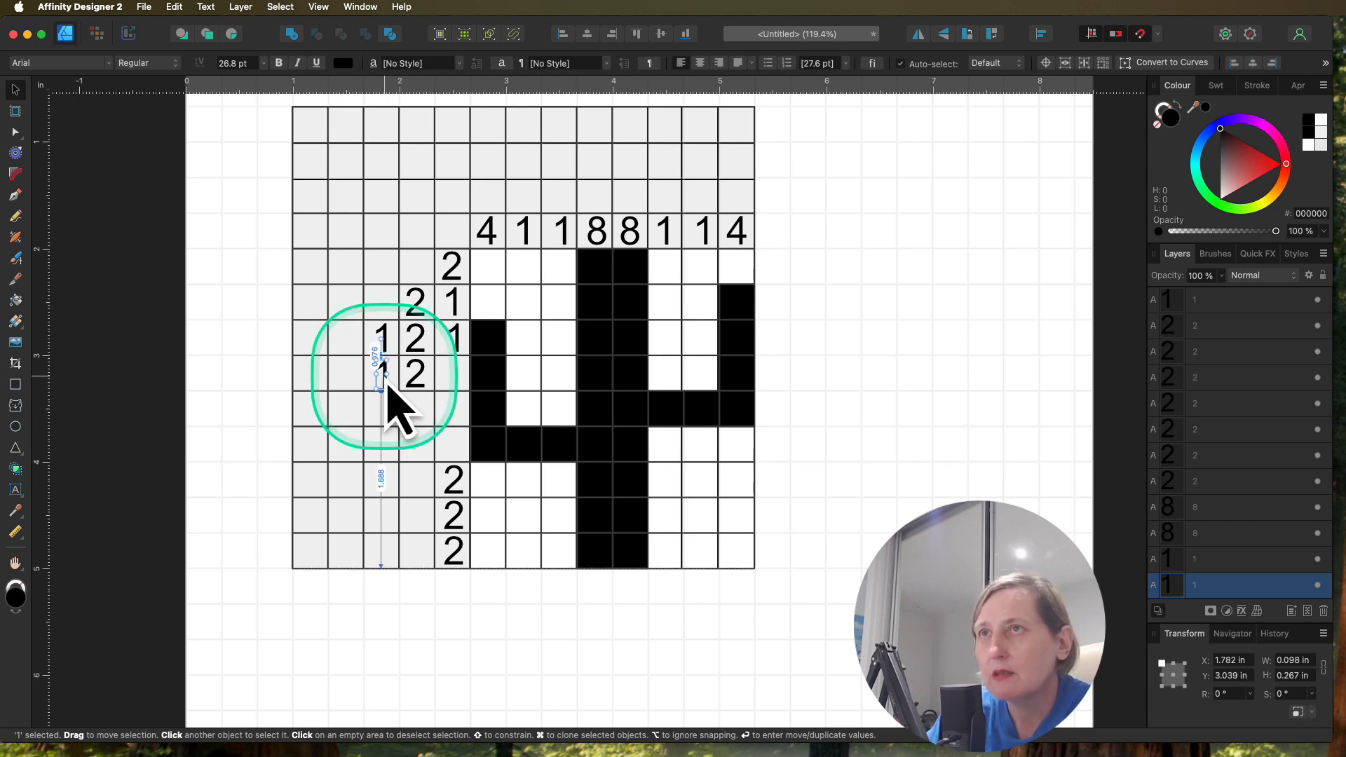
{"action": "key", "text": "Up"}
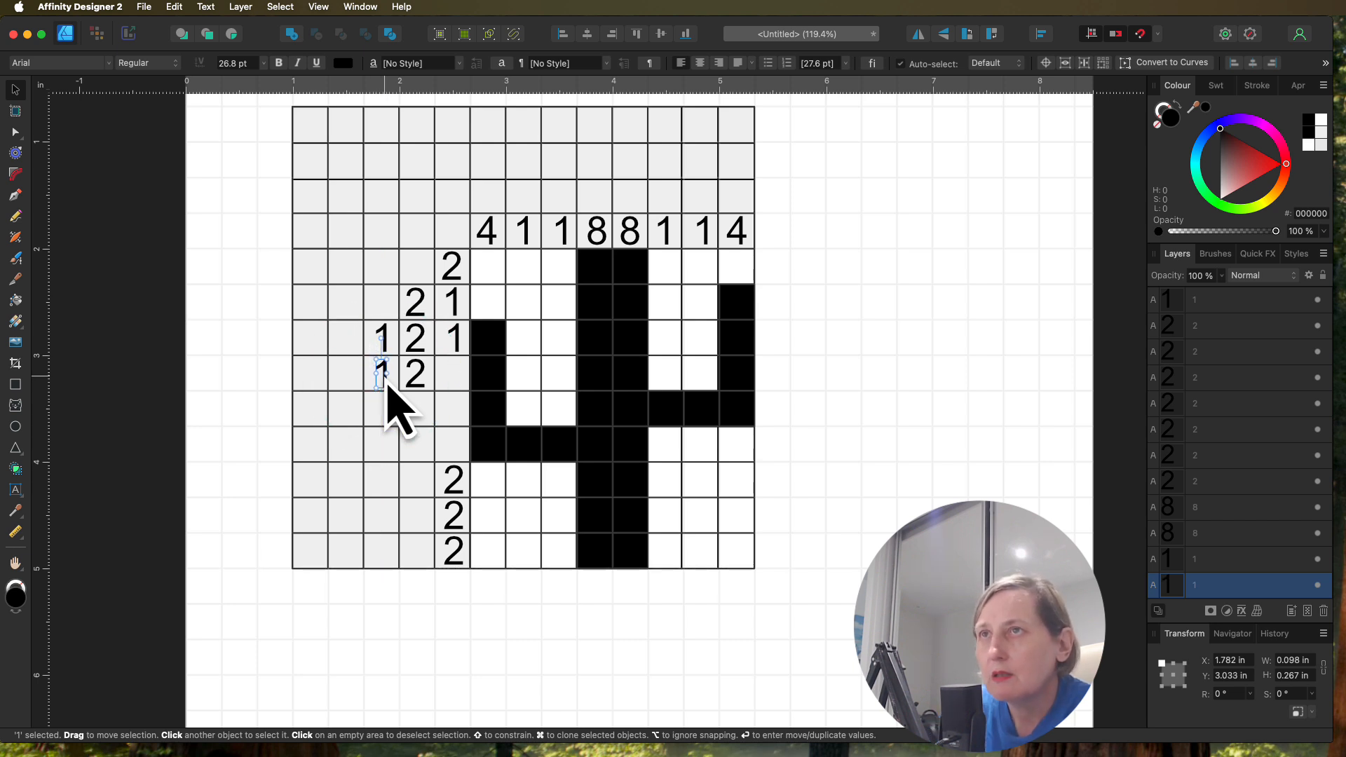
{"action": "scroll", "coordinate": [388, 384], "scroll_direction": "down", "scroll_amount": 2}
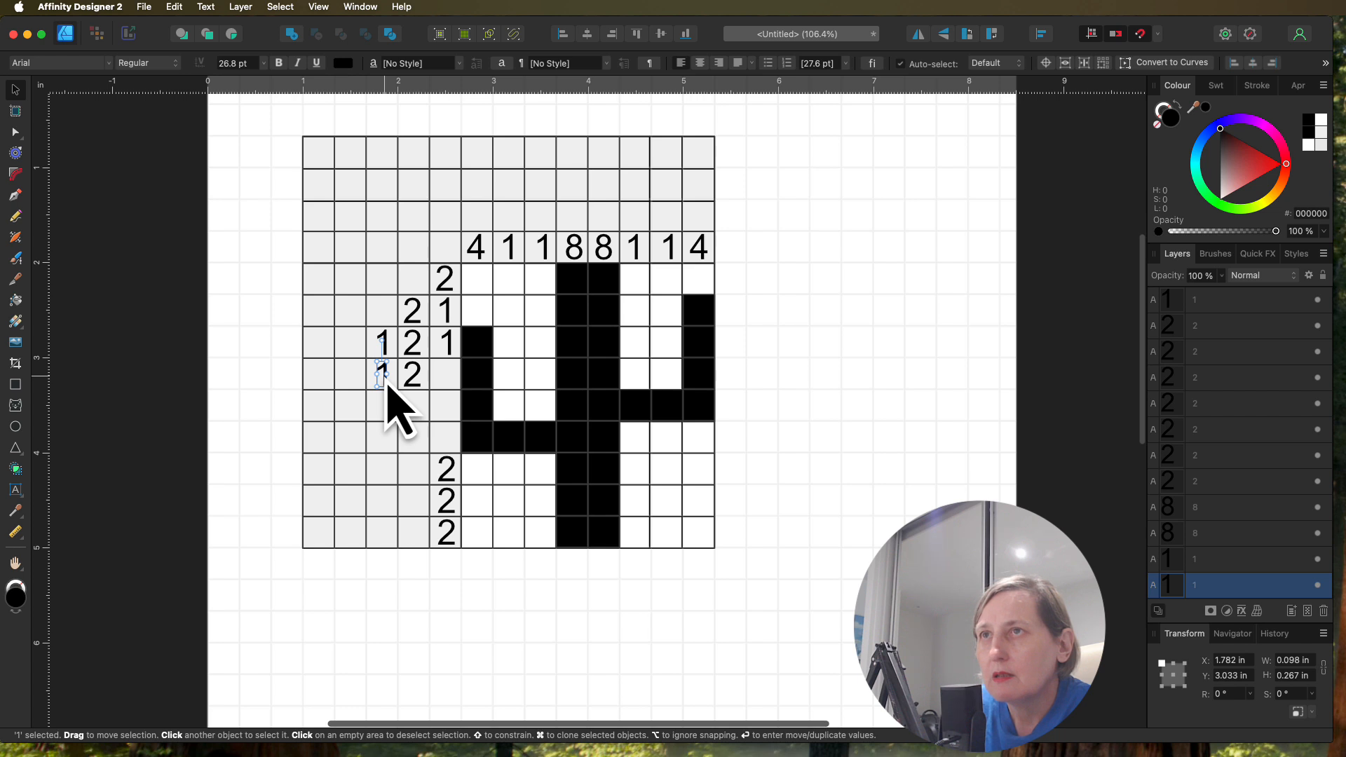
{"action": "left_click", "coordinate": [385, 383]}
{"action": "scroll", "coordinate": [434, 387], "scroll_direction": "up", "scroll_amount": 1}
{"action": "left_click_drag", "start_coordinate": [385, 384], "coordinate": [451, 378]}
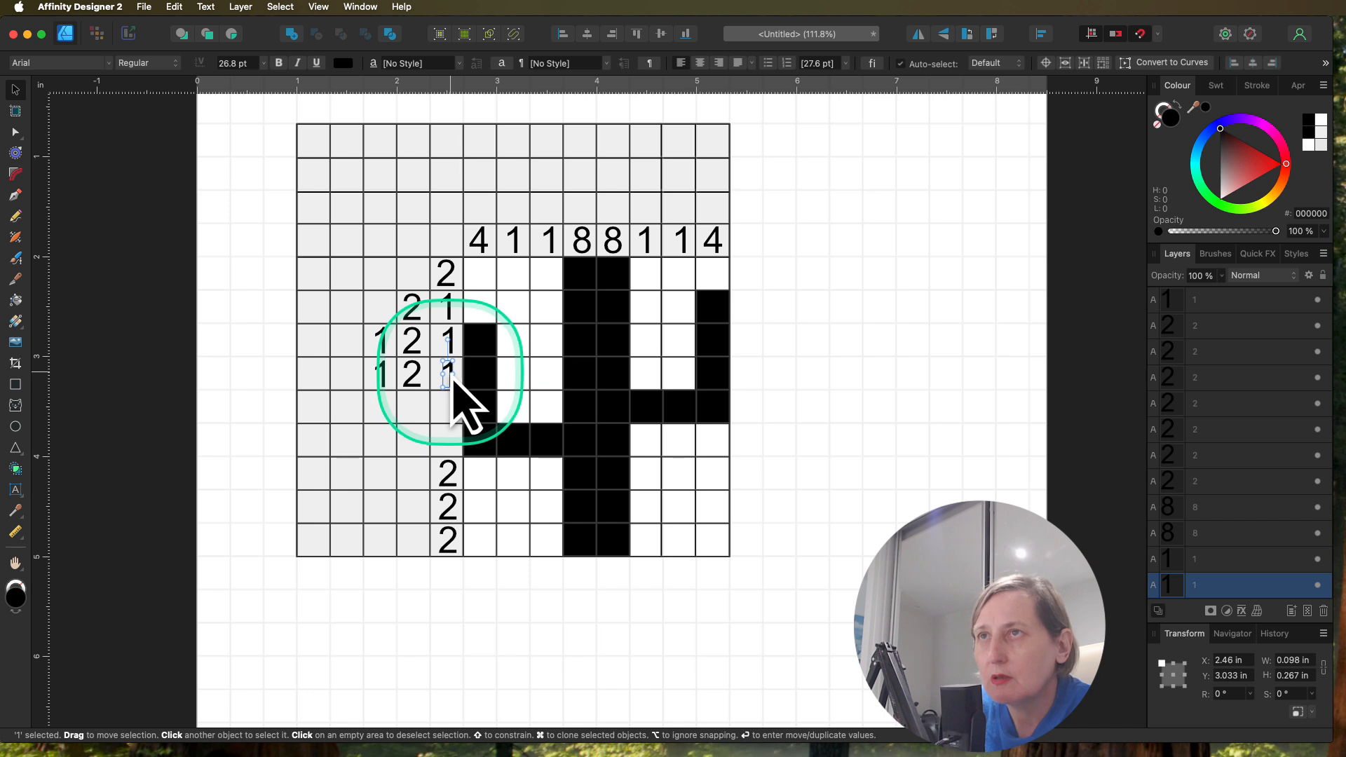
Step: Copy the 1 into the fifth row's two clue cells nearest the drawing area and change the adjacent one to 5
{"action": "left_click_drag", "start_coordinate": [452, 382], "coordinate": [419, 417]}
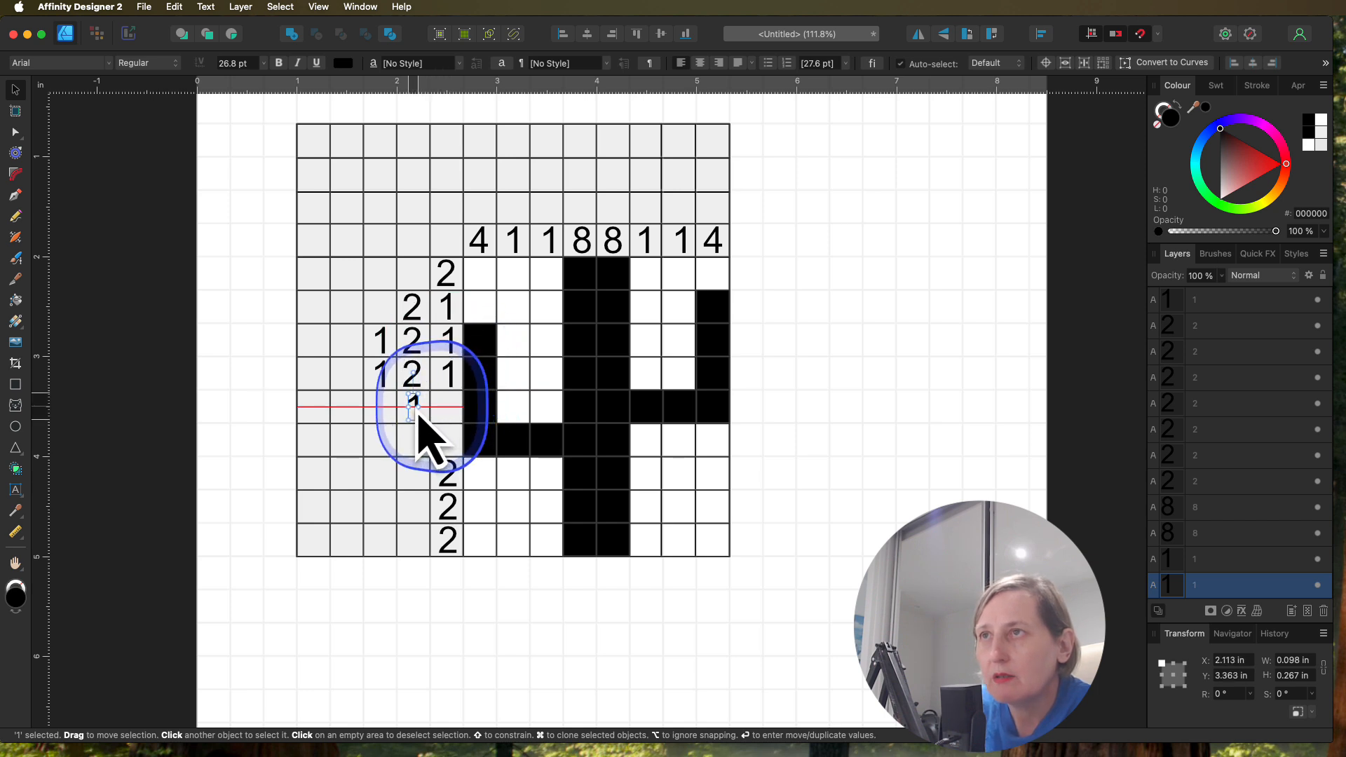
{"action": "left_click_drag", "start_coordinate": [417, 414], "coordinate": [417, 415]}
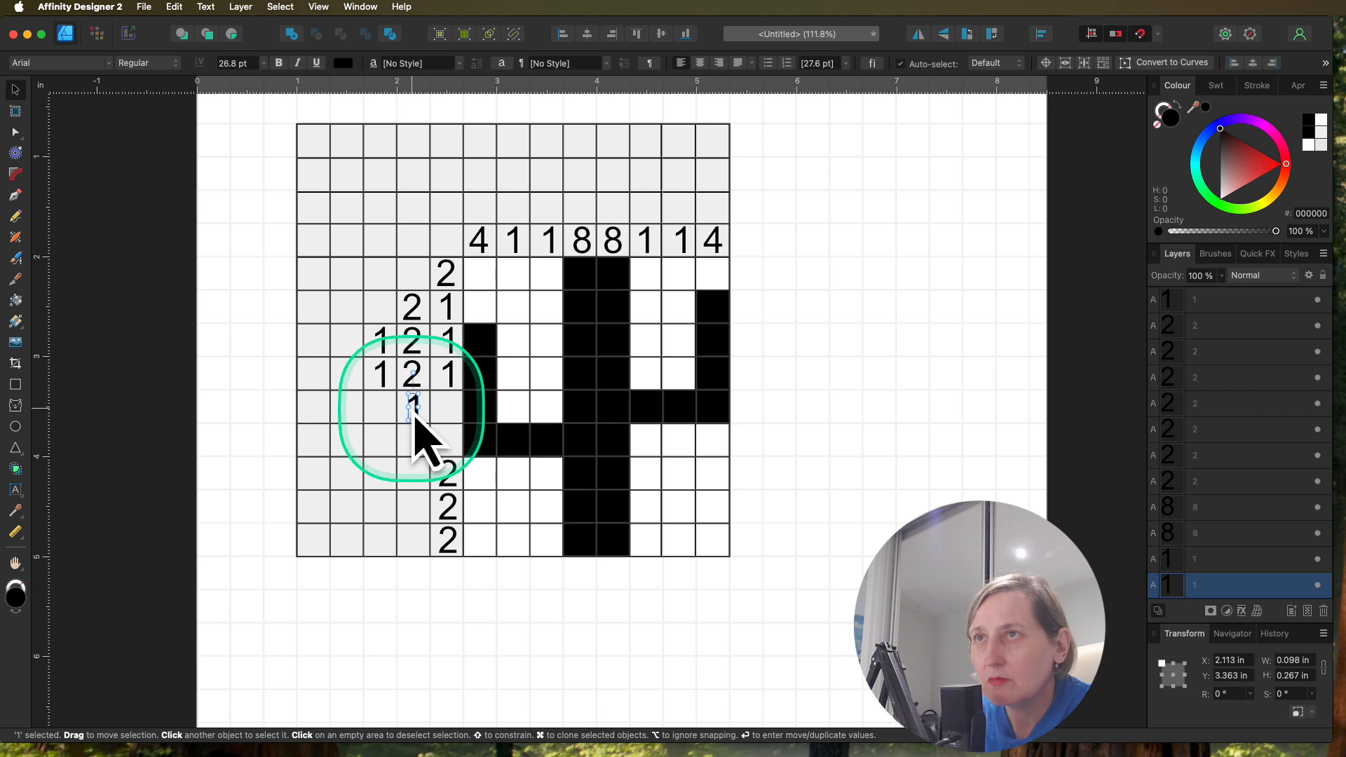
{"action": "left_click_drag", "start_coordinate": [416, 418], "coordinate": [450, 417]}
{"action": "double_click", "coordinate": [448, 408]}
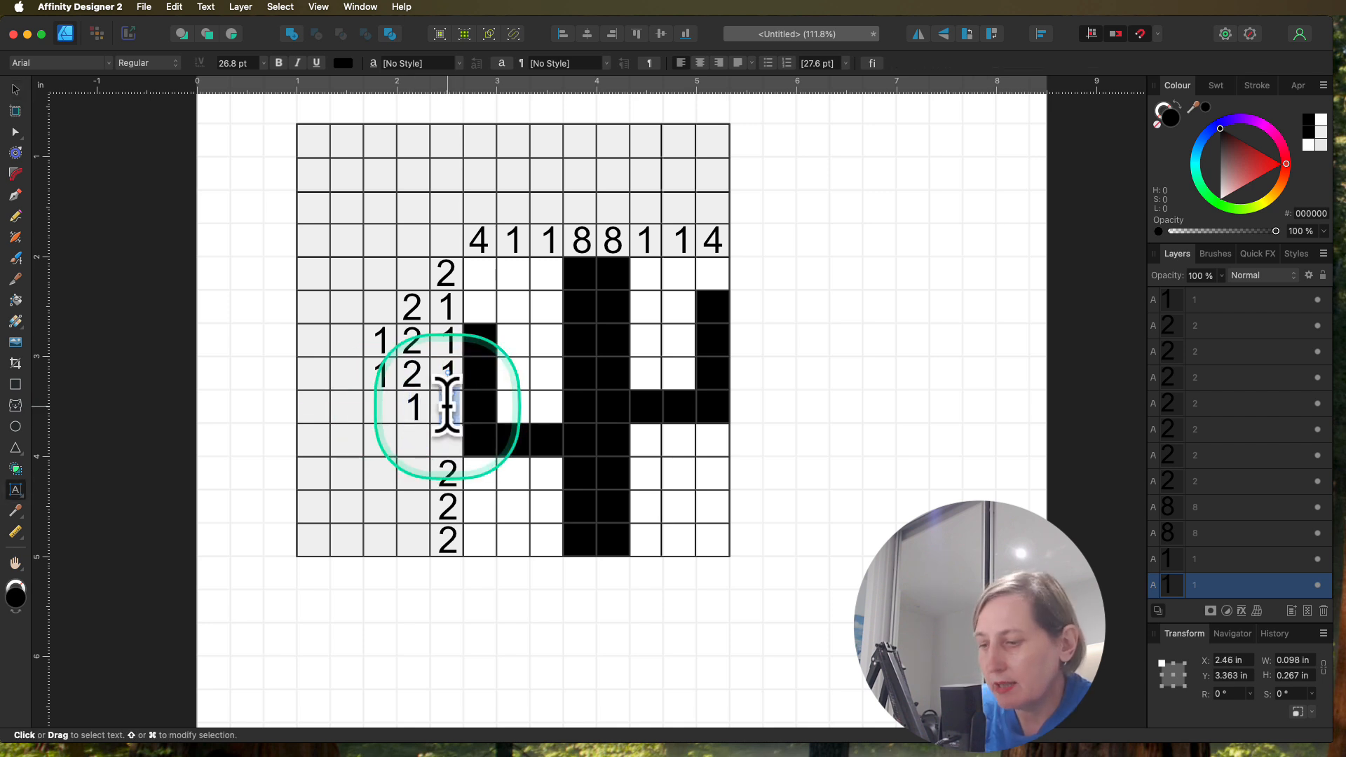
{"action": "type", "text": "5"}
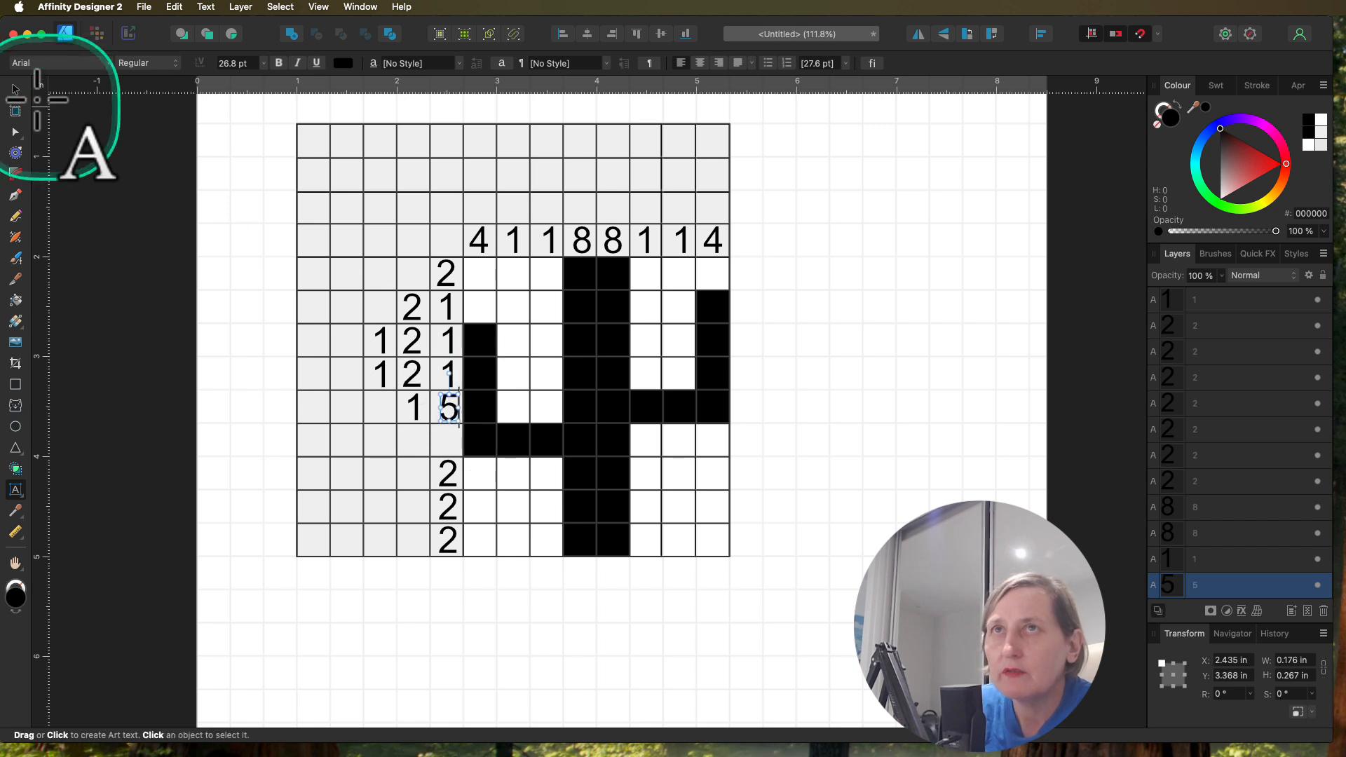
Step: Copy the 5 into the sixth row's clue cell directly beside the drawing area and shift it slightly to centre it
{"action": "left_click", "coordinate": [16, 89]}
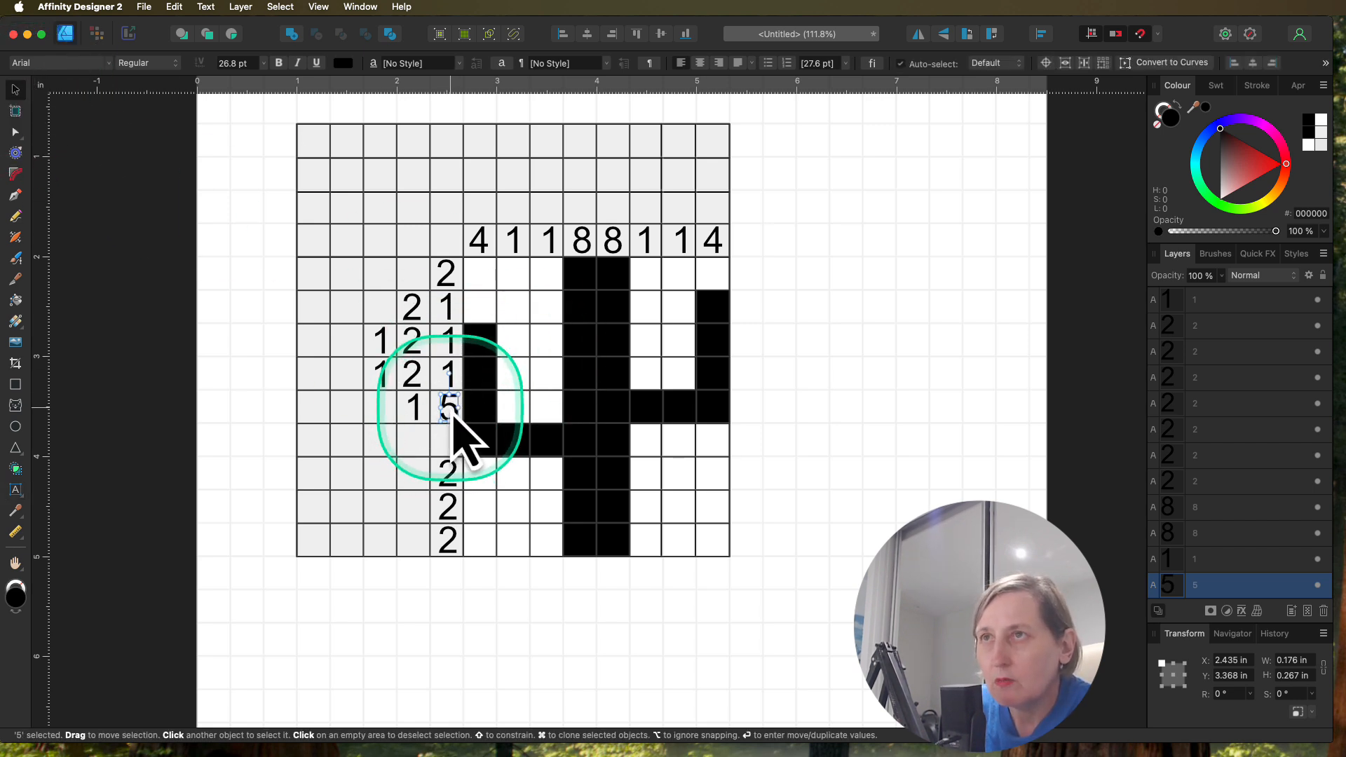
{"action": "left_click_drag", "start_coordinate": [453, 413], "coordinate": [451, 446]}
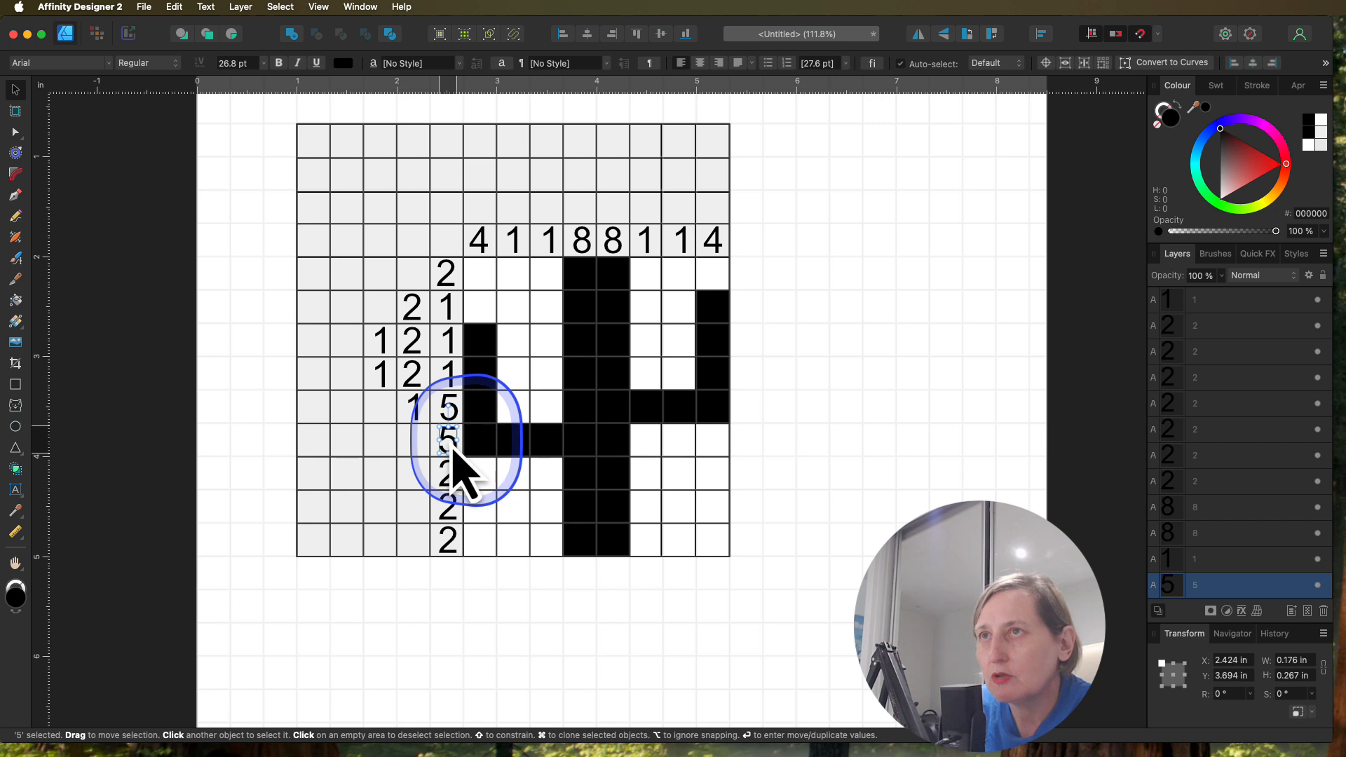
{"action": "left_click_drag", "start_coordinate": [452, 449], "coordinate": [452, 453]}
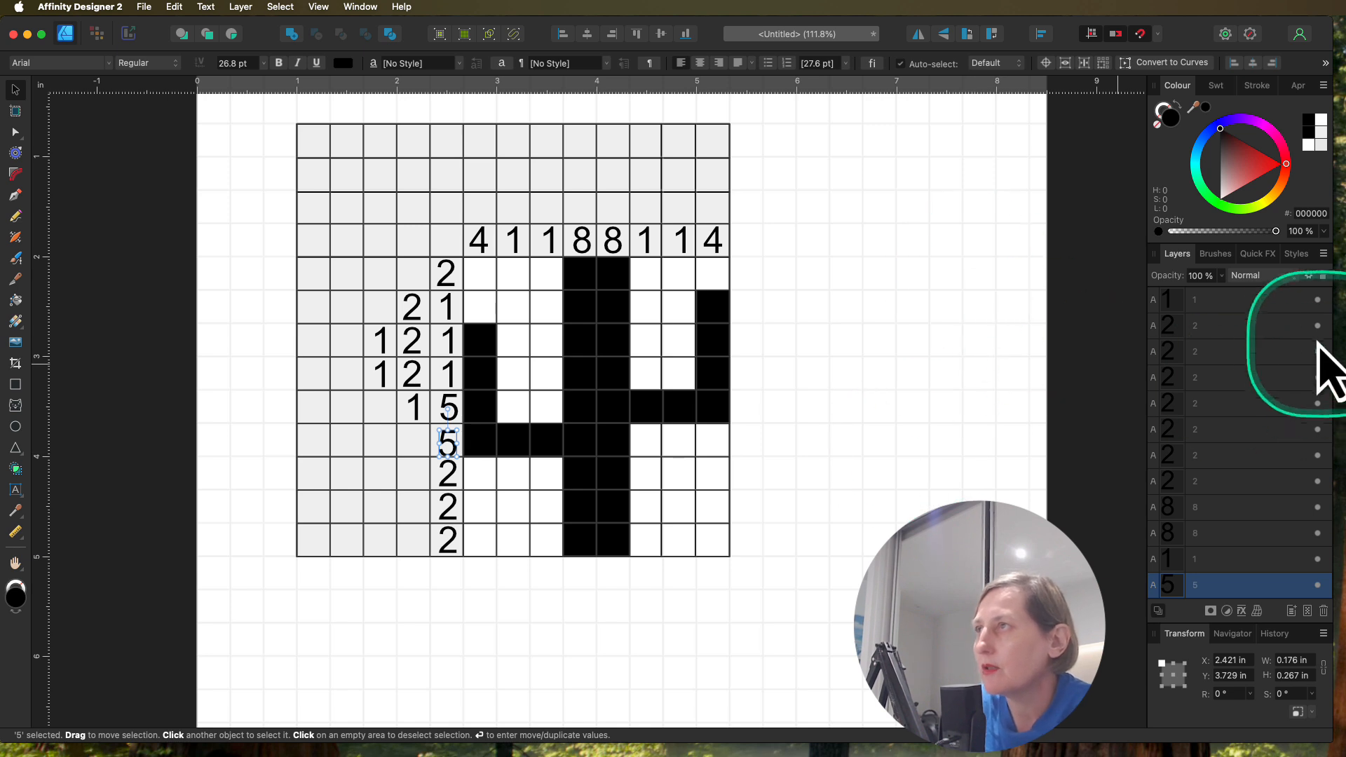
Step: Group all the clue numbers and place the group inside 8x8gridPuzzle above the Solution layer
{"action": "scroll", "coordinate": [1293, 393], "scroll_direction": "up", "scroll_amount": 2}
{"action": "left_click", "coordinate": [1227, 305]}
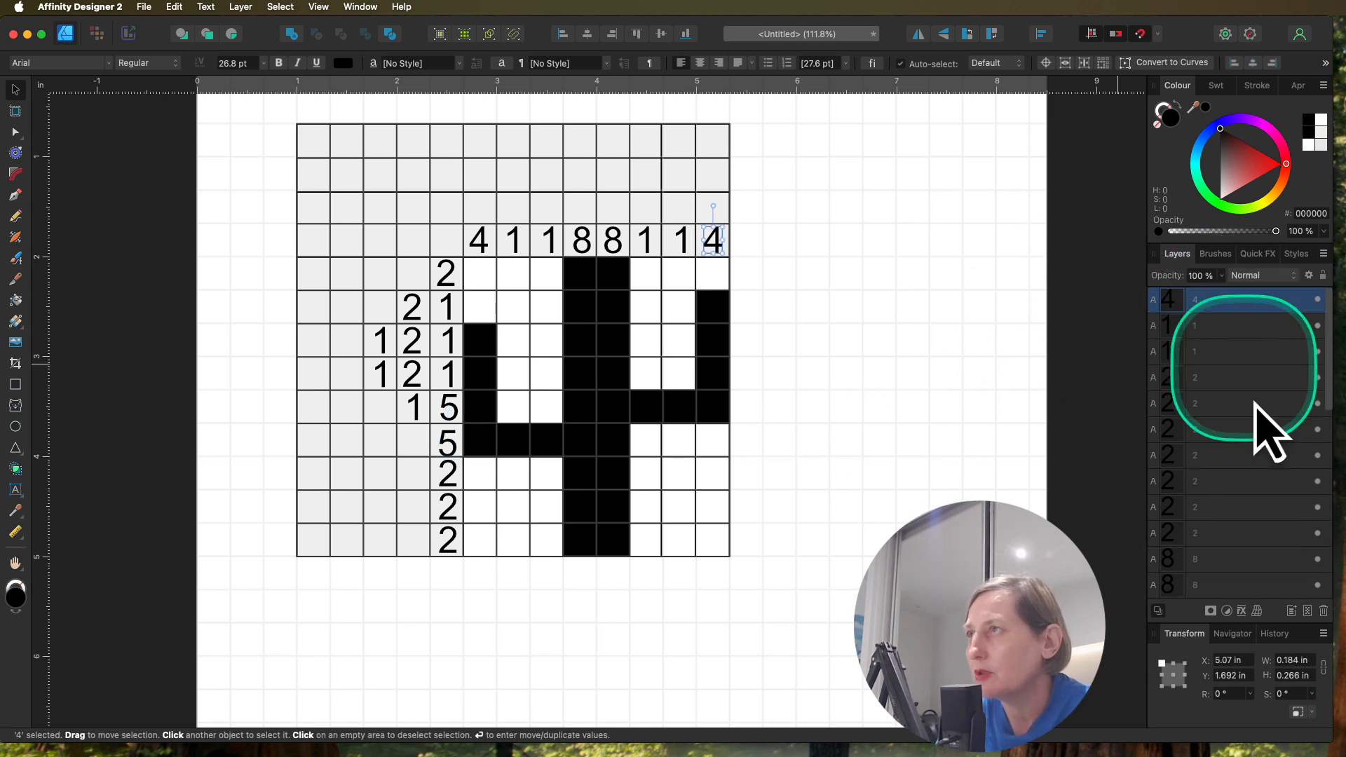
{"action": "scroll", "coordinate": [1255, 424], "scroll_direction": "down", "scroll_amount": 3}
{"action": "scroll", "coordinate": [1255, 423], "scroll_direction": "down", "scroll_amount": 10}
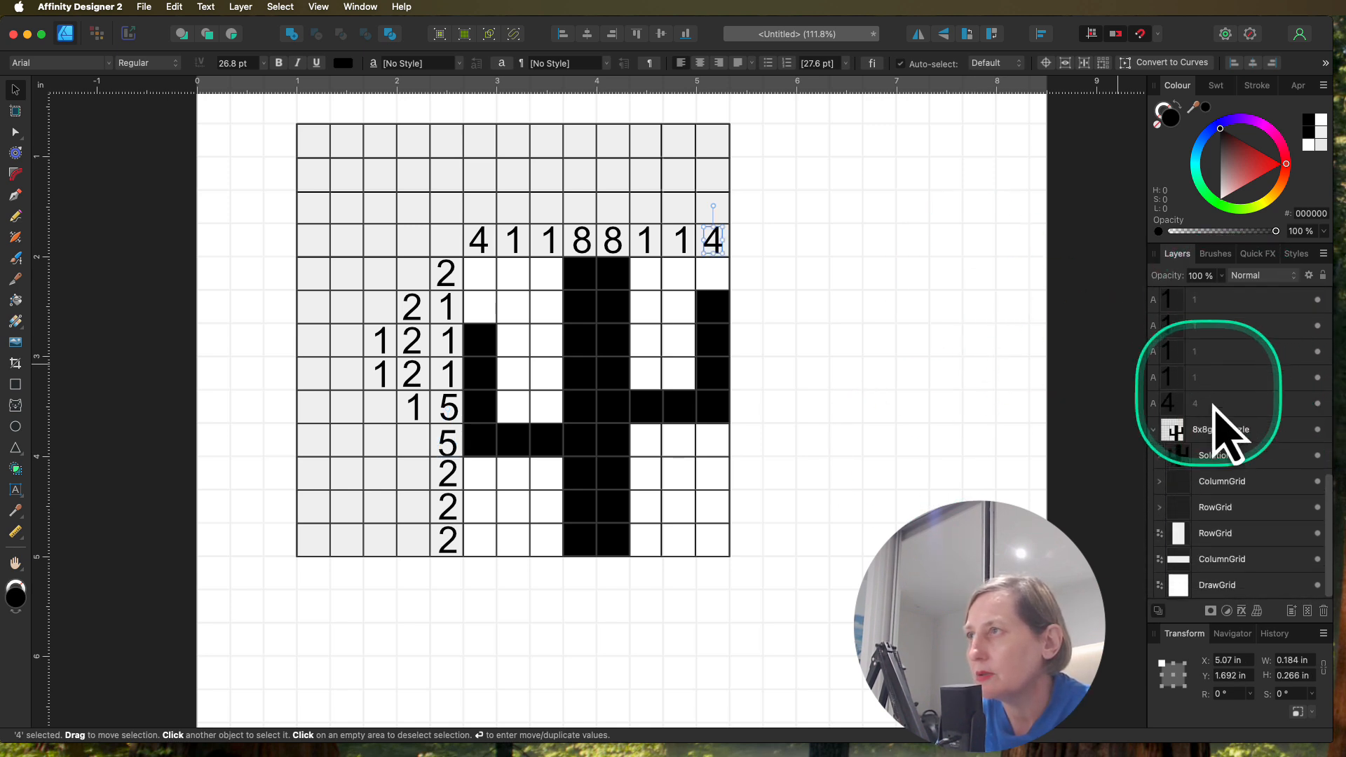
{"action": "left_click", "coordinate": [1213, 409], "text": "shift"}
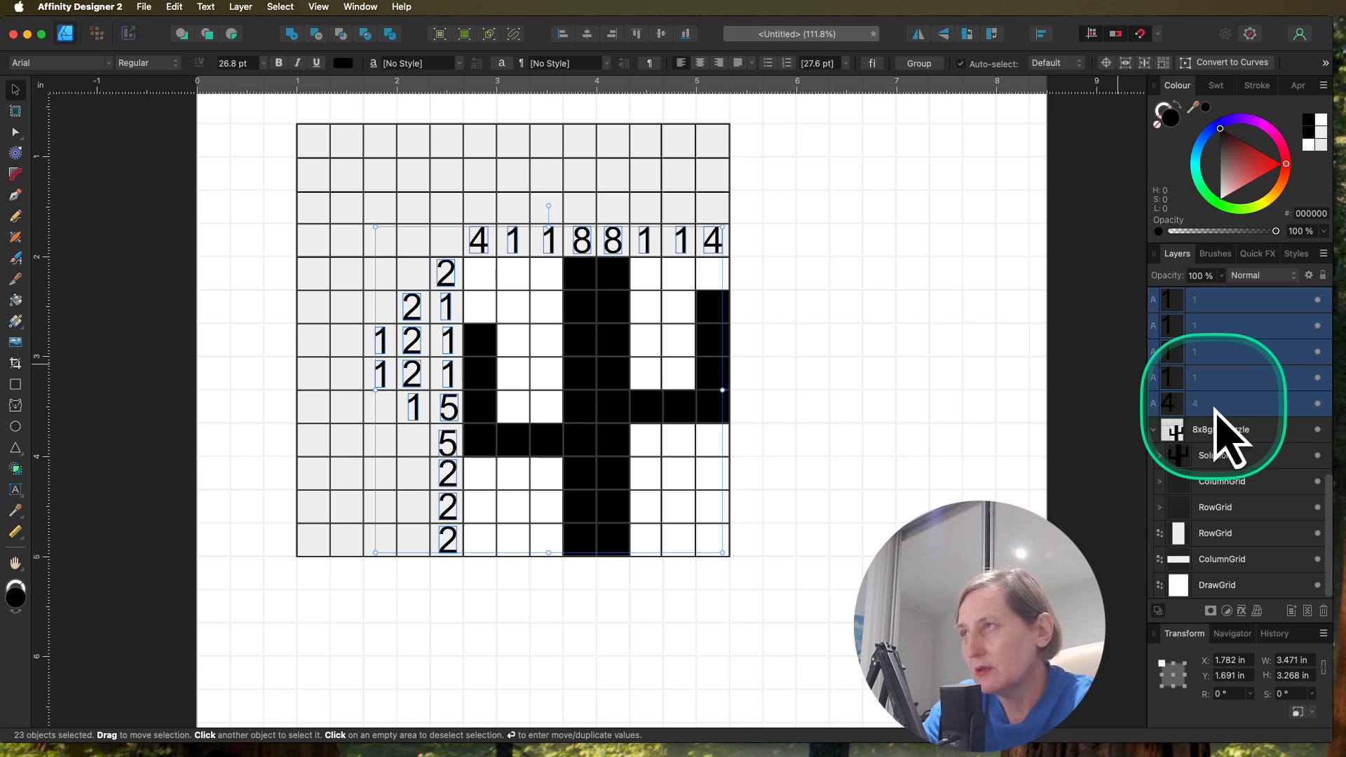
{"action": "key", "text": "super+g"}
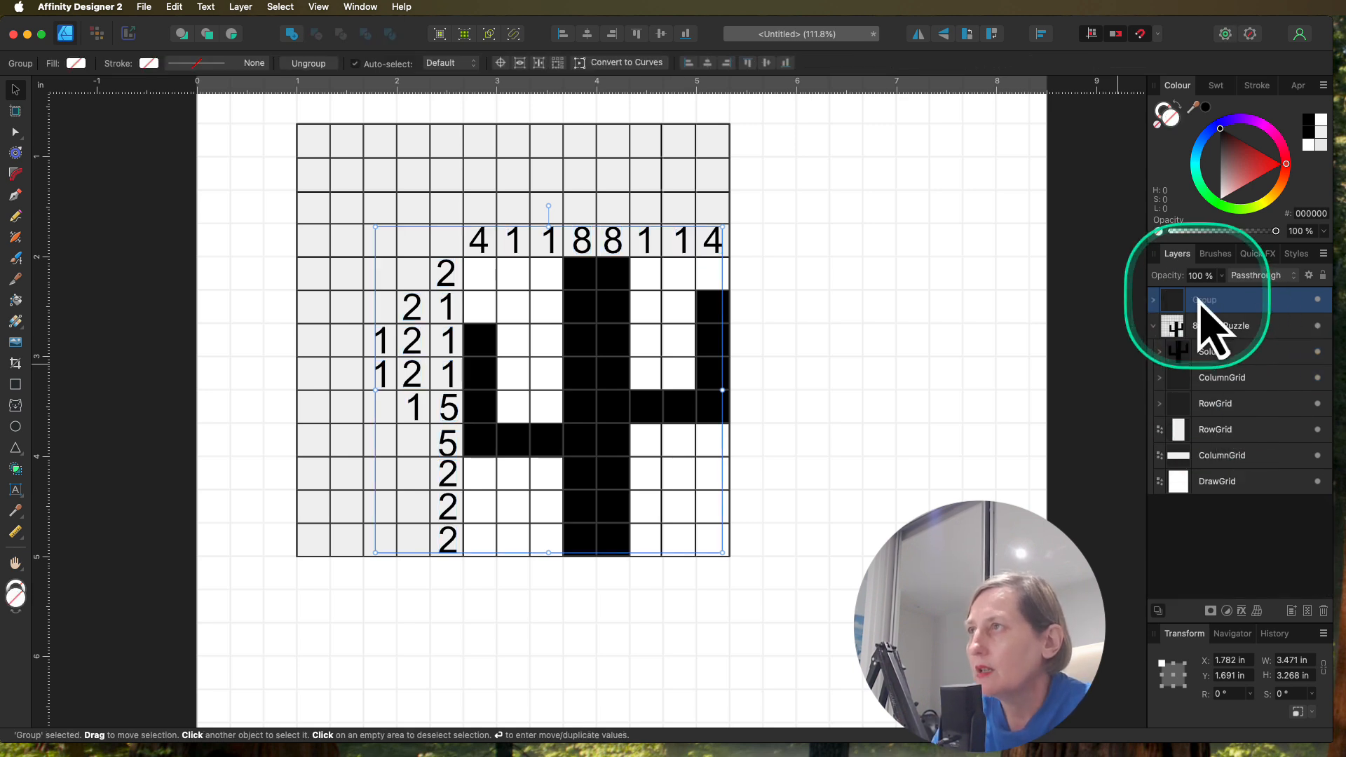
{"action": "left_click_drag", "start_coordinate": [1201, 301], "coordinate": [1235, 350]}
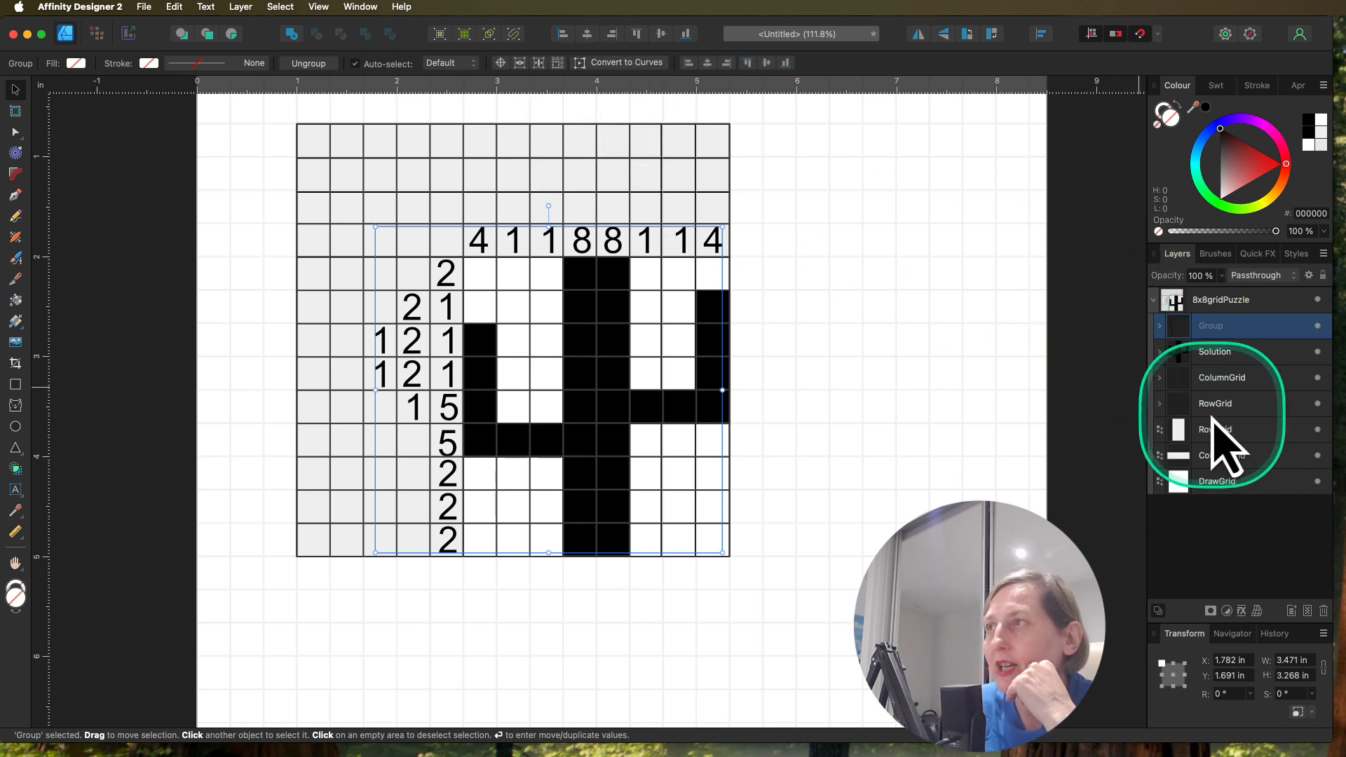
Step: Hide the two leftmost vertical line curves in the ColumnGrid group
{"action": "left_click", "coordinate": [1160, 378]}
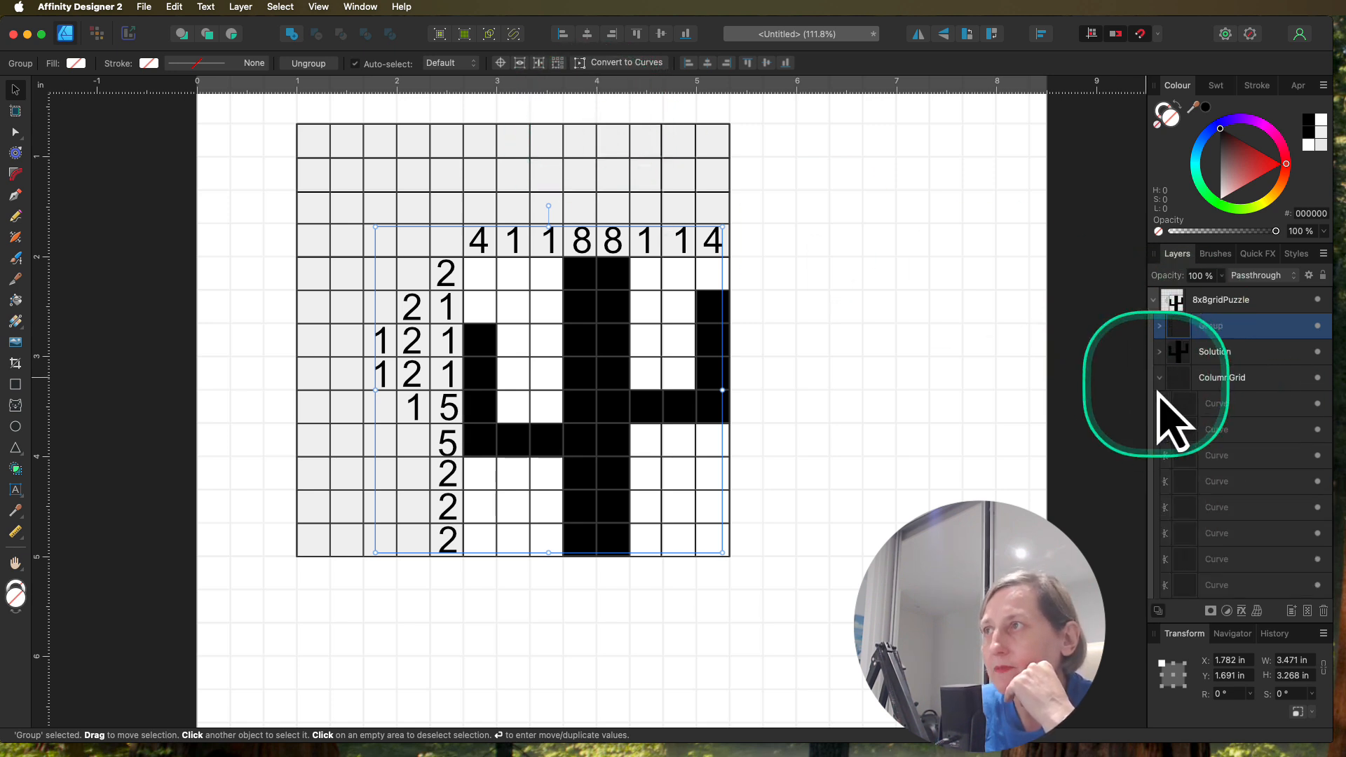
{"action": "left_click", "coordinate": [1236, 412]}
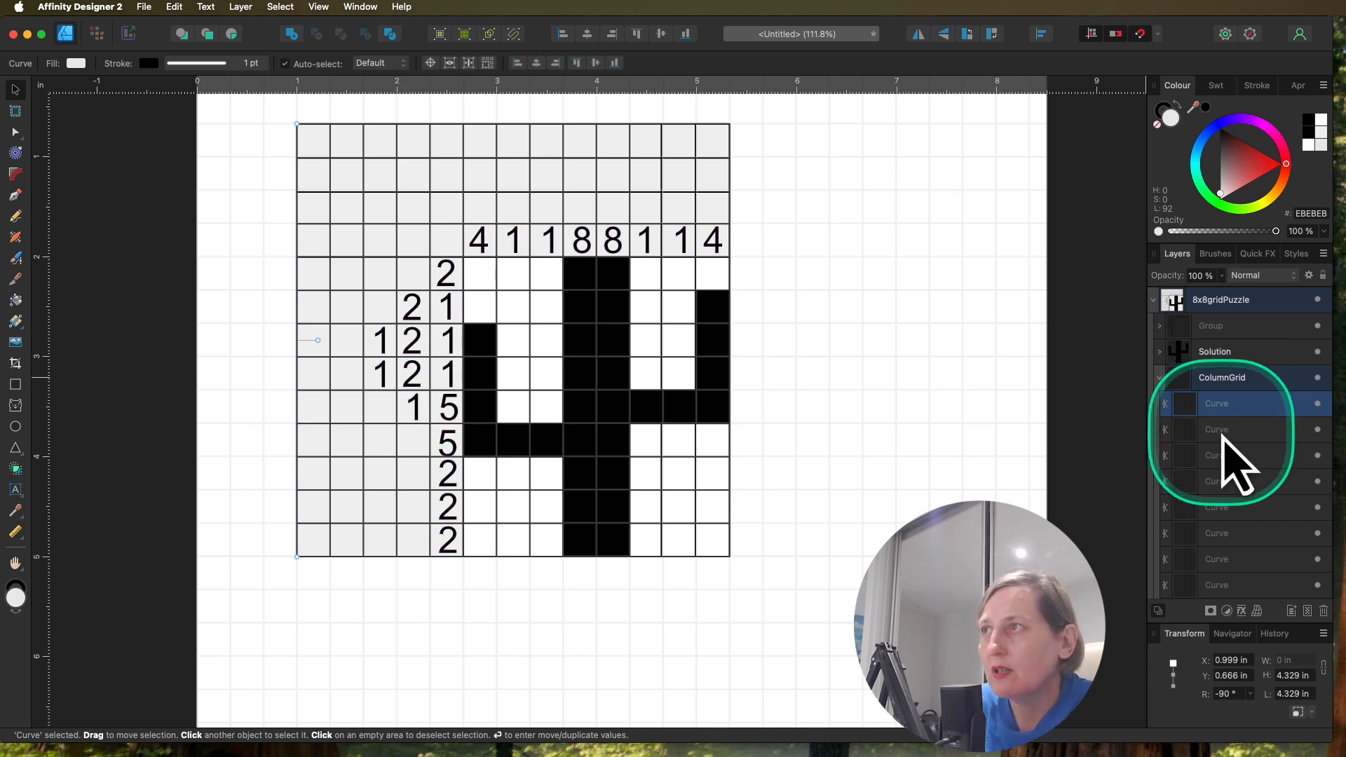
{"action": "left_click", "coordinate": [1224, 434], "text": "shift"}
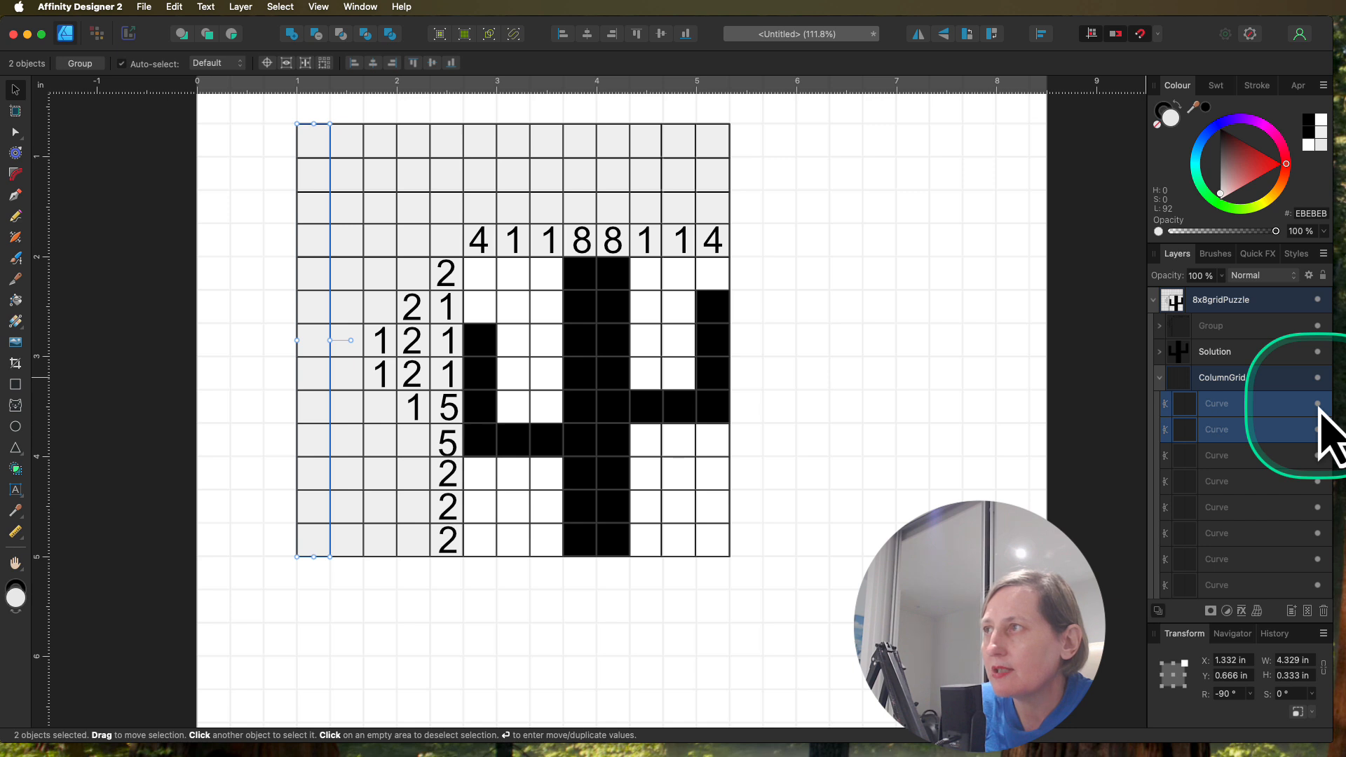
{"action": "left_click", "coordinate": [1318, 429]}
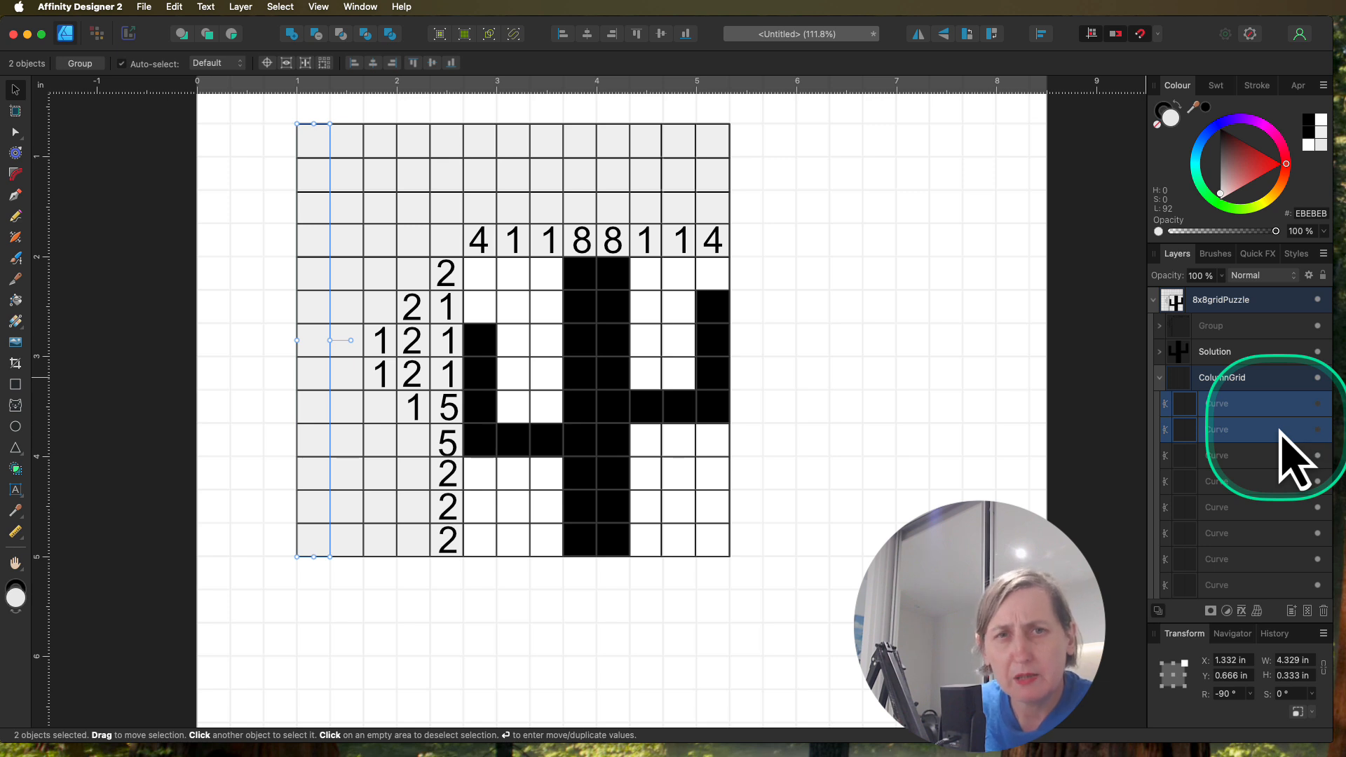
Step: Hide the three topmost horizontal line curves in the RowGrid group
{"action": "scroll", "coordinate": [1258, 483], "scroll_direction": "down", "scroll_amount": 2}
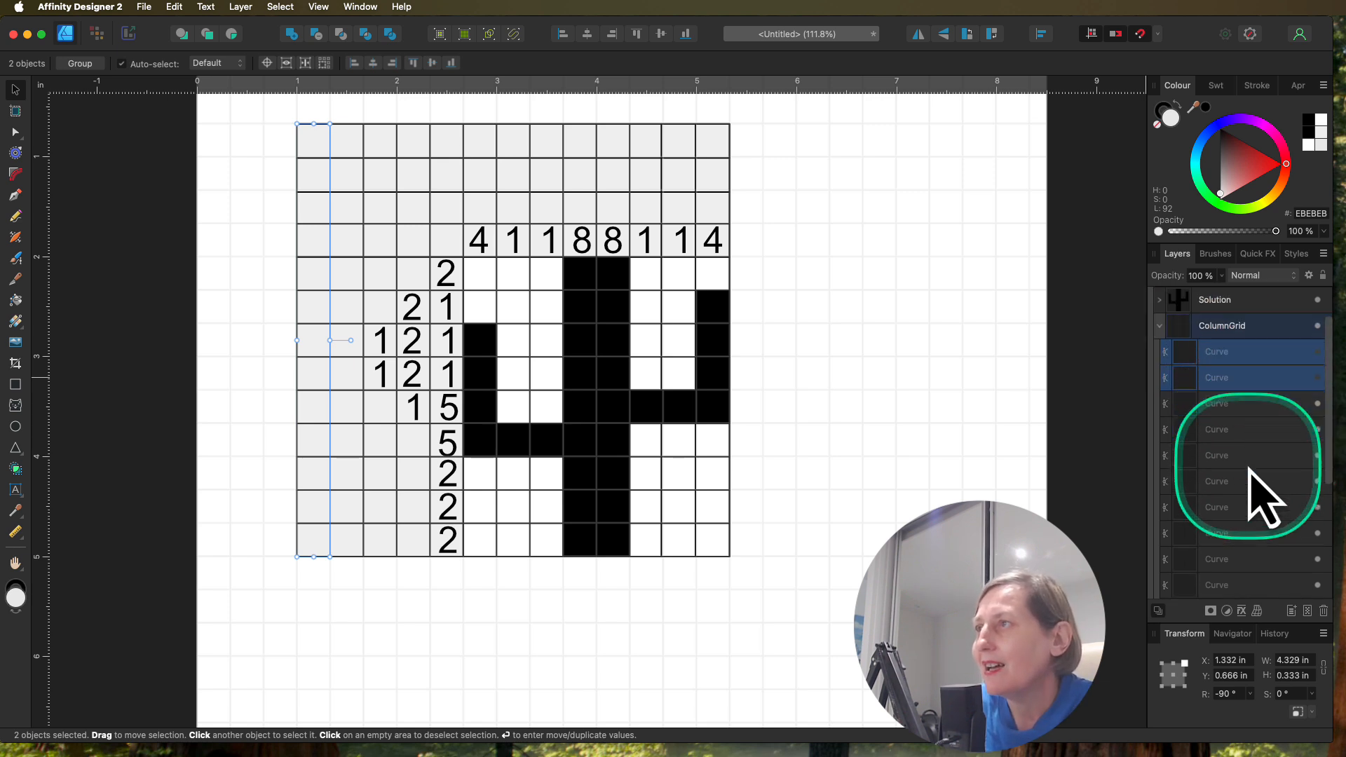
{"action": "scroll", "coordinate": [1262, 498], "scroll_direction": "down", "scroll_amount": 5}
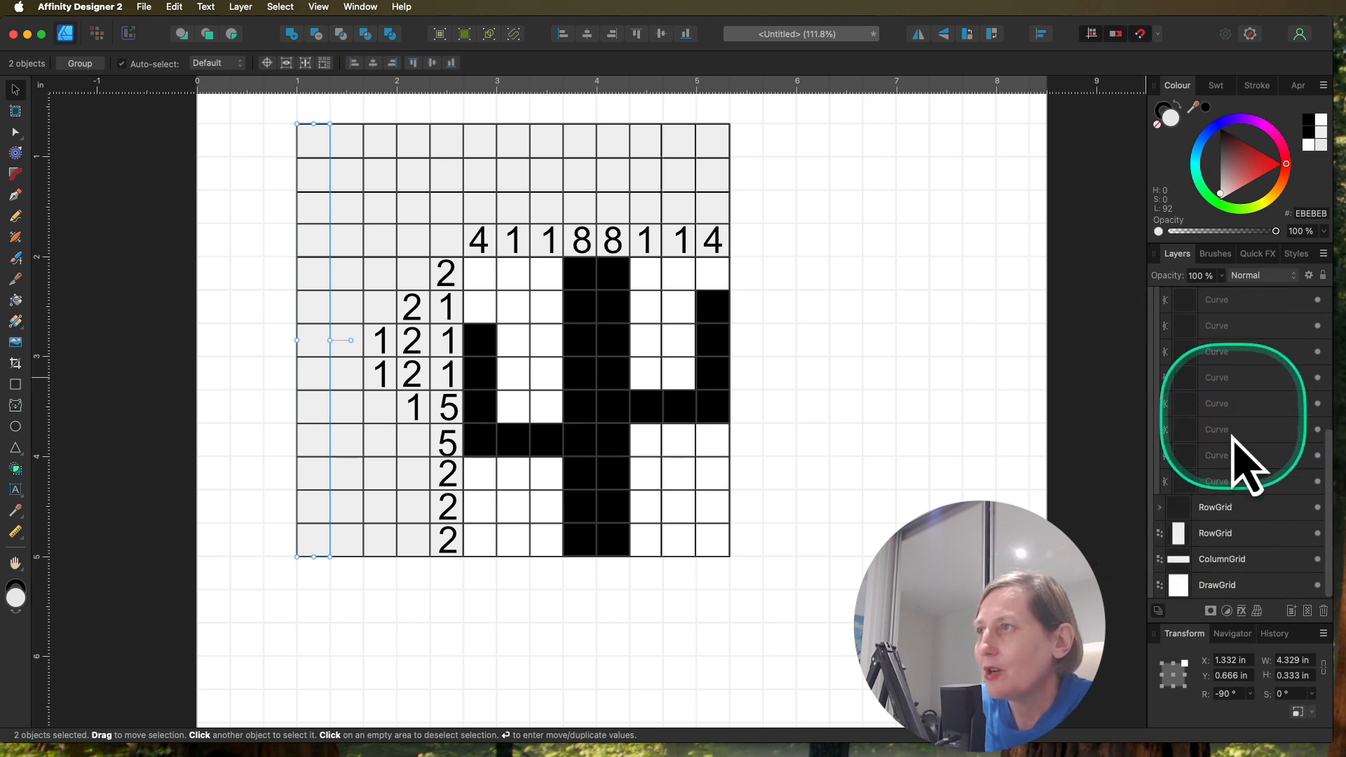
{"action": "left_click", "coordinate": [1159, 506]}
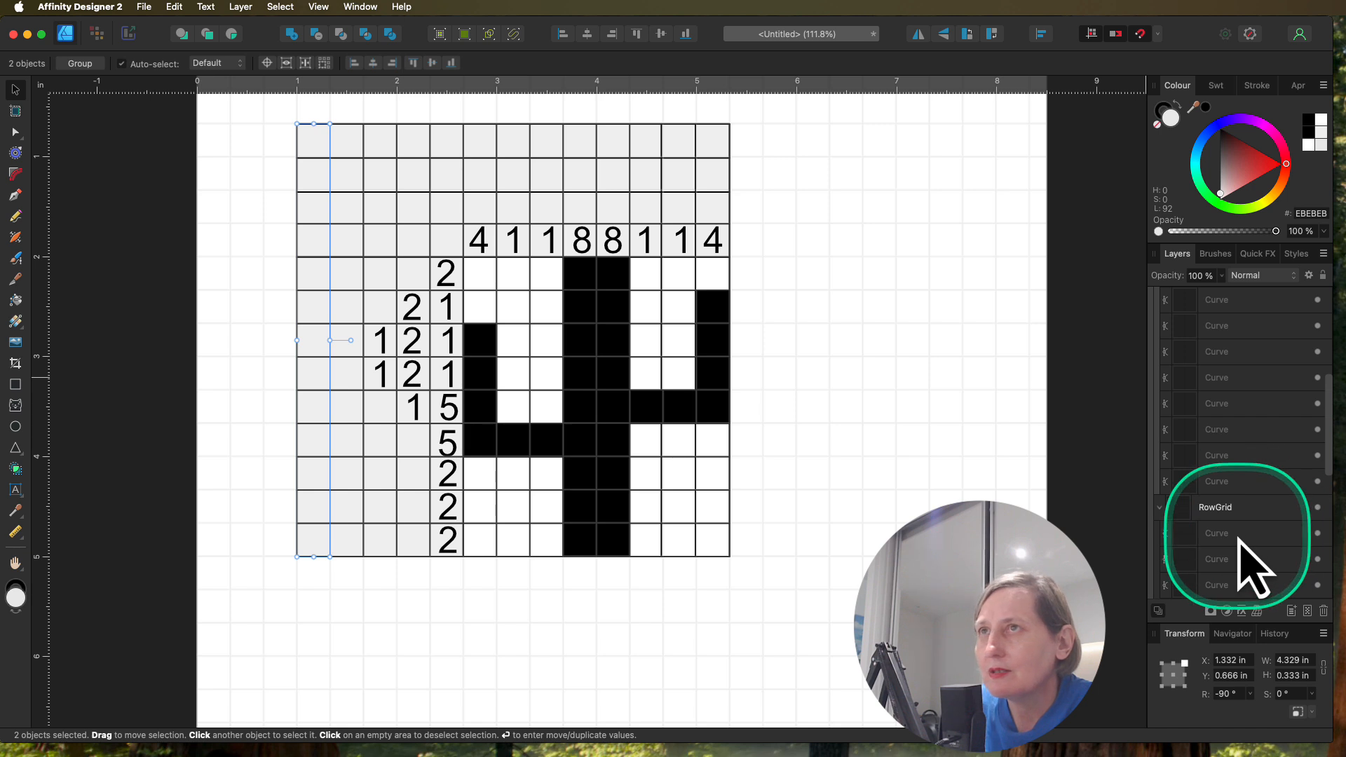
{"action": "scroll", "coordinate": [1239, 540], "scroll_direction": "down", "scroll_amount": 5}
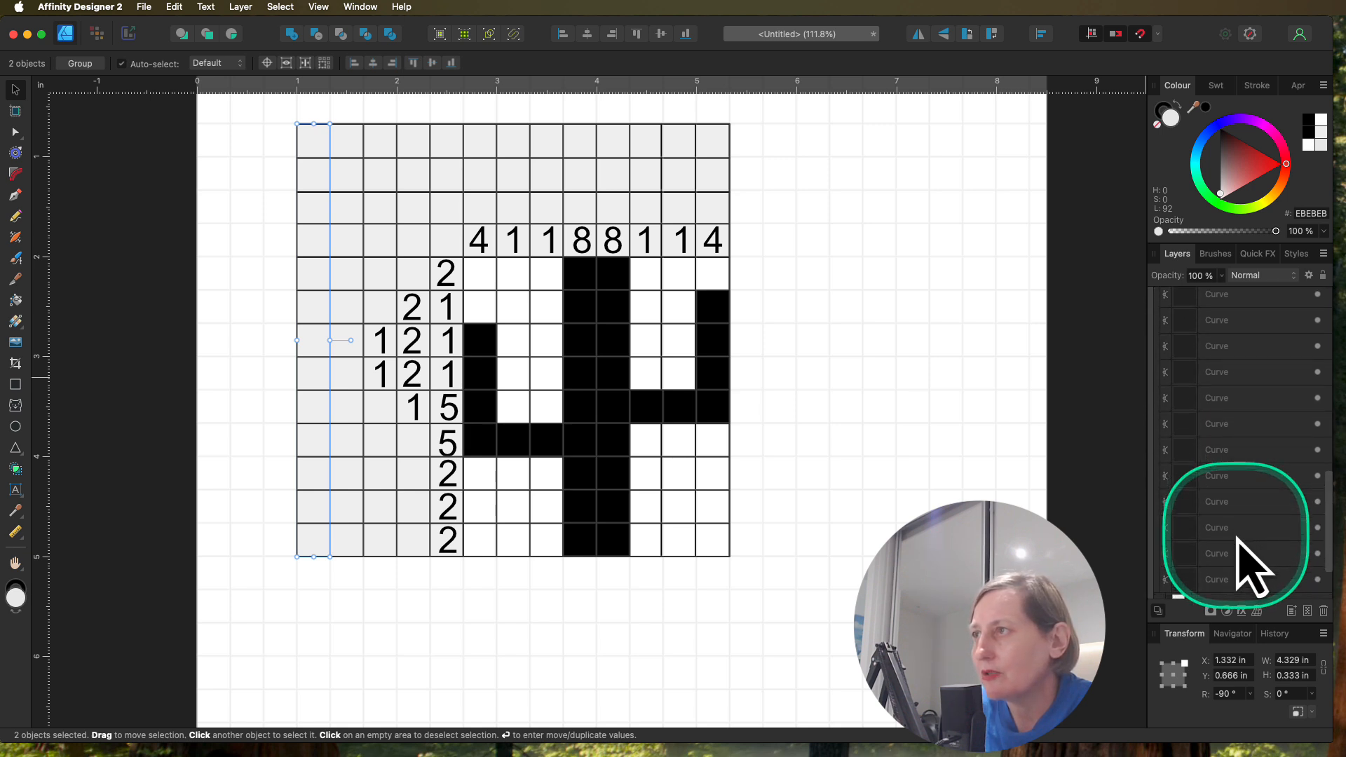
{"action": "scroll", "coordinate": [1249, 560], "scroll_direction": "down", "scroll_amount": 2}
{"action": "left_click", "coordinate": [1233, 506]}
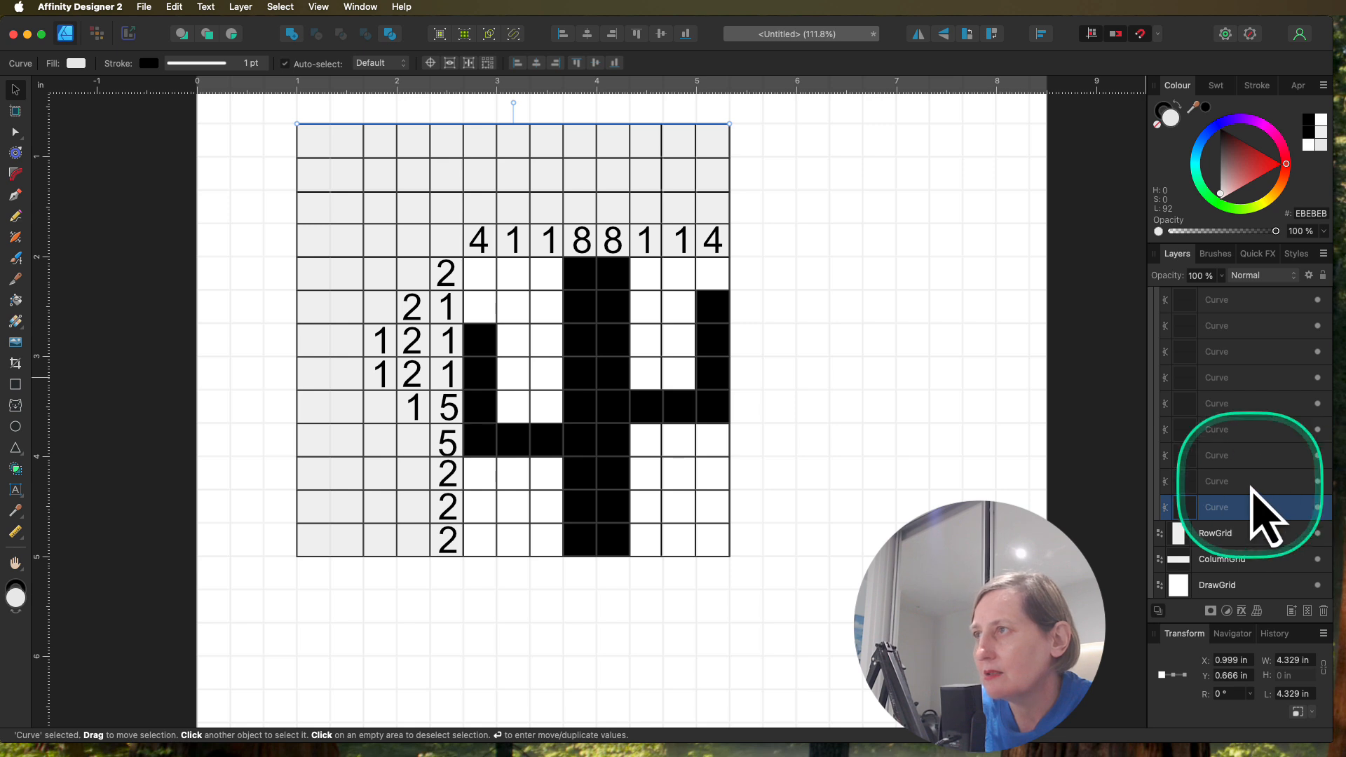
{"action": "left_click", "coordinate": [1248, 482], "text": "shift"}
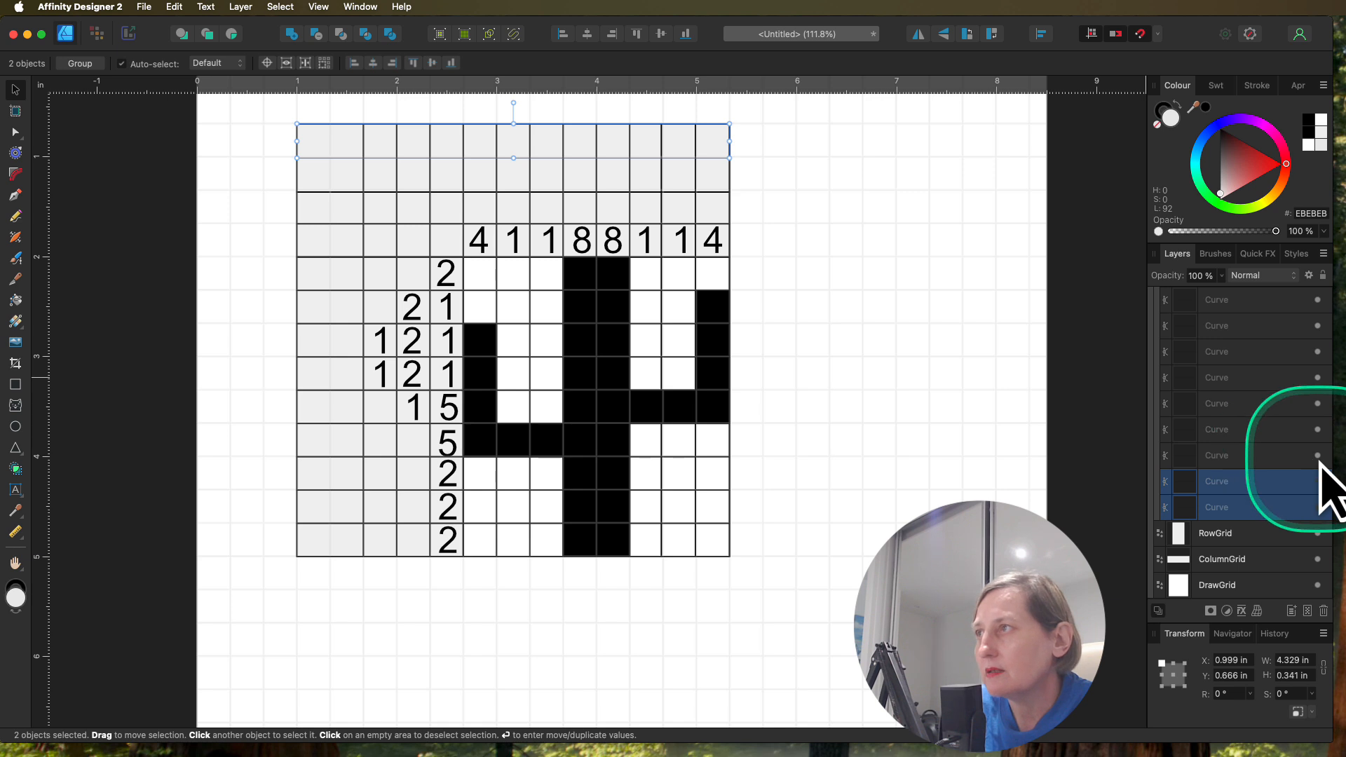
{"action": "left_click", "coordinate": [1317, 456]}
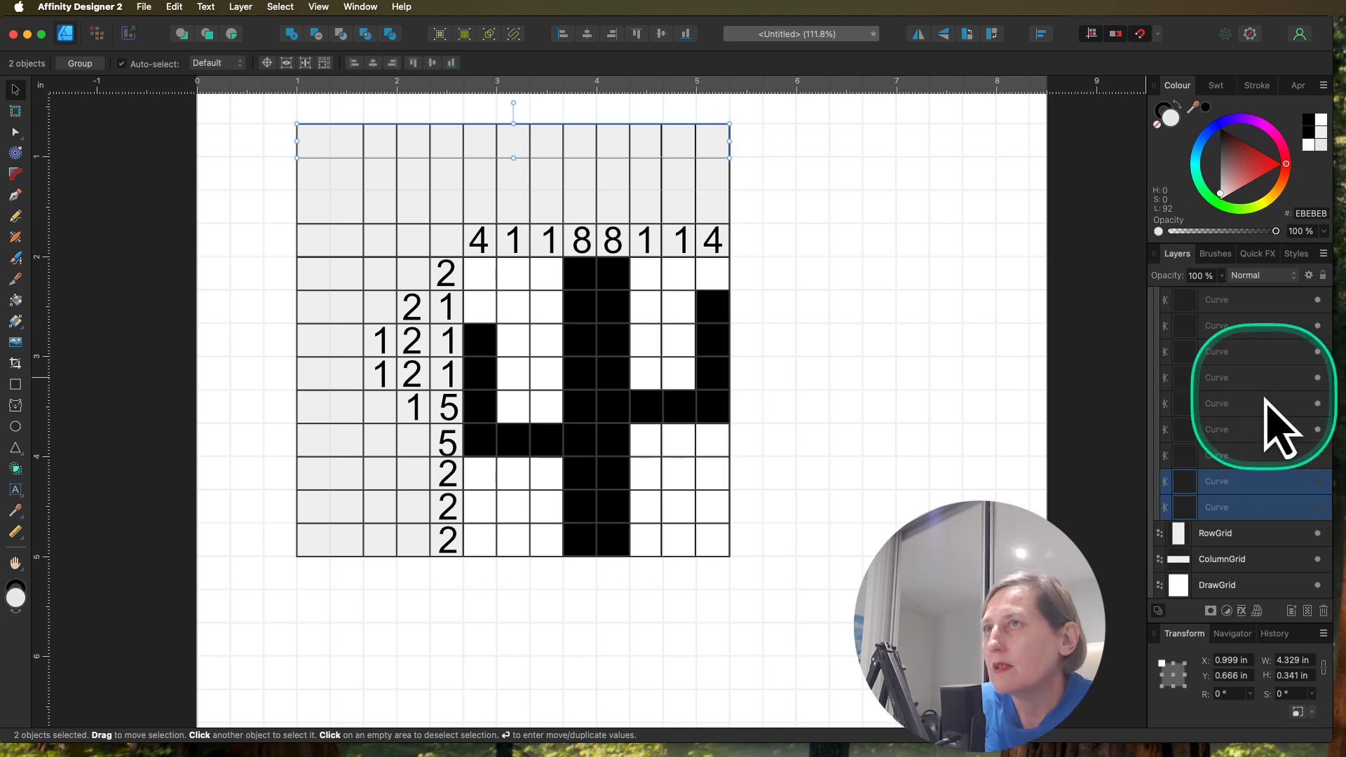
Step: Shorten the ColumnGrid line group from above to 3.33 in long, so its vertical lines start at the column clue row
{"action": "scroll", "coordinate": [1267, 413], "scroll_direction": "up", "scroll_amount": 2}
{"action": "scroll", "coordinate": [1266, 400], "scroll_direction": "up", "scroll_amount": 2}
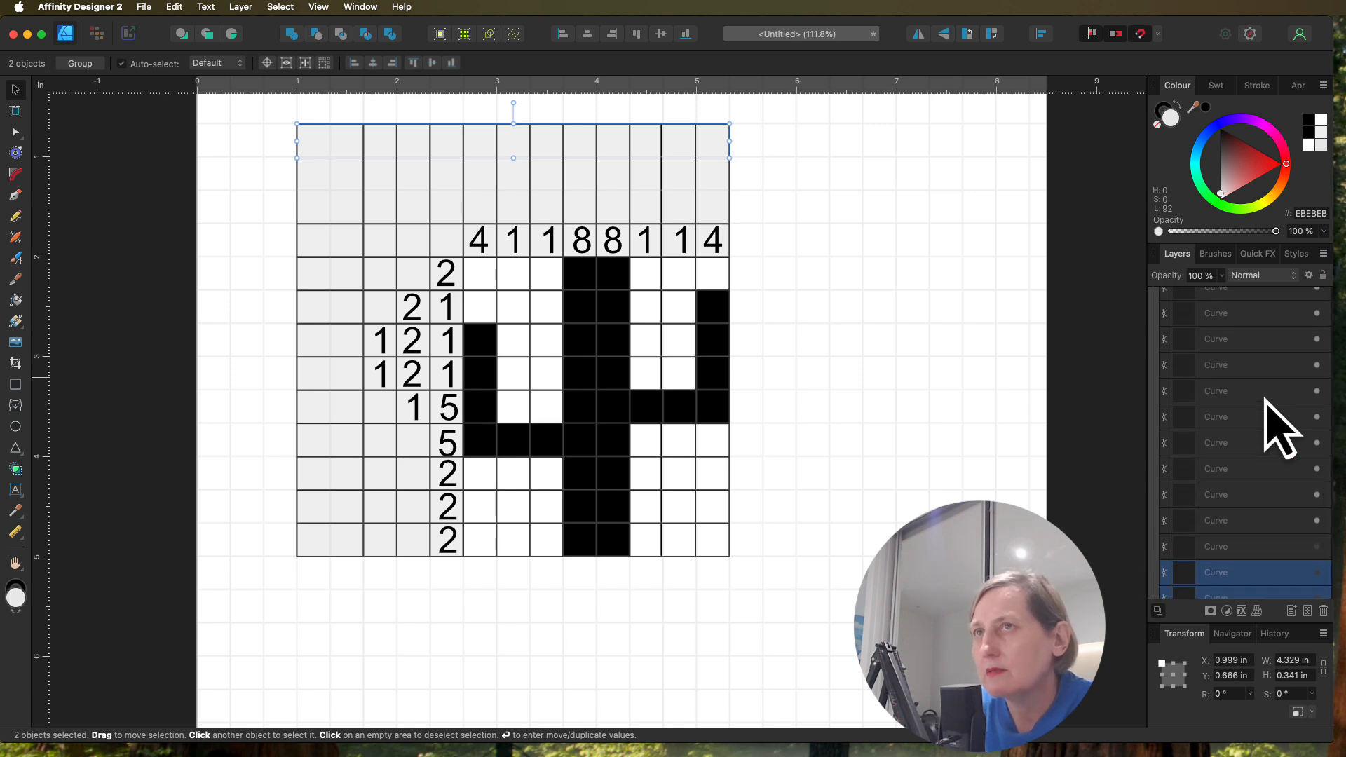
{"action": "scroll", "coordinate": [1279, 429], "scroll_direction": "up", "scroll_amount": 5}
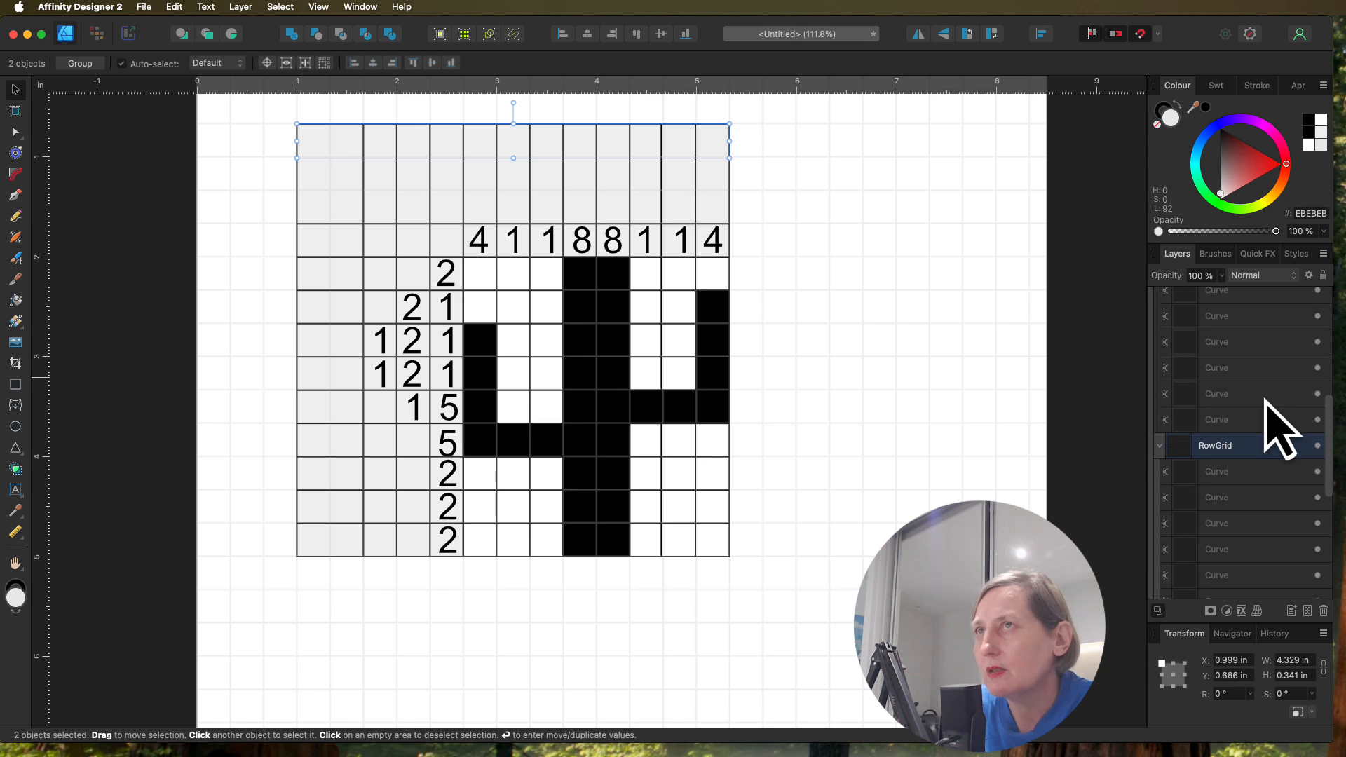
{"action": "left_click", "coordinate": [838, 180]}
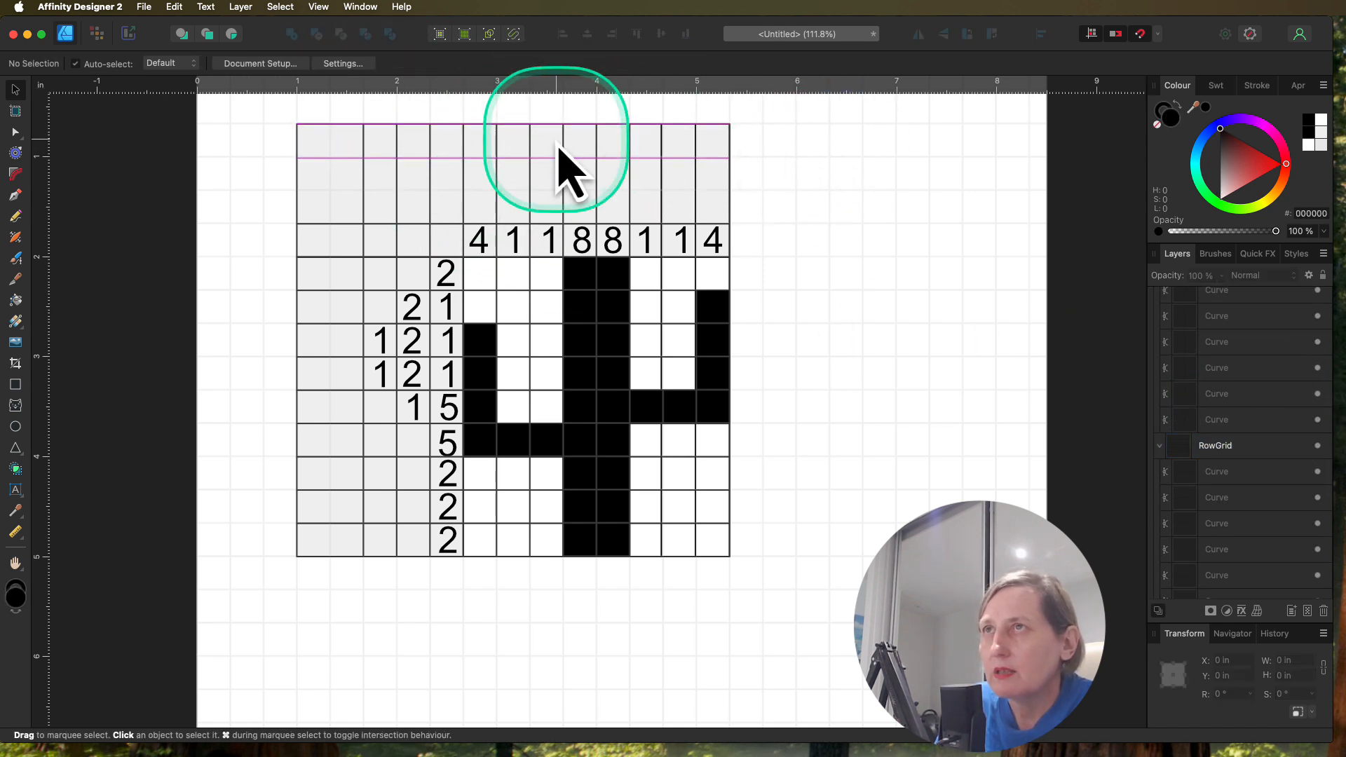
{"action": "left_click", "coordinate": [514, 149]}
{"action": "mouse_move", "coordinate": [512, 127]}
{"action": "left_mouse_down"}
{"action": "mouse_move", "coordinate": [515, 144]}
{"action": "mouse_move", "coordinate": [515, 124]}
{"action": "left_mouse_up"}
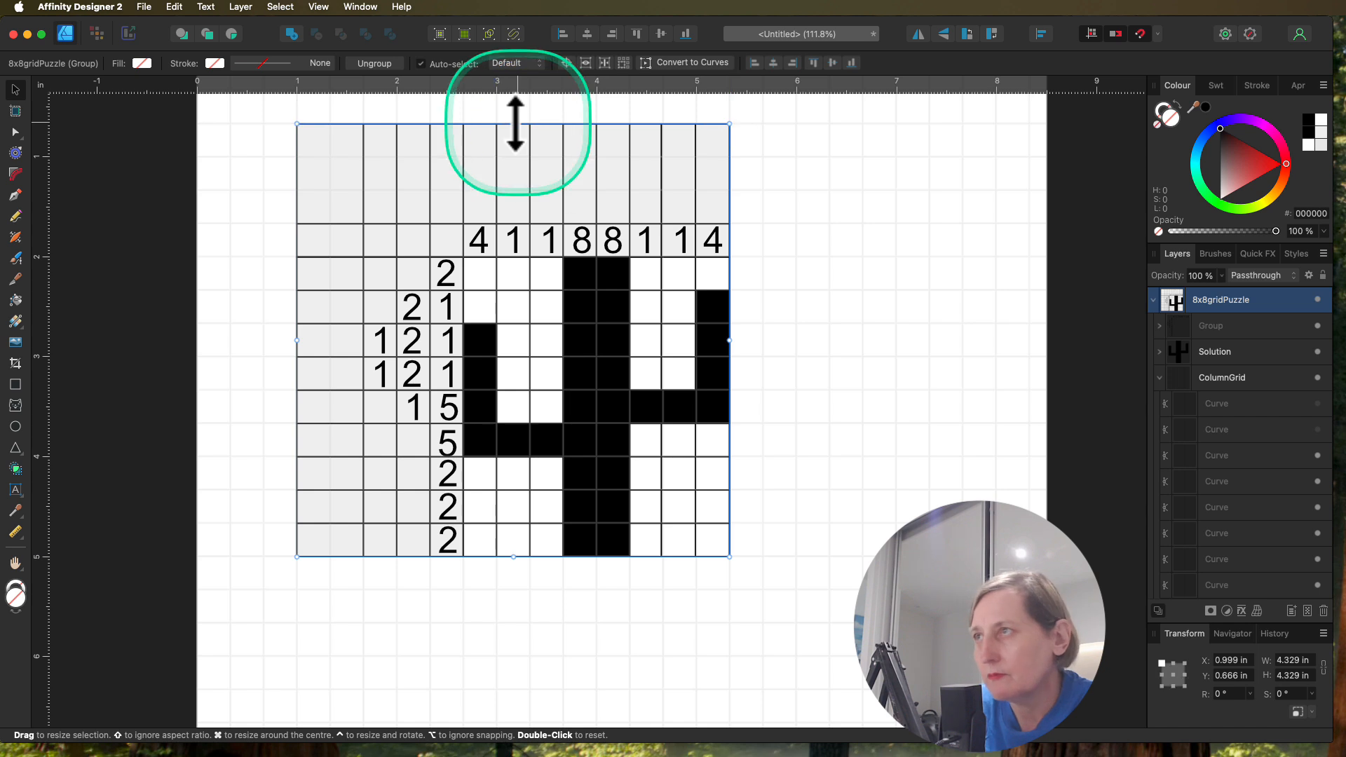
{"action": "scroll", "coordinate": [1261, 497], "scroll_direction": "down", "scroll_amount": 3}
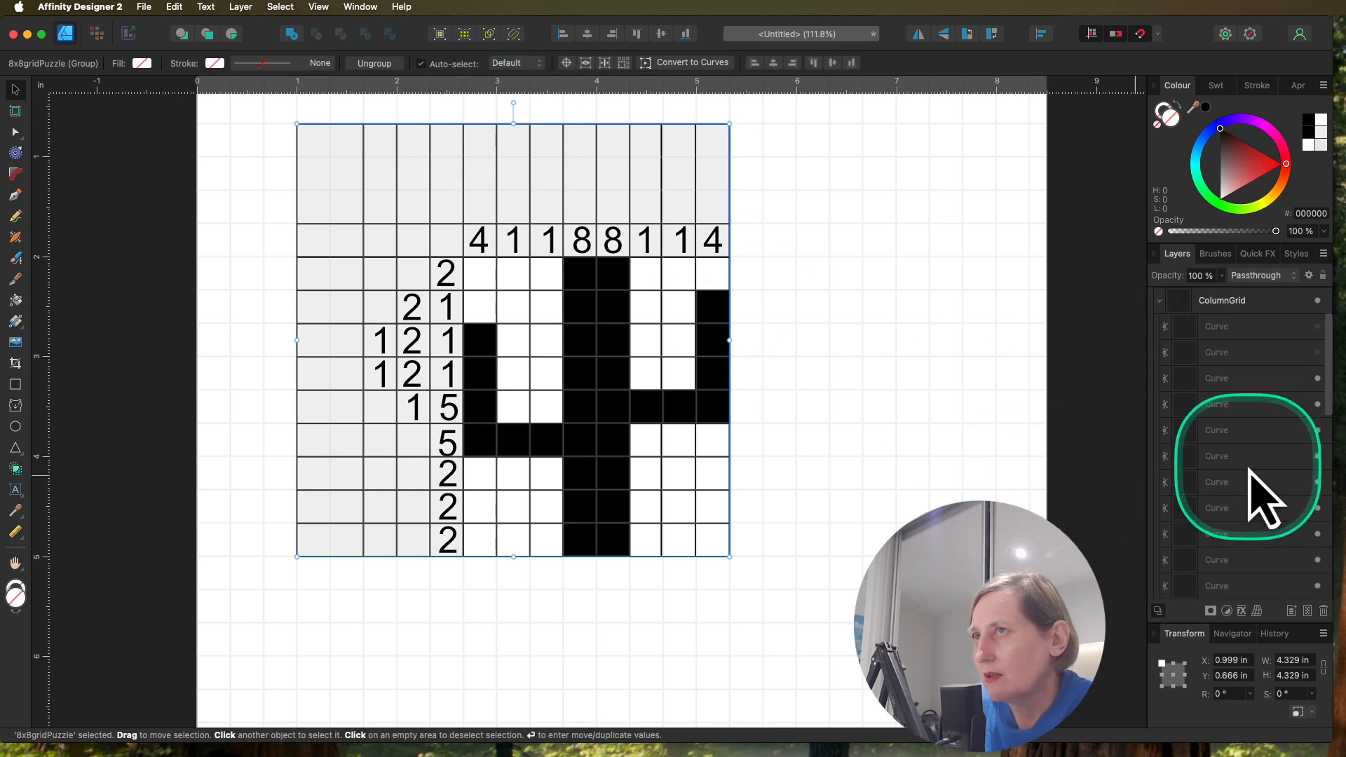
{"action": "scroll", "coordinate": [1261, 499], "scroll_direction": "down", "scroll_amount": 1}
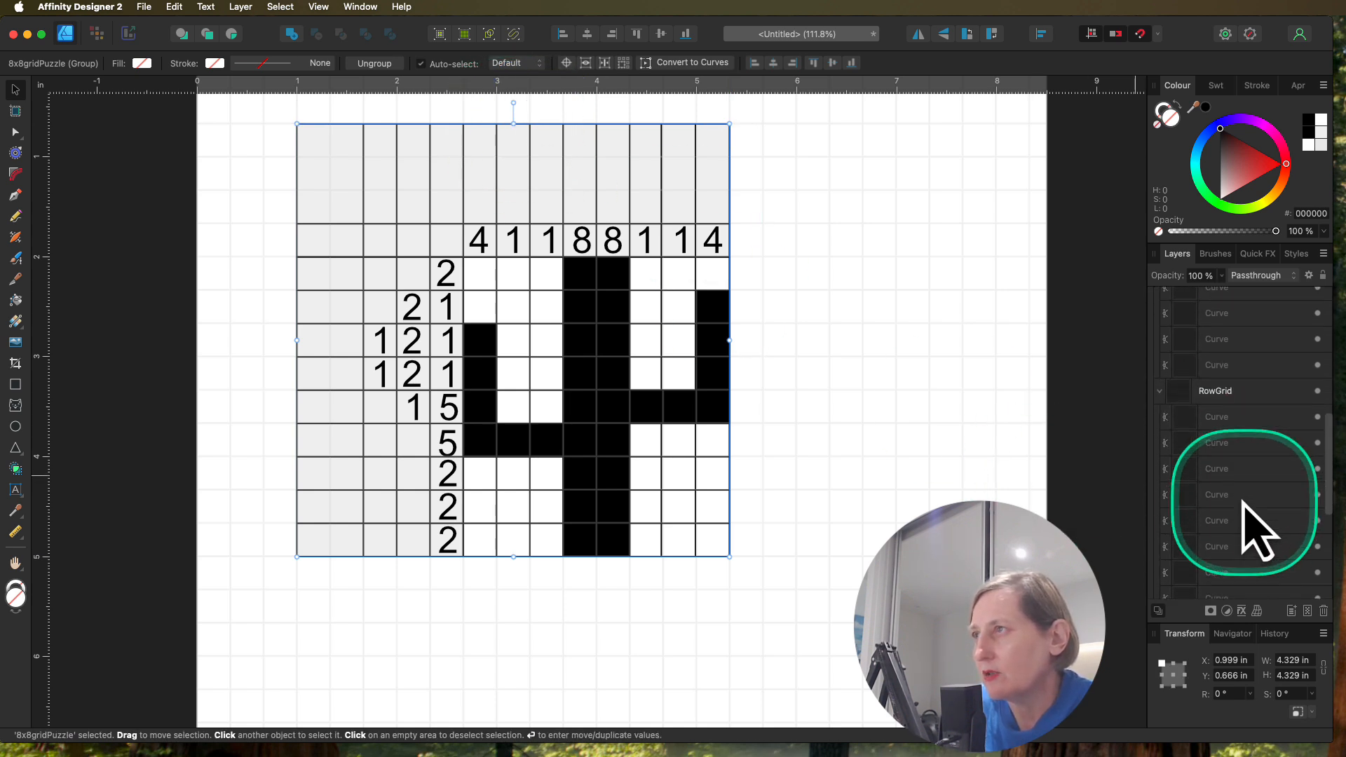
{"action": "scroll", "coordinate": [1240, 484], "scroll_direction": "down", "scroll_amount": 3}
{"action": "left_click", "coordinate": [1220, 394]}
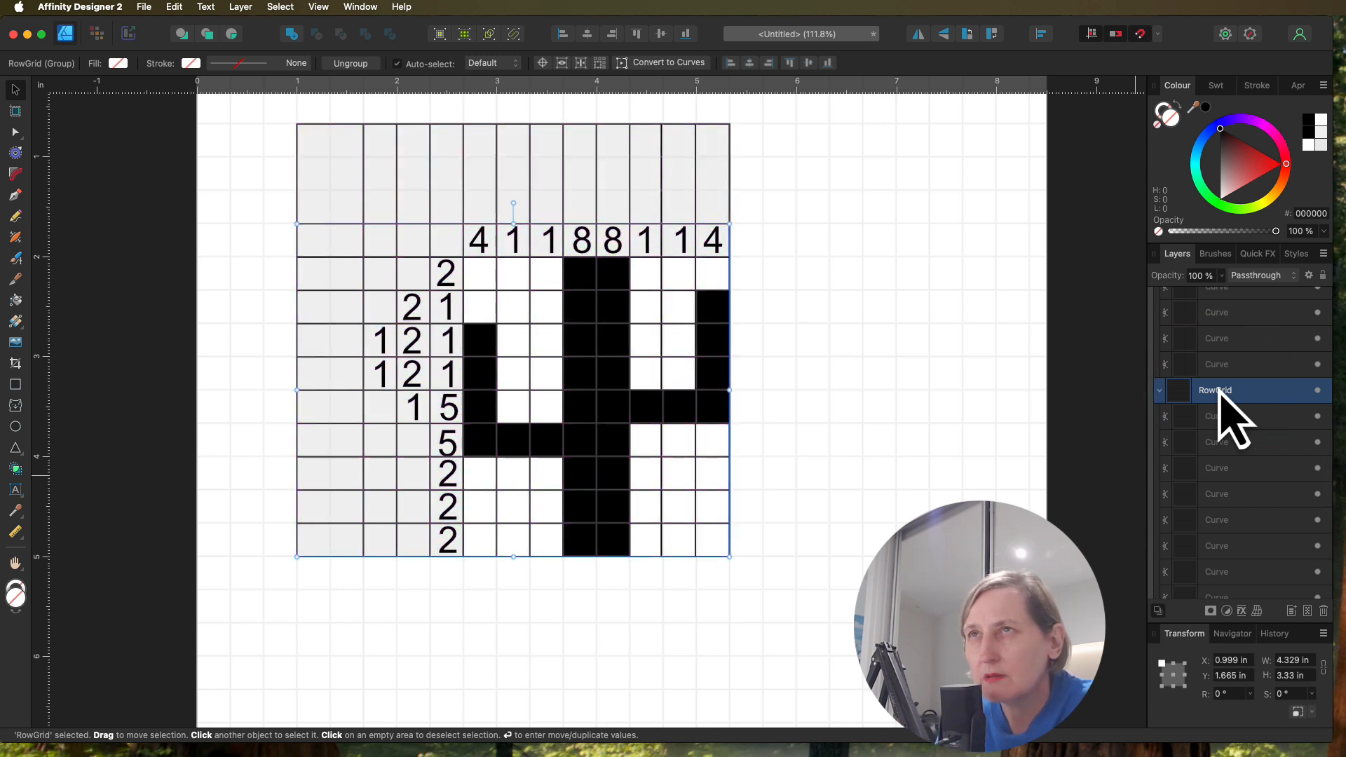
{"action": "left_click", "coordinate": [364, 181]}
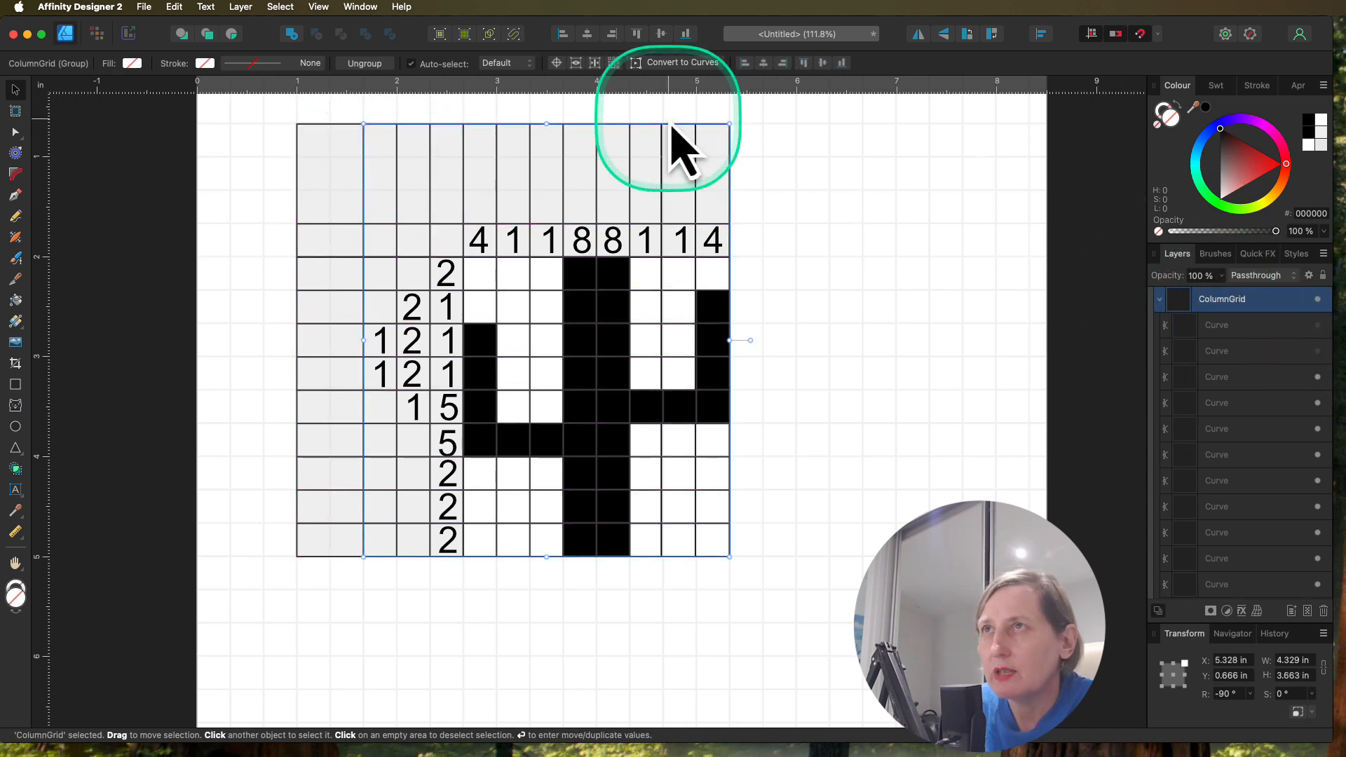
{"action": "left_click_drag", "start_coordinate": [546, 125], "coordinate": [544, 223]}
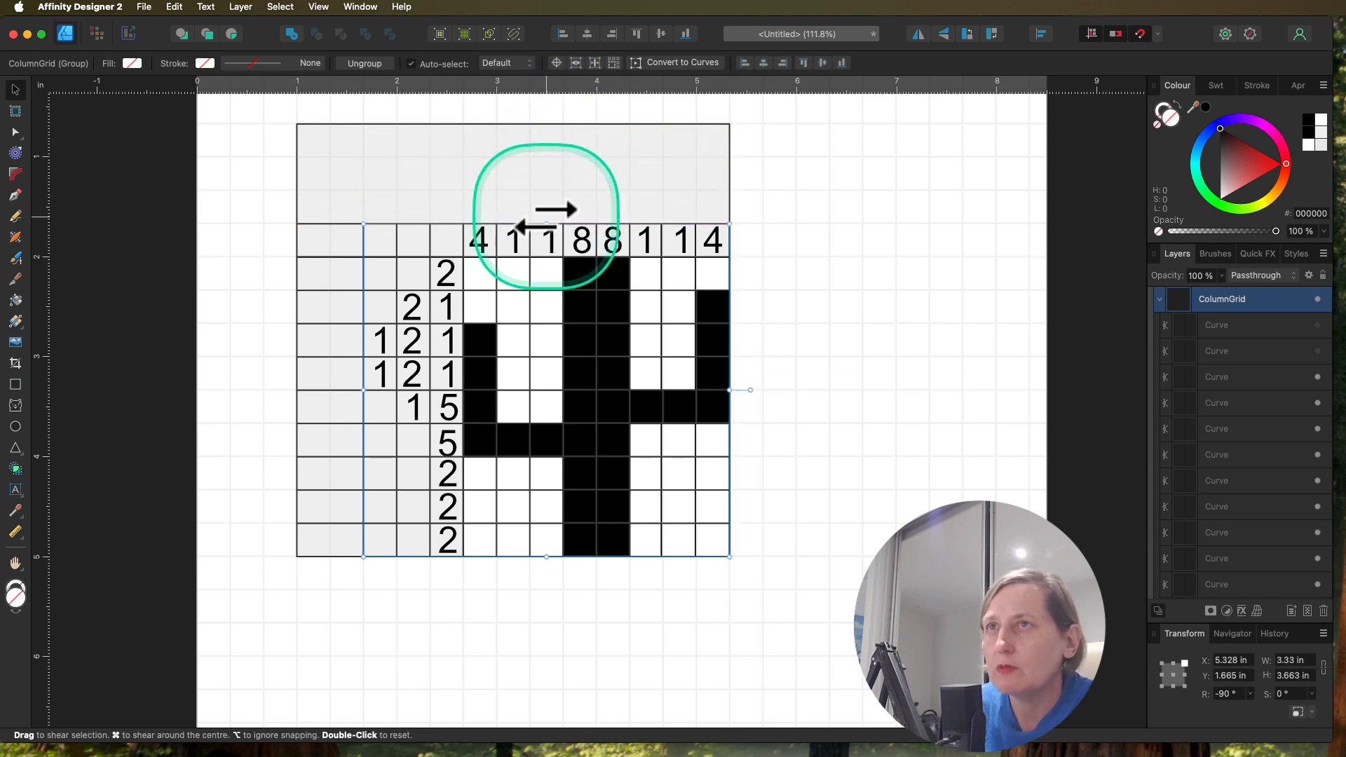
Step: Trim the unused left columns off the grey backgrounds, making the RowGrid rectangle 0.999 in wide and the ColumnGrid rectangle 3.663 in wide
{"action": "left_click", "coordinate": [301, 397]}
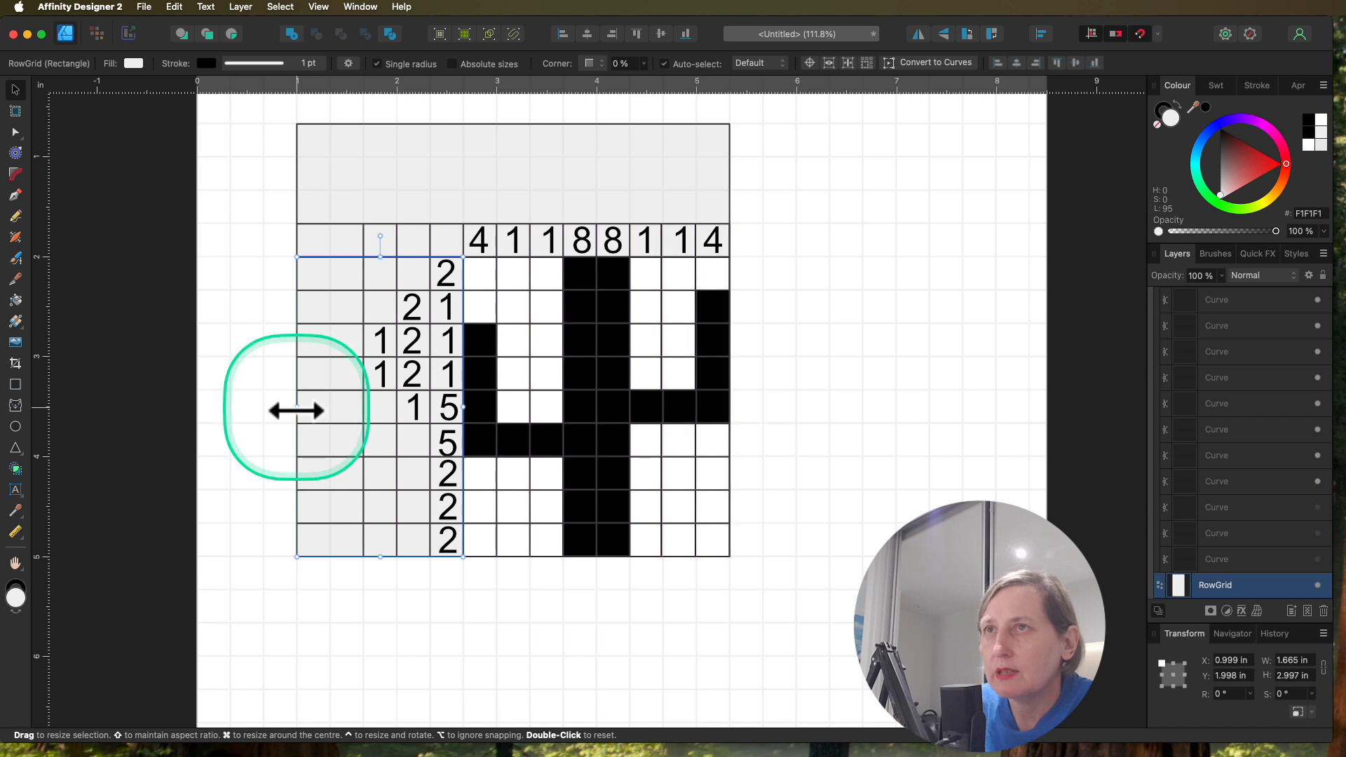
{"action": "left_click_drag", "start_coordinate": [295, 408], "coordinate": [360, 420]}
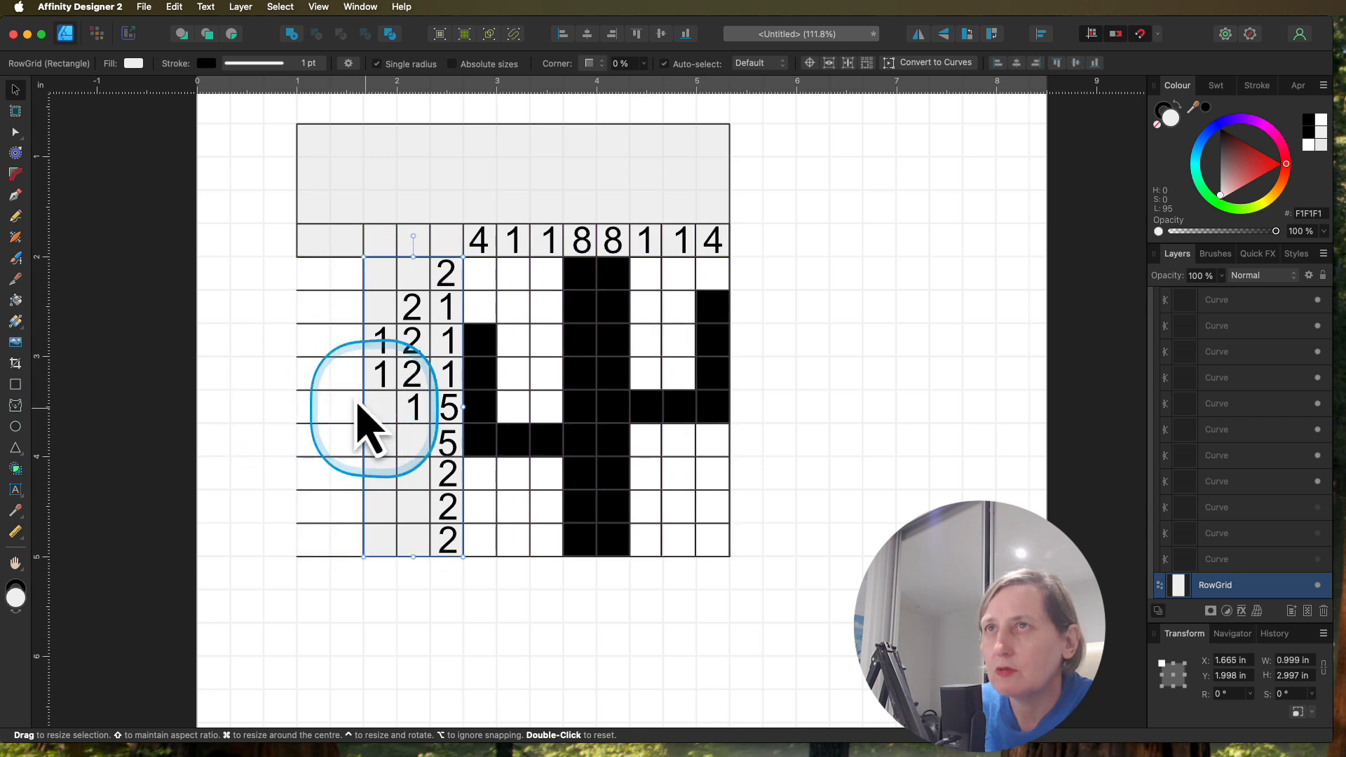
{"action": "left_click", "coordinate": [299, 190]}
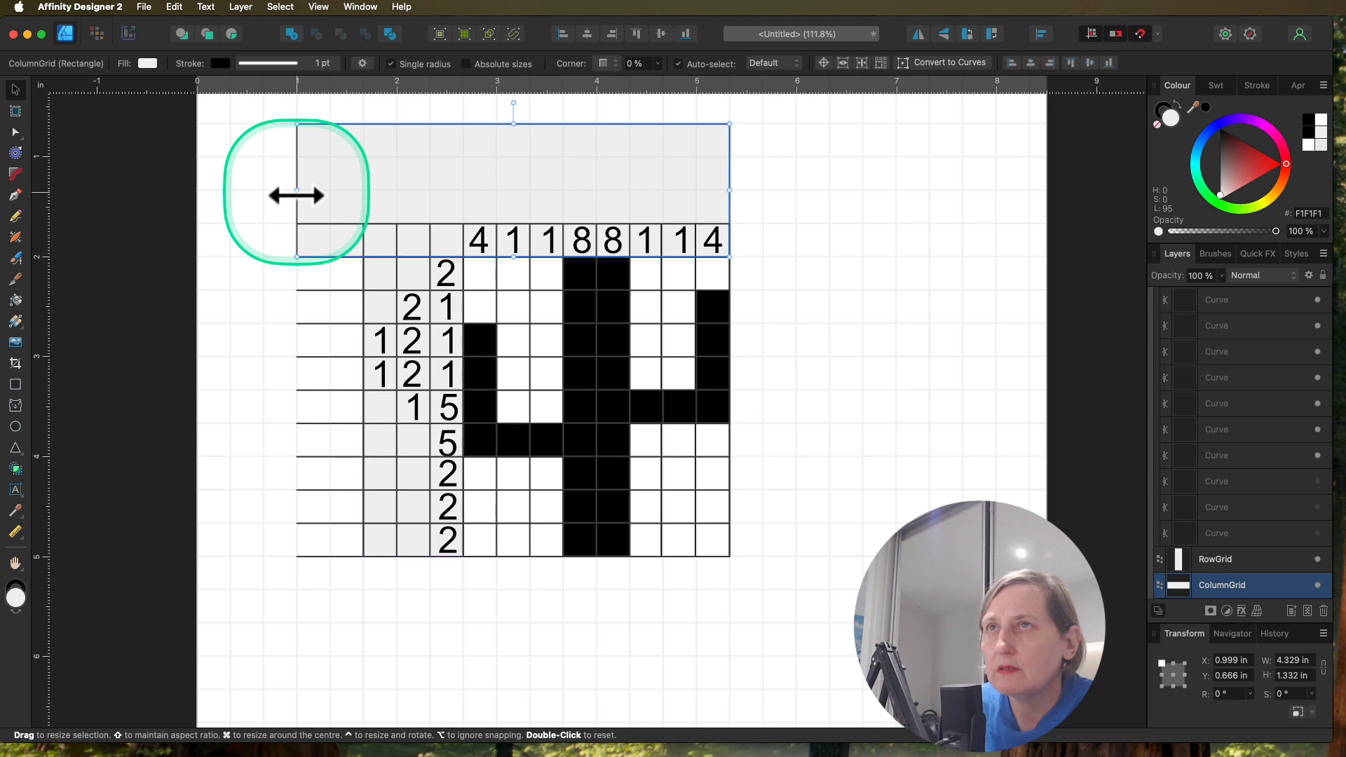
{"action": "left_click_drag", "start_coordinate": [296, 194], "coordinate": [365, 197]}
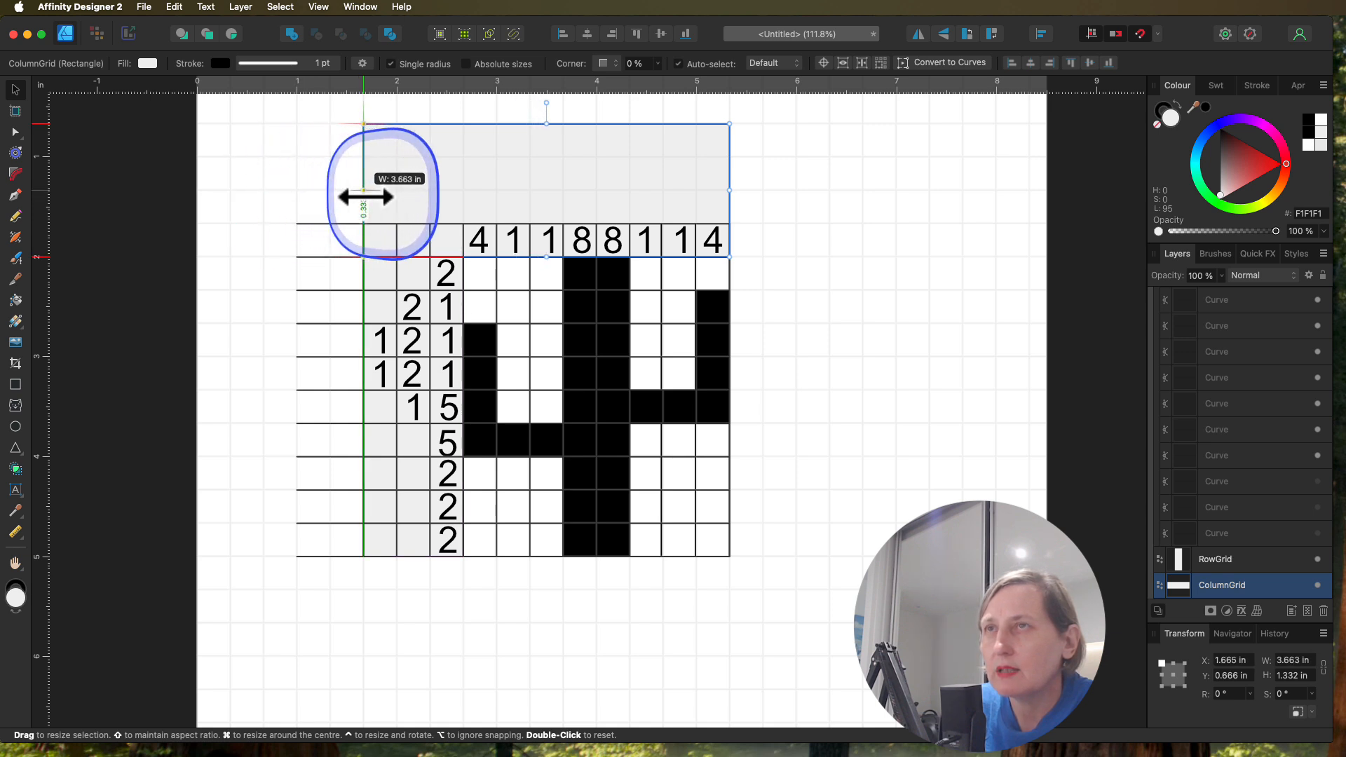
Step: Shorten the RowGrid line group from the left to 3.663 in wide and lower the ColumnGrid rectangle's upper edge to make it 0.333 in high
{"action": "left_click", "coordinate": [323, 377]}
{"action": "left_click_drag", "start_coordinate": [297, 394], "coordinate": [362, 398]}
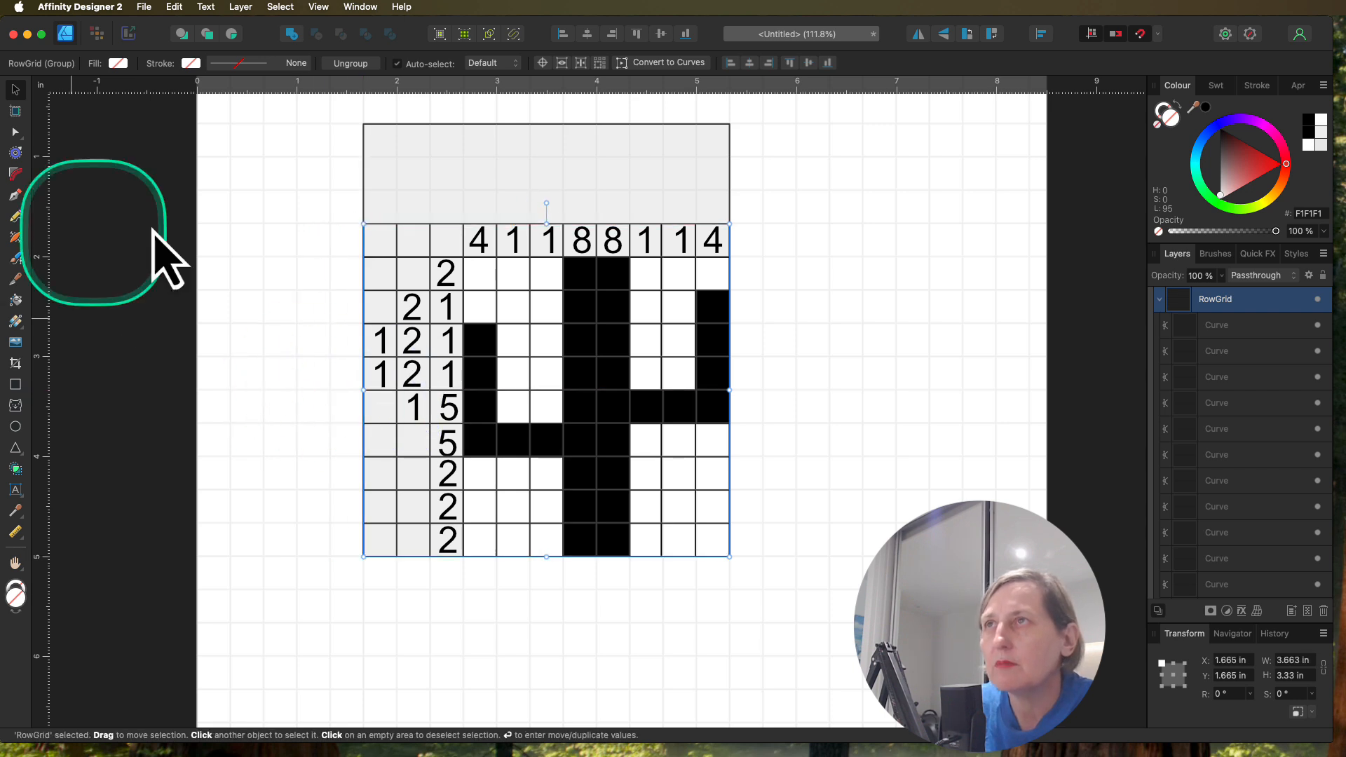
{"action": "left_click", "coordinate": [559, 129]}
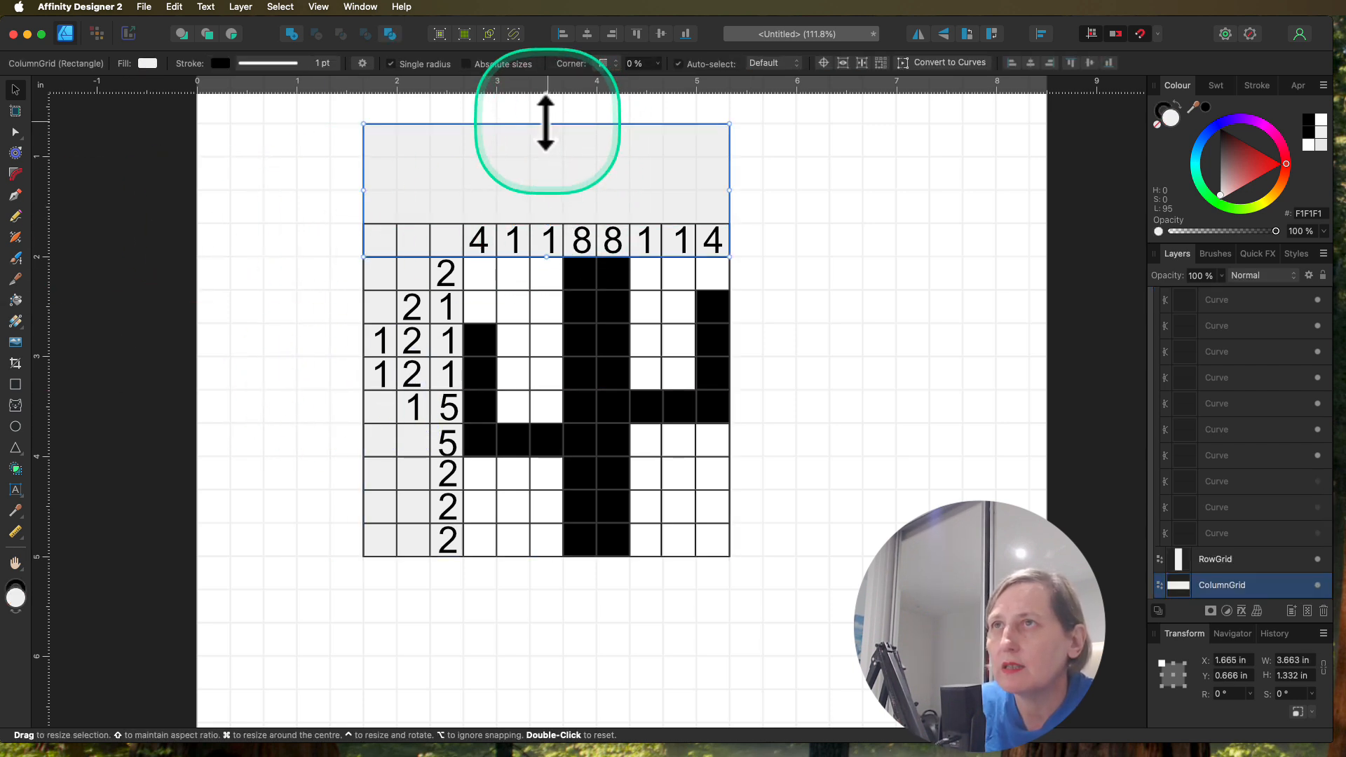
{"action": "left_click_drag", "start_coordinate": [546, 123], "coordinate": [544, 223]}
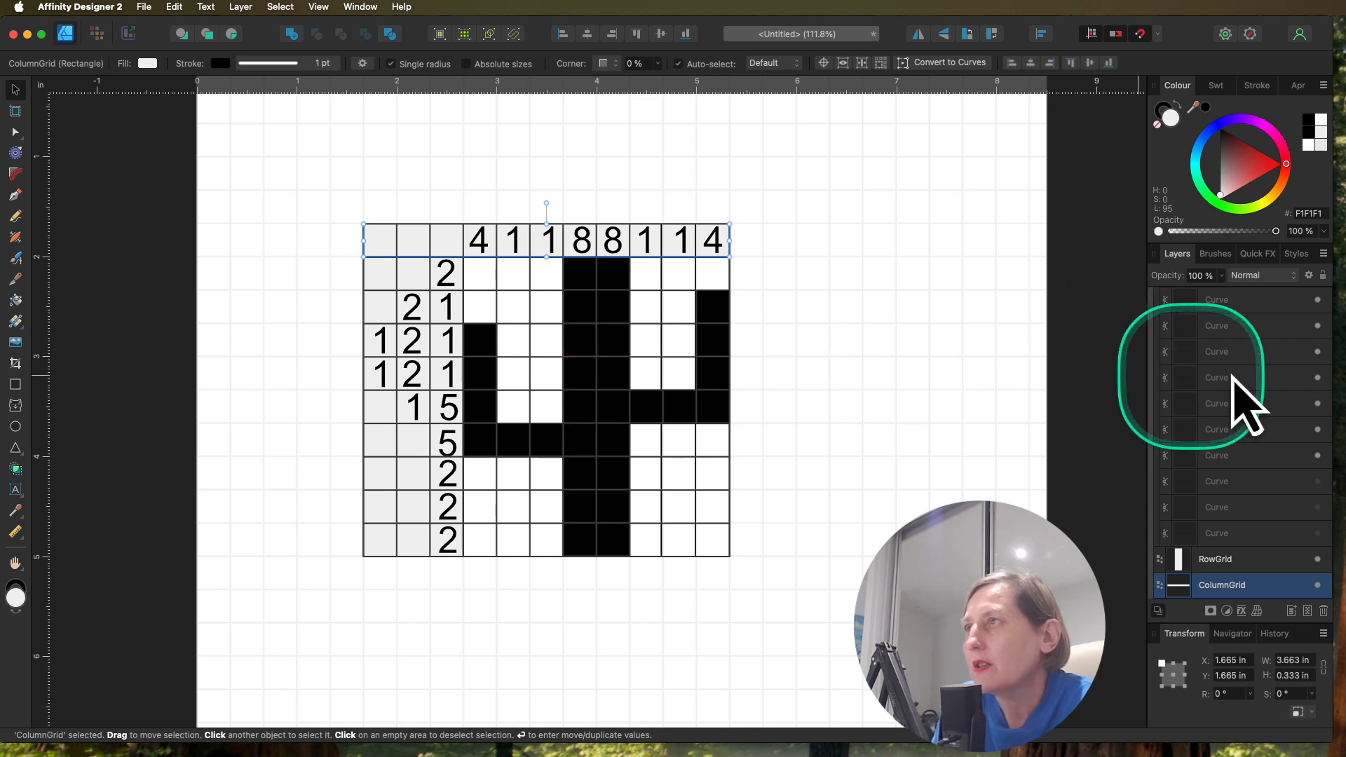
Step: Collapse the 8x8gridPuzzle group and move the whole puzzle up and left to about X 1.225 in, Y 0.999 in
{"action": "scroll", "coordinate": [1254, 400], "scroll_direction": "up", "scroll_amount": 5}
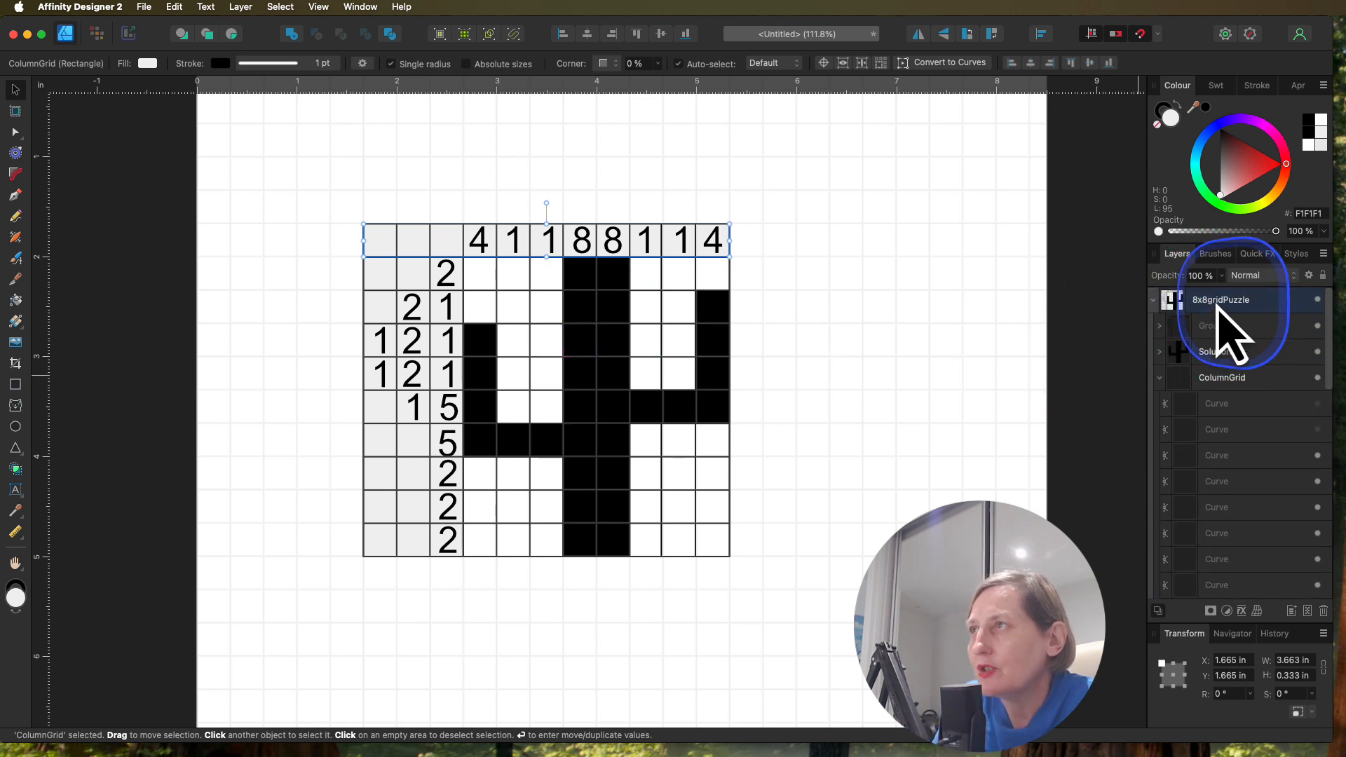
{"action": "left_click", "coordinate": [1220, 301]}
{"action": "left_click", "coordinate": [1153, 300]}
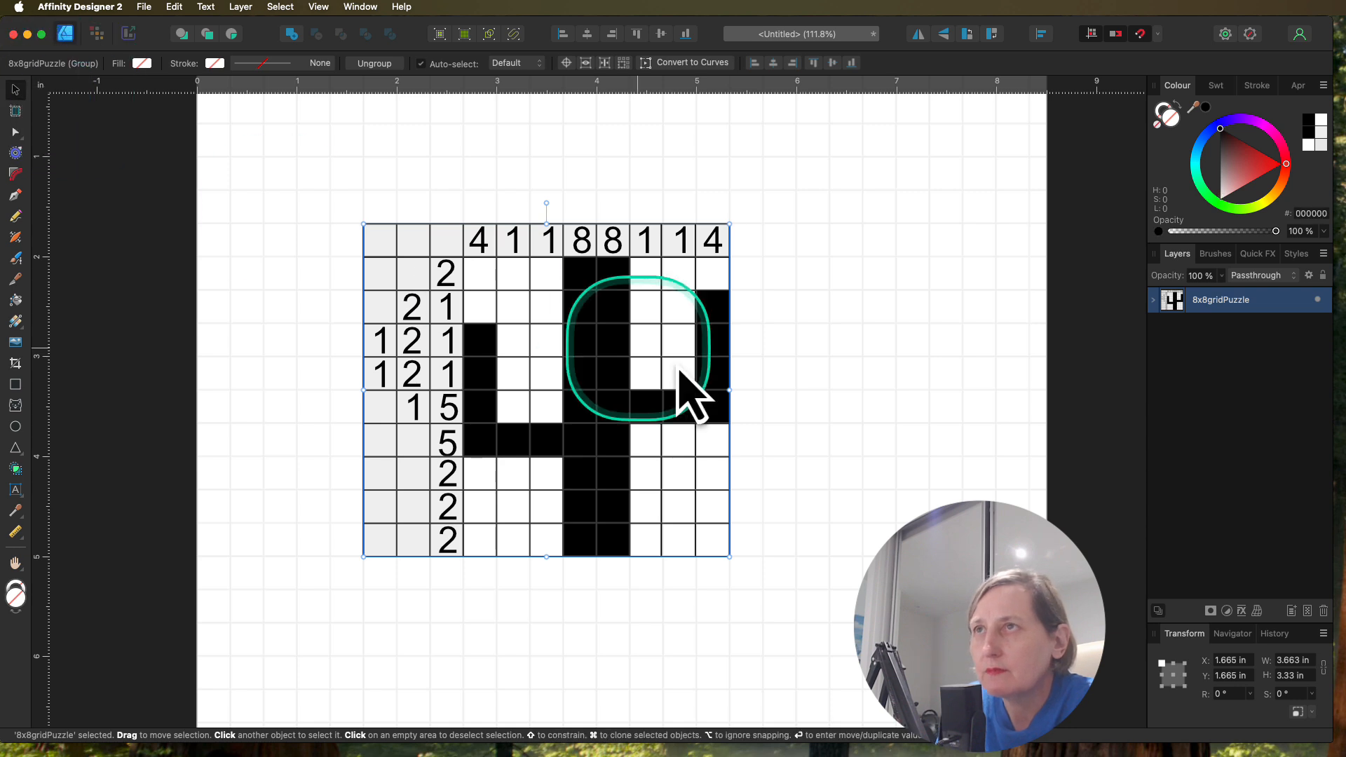
{"action": "left_click_drag", "start_coordinate": [590, 354], "coordinate": [558, 298]}
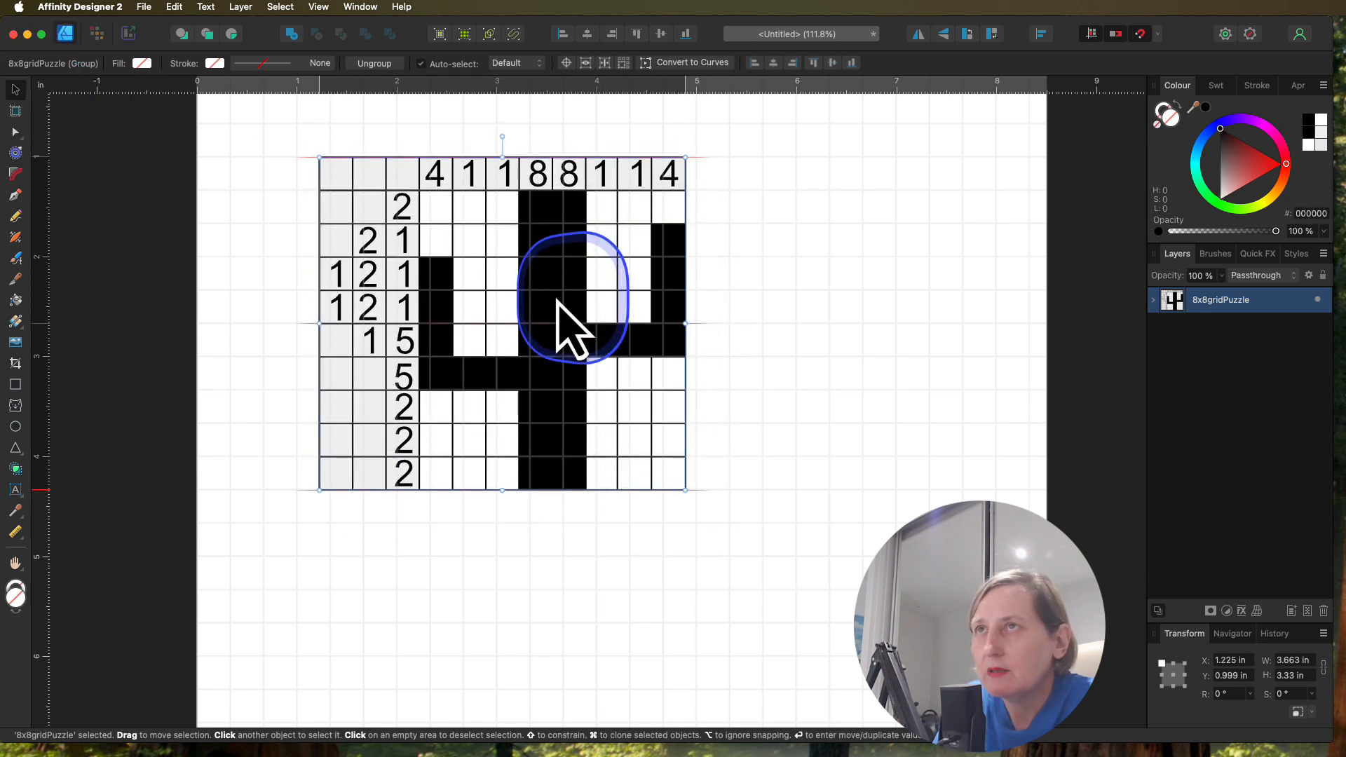
Step: Duplicate the 8x8gridPuzzle group, place the copy below at about Y 4.662 in, and align the original with it at X 1.332 in
{"action": "left_click", "coordinate": [1153, 300]}
{"action": "left_click", "coordinate": [1153, 299]}
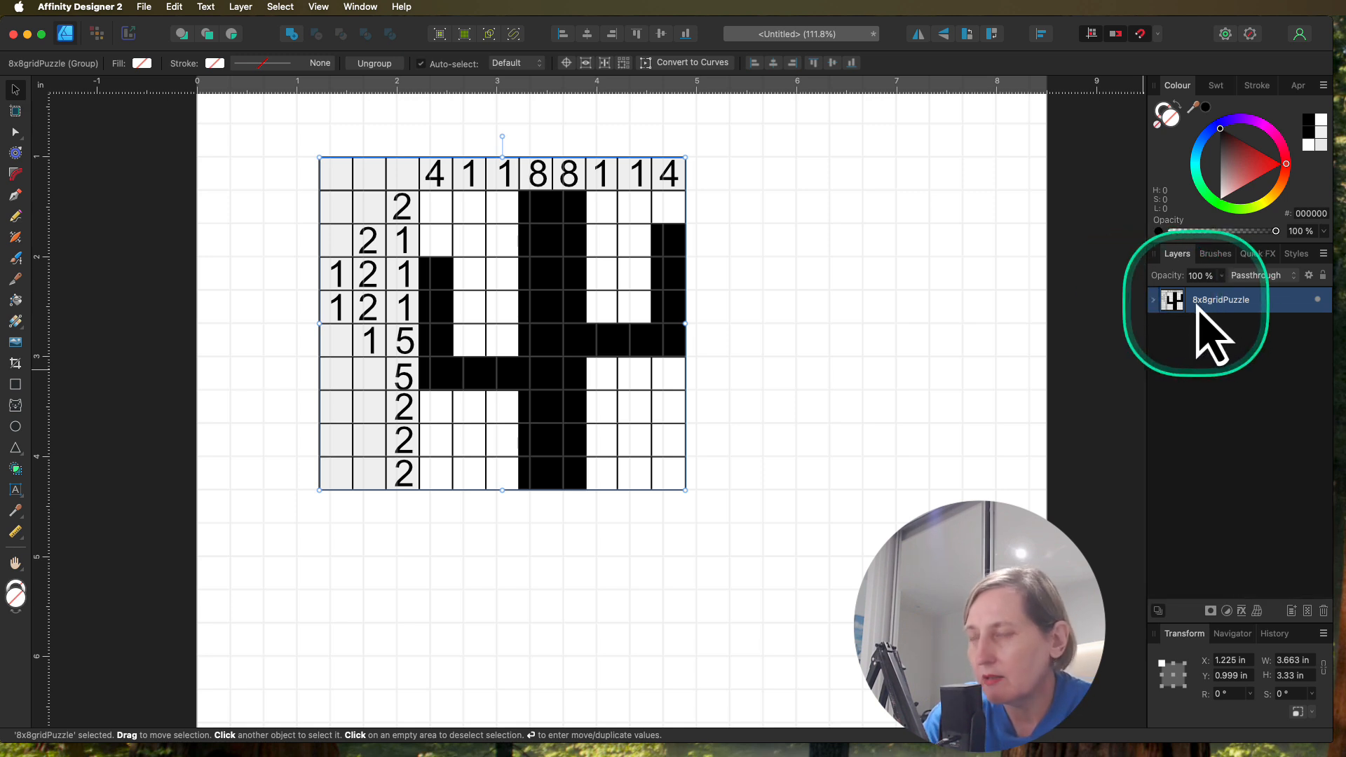
{"action": "key", "text": "super+j"}
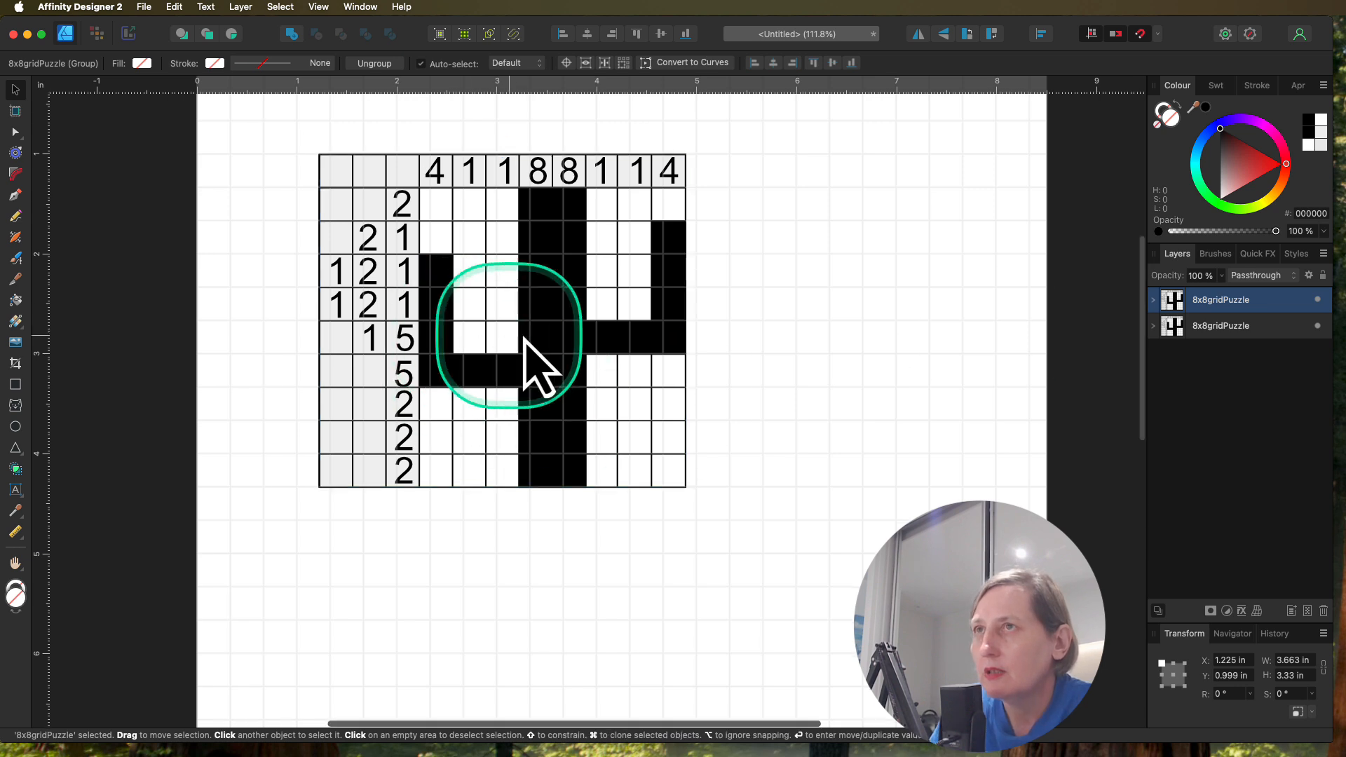
{"action": "left_click_drag", "start_coordinate": [525, 301], "coordinate": [531, 671]}
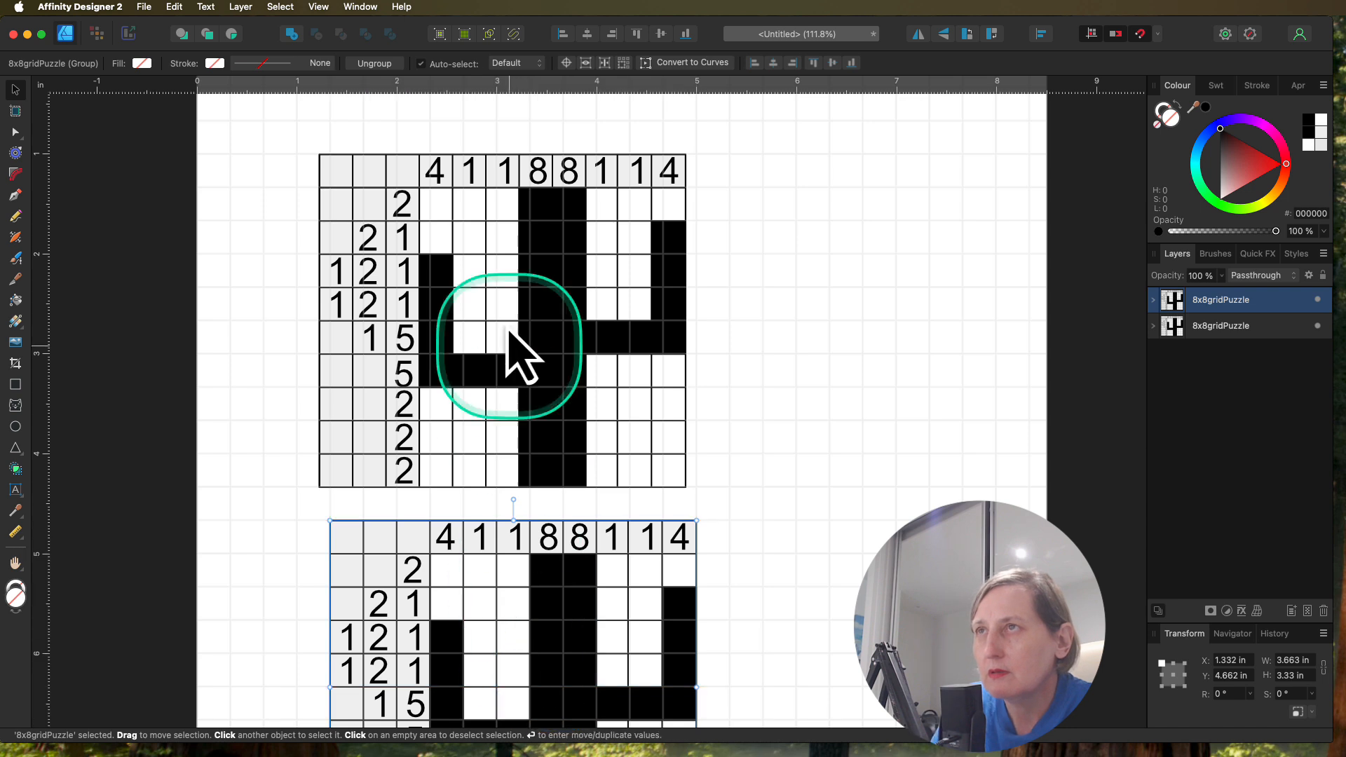
{"action": "mouse_move", "coordinate": [501, 324]}
{"action": "left_mouse_down"}
{"action": "mouse_move", "coordinate": [529, 323]}
{"action": "mouse_move", "coordinate": [518, 324]}
{"action": "left_mouse_up"}
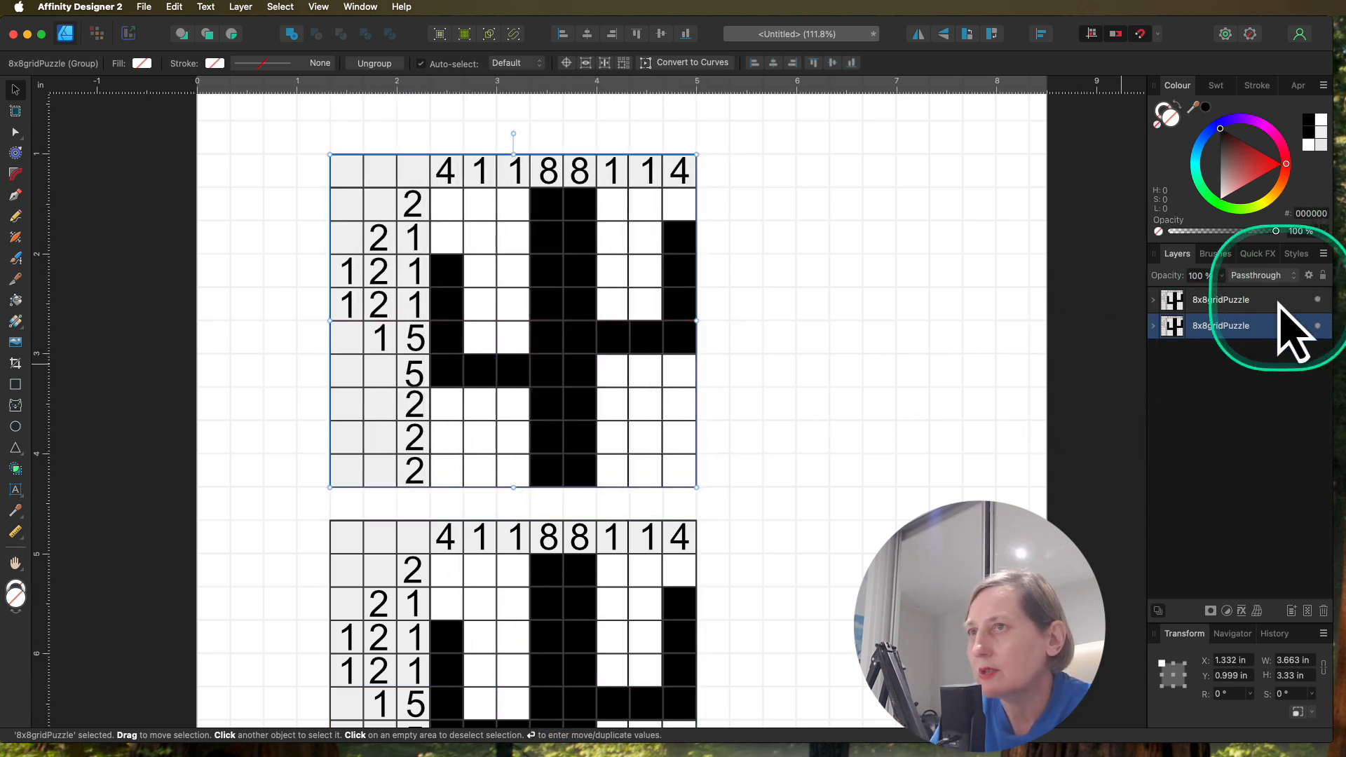
Step: Try placing the original puzzle group above its copy in the layer stack
{"action": "left_click_drag", "start_coordinate": [1261, 311], "coordinate": [1237, 299]}
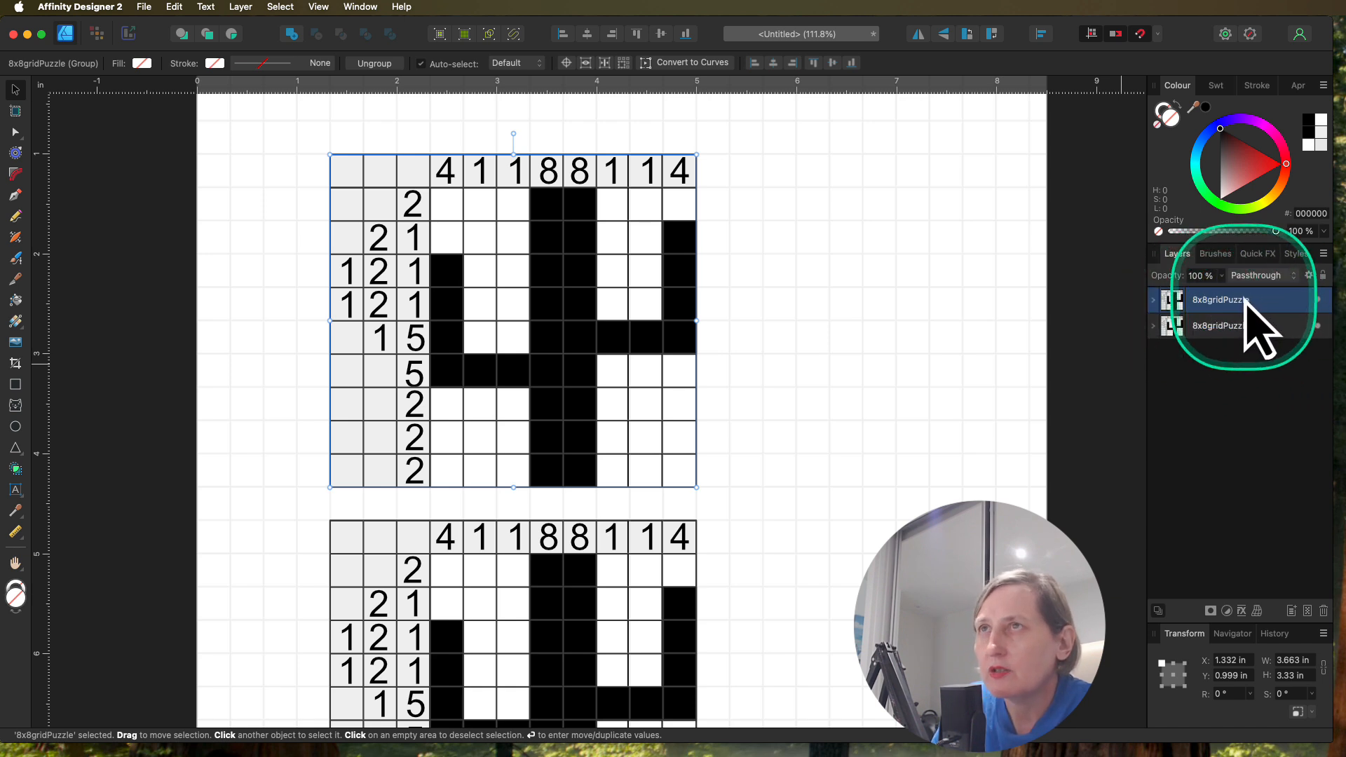
{"action": "left_click", "coordinate": [1228, 330]}
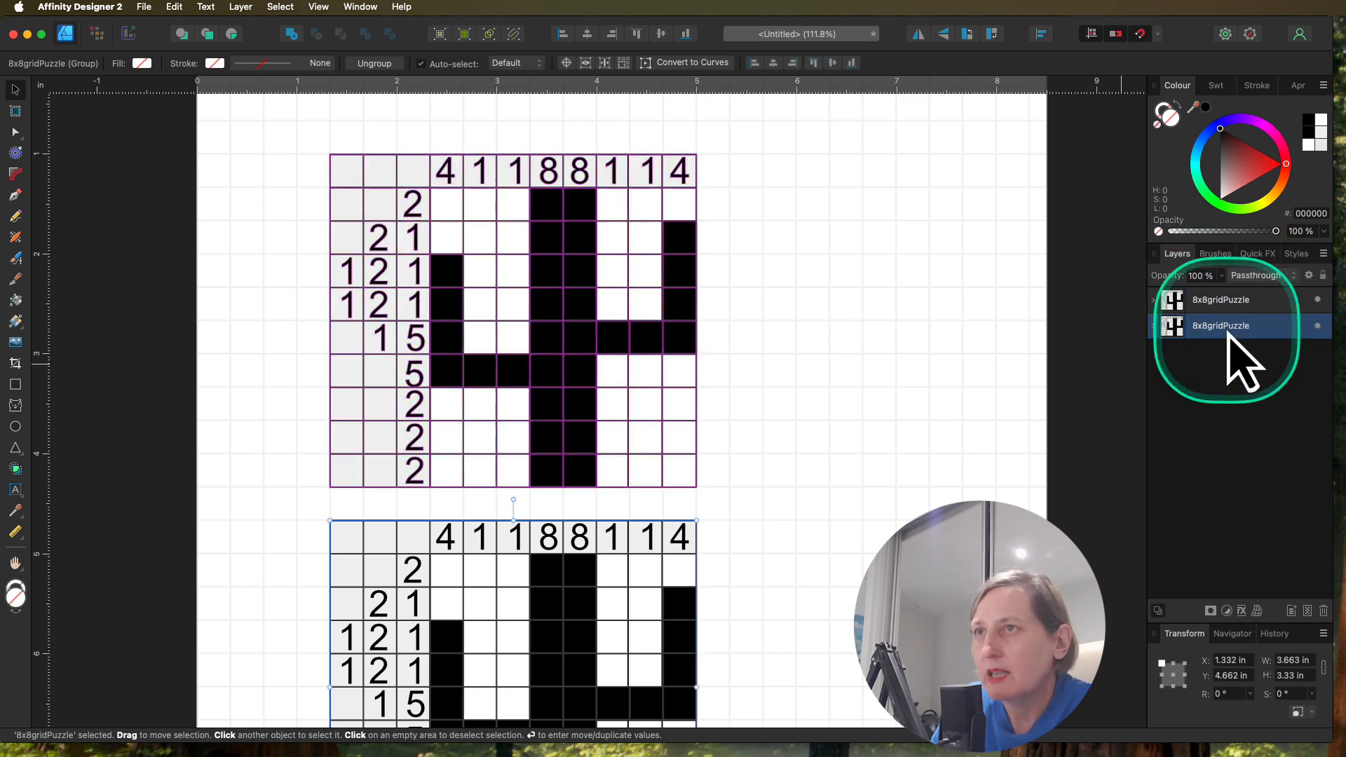
{"action": "left_click", "coordinate": [1153, 300]}
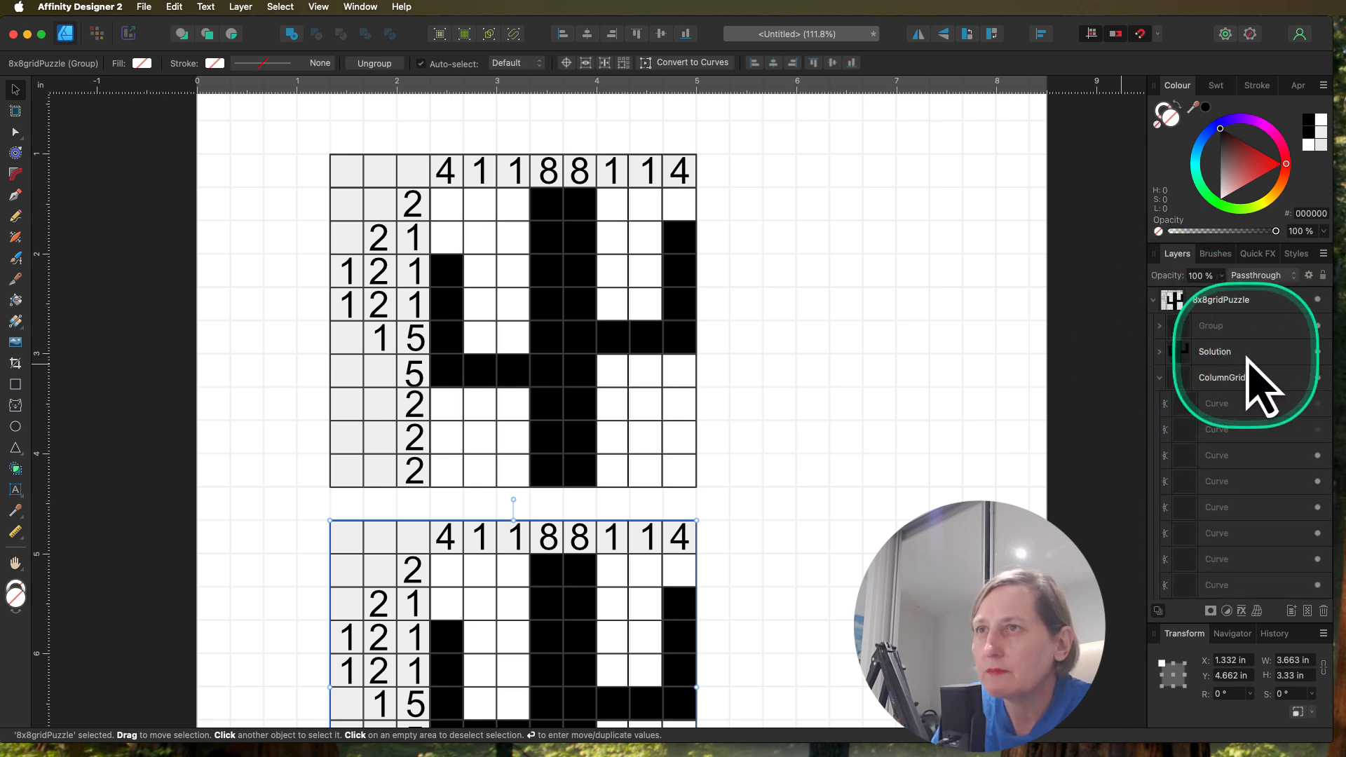
{"action": "left_click", "coordinate": [1154, 300]}
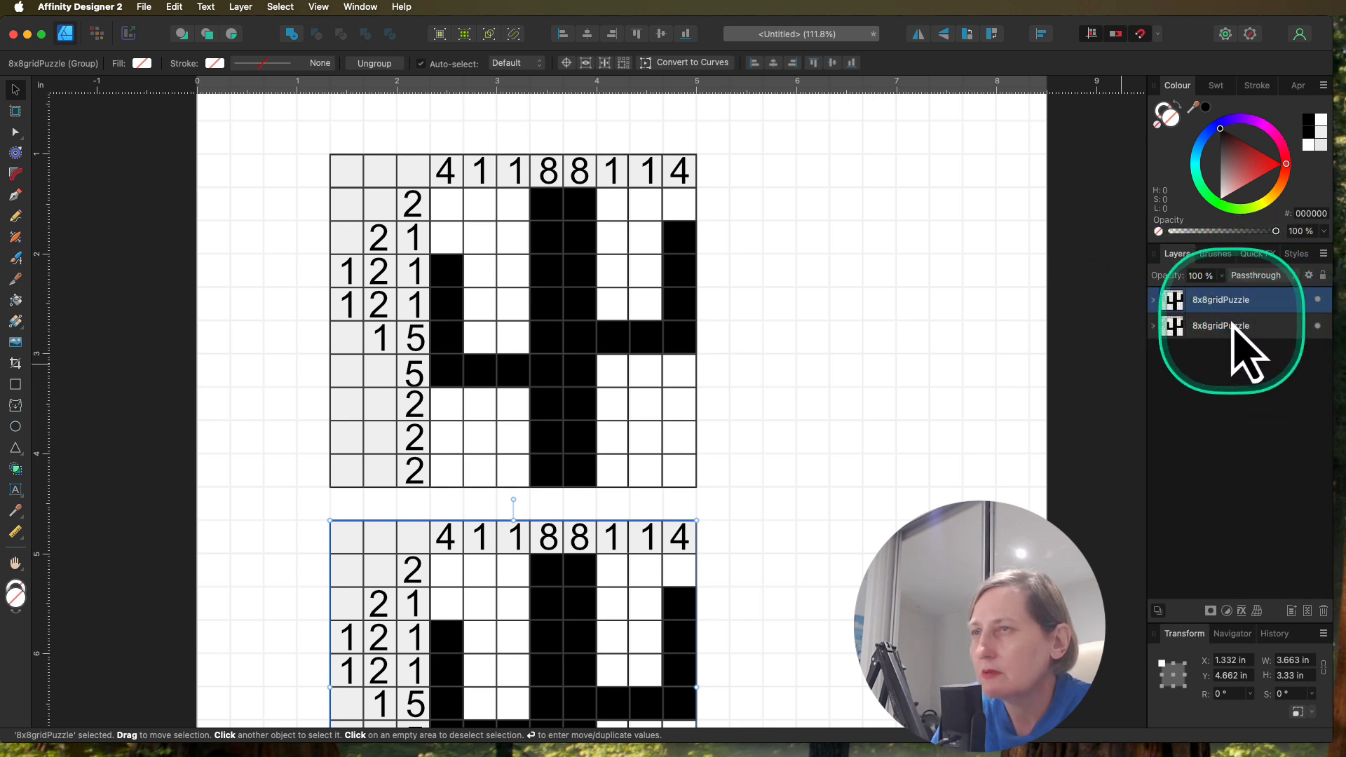
Step: Rename the lower puzzle copy's group as 8x8gridsolution
{"action": "left_click", "coordinate": [537, 272]}
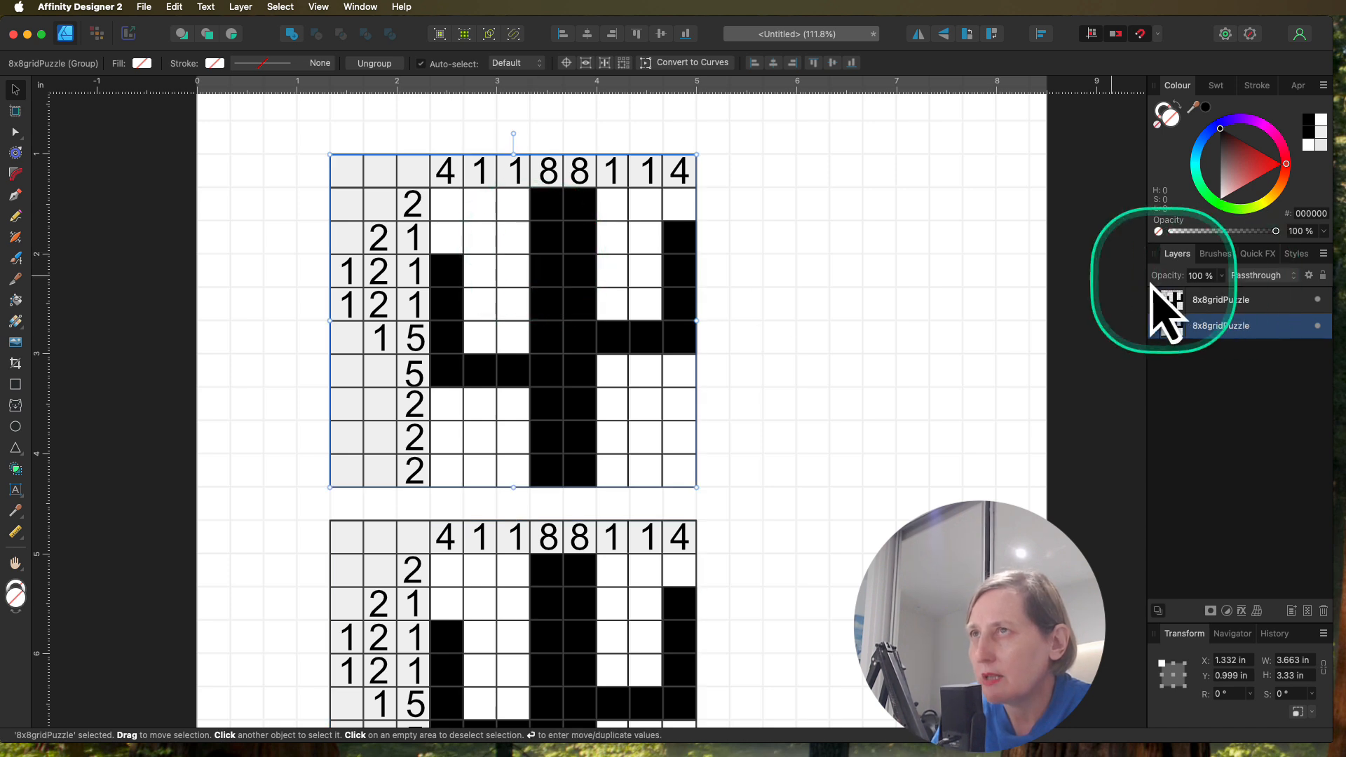
{"action": "left_click", "coordinate": [1211, 301]}
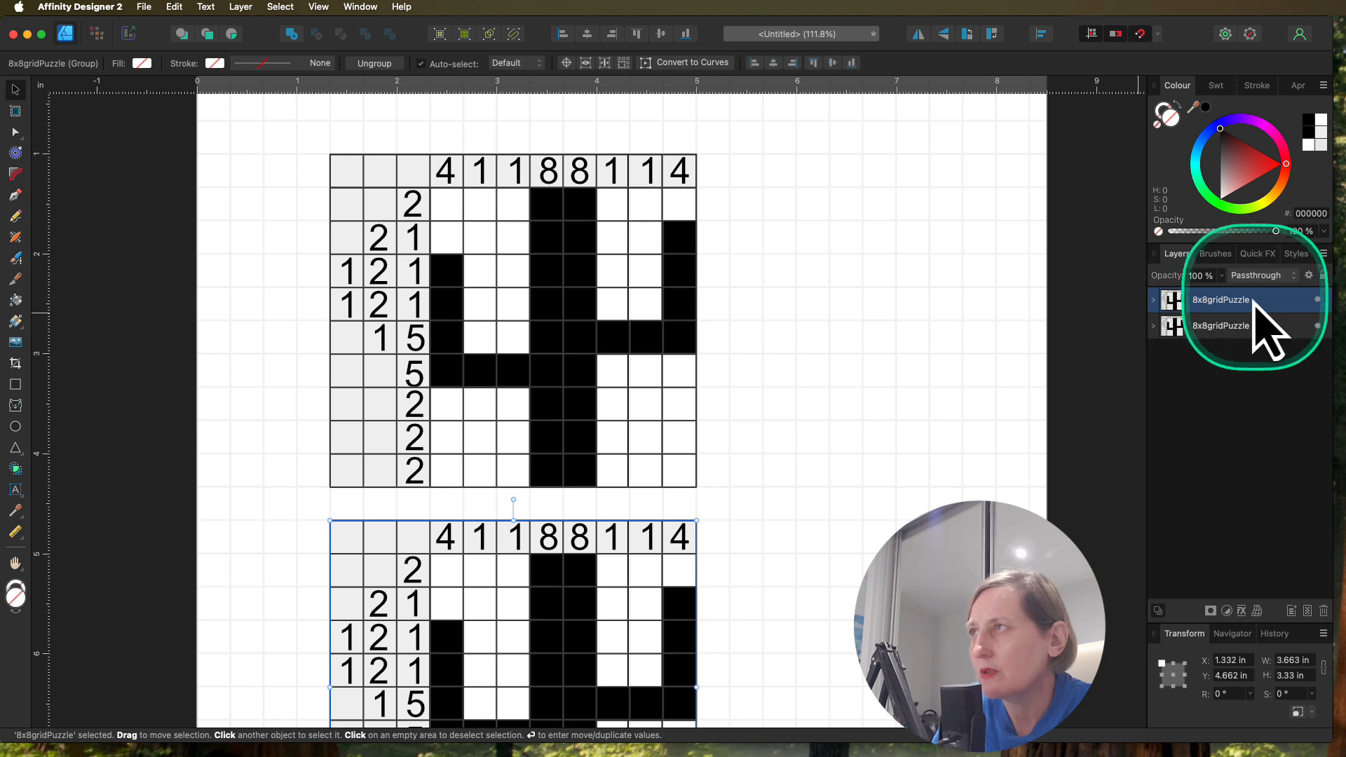
{"action": "double_click", "coordinate": [1235, 301]}
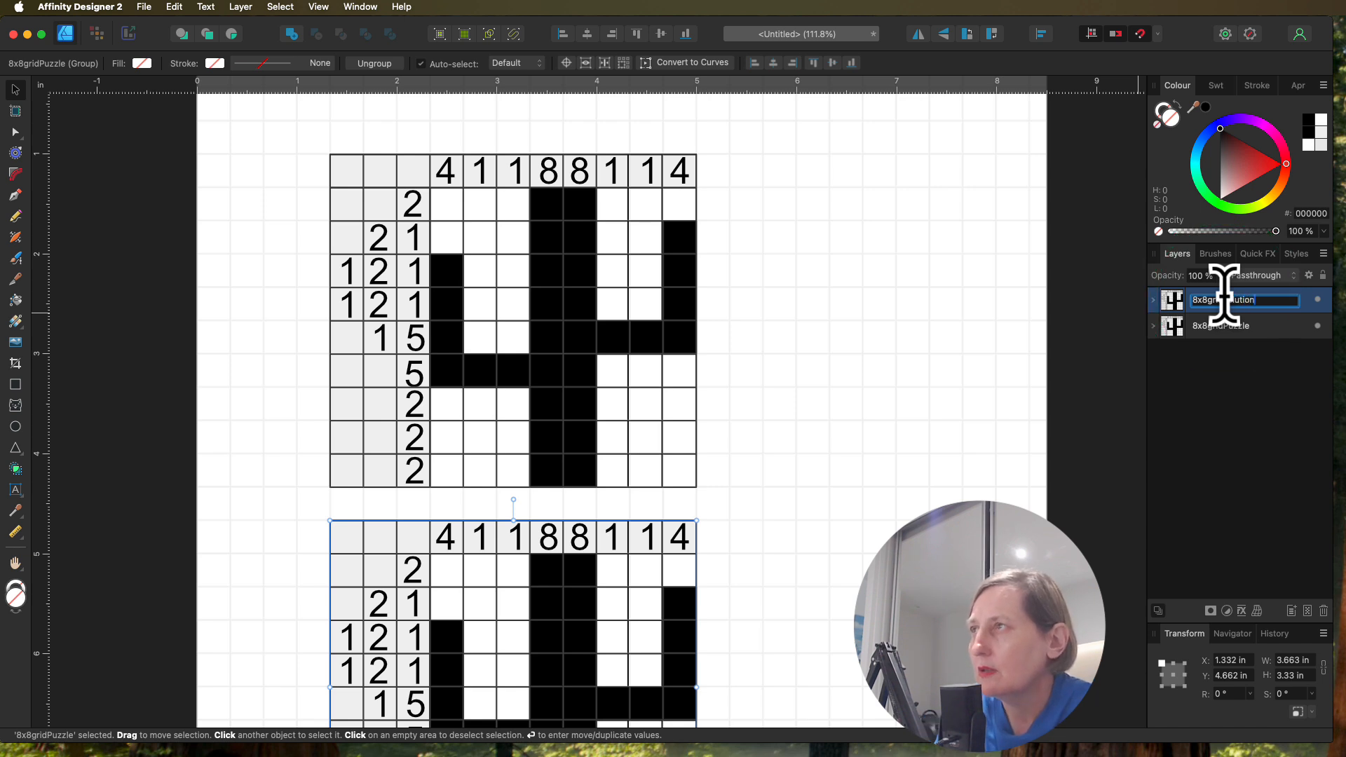
Step: Hide the Solution layer inside the upper 8x8gridPuzzle group, leaving only its grid and clues
{"action": "left_click", "coordinate": [1232, 327]}
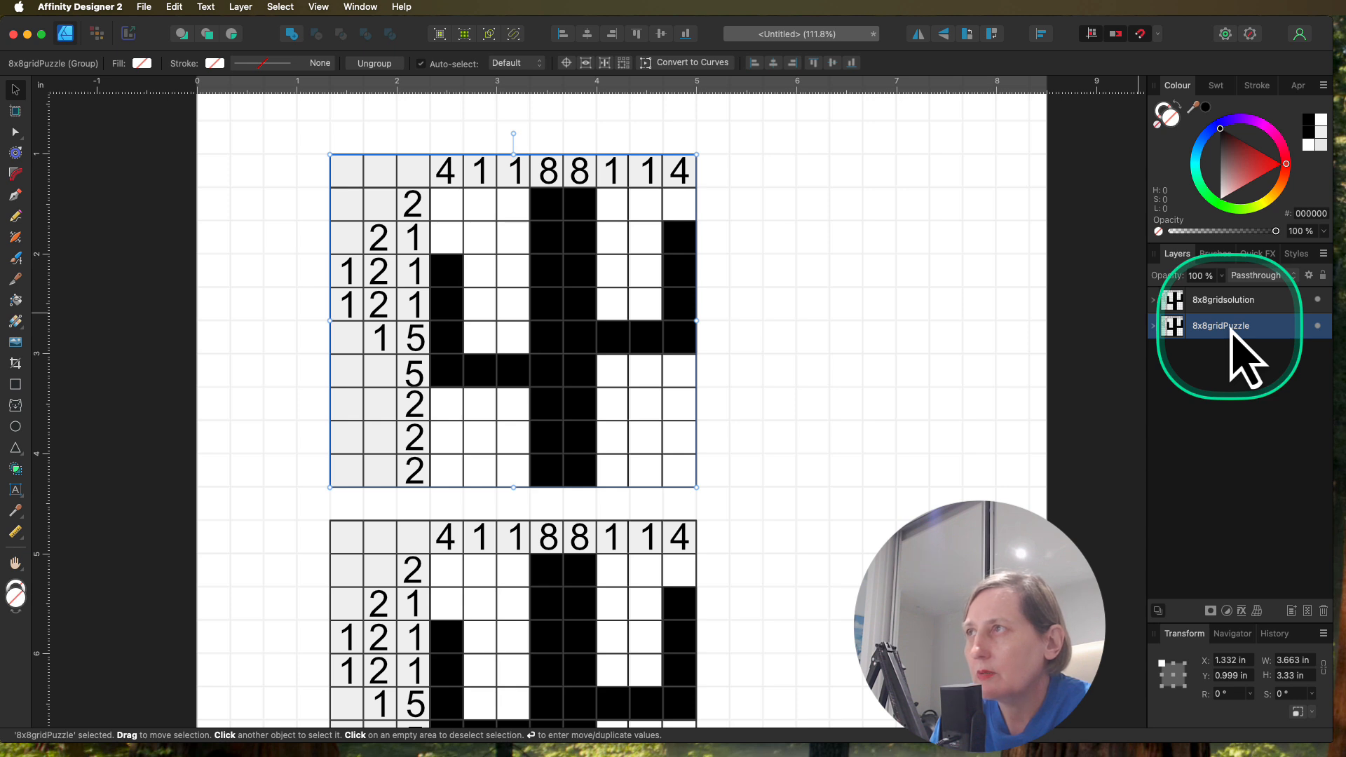
{"action": "left_click", "coordinate": [1154, 325]}
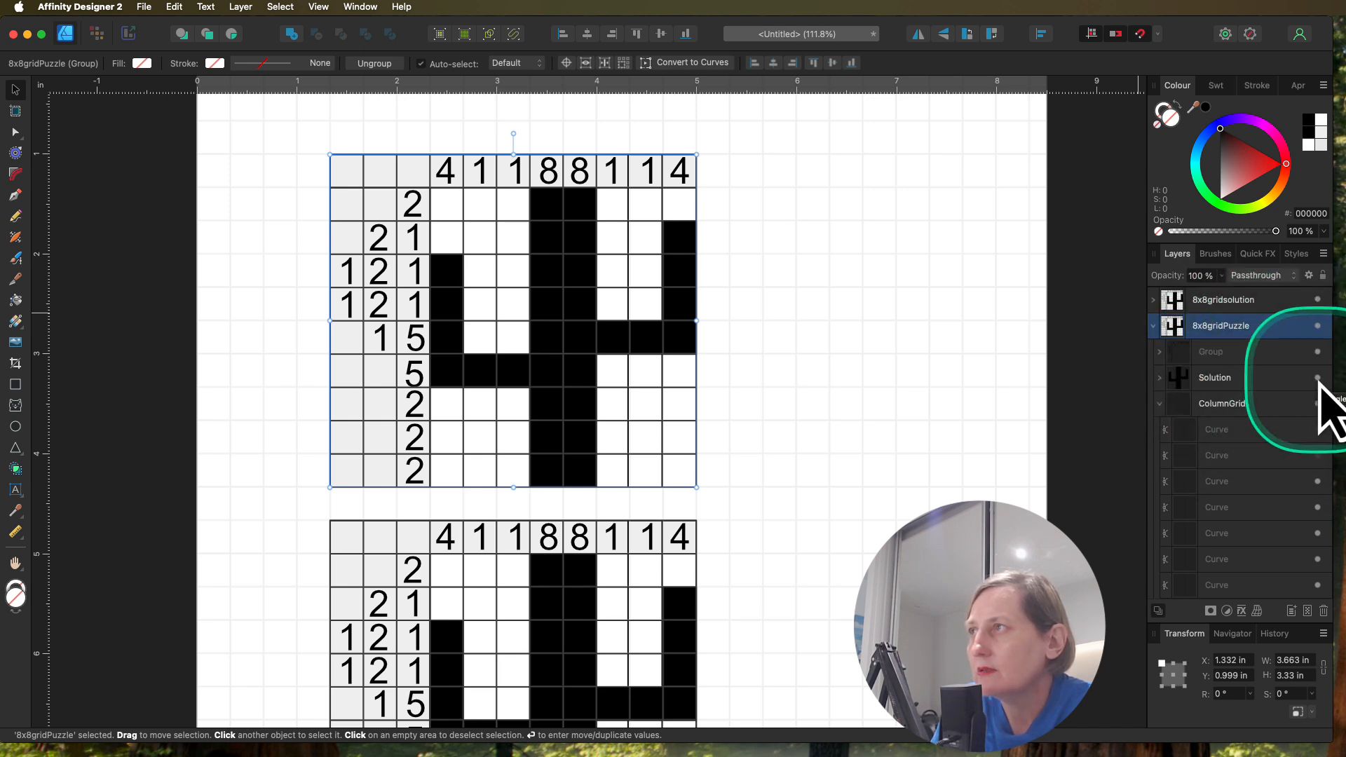
{"action": "left_click", "coordinate": [1317, 377]}
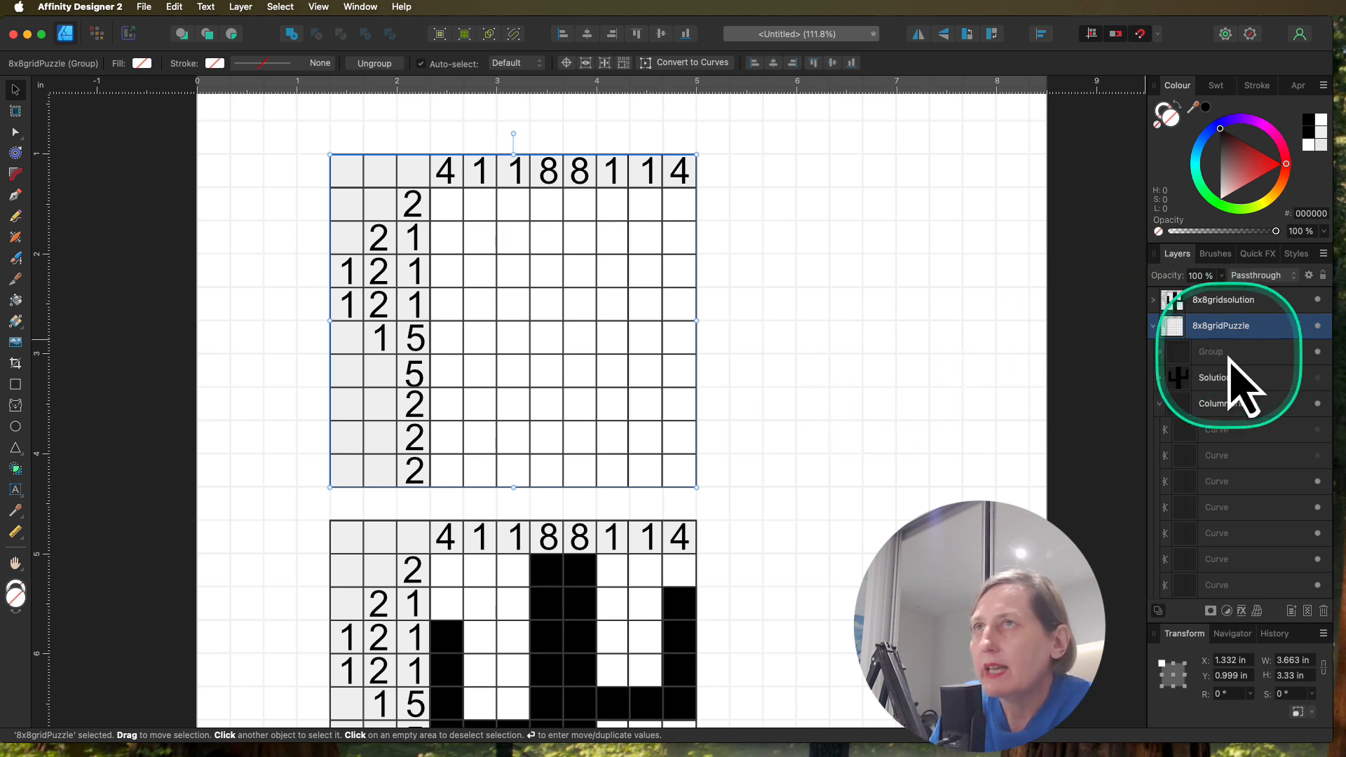
Step: Add the art text "Puzzle 1" at about 25.5 pt above the blank puzzle and move it to about X 2.696 in
{"action": "scroll", "coordinate": [393, 252], "scroll_direction": "up", "scroll_amount": 3}
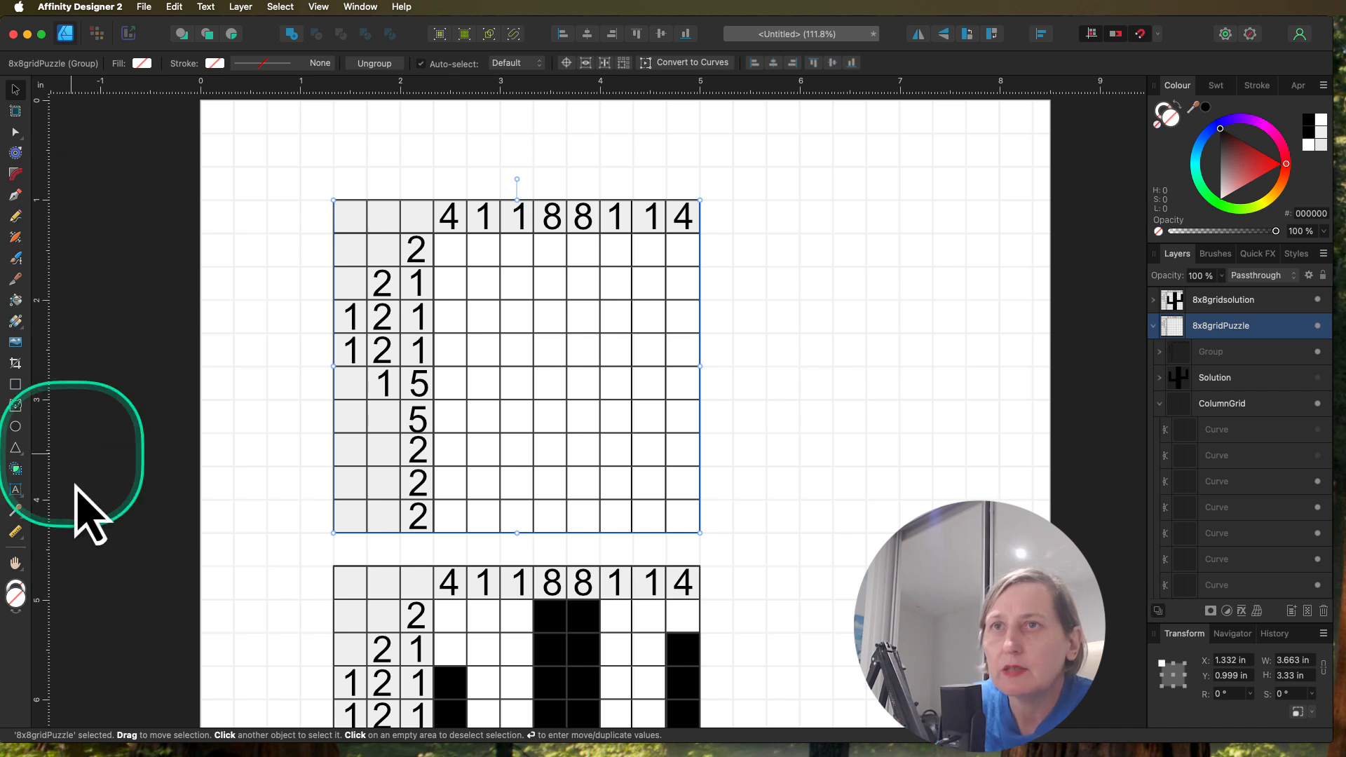
{"action": "left_click", "coordinate": [16, 489]}
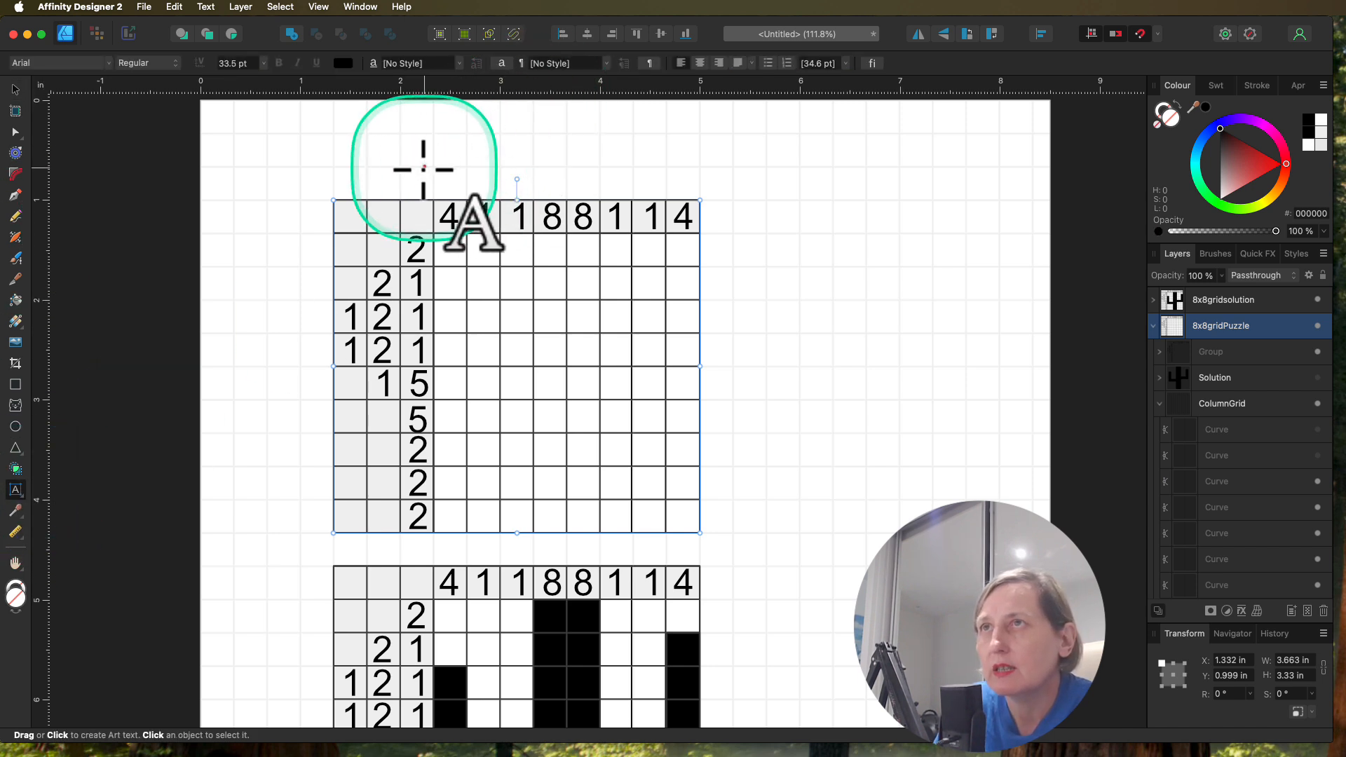
{"action": "left_click_drag", "start_coordinate": [412, 161], "coordinate": [630, 194]}
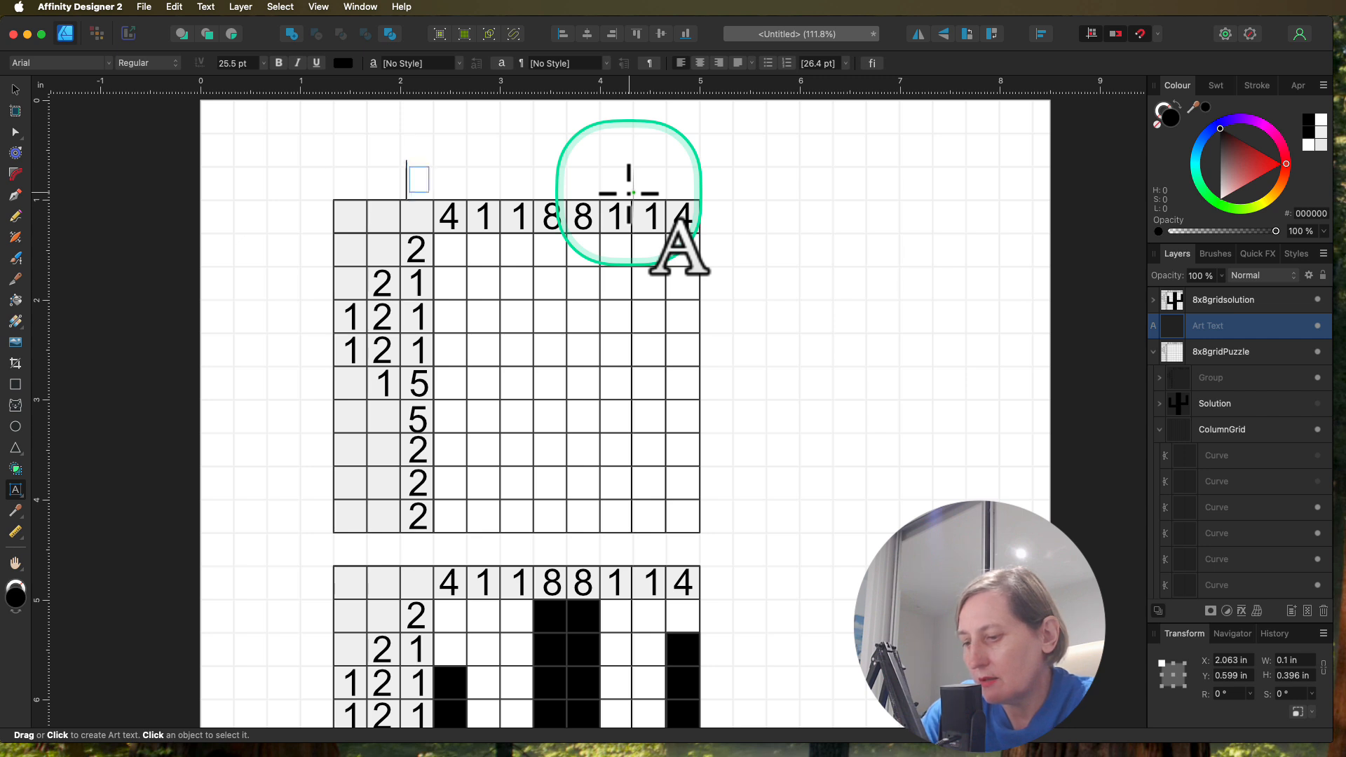
{"action": "type", "text": "Puzzle 1"}
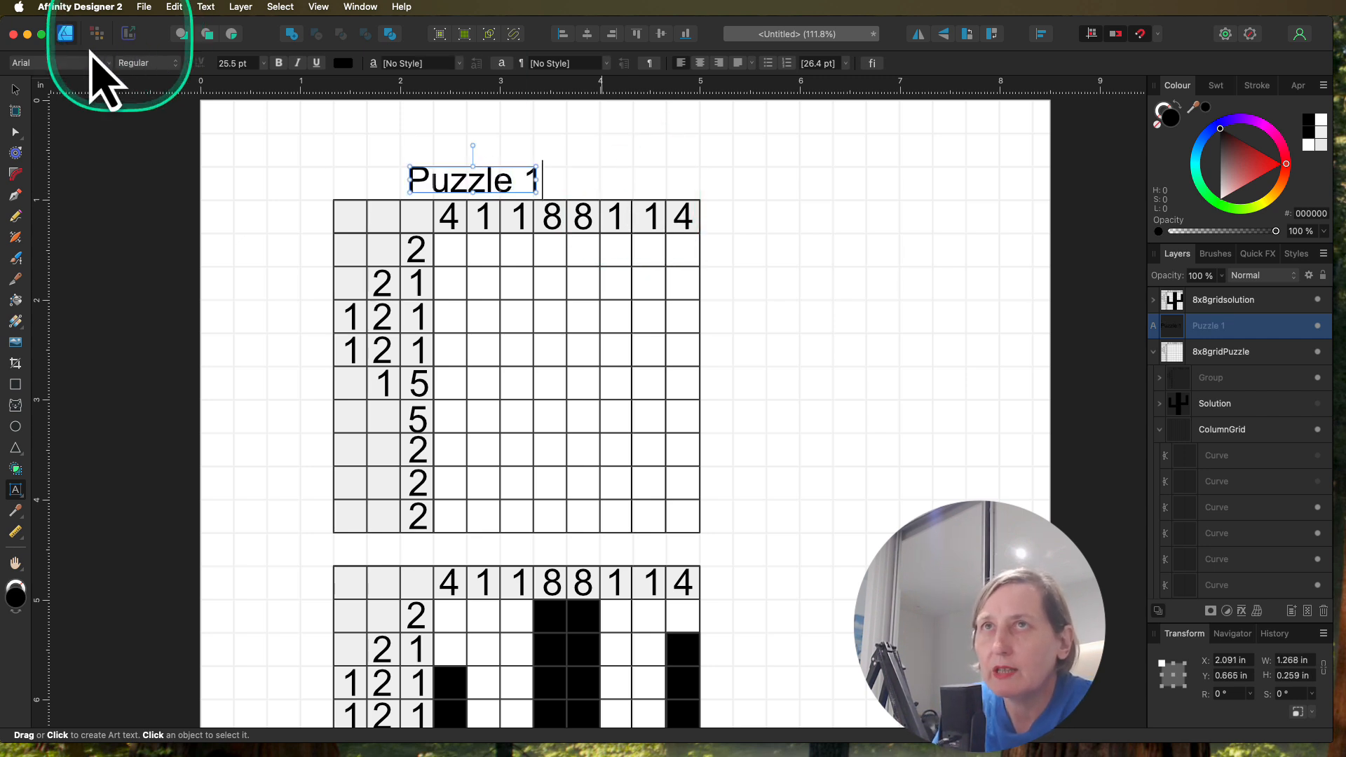
{"action": "left_click", "coordinate": [15, 89]}
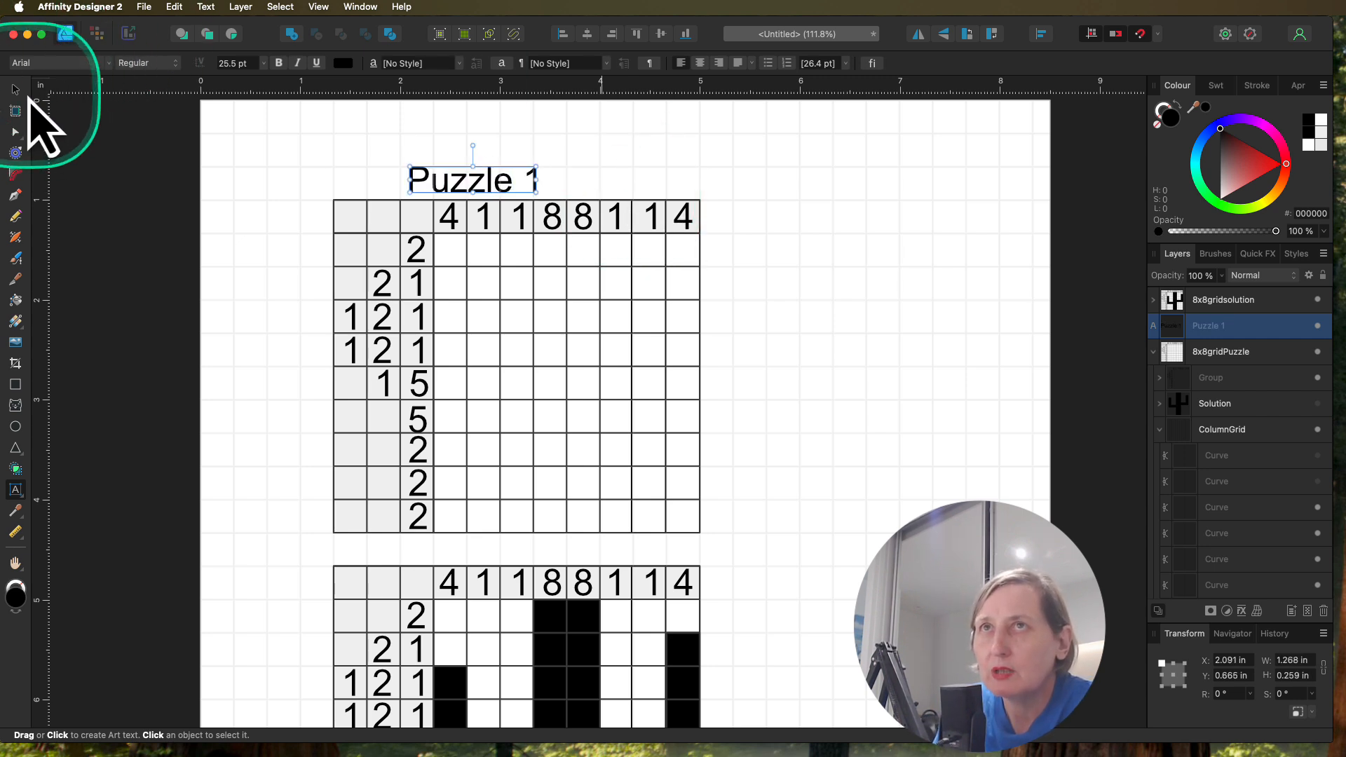
{"action": "left_click", "coordinate": [497, 188]}
{"action": "left_click_drag", "start_coordinate": [497, 188], "coordinate": [559, 192]}
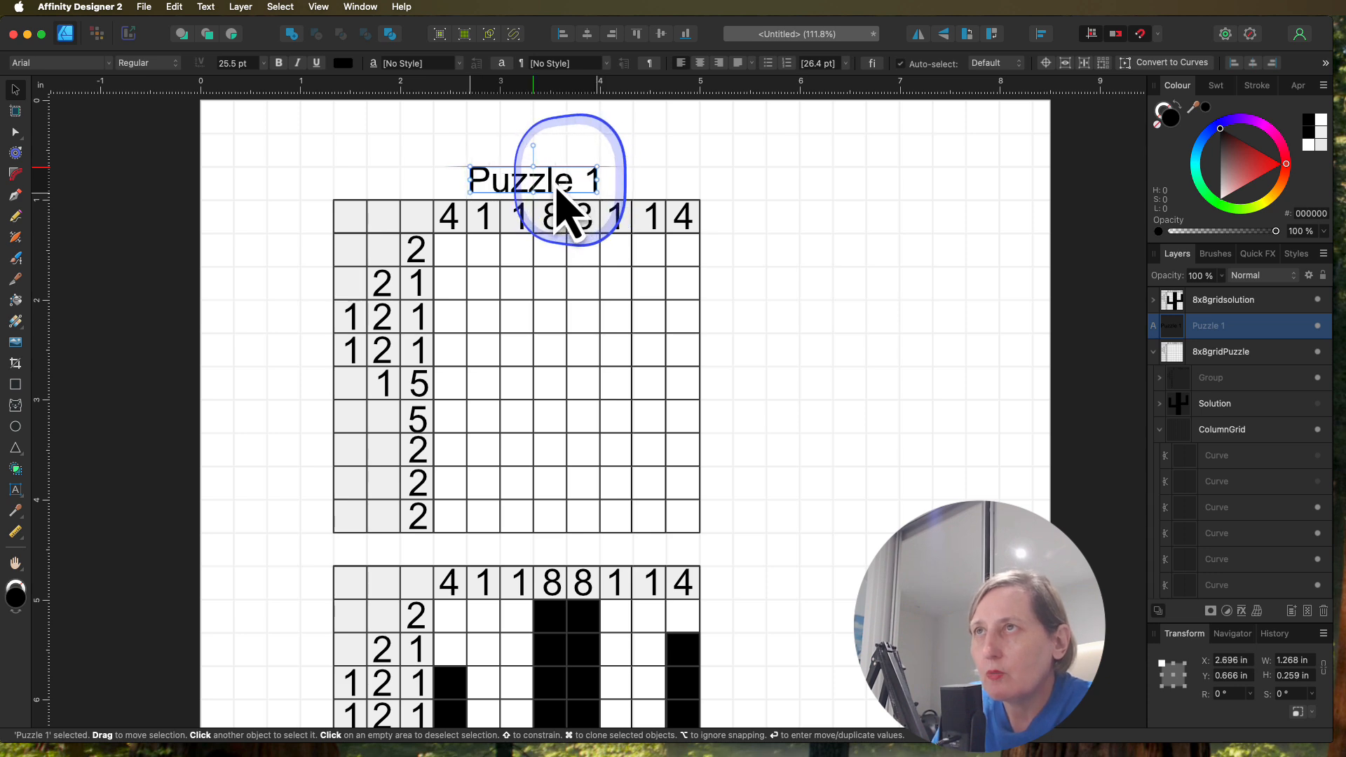
Step: Add the art text "Solution 1" at about 17.4 pt in the gap above the solution grid
{"action": "scroll", "coordinate": [769, 256], "scroll_direction": "down", "scroll_amount": 5}
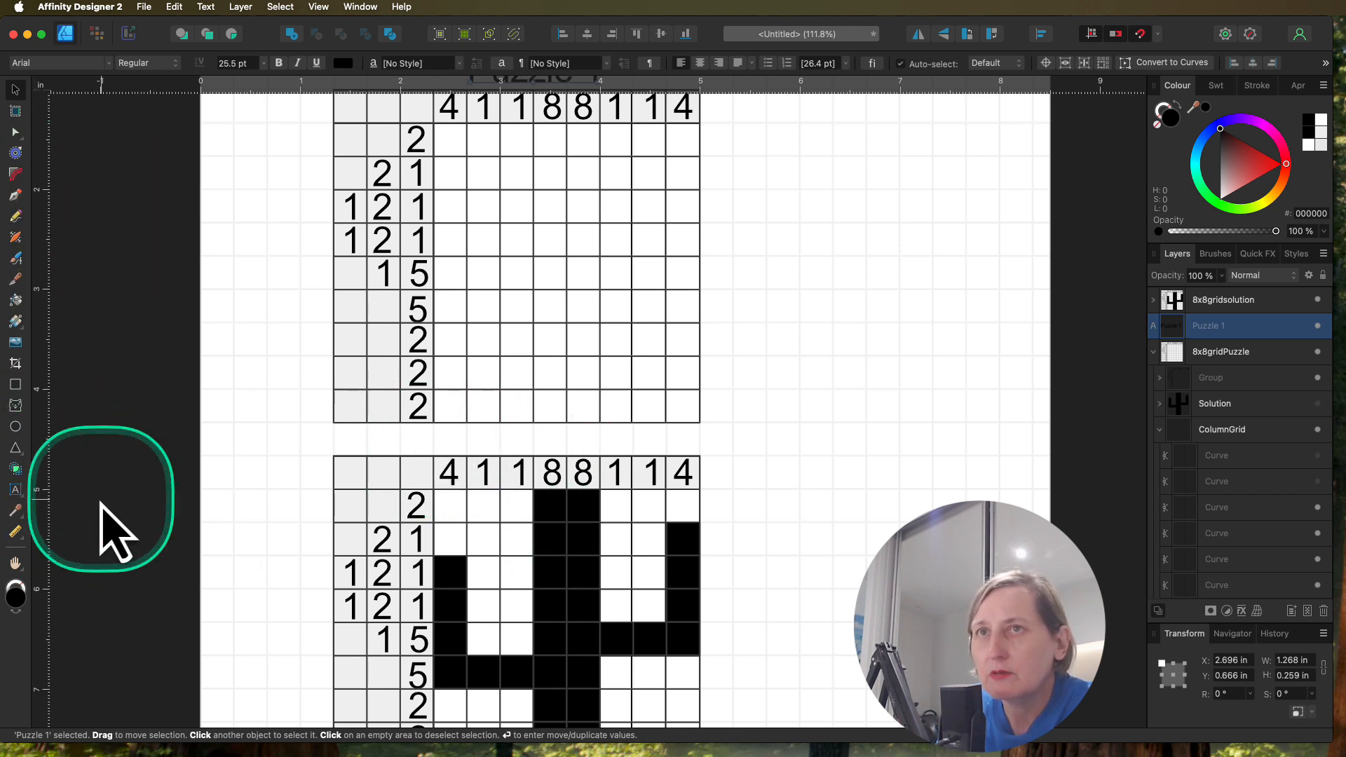
{"action": "left_click", "coordinate": [16, 489]}
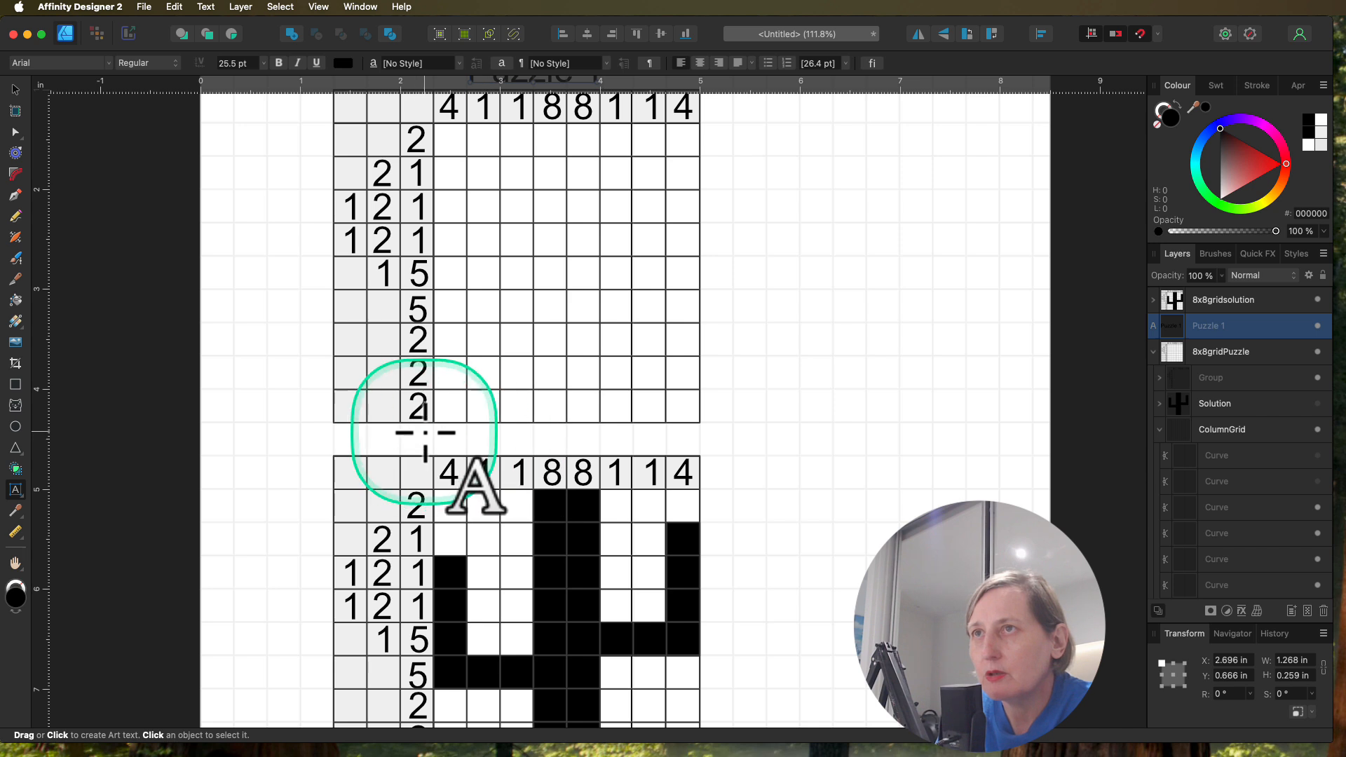
{"action": "left_click_drag", "start_coordinate": [426, 455], "coordinate": [566, 445]}
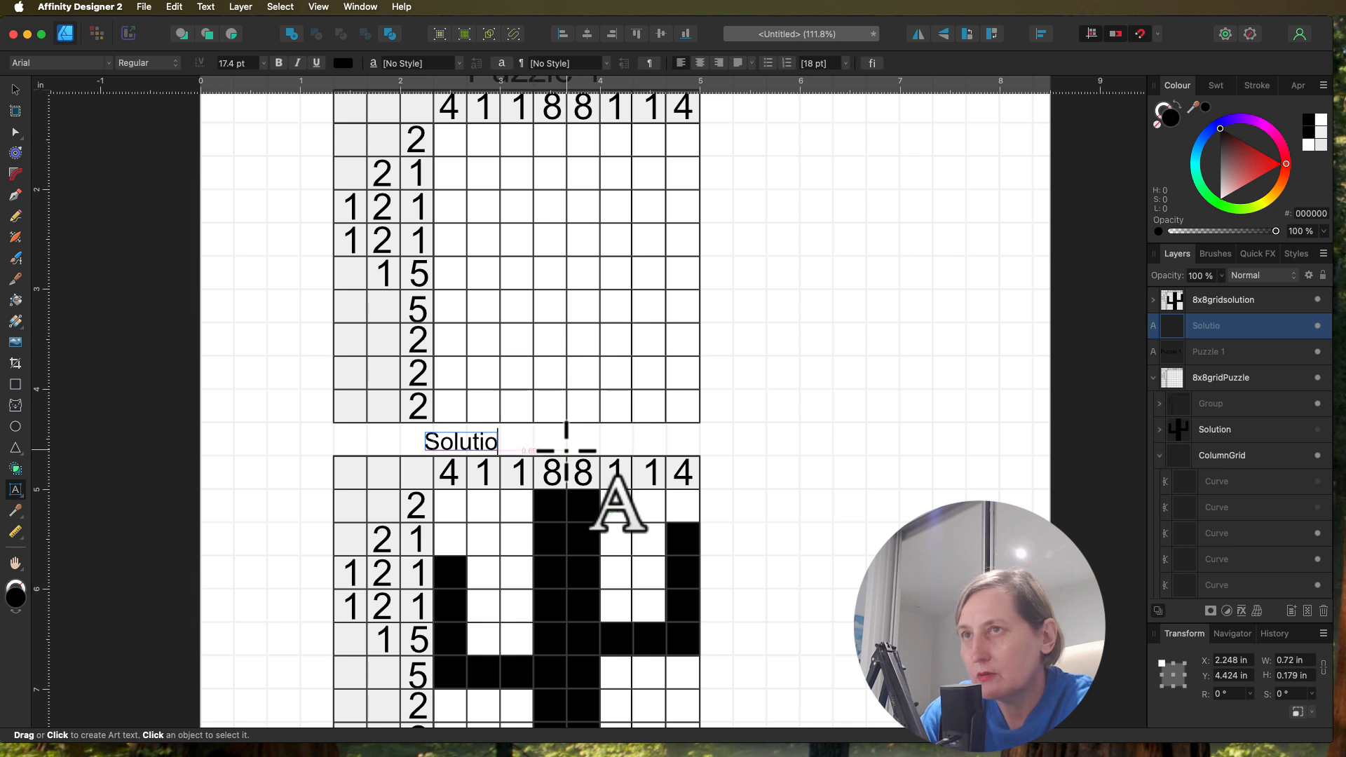
{"action": "key", "text": "Escape"}
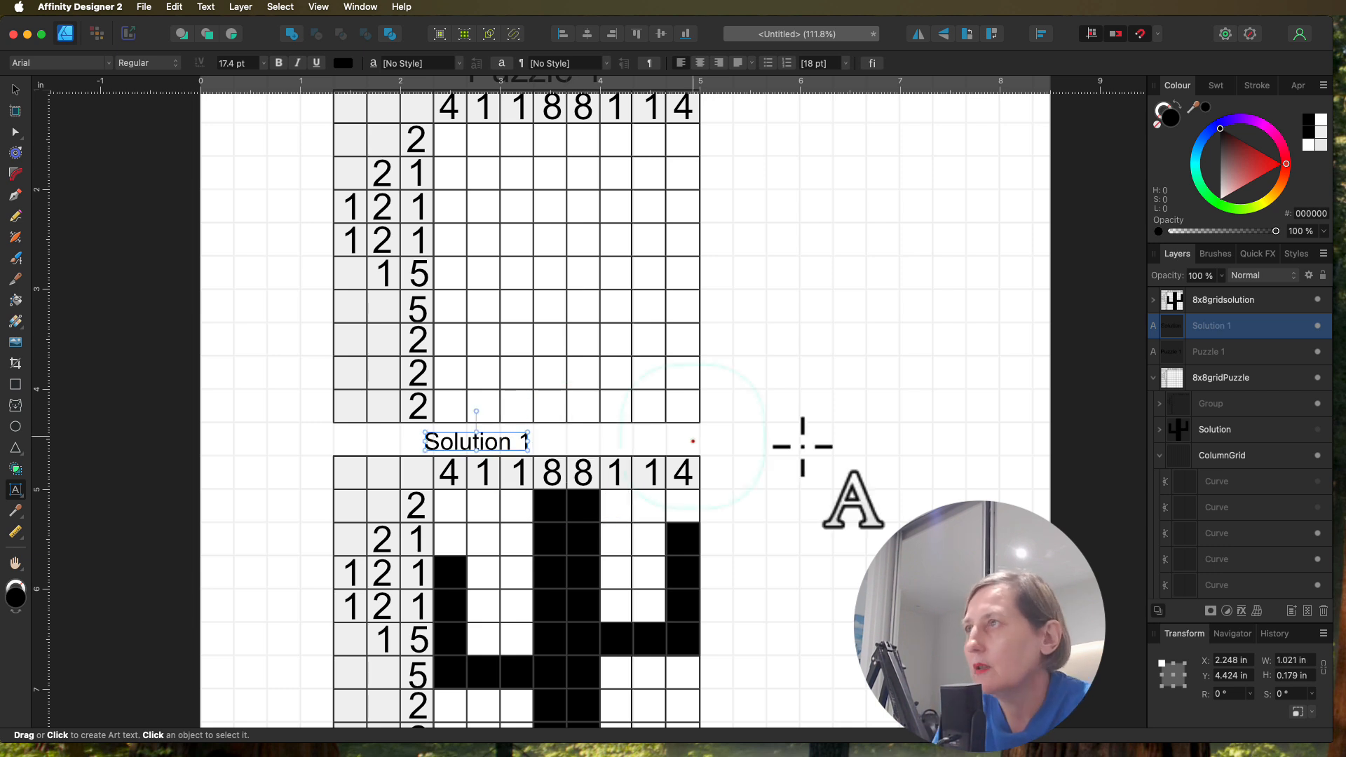
Step: Nest the Solution 1 text inside the 8x8gridsolution group and the Puzzle 1 text inside the 8x8gridPuzzle group
{"action": "left_click", "coordinate": [1216, 353]}
{"action": "left_click_drag", "start_coordinate": [1218, 364], "coordinate": [1205, 308]}
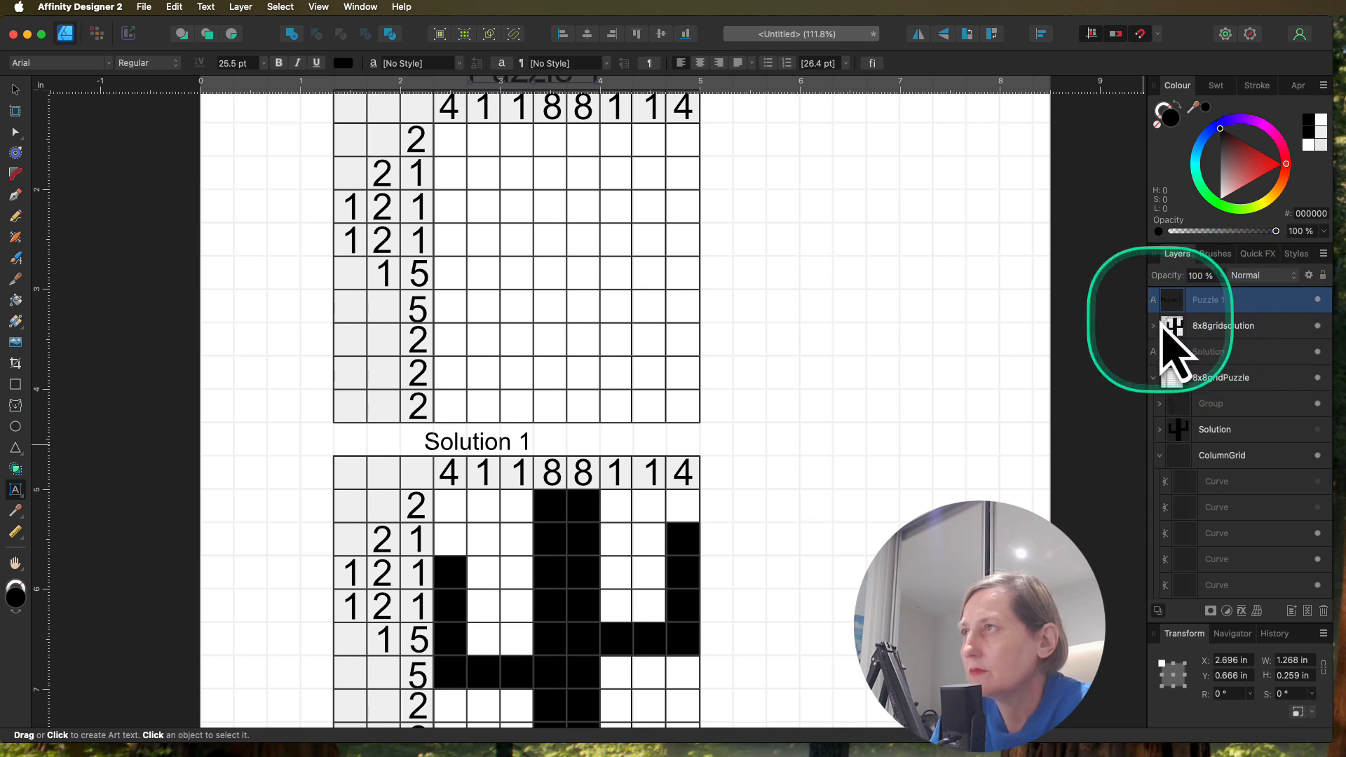
{"action": "left_click", "coordinate": [1153, 326]}
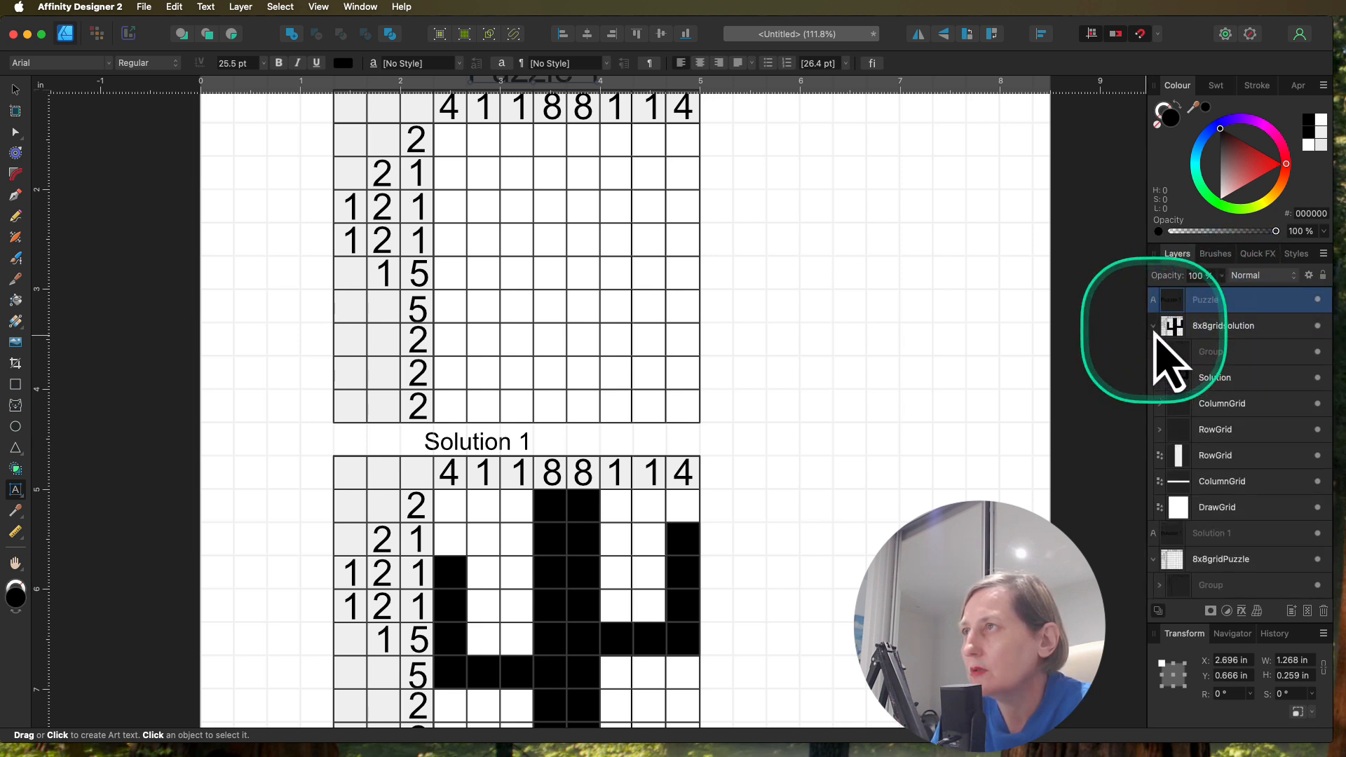
{"action": "left_click", "coordinate": [1153, 327]}
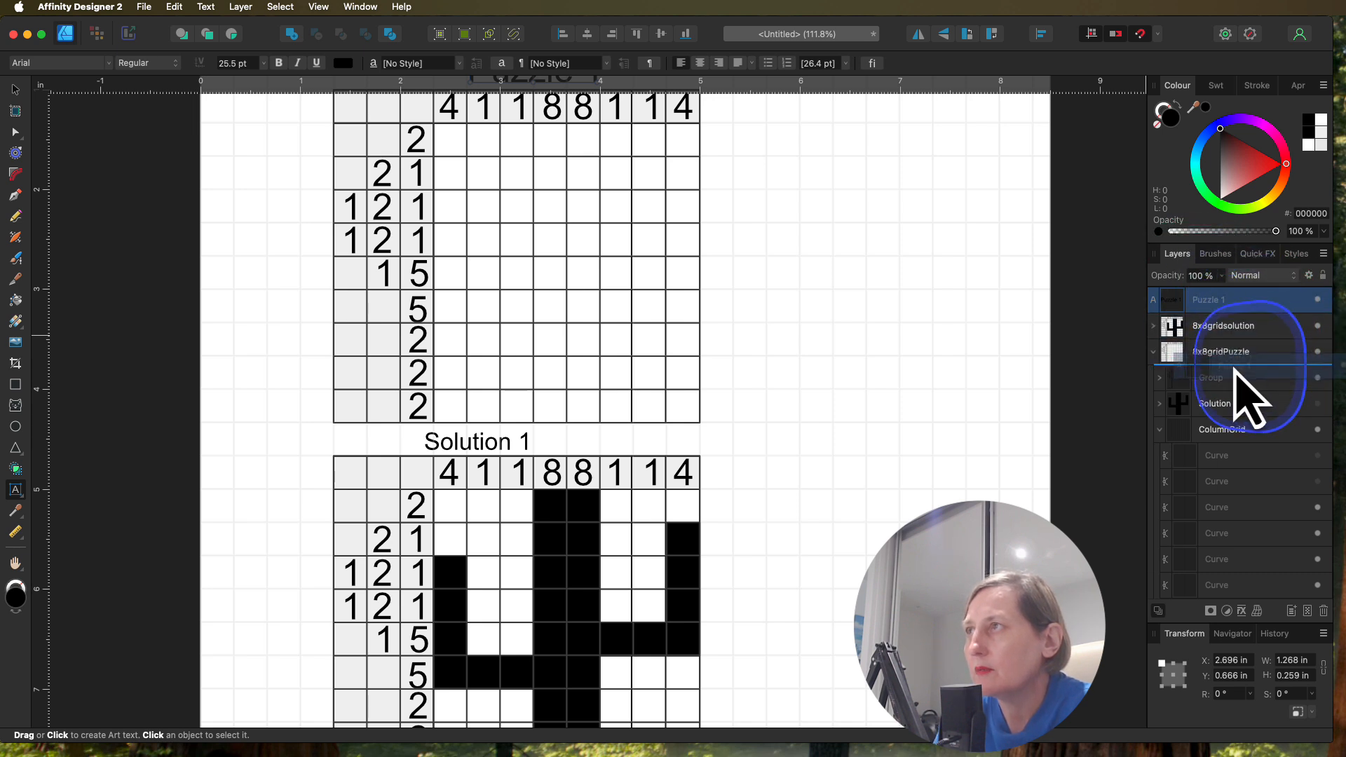
{"action": "left_click_drag", "start_coordinate": [1233, 368], "coordinate": [1235, 371]}
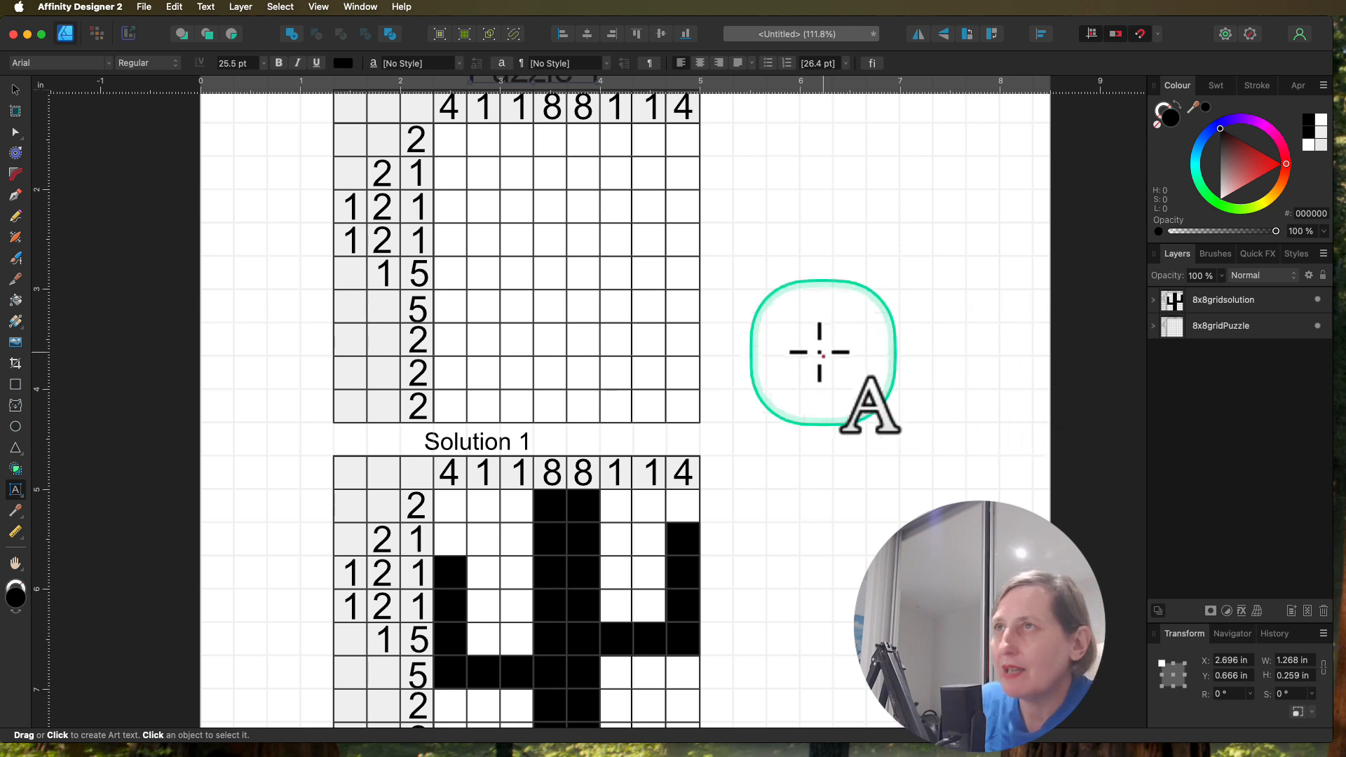
{"action": "scroll", "coordinate": [819, 352], "scroll_direction": "up", "scroll_amount": 5}
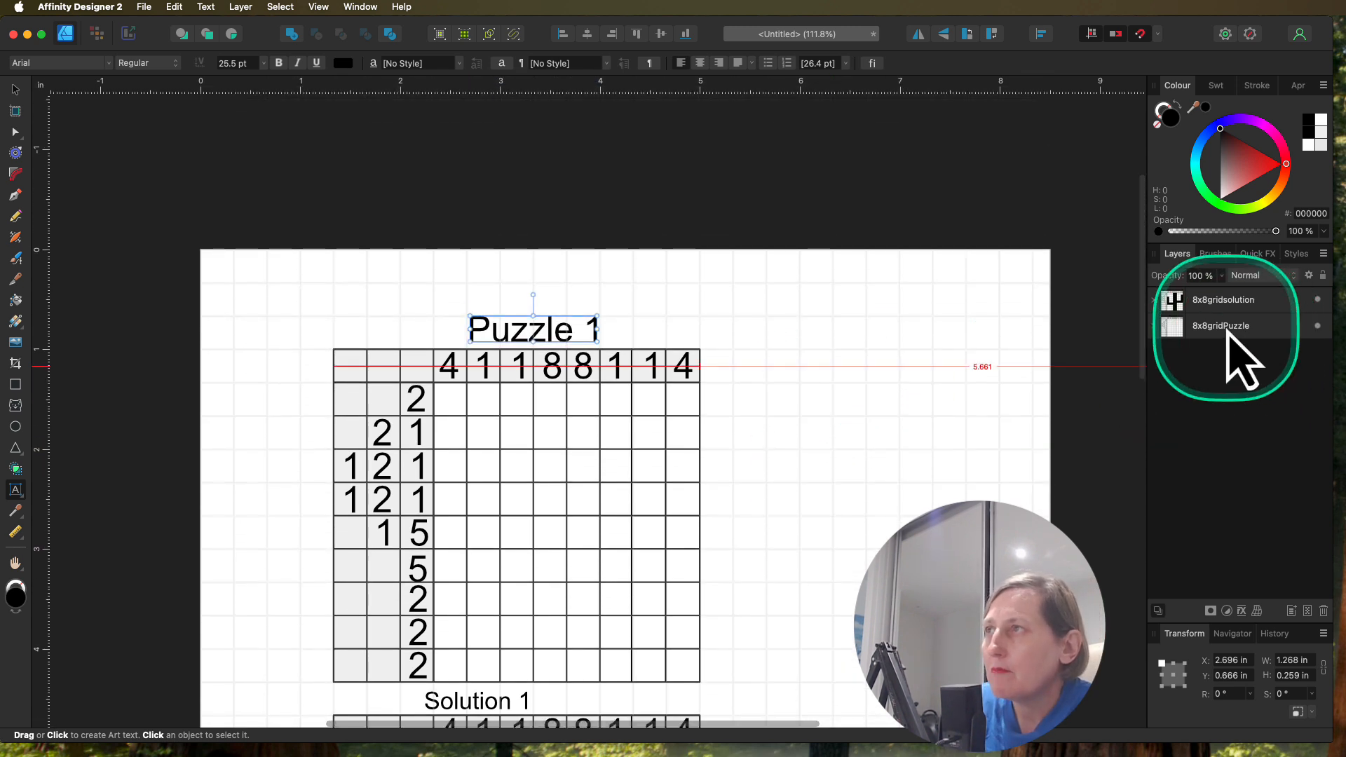
{"action": "left_click", "coordinate": [1226, 327]}
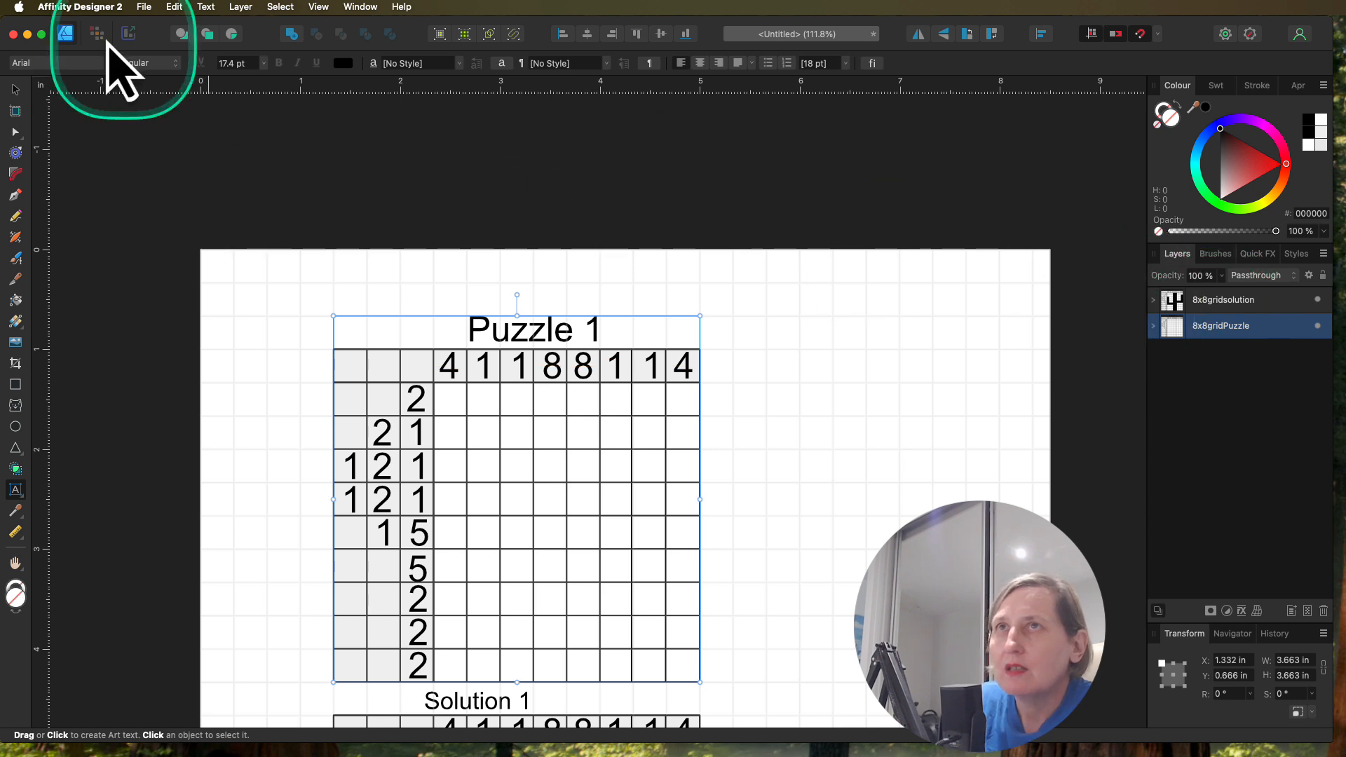
Step: Begin saving the document as a new file, create a Book1 folder inside GridsTemplates, and start moving that folder out of it
{"action": "left_click", "coordinate": [145, 8]}
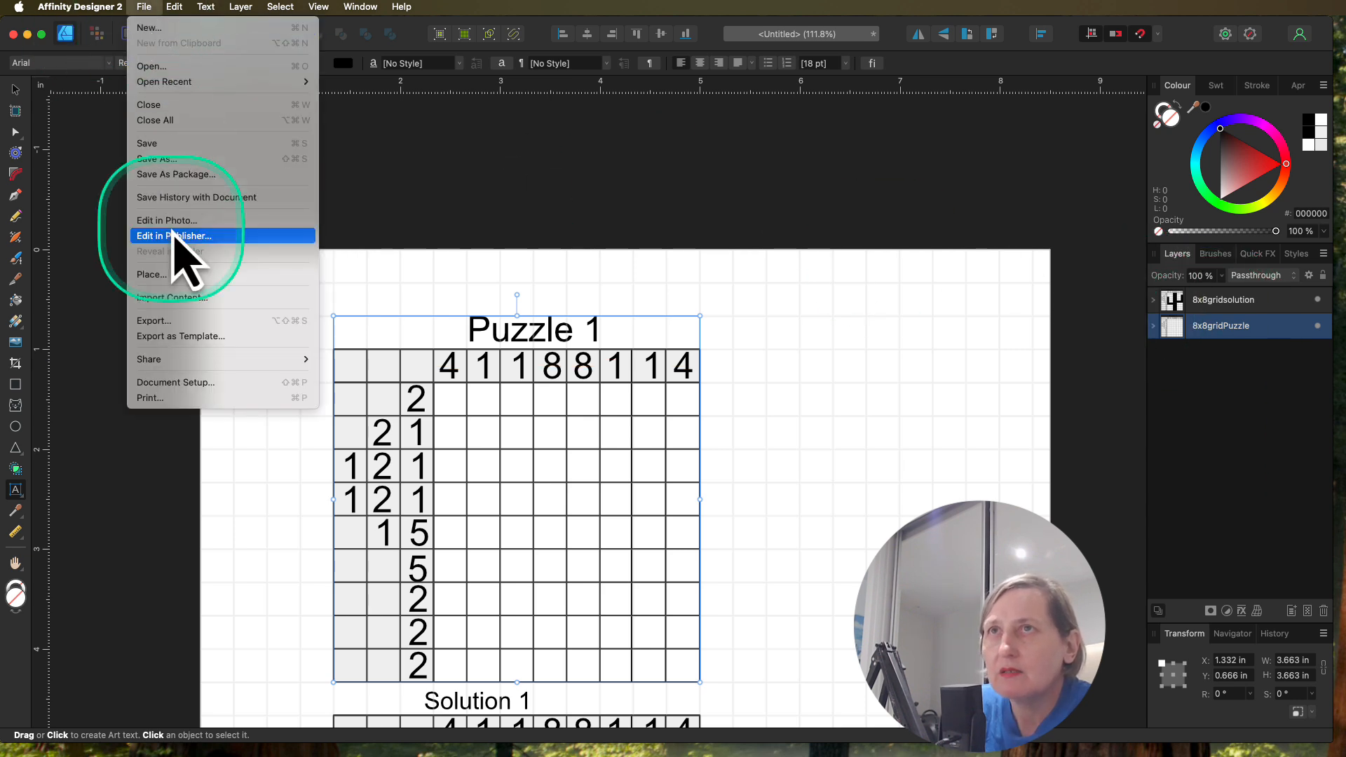
{"action": "left_click", "coordinate": [171, 160]}
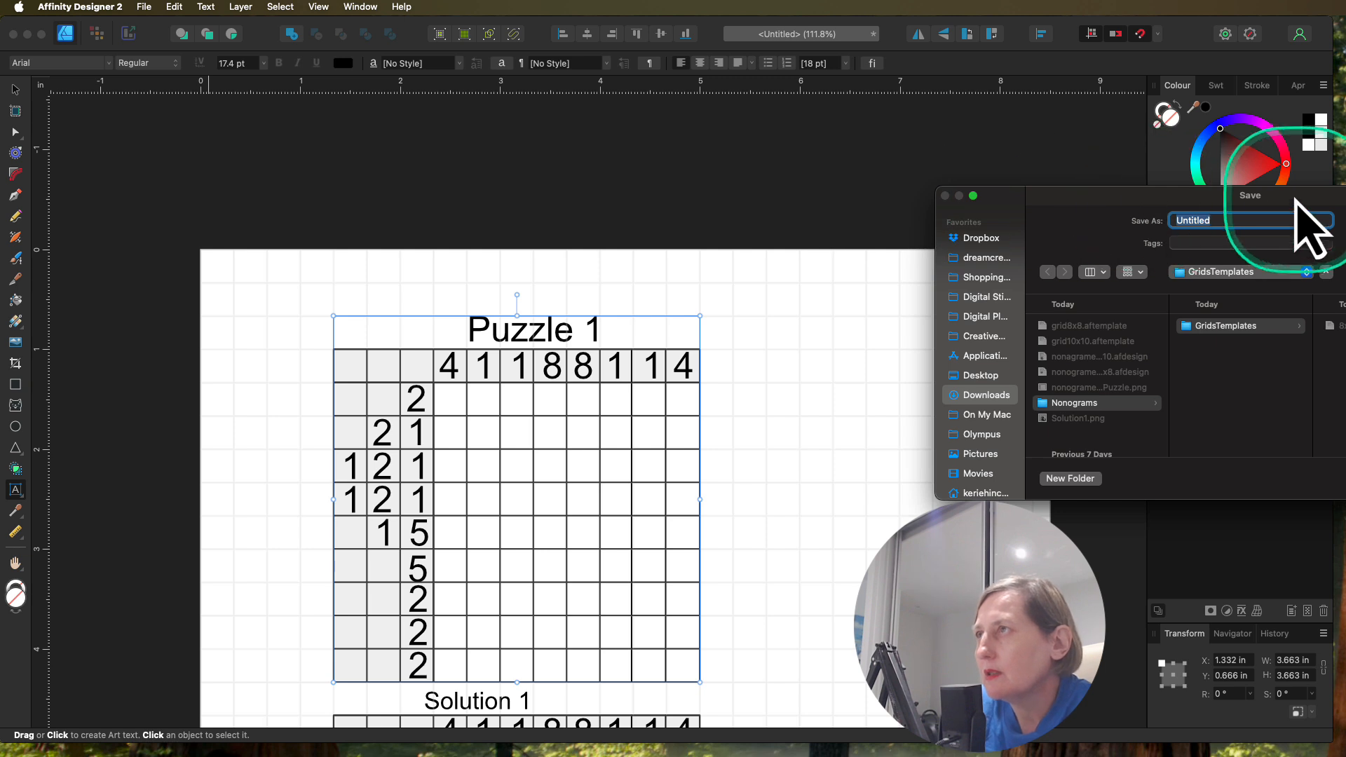
{"action": "left_click_drag", "start_coordinate": [1256, 203], "coordinate": [871, 206]}
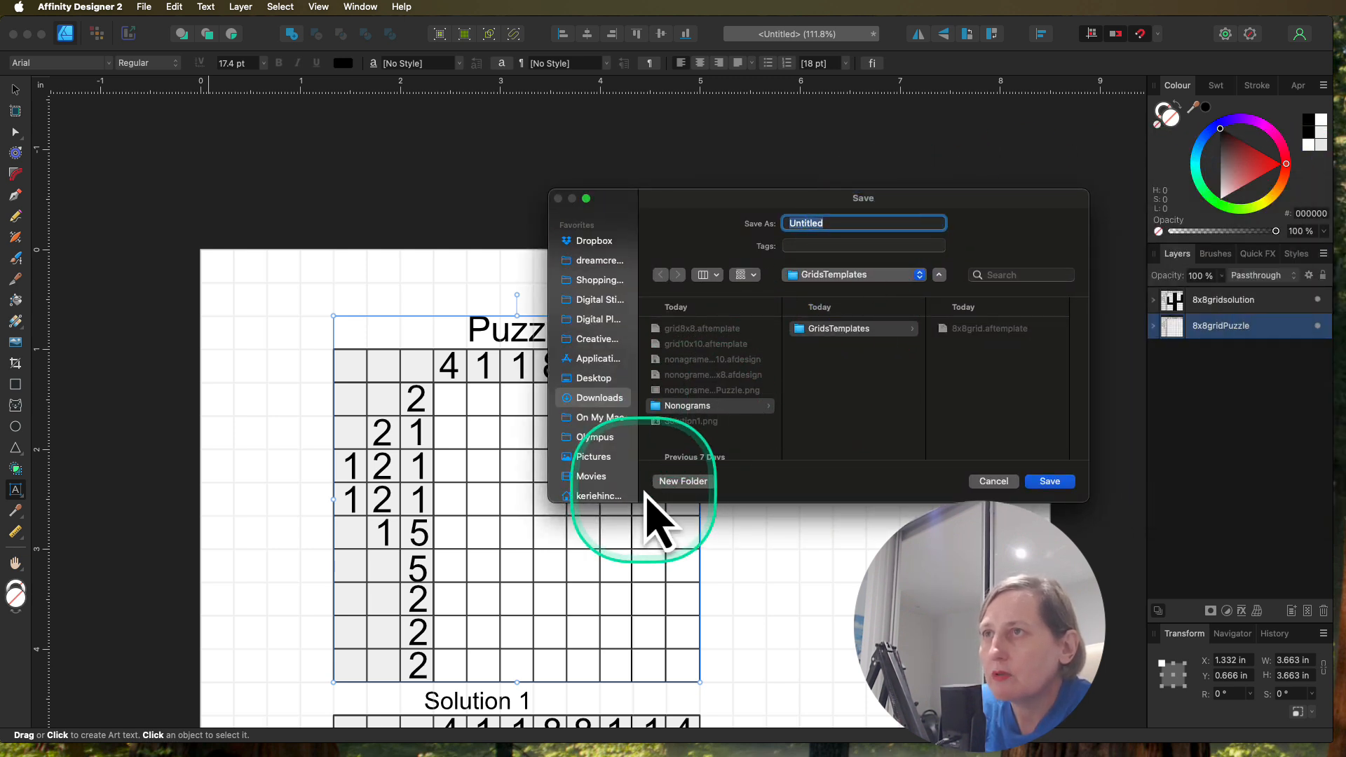
{"action": "left_click", "coordinate": [679, 483]}
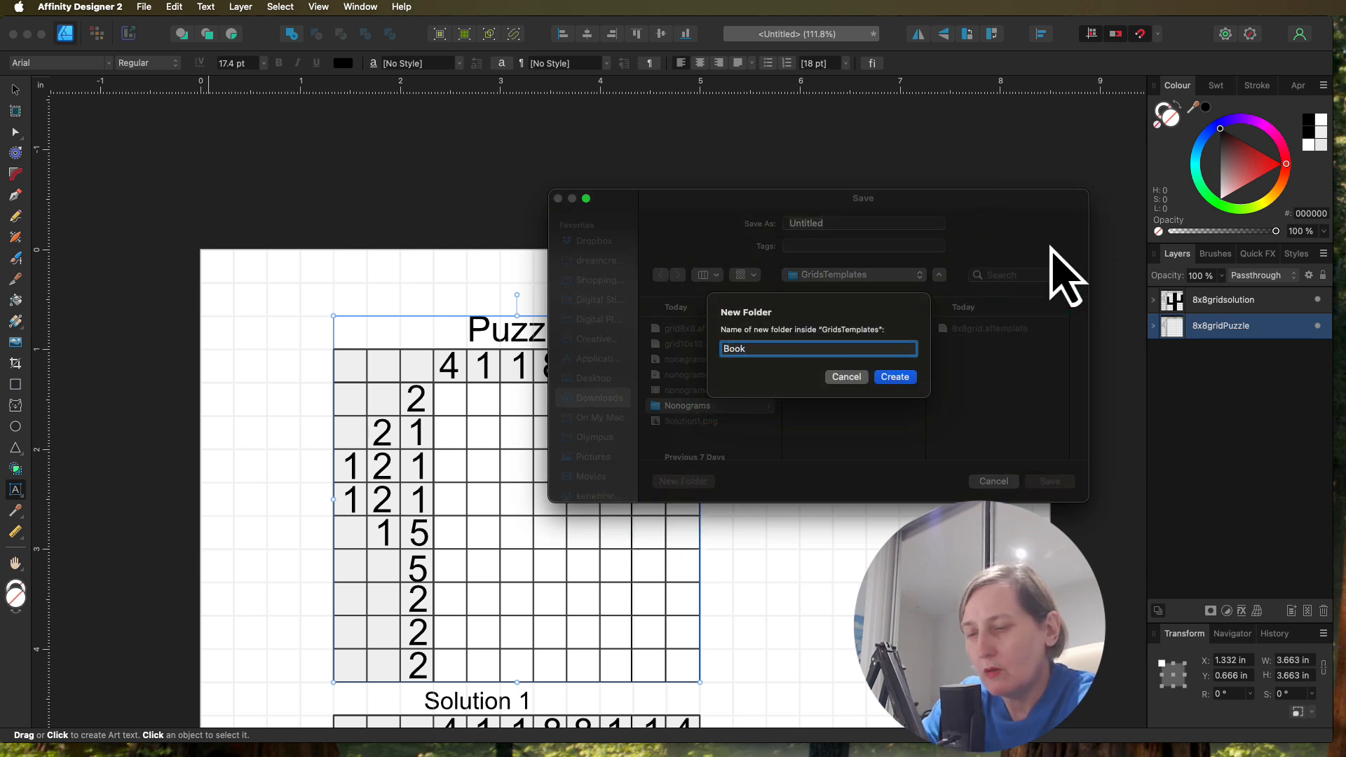
{"action": "left_click", "coordinate": [896, 376]}
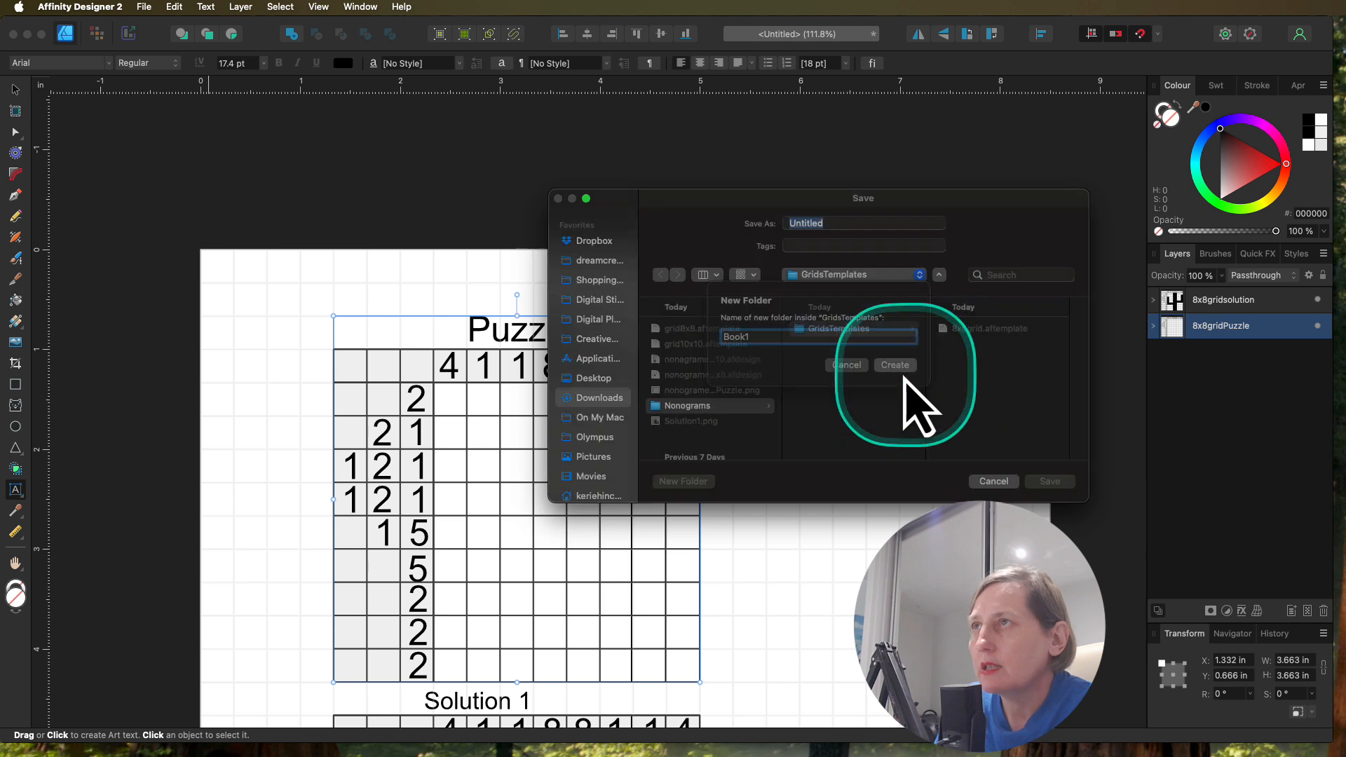
{"action": "left_click", "coordinate": [862, 372]}
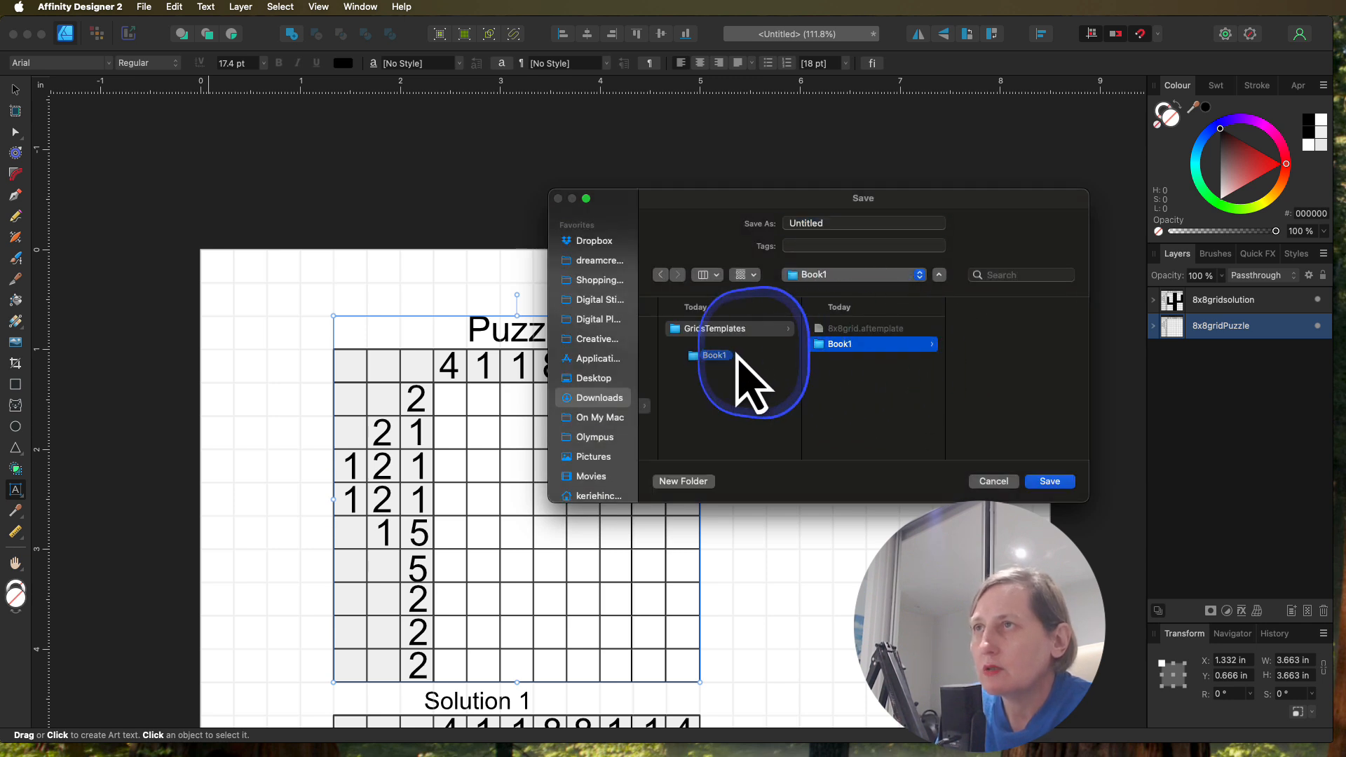
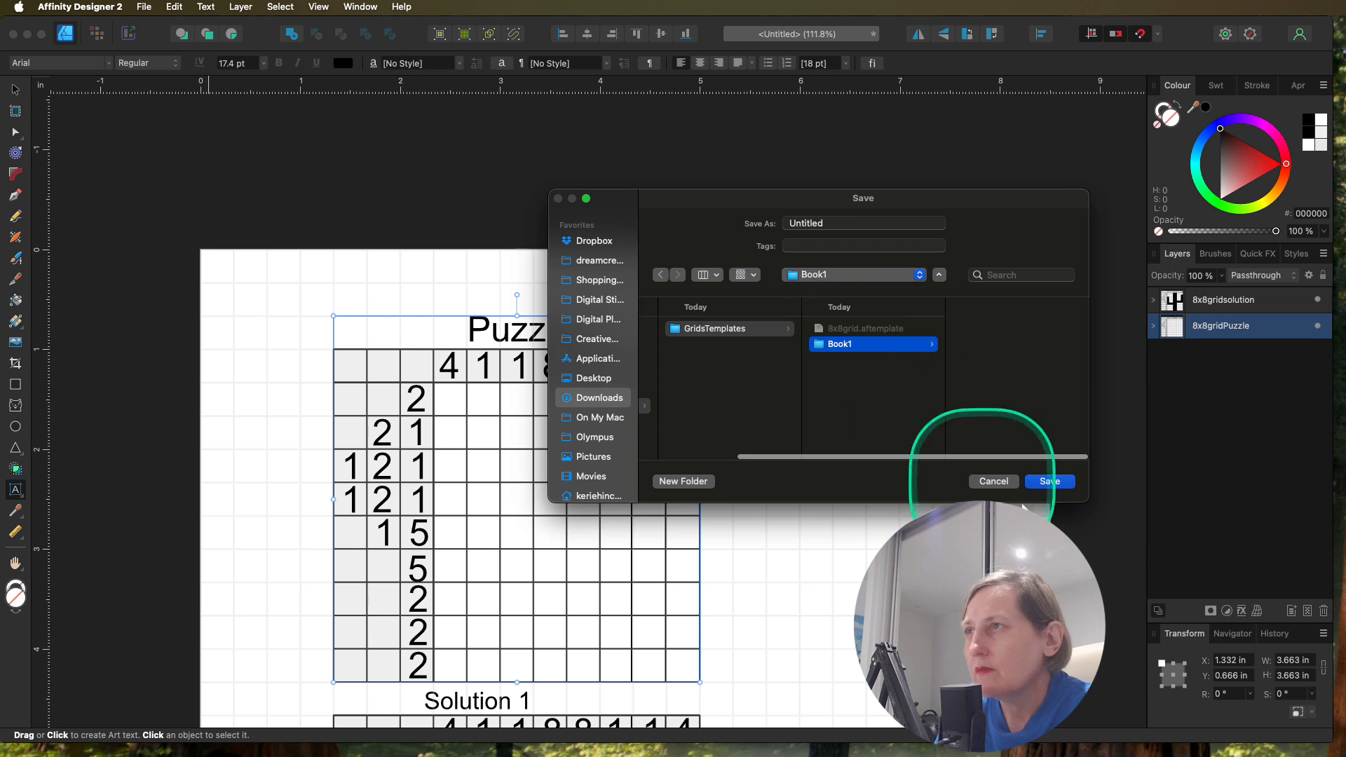
Step: Restart saving the document from a fresh save dialog and create a Book1 folder directly inside the Nonograms folder
{"action": "left_click", "coordinate": [992, 482]}
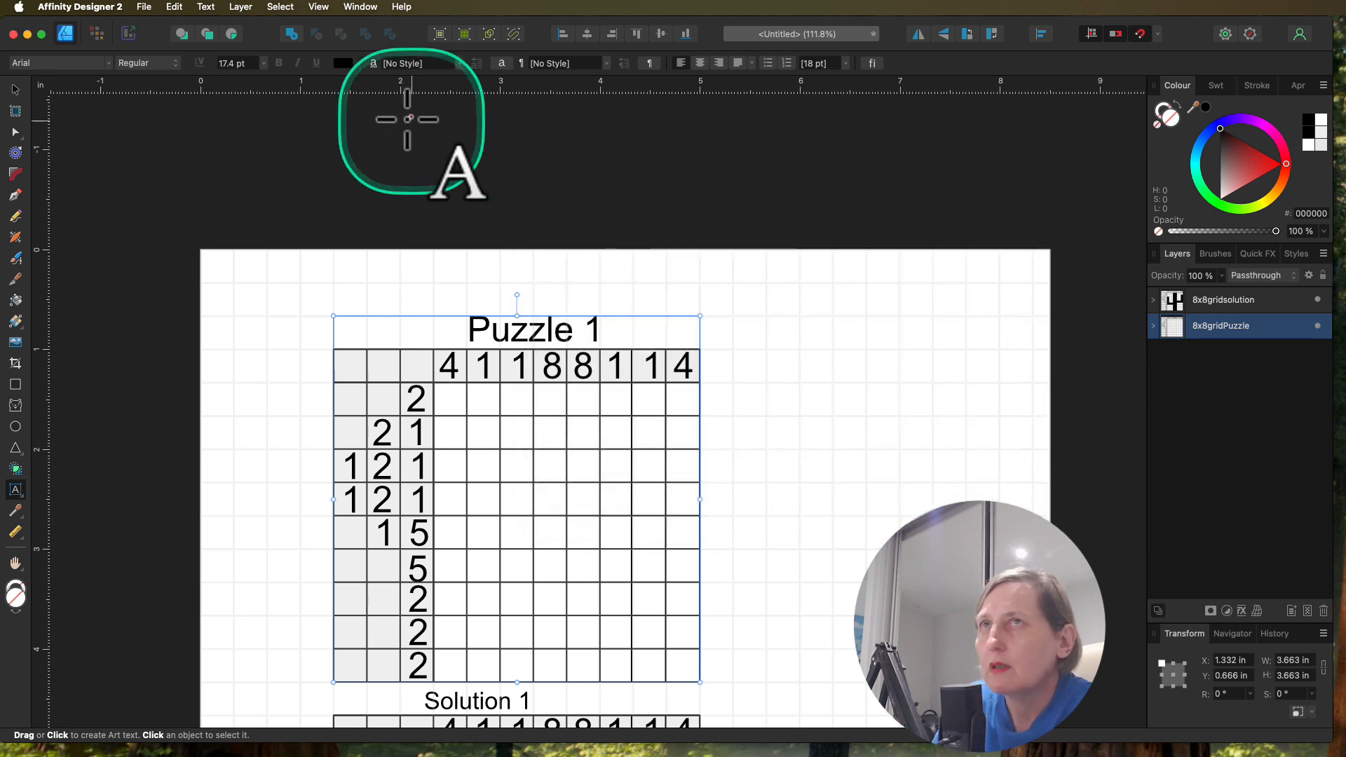
{"action": "left_click", "coordinate": [145, 7]}
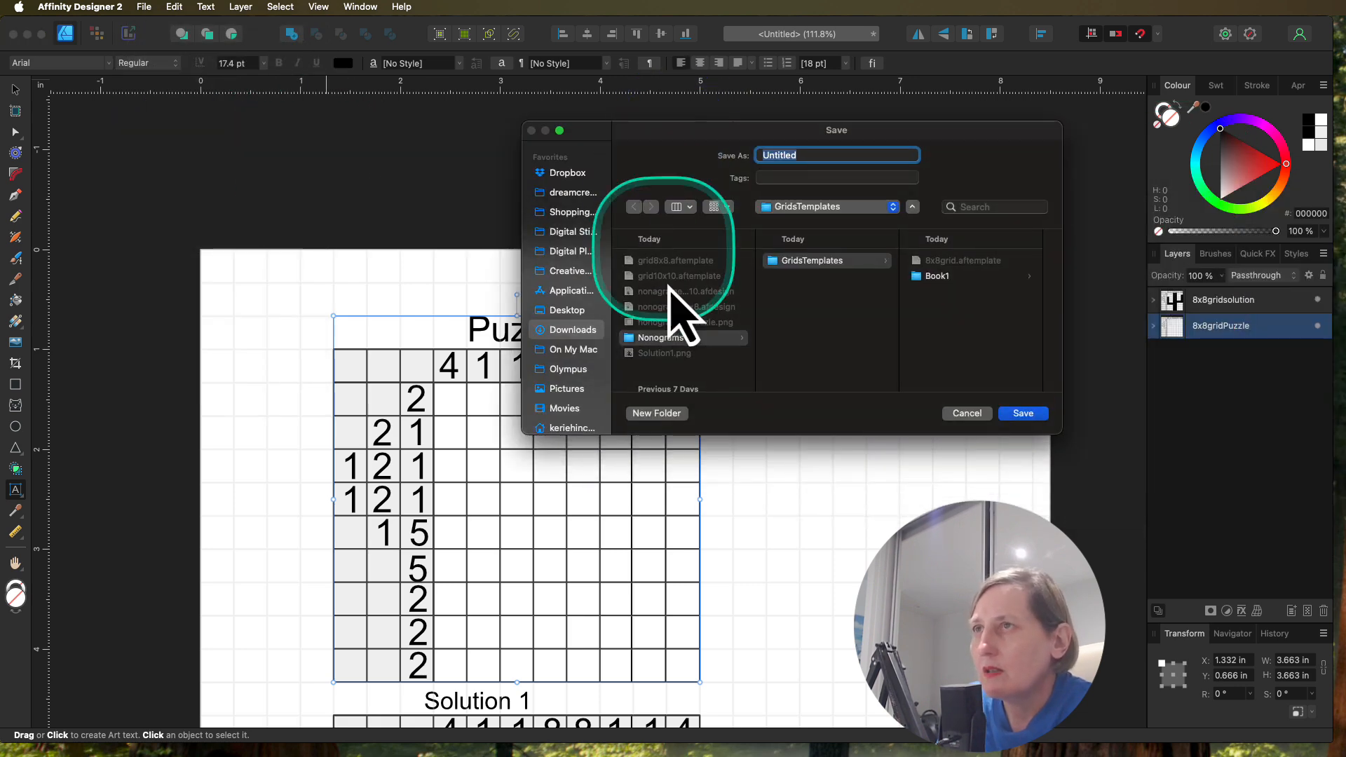
{"action": "left_click", "coordinate": [658, 338]}
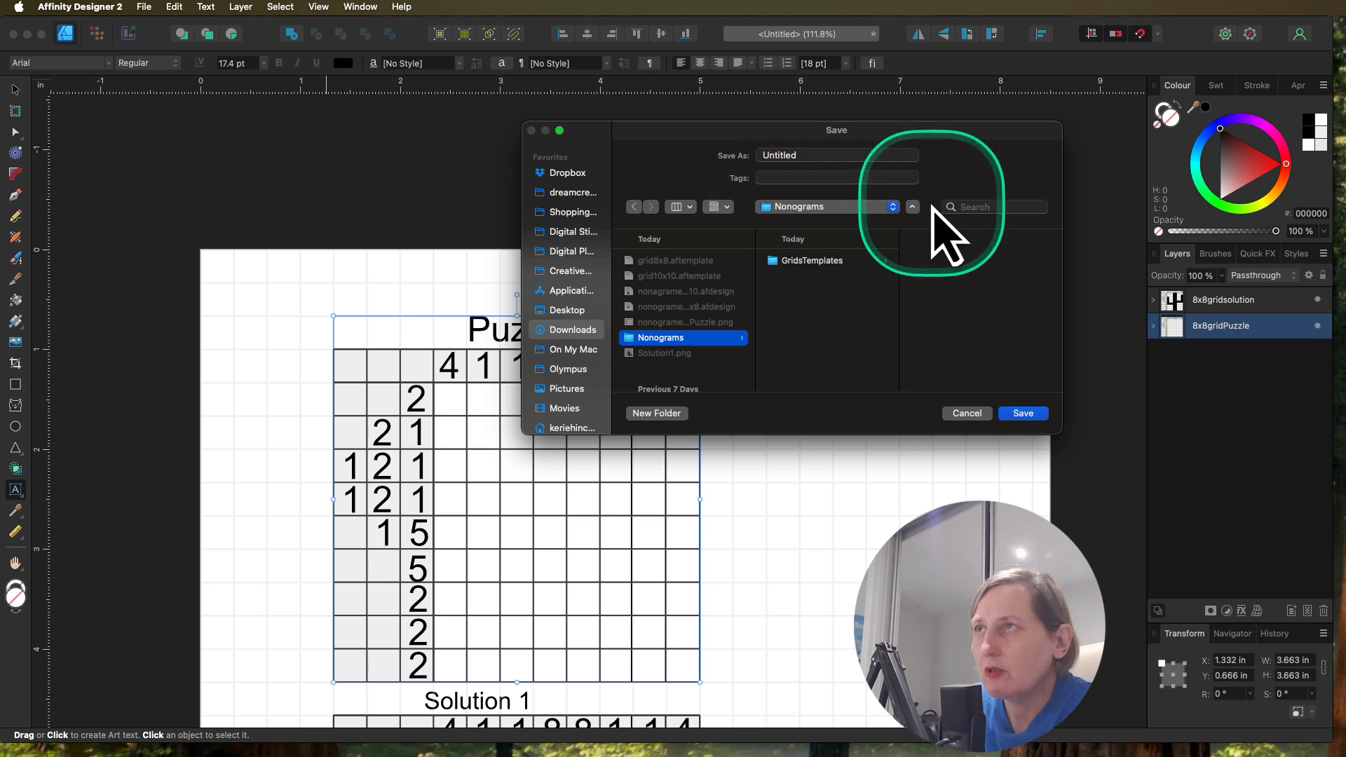
{"action": "left_click", "coordinate": [673, 419]}
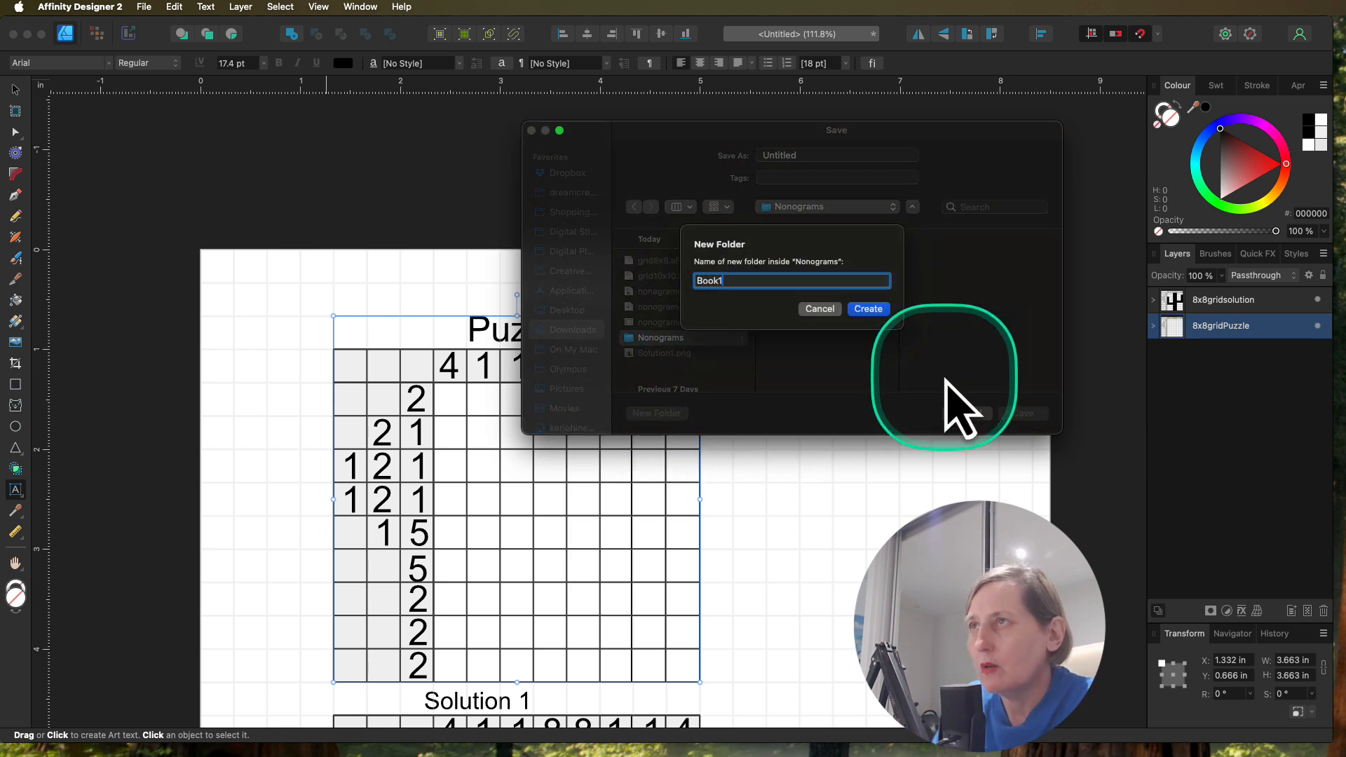
{"action": "type", "text": "Book1"}
{"action": "left_click", "coordinate": [868, 308]}
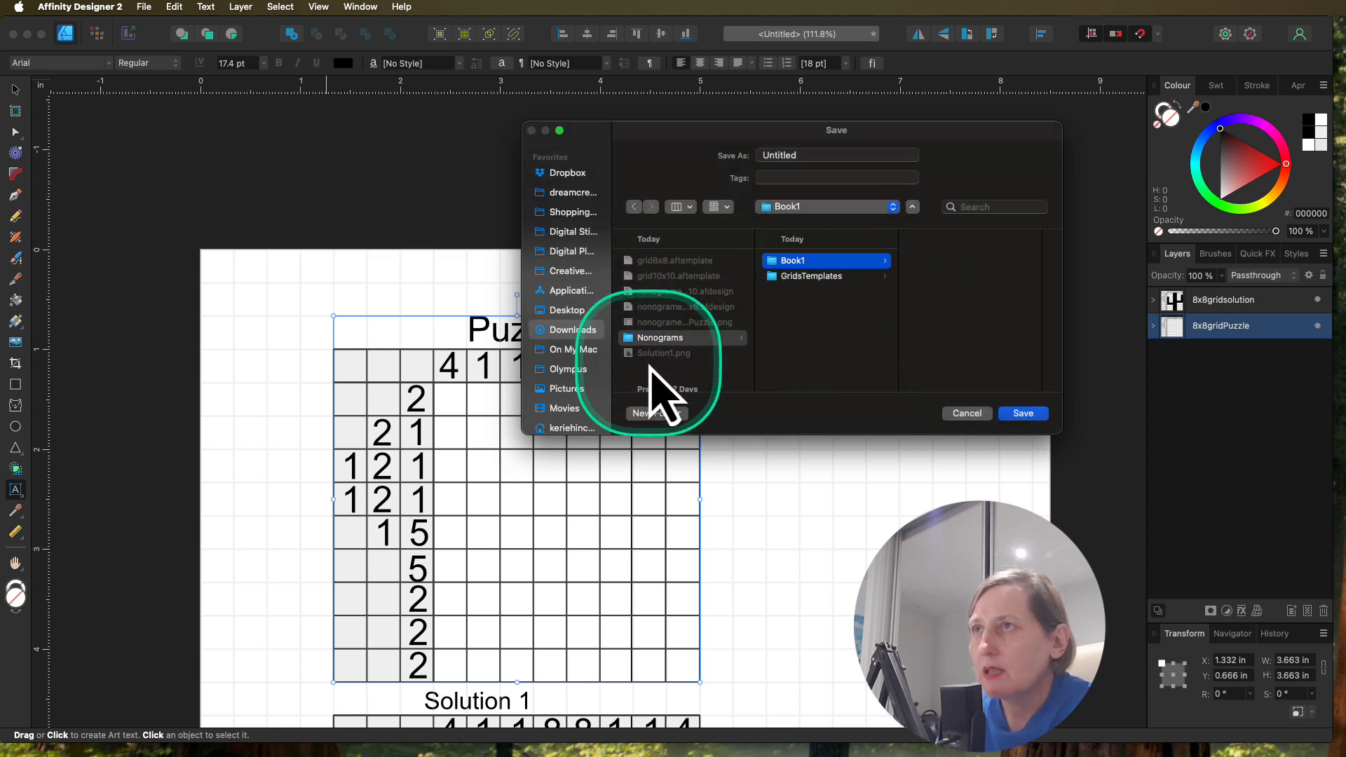
Step: Create a WorkingFiles folder inside the new Book1 folder as the save location
{"action": "left_click", "coordinate": [674, 413]}
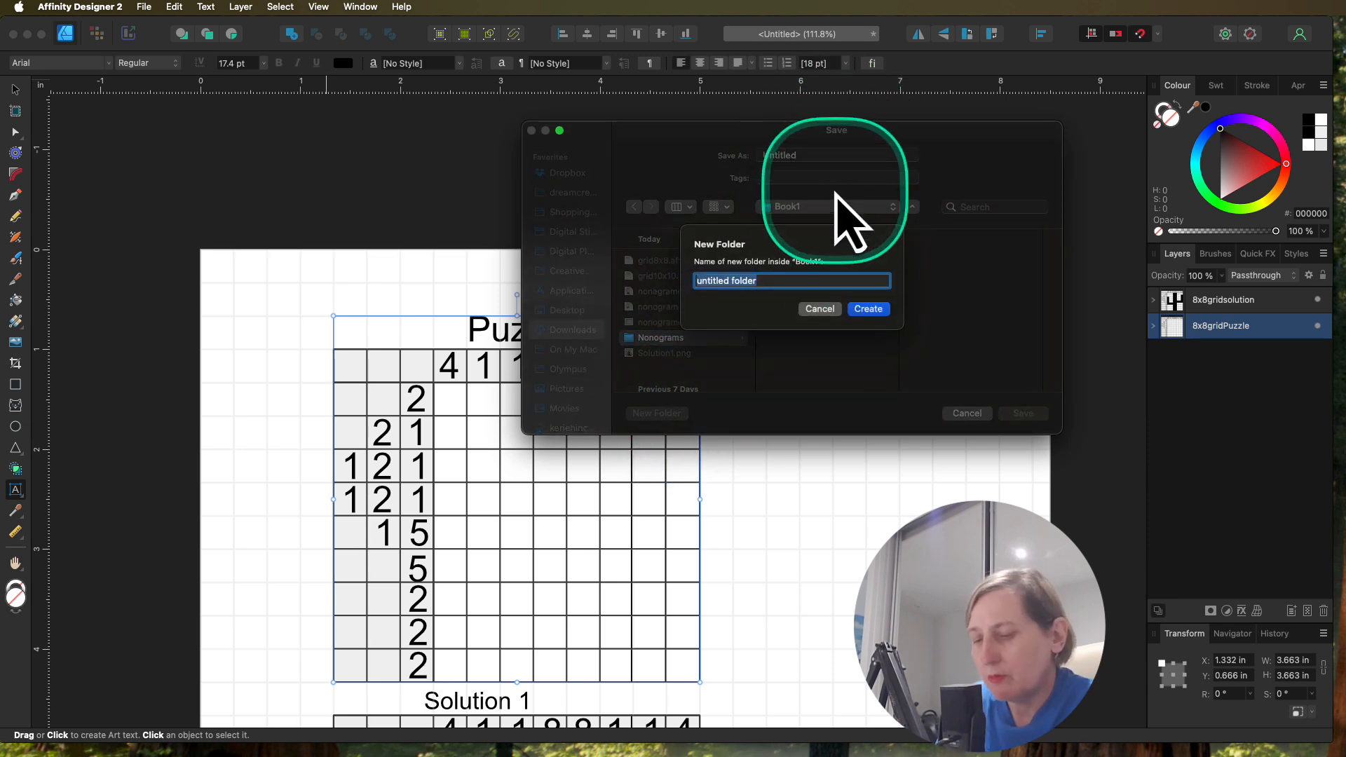
{"action": "type", "text": "WorkingFiles"}
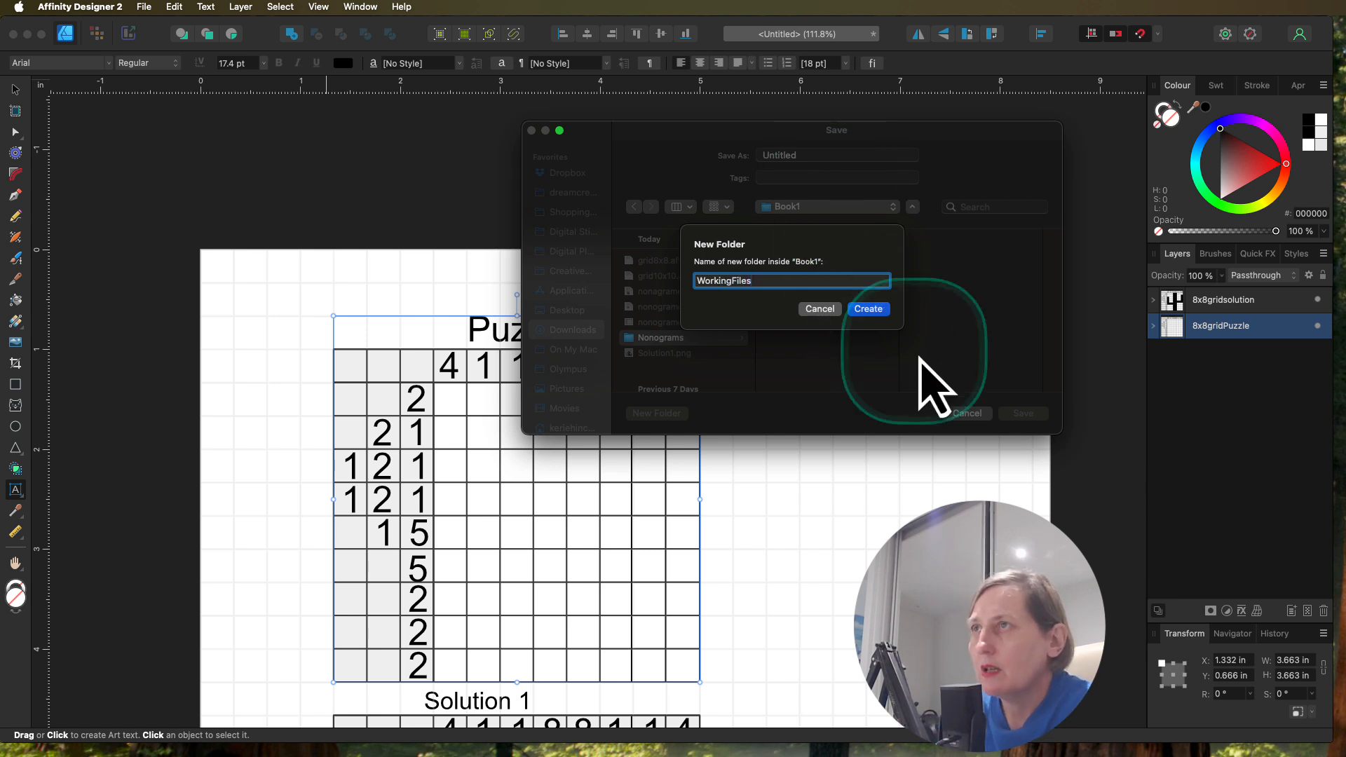
{"action": "left_click", "coordinate": [869, 309]}
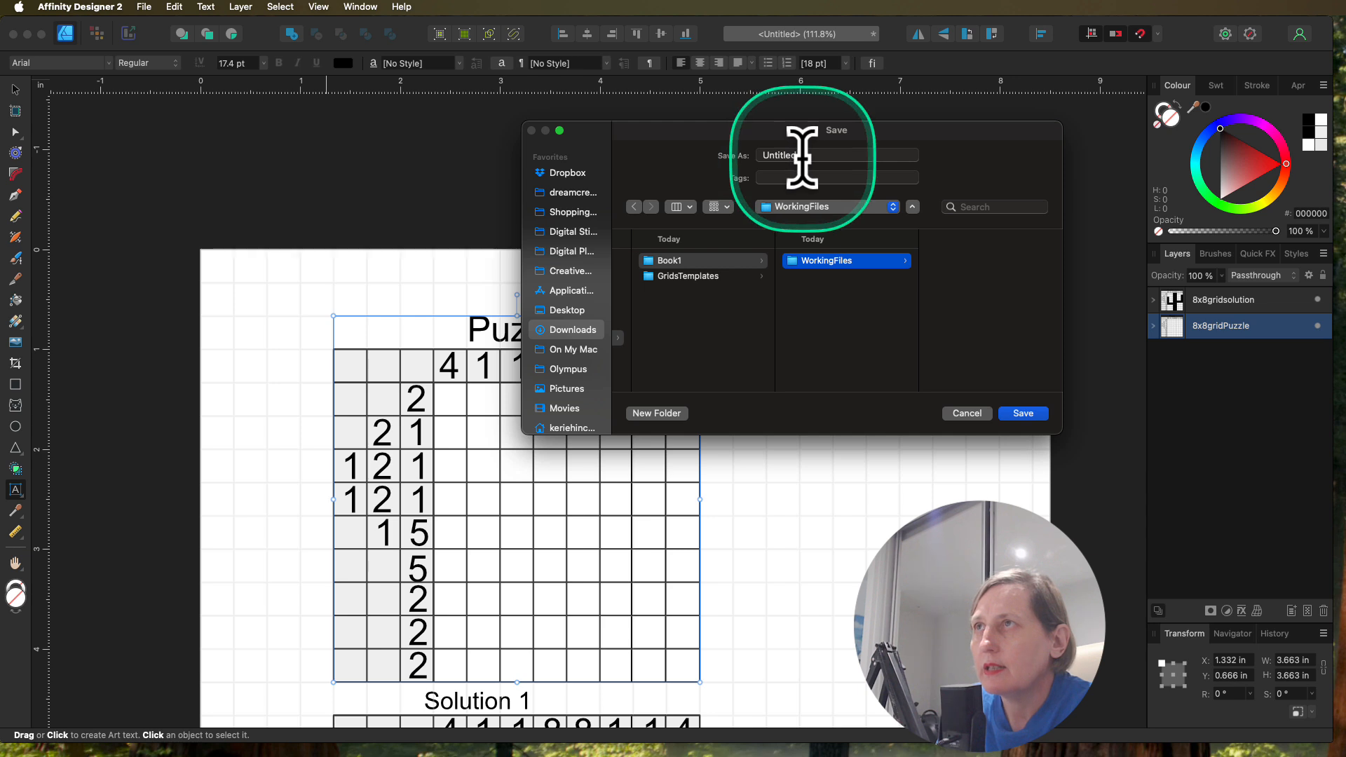
Step: Name the document Puzzle1 and save it in the WorkingFiles folder
{"action": "left_click_drag", "start_coordinate": [800, 155], "coordinate": [760, 150]}
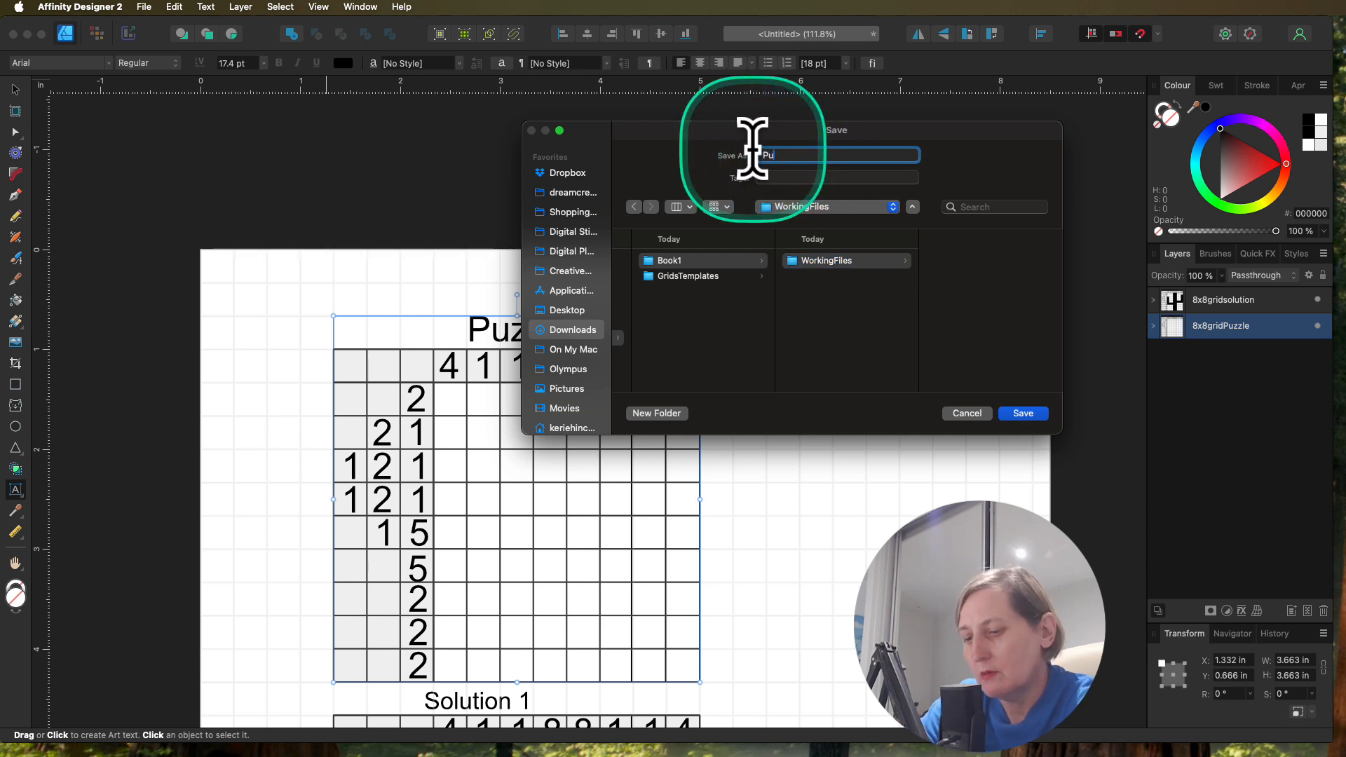
{"action": "type", "text": "Puzz"}
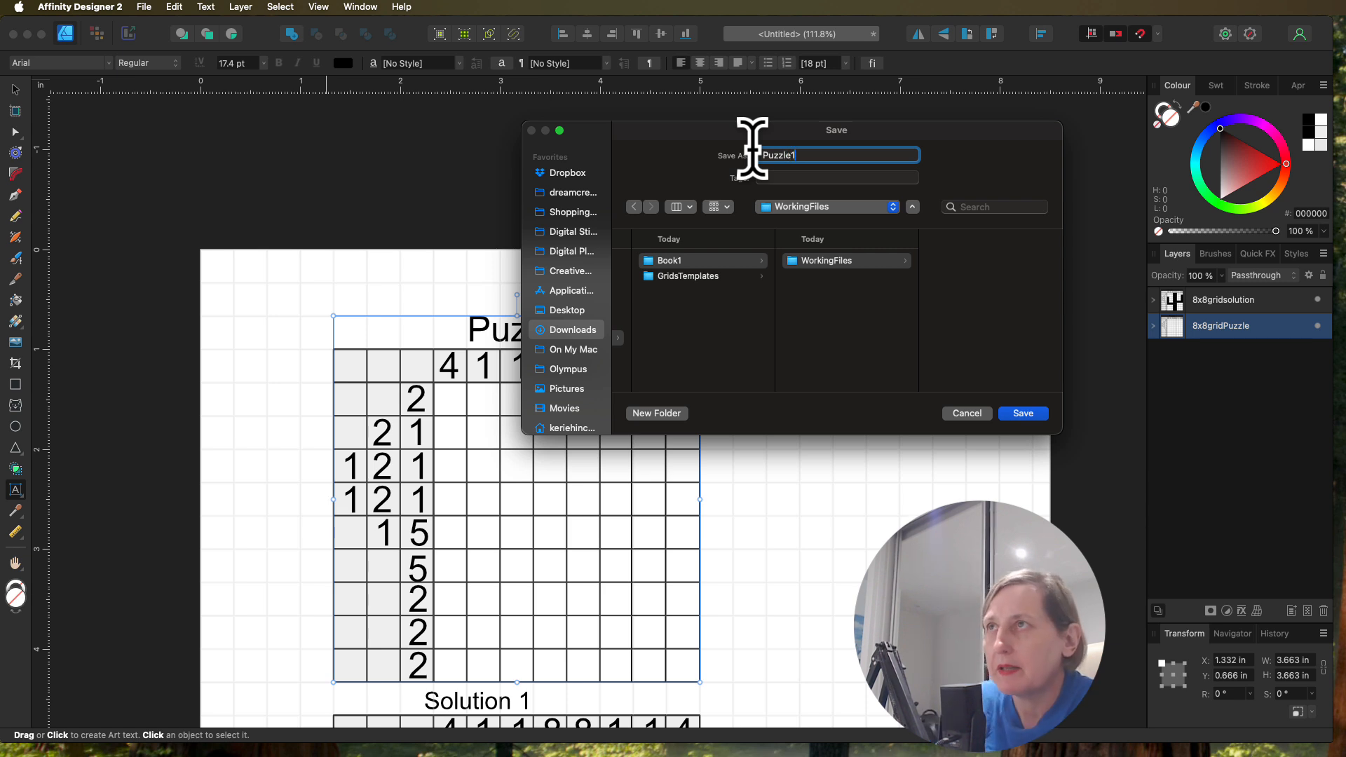
{"action": "type", "text": "le1"}
{"action": "left_click", "coordinate": [1025, 414]}
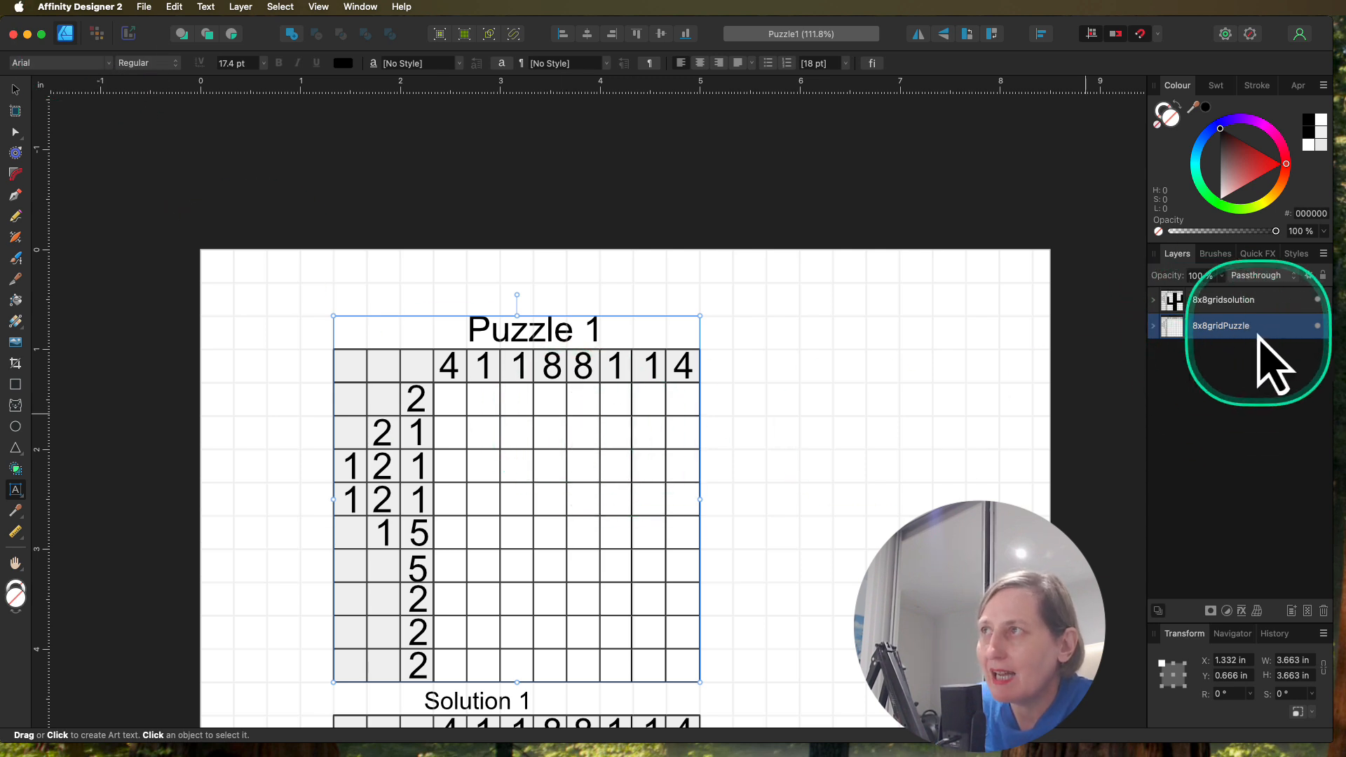
Step: Export the selected 8x8gridPuzzle group as a PNG with the area set to Selection Only
{"action": "left_click", "coordinate": [144, 7]}
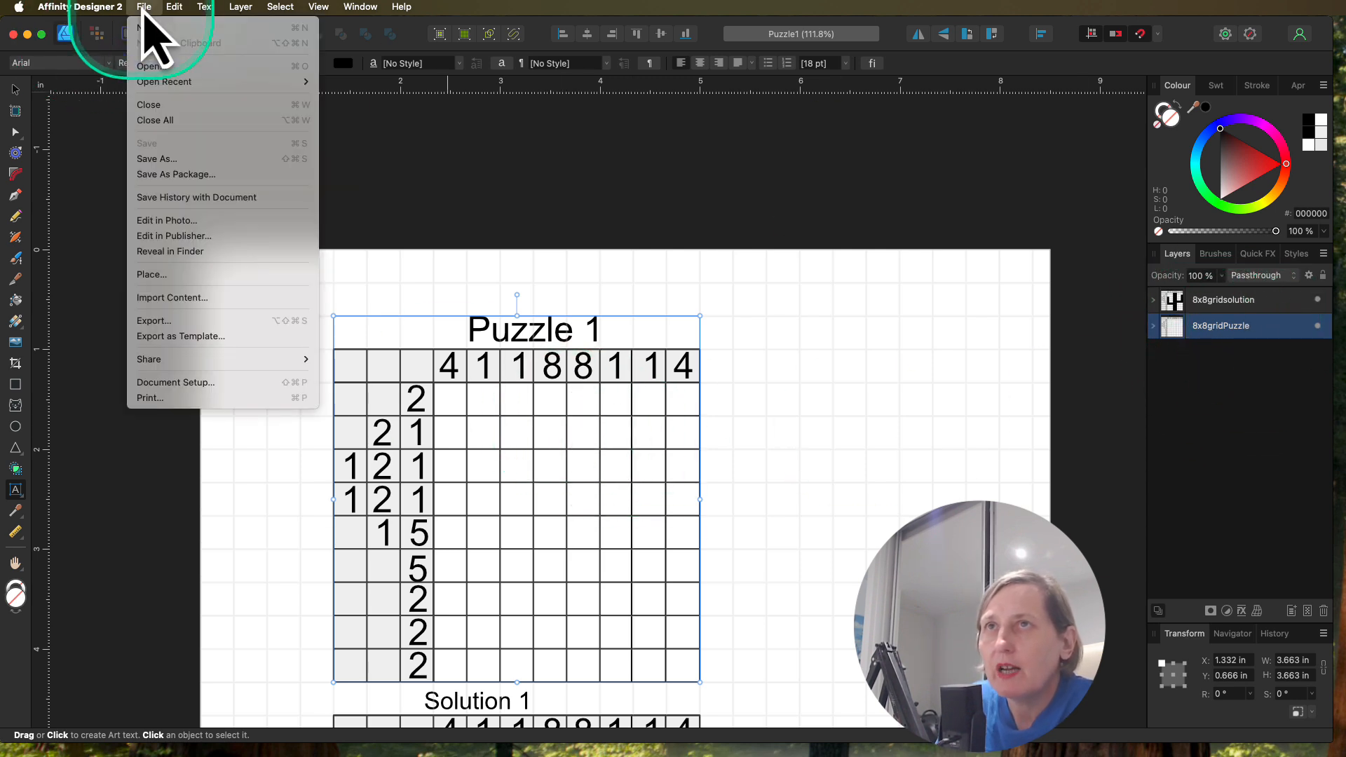
{"action": "left_click", "coordinate": [179, 321]}
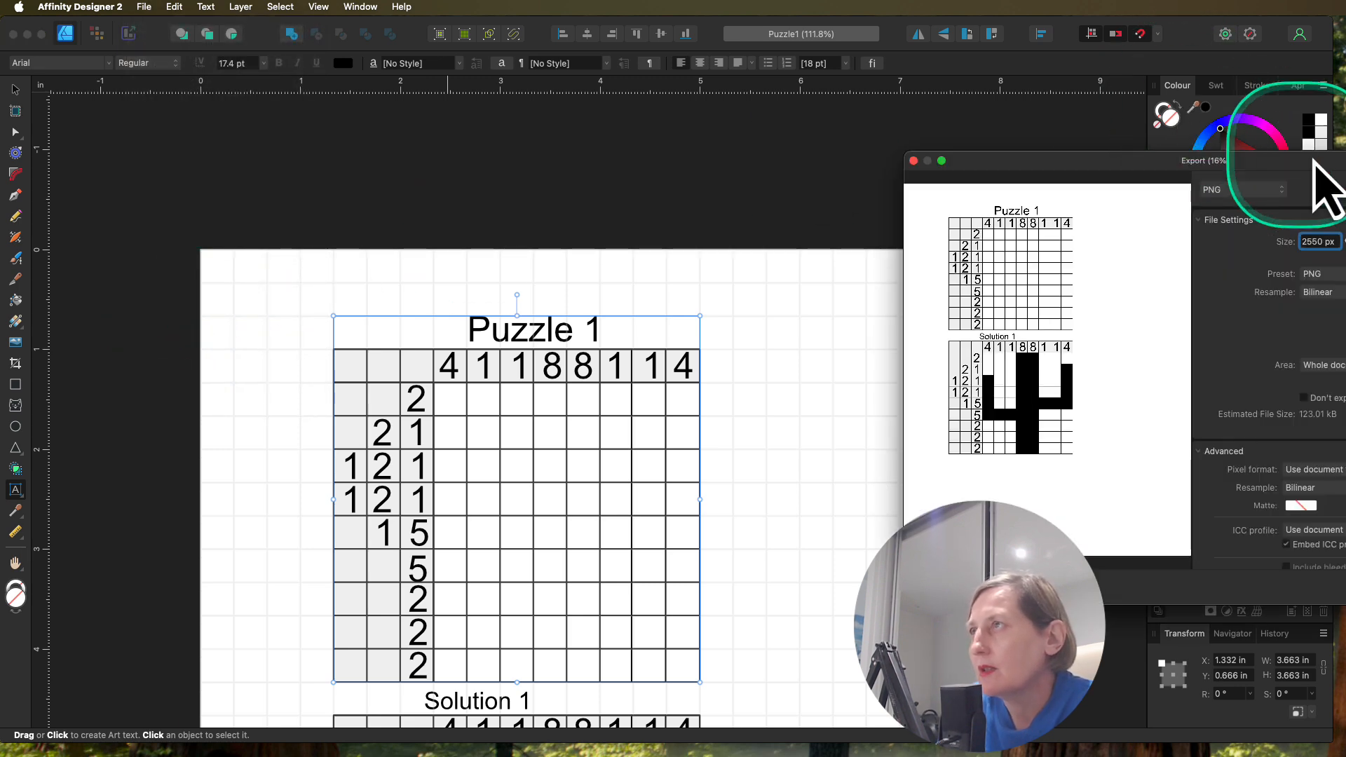
{"action": "left_click_drag", "start_coordinate": [1309, 166], "coordinate": [774, 127]}
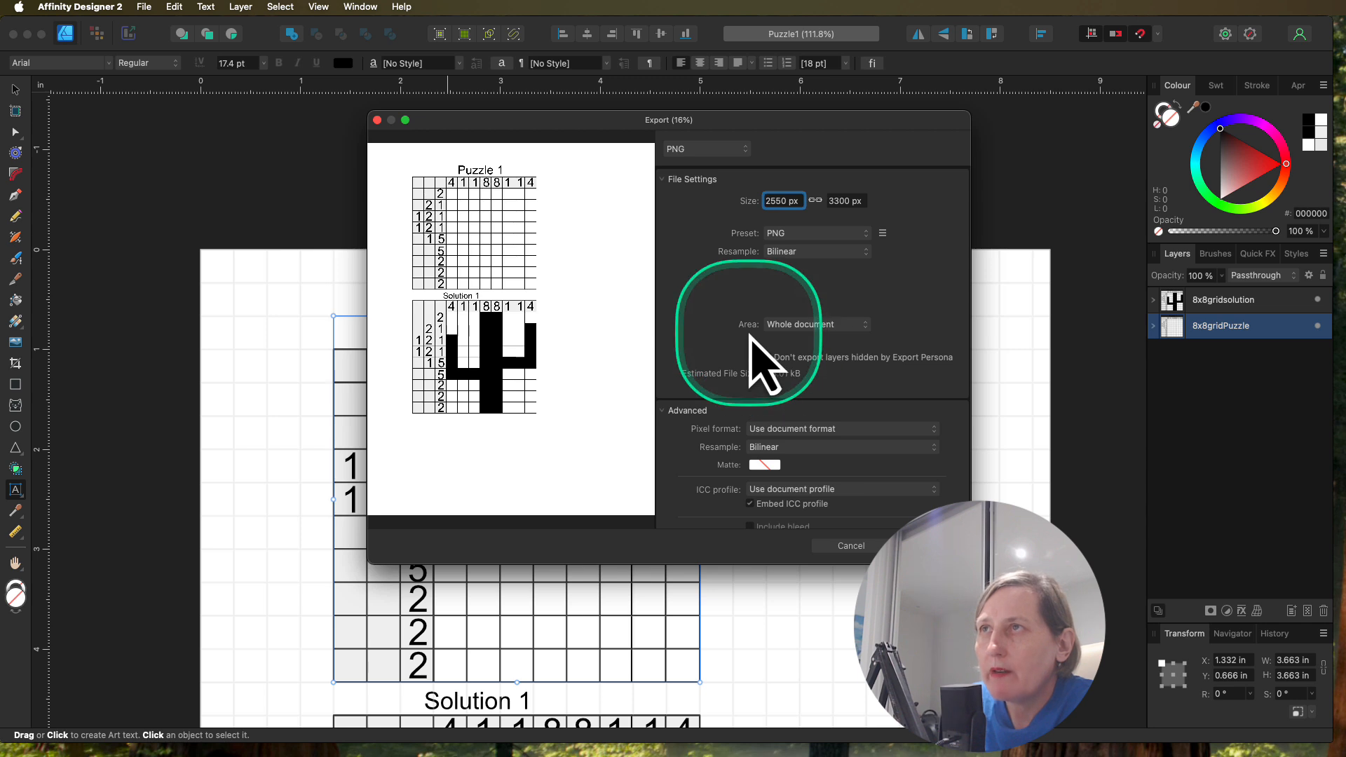
{"action": "left_click", "coordinate": [866, 330]}
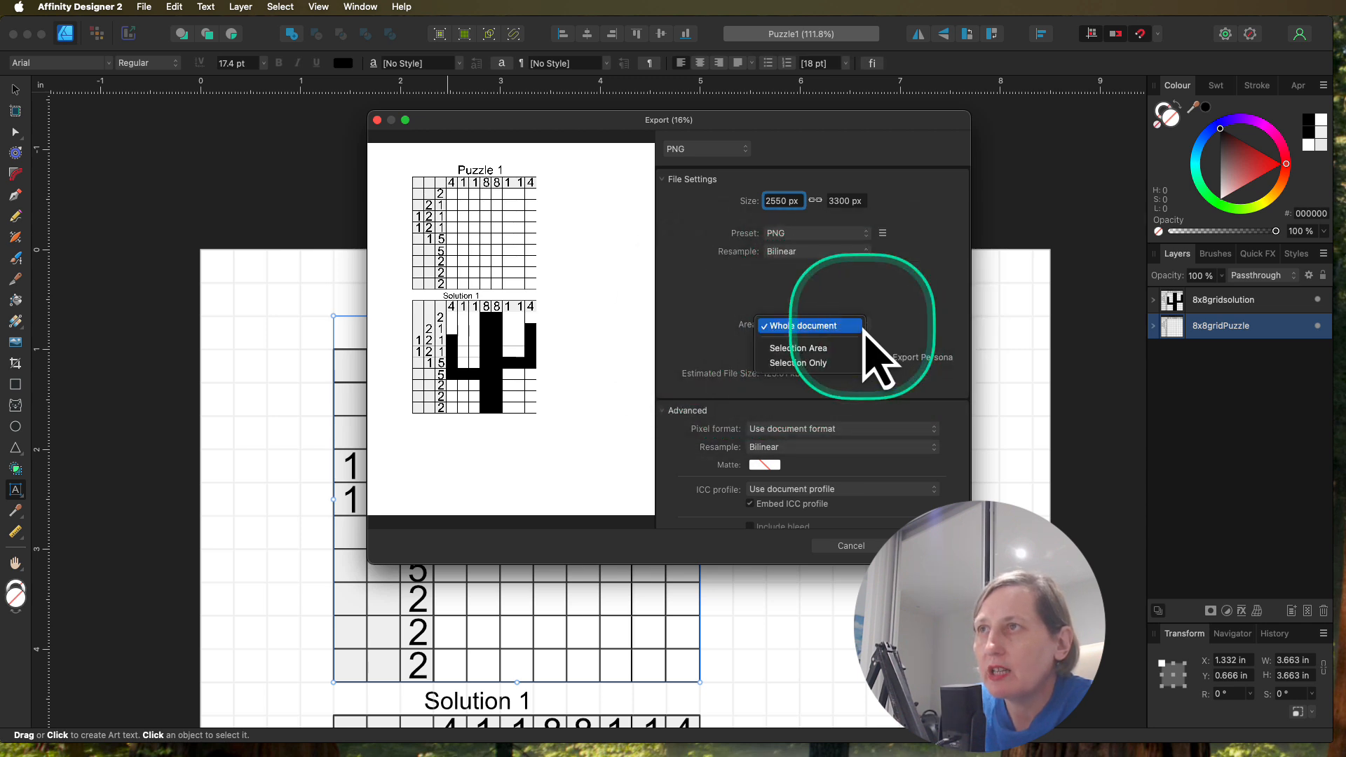
{"action": "left_click", "coordinate": [813, 362]}
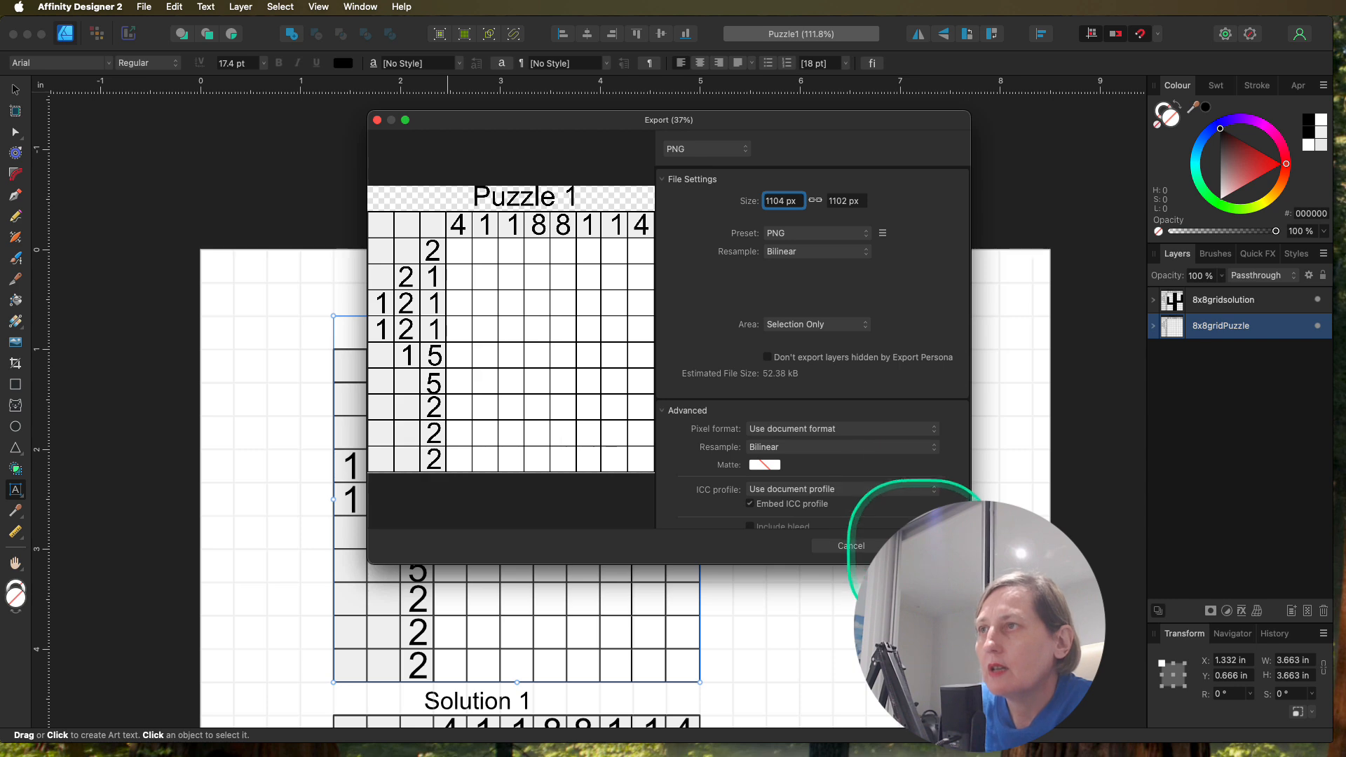
{"action": "left_click", "coordinate": [911, 547]}
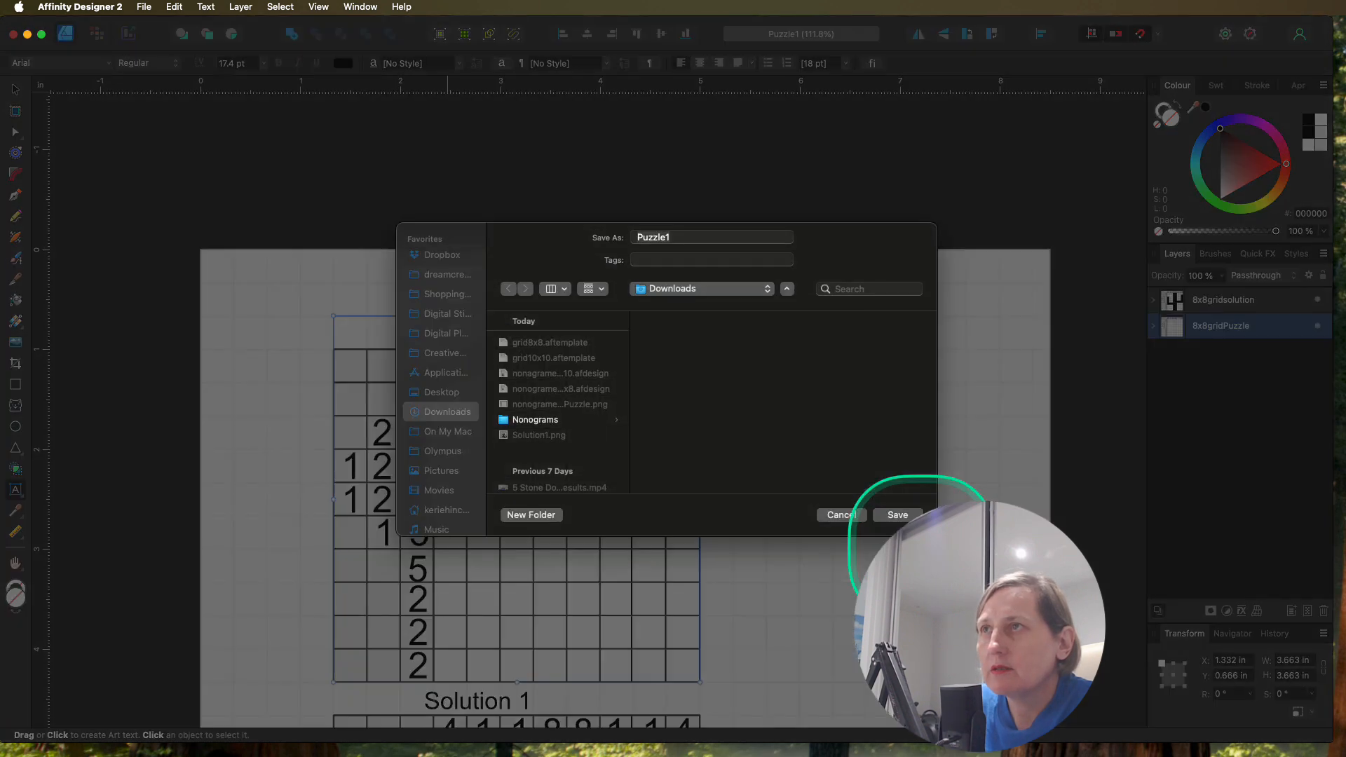
Step: Create a PuzzleImages folder inside Nonograms > Book1 and save the exported image there as Puzzle1
{"action": "left_click", "coordinate": [523, 425]}
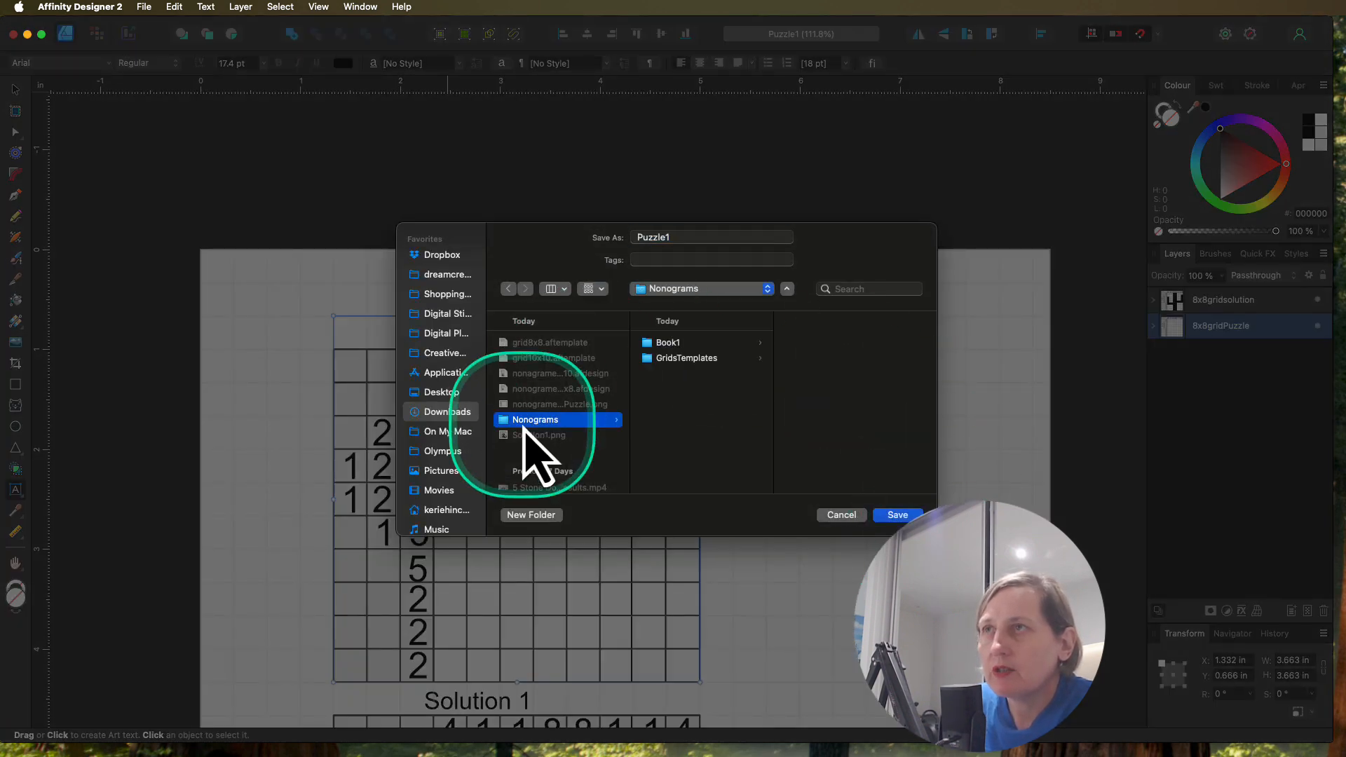
{"action": "left_click", "coordinate": [676, 343]}
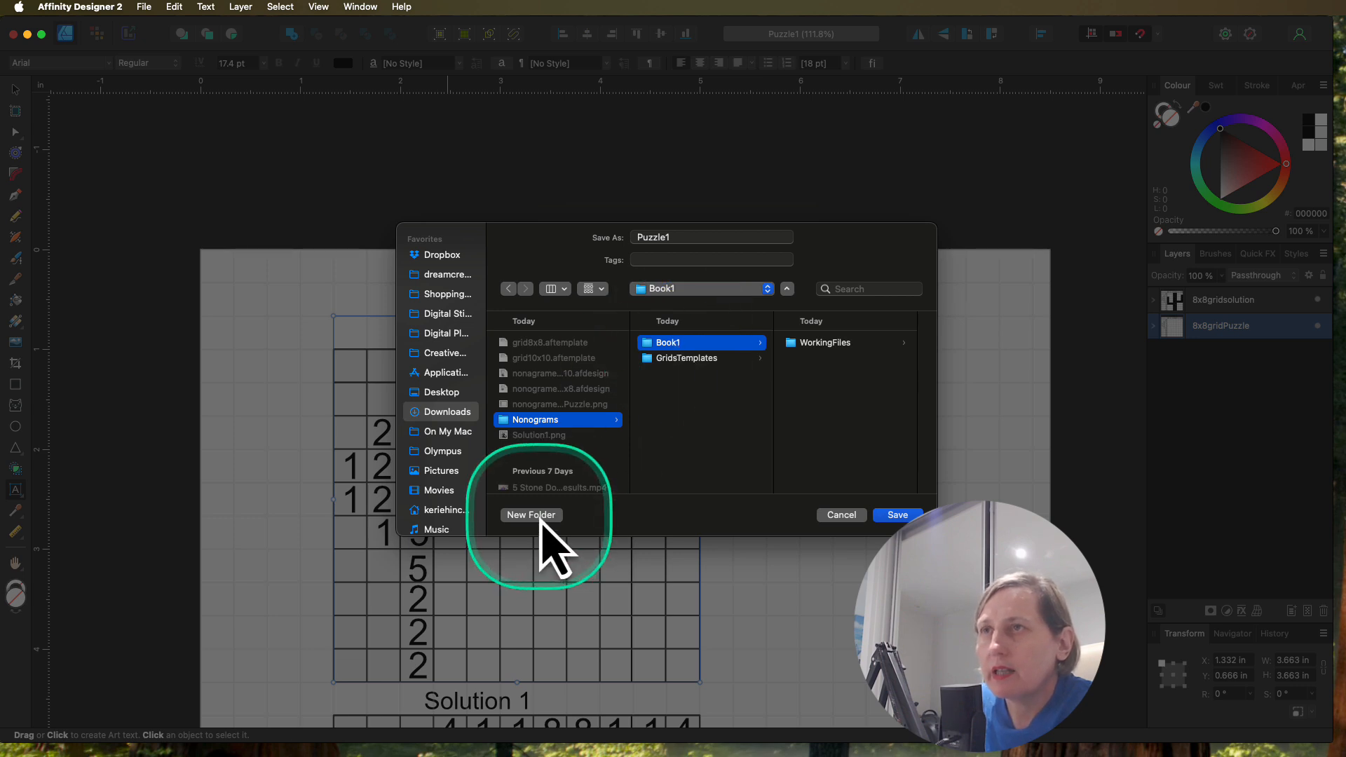
{"action": "left_click", "coordinate": [540, 517]}
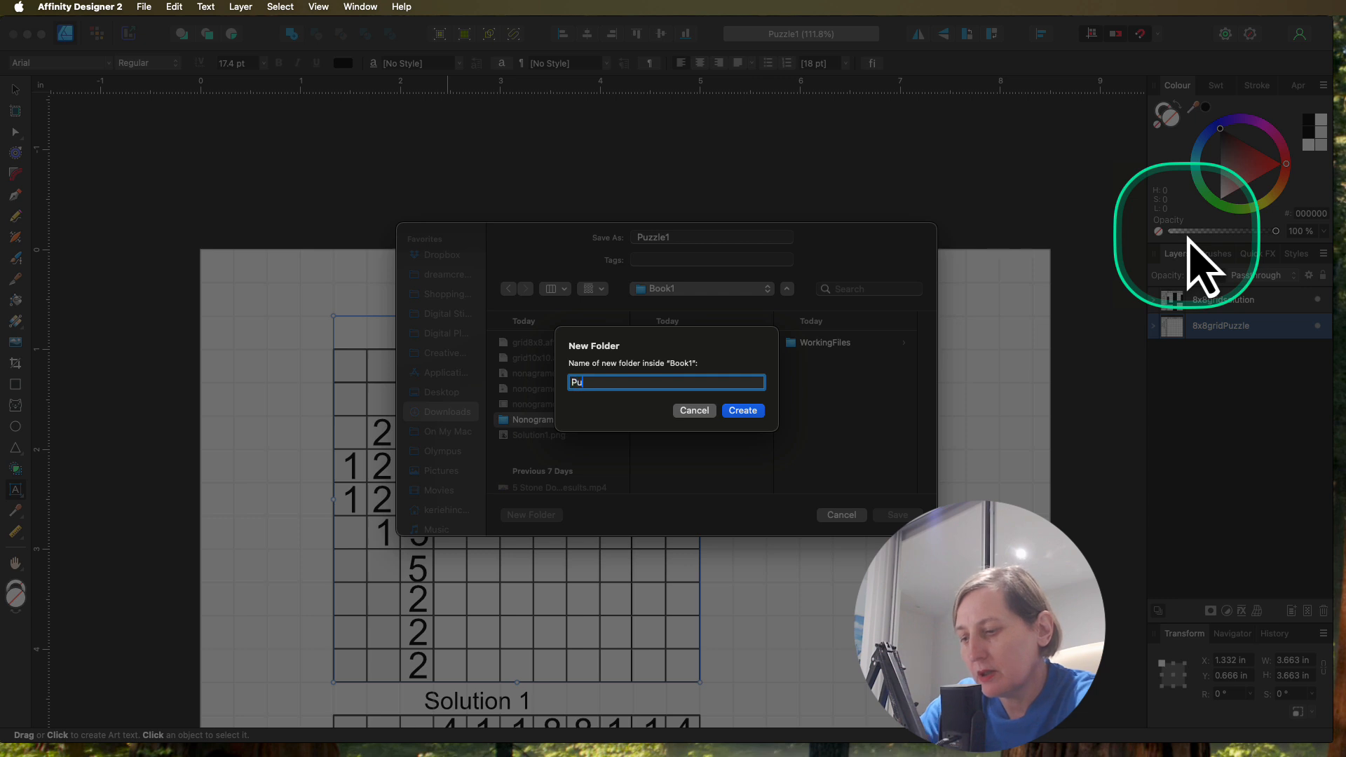
{"action": "type", "text": "PuzzleImages"}
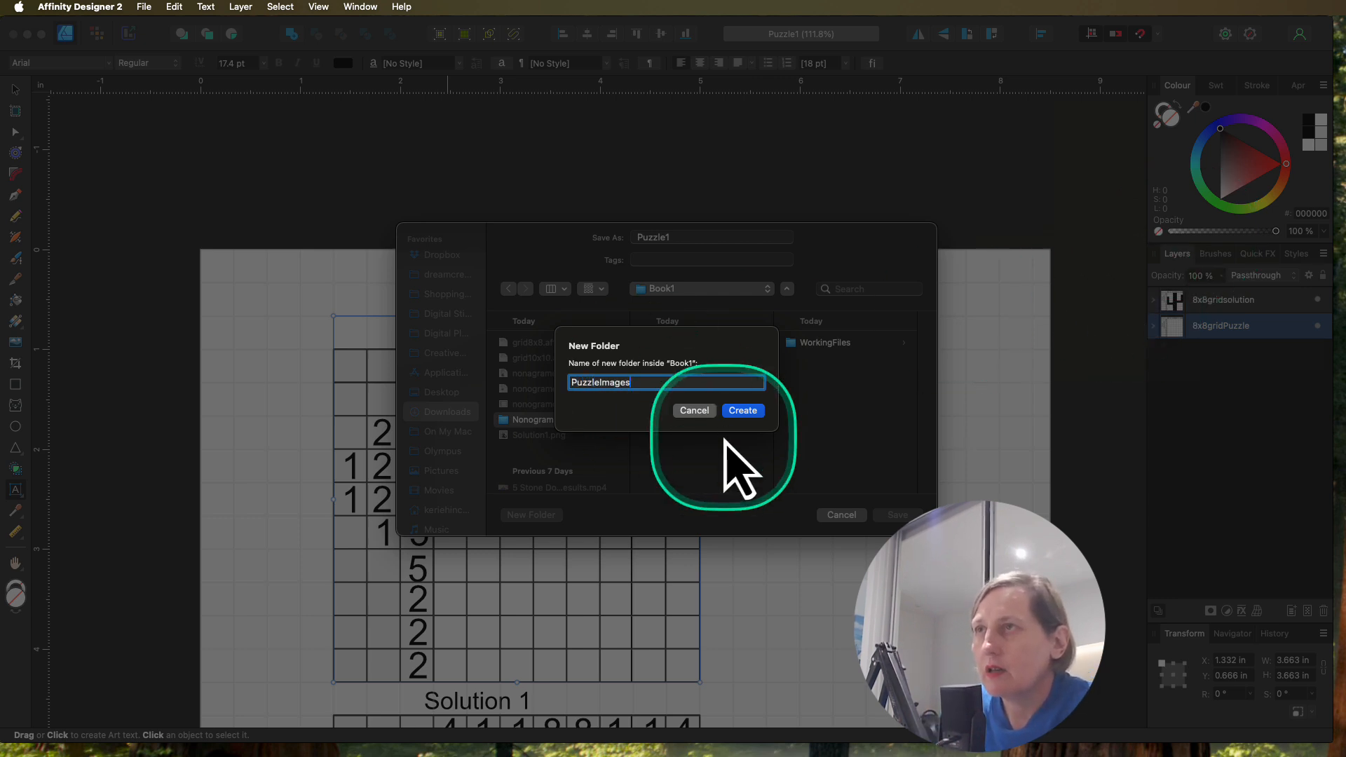
{"action": "left_click", "coordinate": [745, 412]}
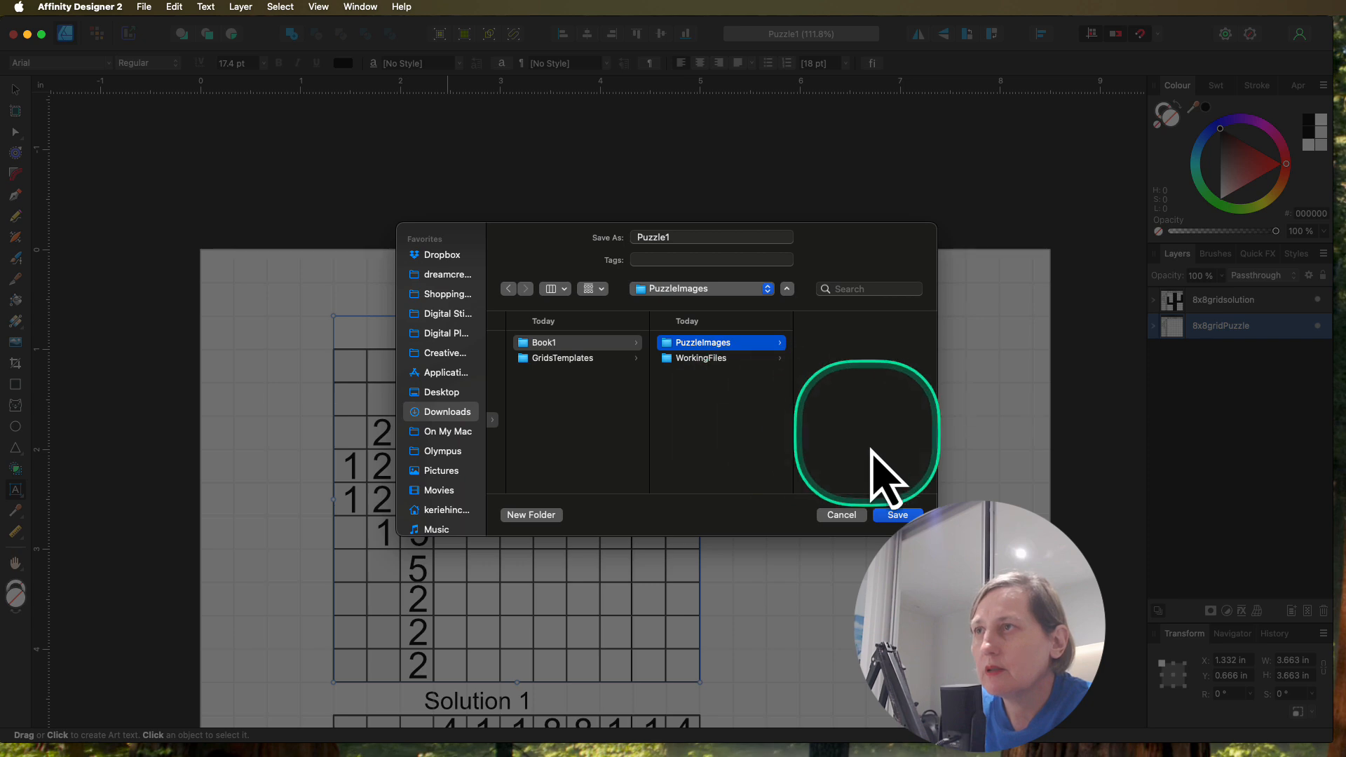
{"action": "left_click", "coordinate": [897, 516]}
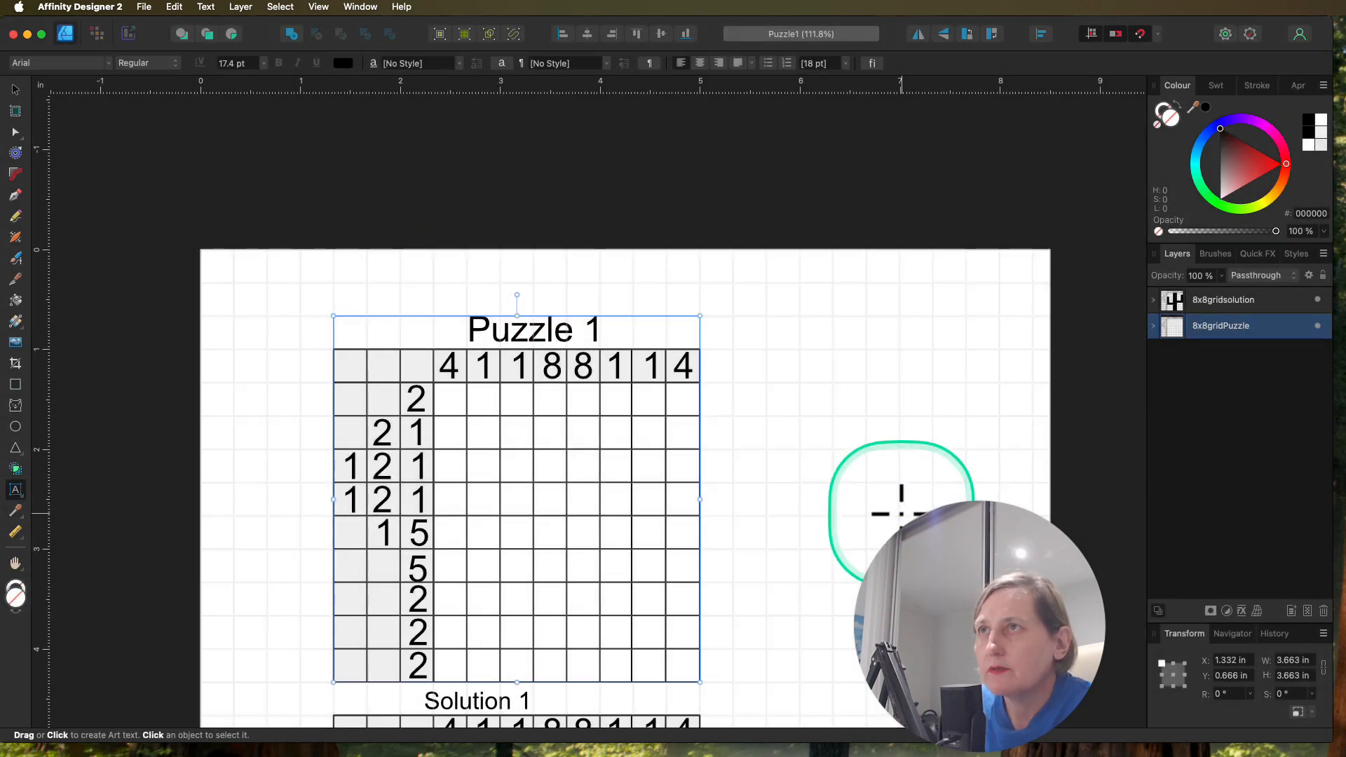
Step: Select the 8x8gridsolution group and export it as a PNG of the selection only
{"action": "scroll", "coordinate": [861, 434], "scroll_direction": "down", "scroll_amount": 5}
{"action": "scroll", "coordinate": [862, 434], "scroll_direction": "down", "scroll_amount": 3}
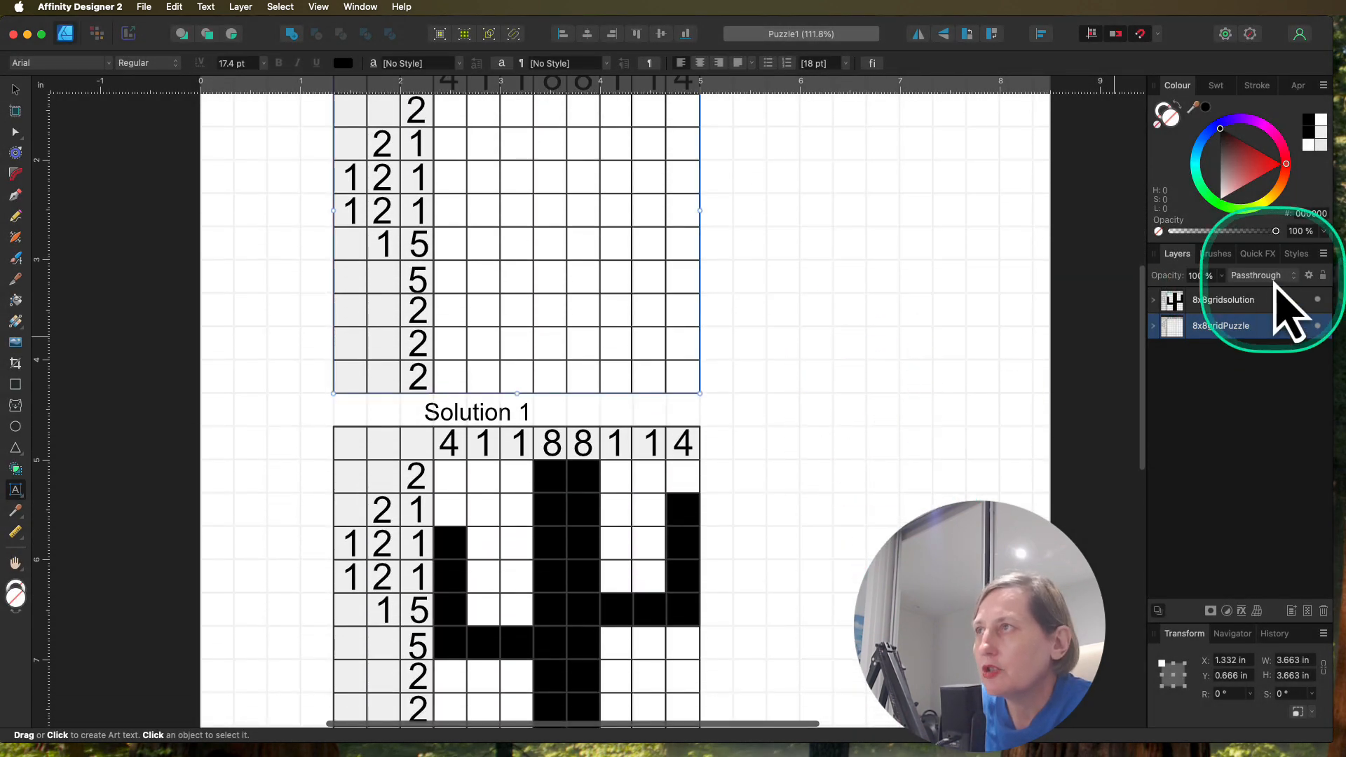
{"action": "left_click", "coordinate": [1226, 302]}
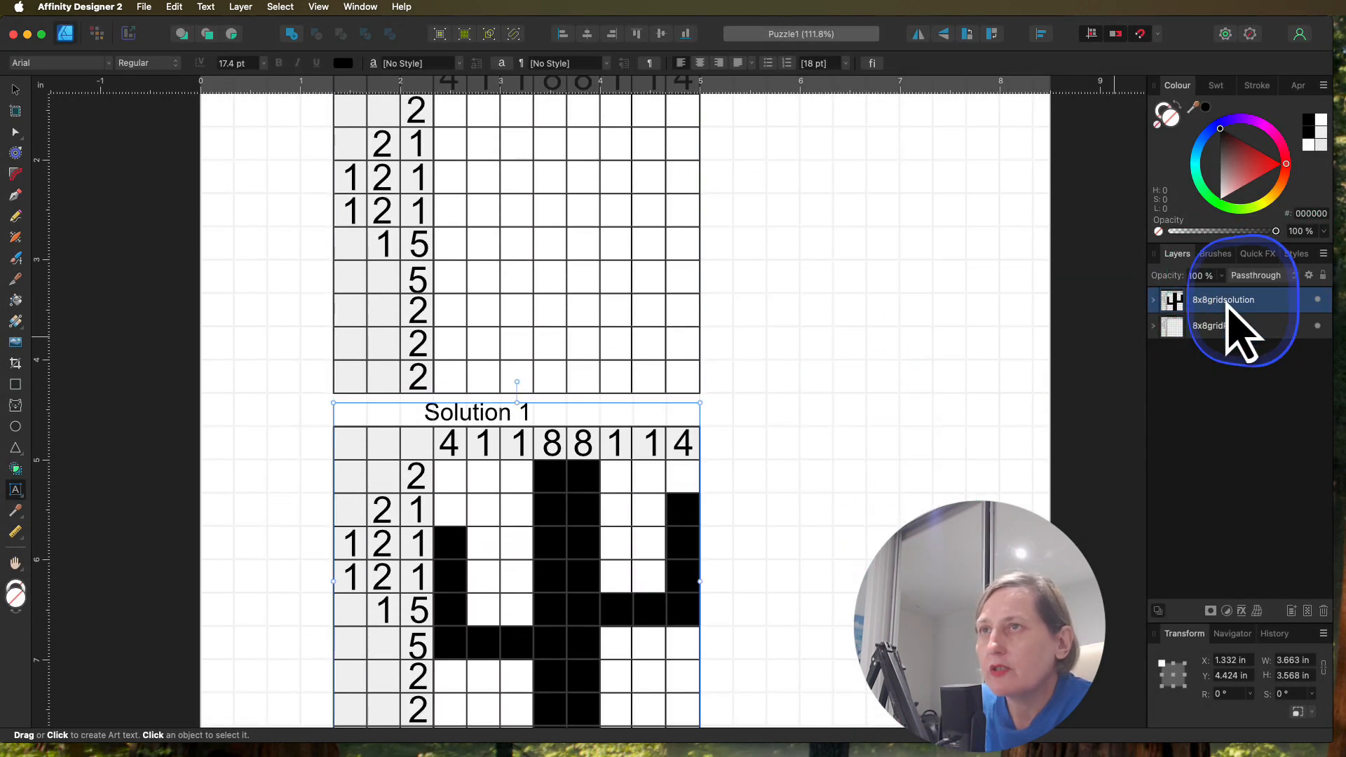
{"action": "left_click", "coordinate": [145, 7]}
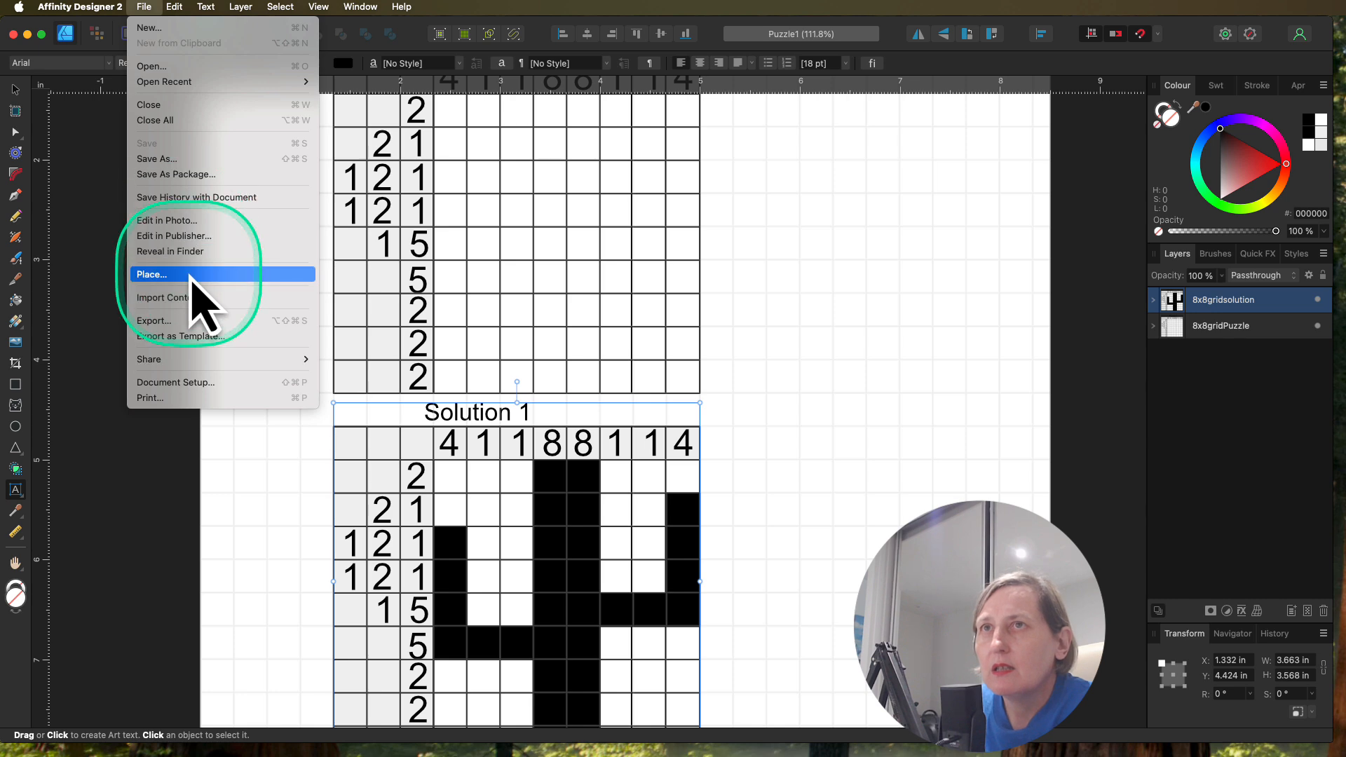
{"action": "left_click", "coordinate": [210, 321]}
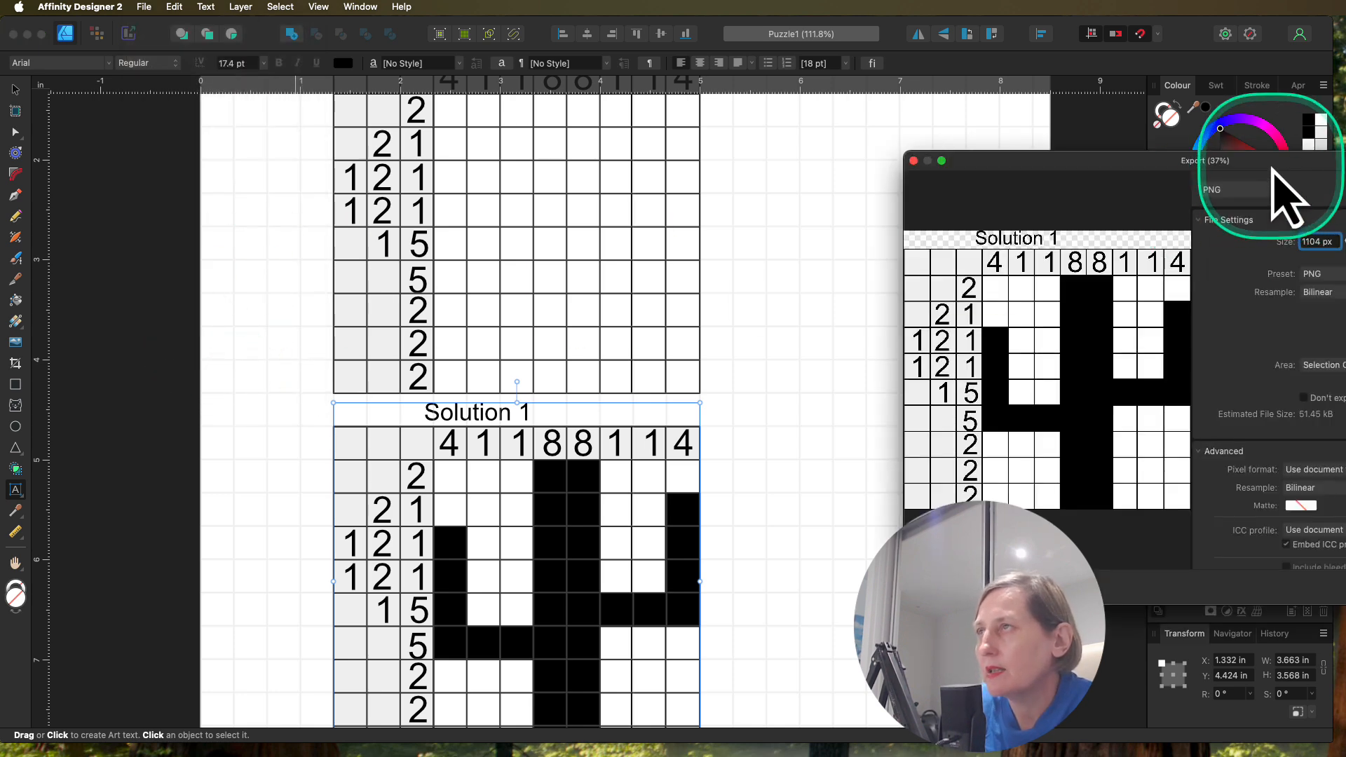
{"action": "left_click_drag", "start_coordinate": [1229, 197], "coordinate": [765, 200]}
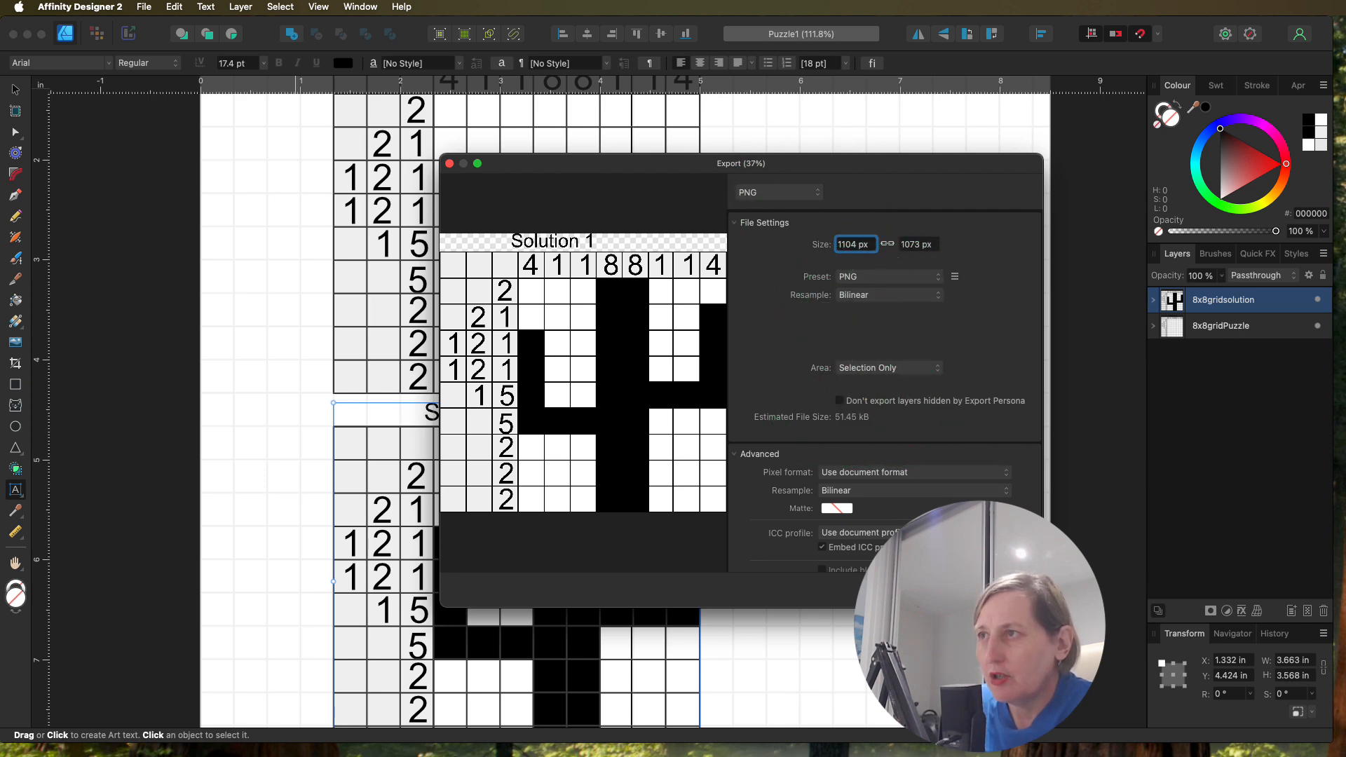
{"action": "left_click", "coordinate": [1009, 589]}
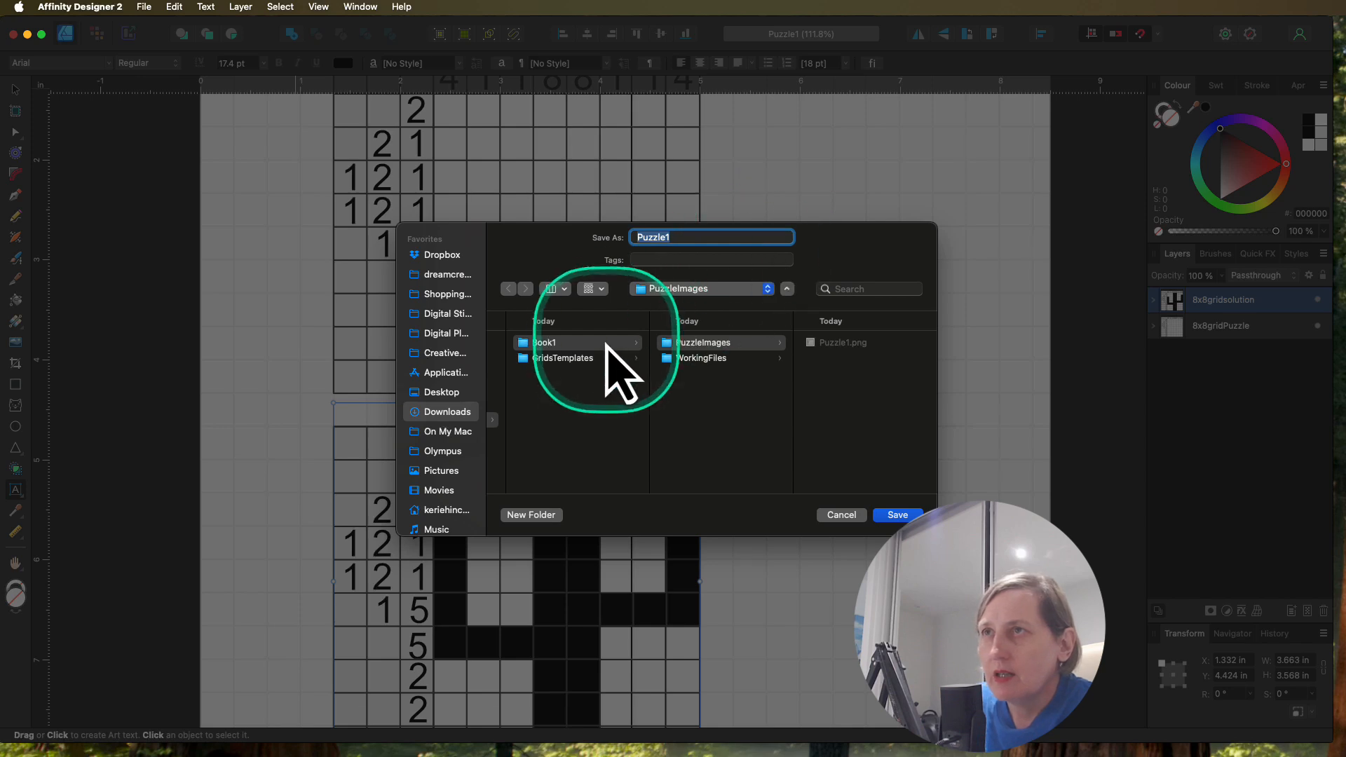
Step: Create a new folder named SolutionImages inside the Book1 folder
{"action": "left_click", "coordinate": [564, 343]}
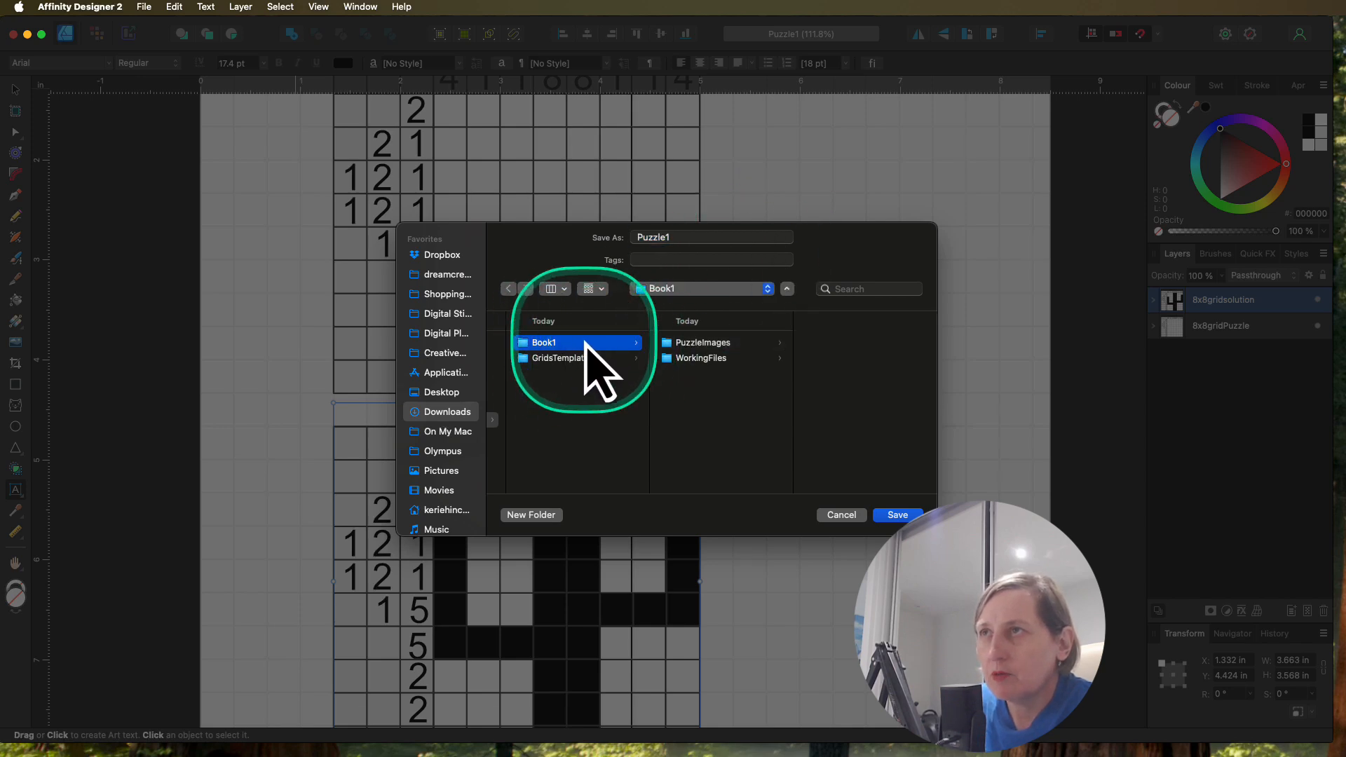
{"action": "left_click", "coordinate": [733, 344]}
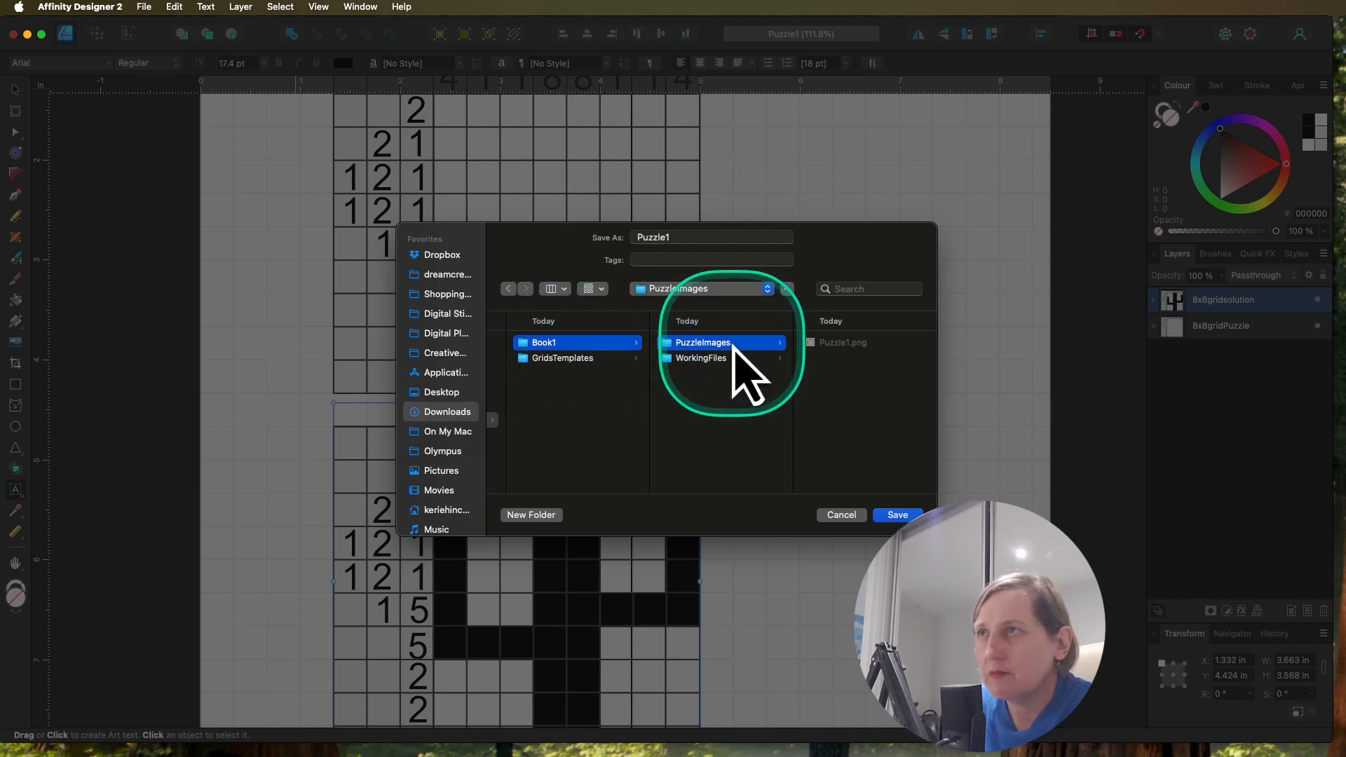
{"action": "left_click", "coordinate": [546, 345]}
{"action": "left_click", "coordinate": [546, 517]}
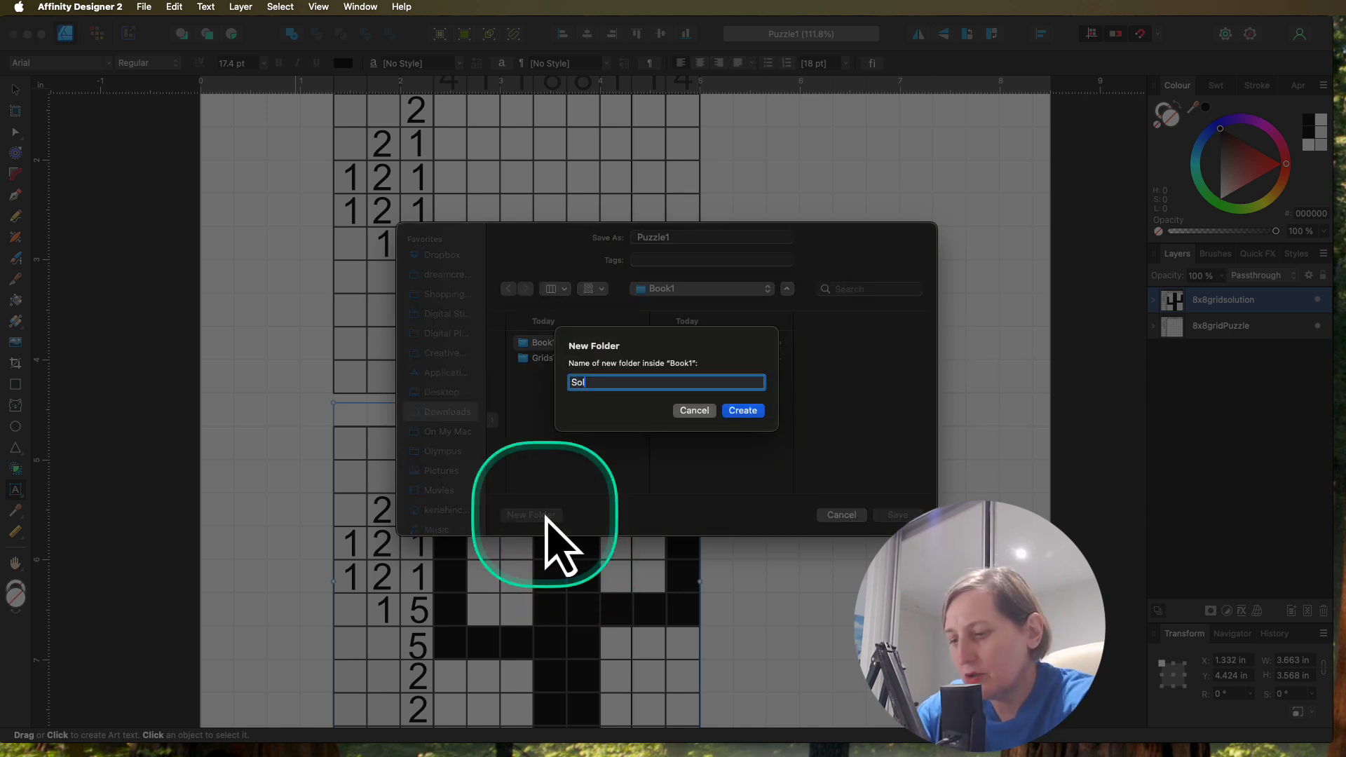
{"action": "type", "text": "SolutionImages"}
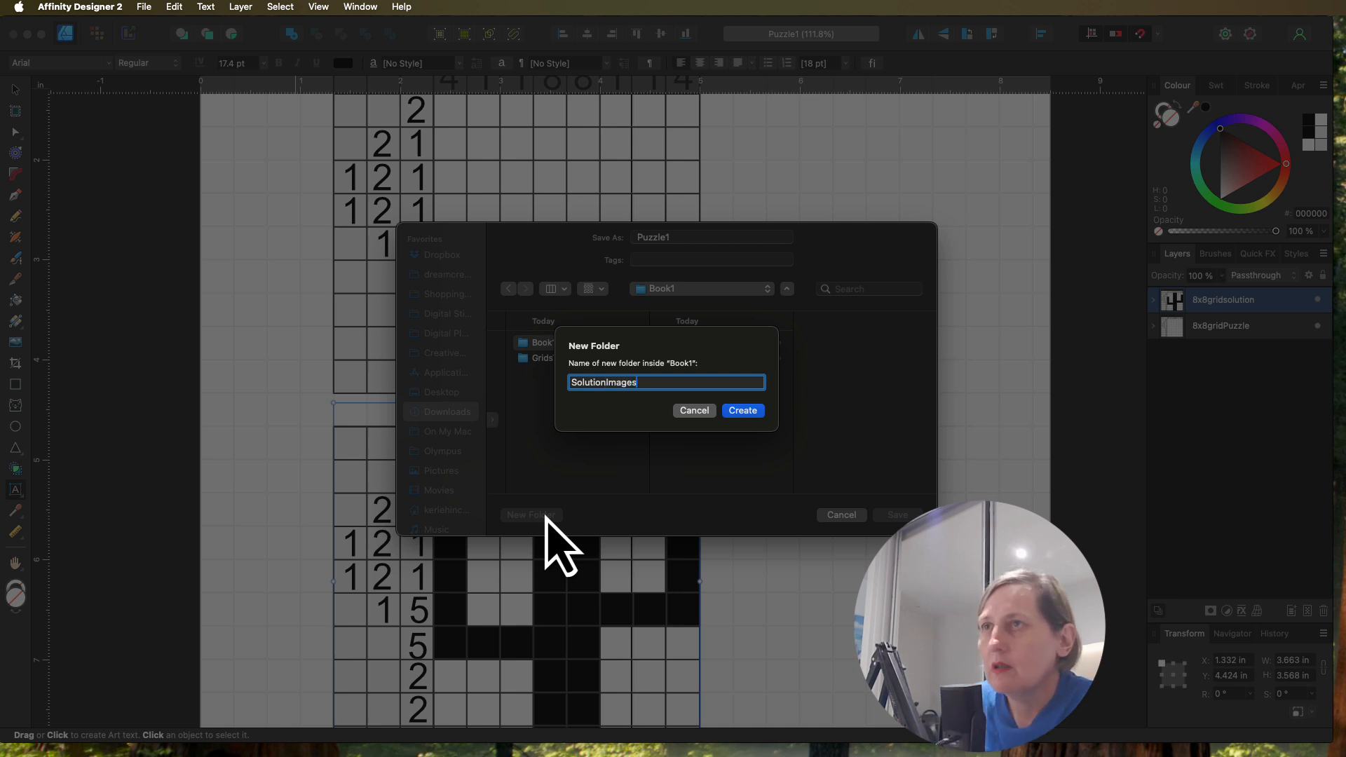
{"action": "left_click", "coordinate": [743, 411]}
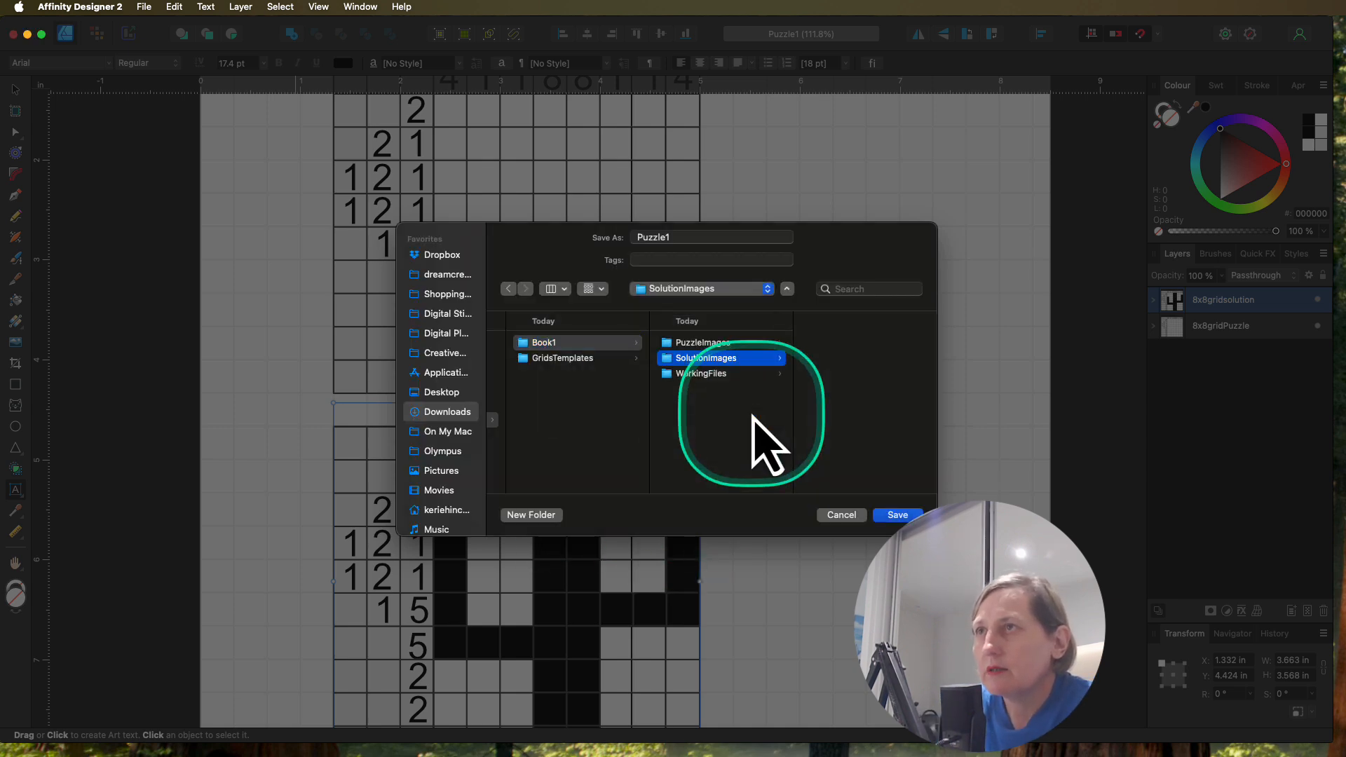
Step: Name the exported solution image Solution1 and save it in the SolutionImages folder
{"action": "left_click_drag", "start_coordinate": [677, 237], "coordinate": [611, 230]}
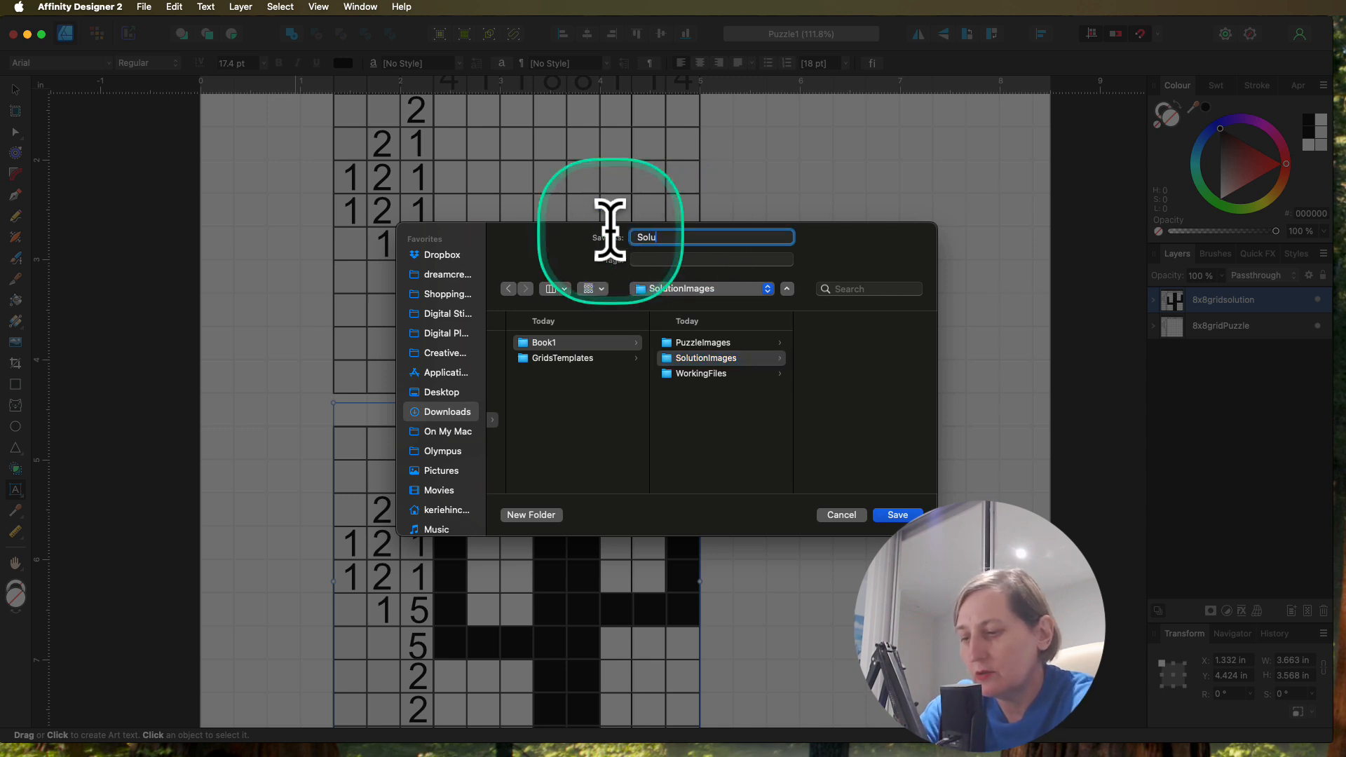
{"action": "type", "text": "Solution1"}
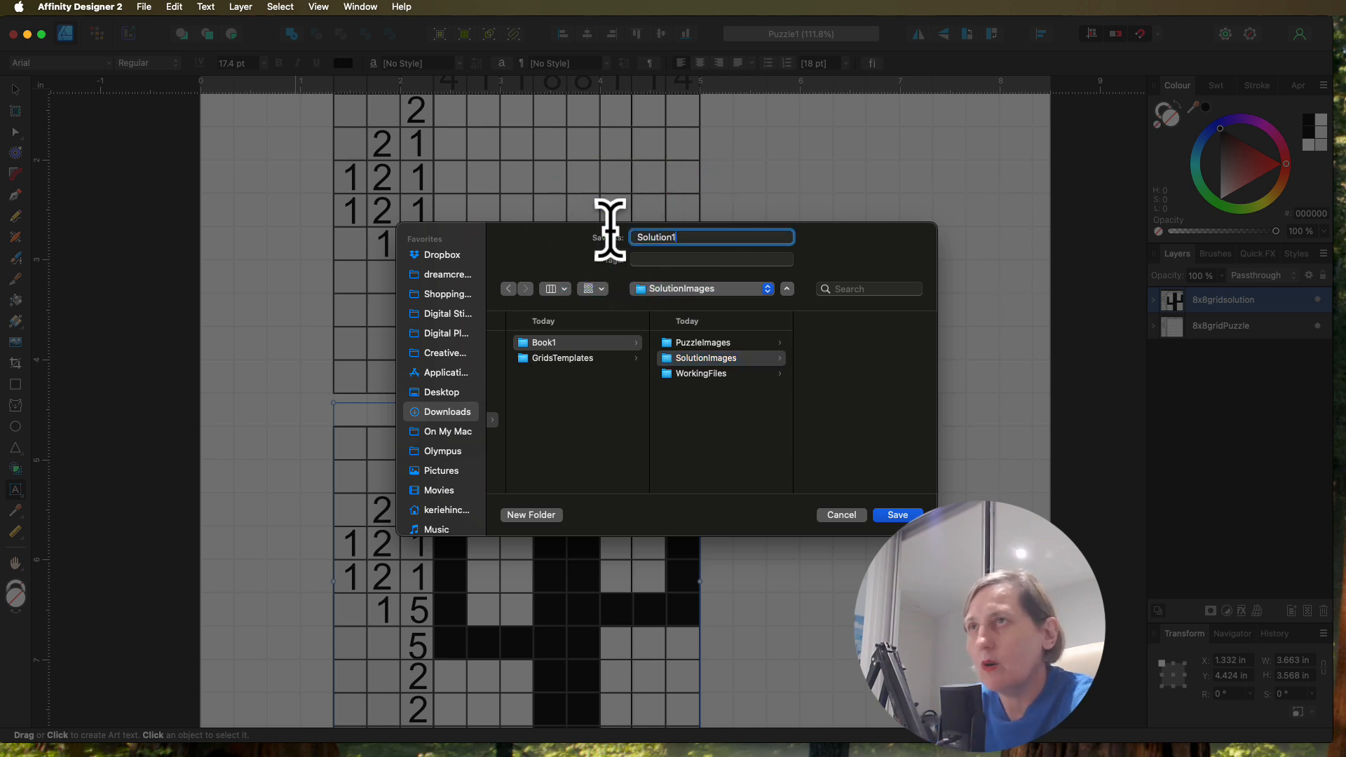
{"action": "left_click", "coordinate": [896, 513]}
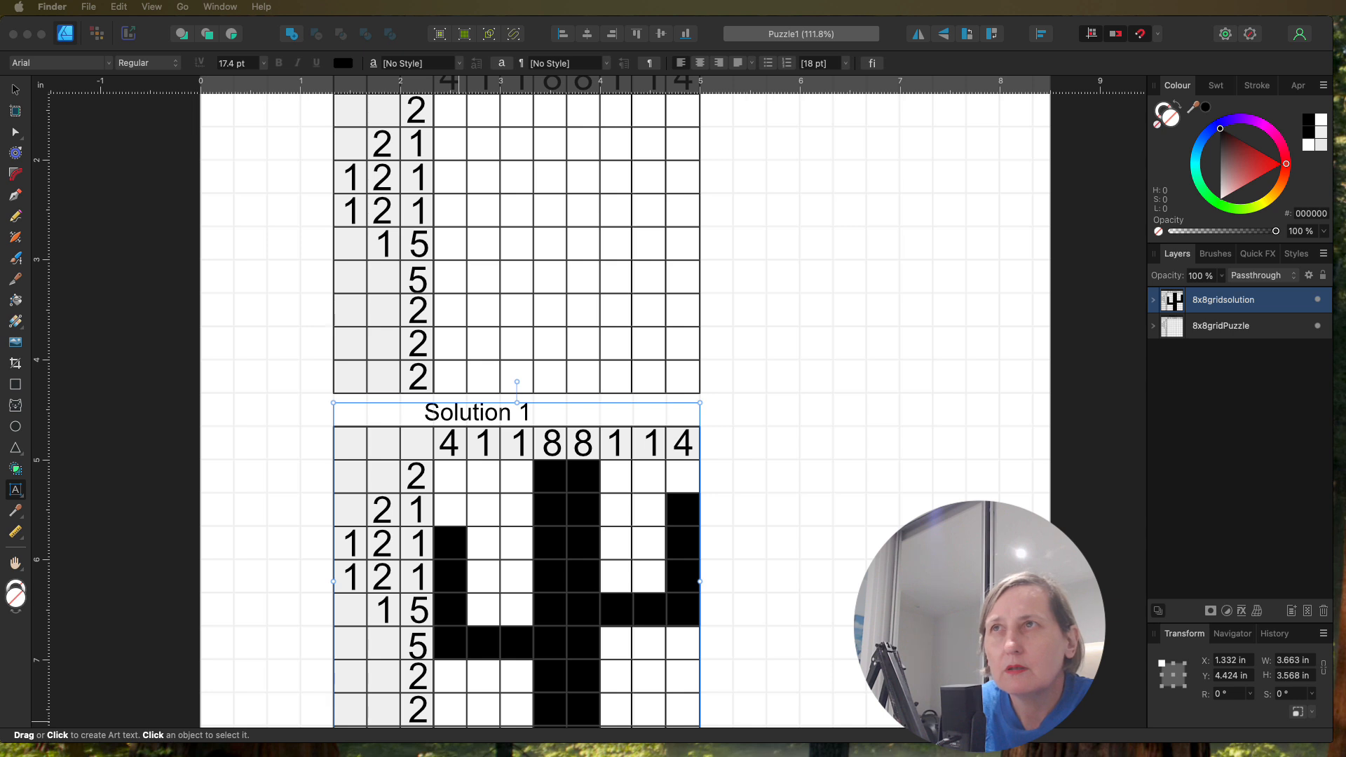
Step: Switch to the open nonagramex10x10 document
{"action": "left_click", "coordinate": [91, 32]}
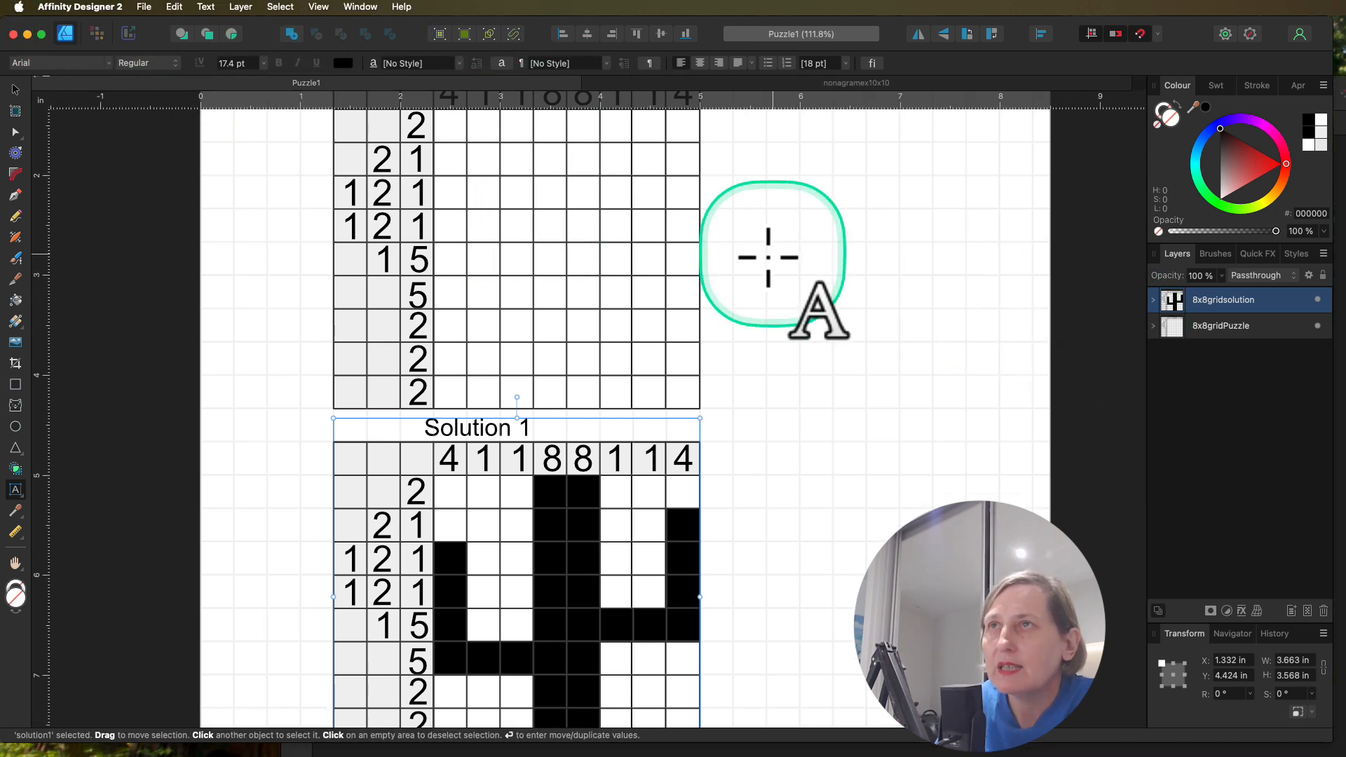
{"action": "scroll", "coordinate": [744, 262], "scroll_direction": "down", "scroll_amount": 3}
{"action": "scroll", "coordinate": [743, 262], "scroll_direction": "down", "scroll_amount": 2}
{"action": "scroll", "coordinate": [744, 263], "scroll_direction": "up", "scroll_amount": 8}
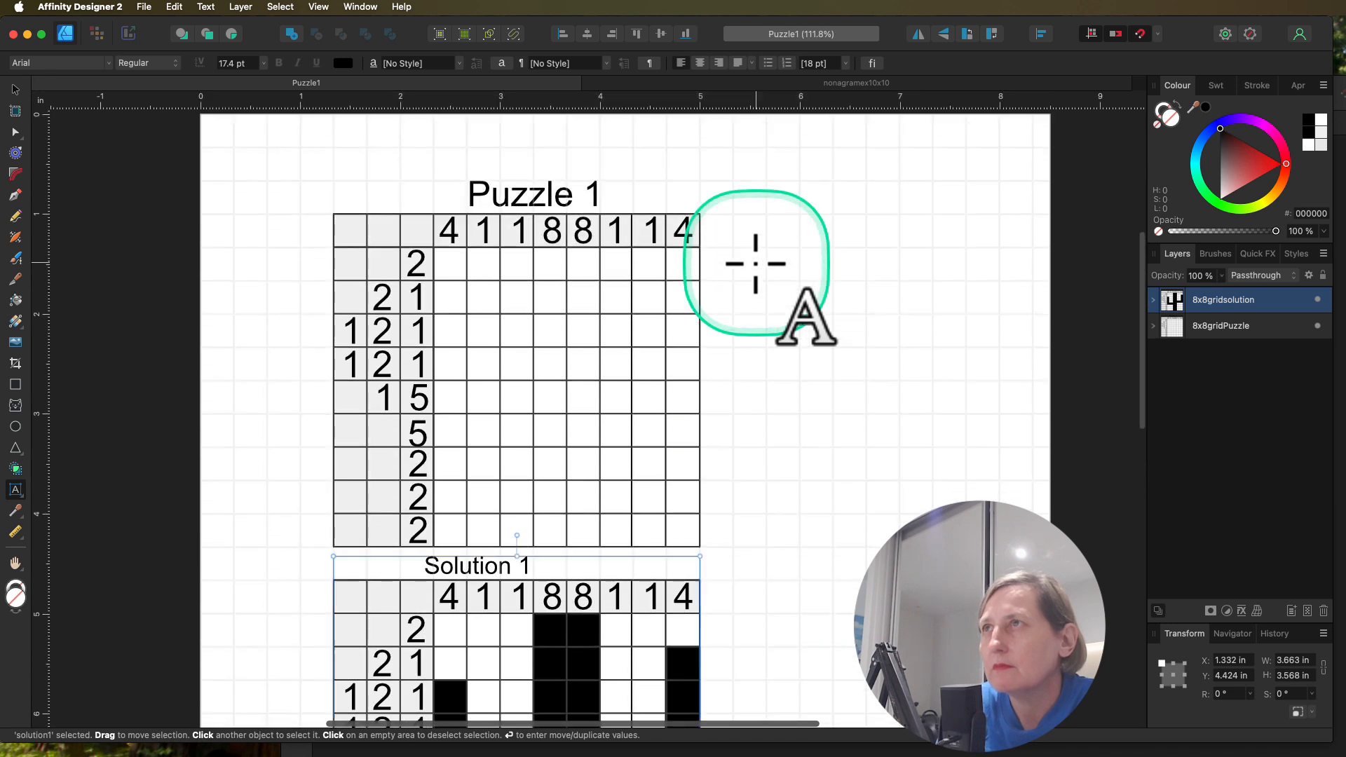
{"action": "left_click", "coordinate": [685, 84]}
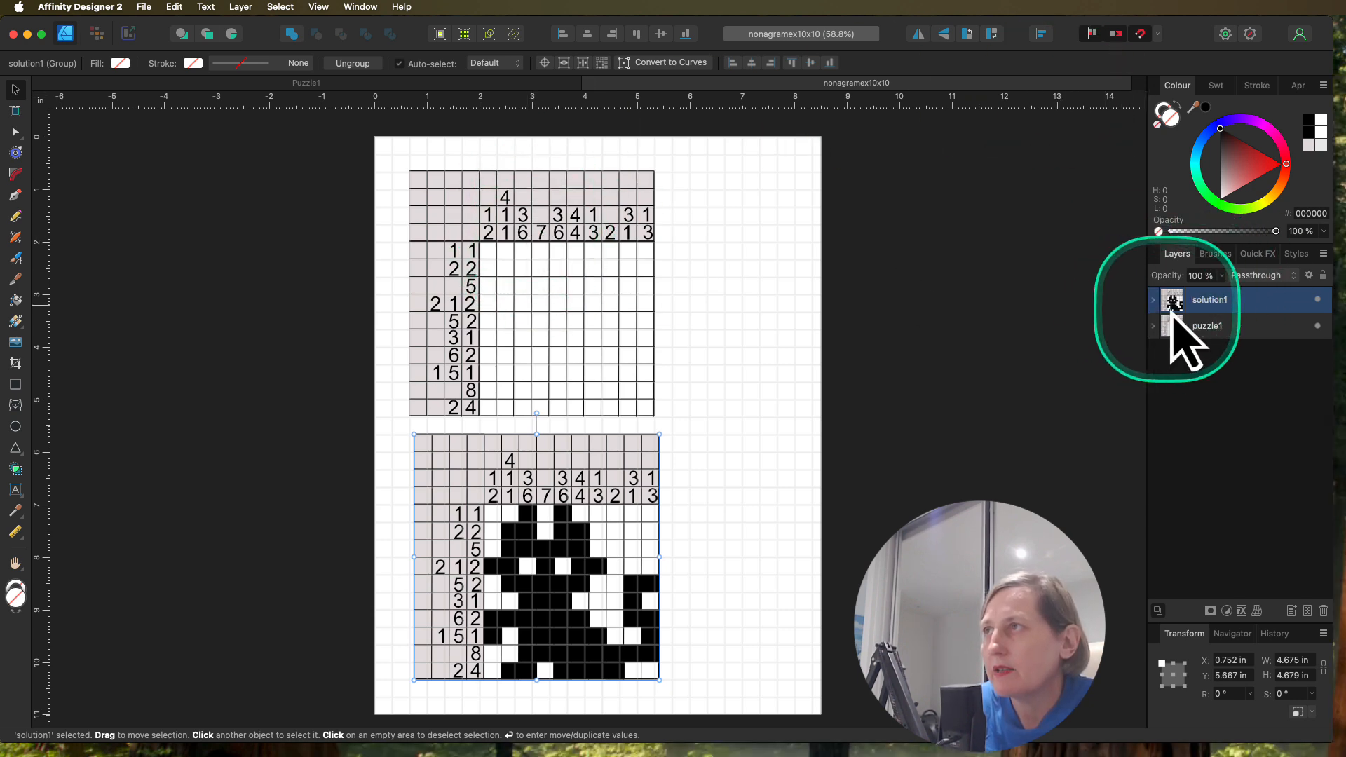
Step: Add the artistic text title "Puzzle 2" above the blank 10x10 grid and move it into the puzzle1 group
{"action": "left_click", "coordinate": [15, 490]}
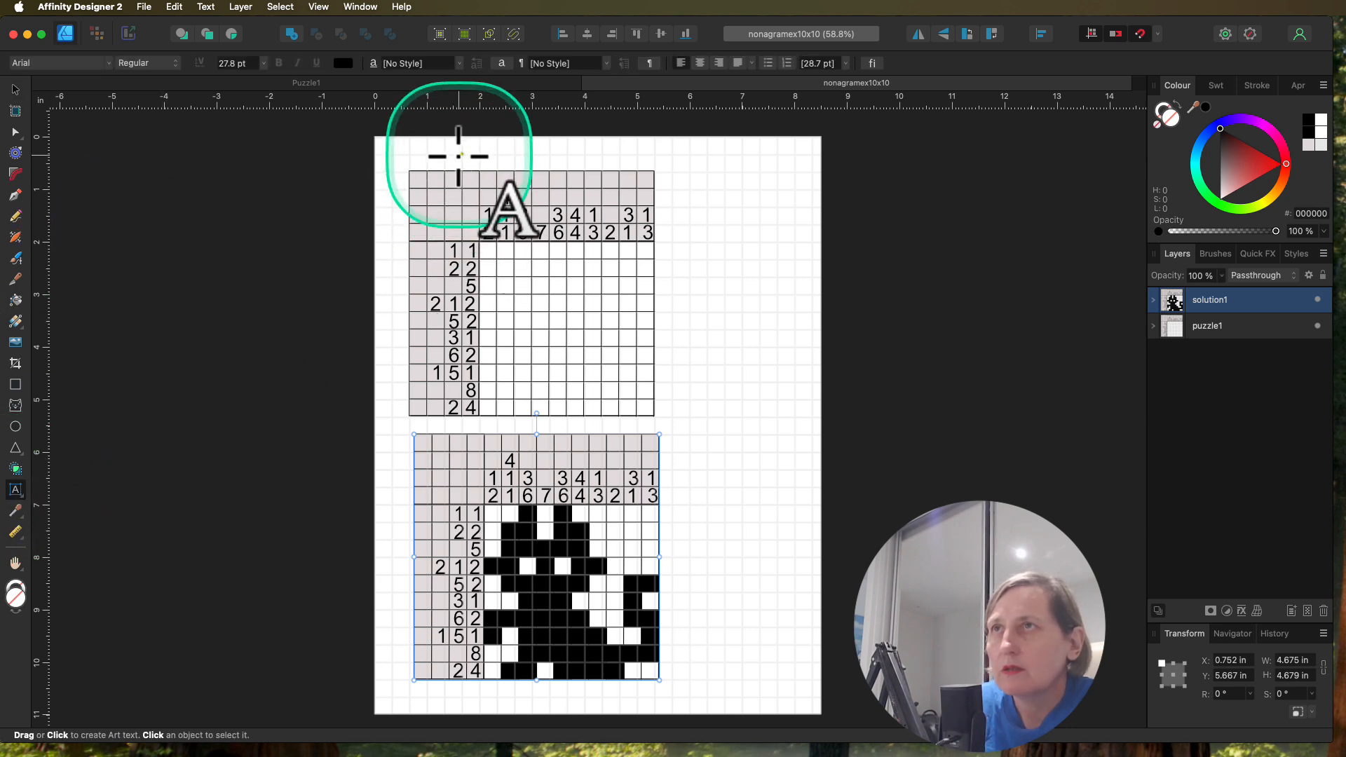
{"action": "left_click_drag", "start_coordinate": [462, 155], "coordinate": [593, 163]}
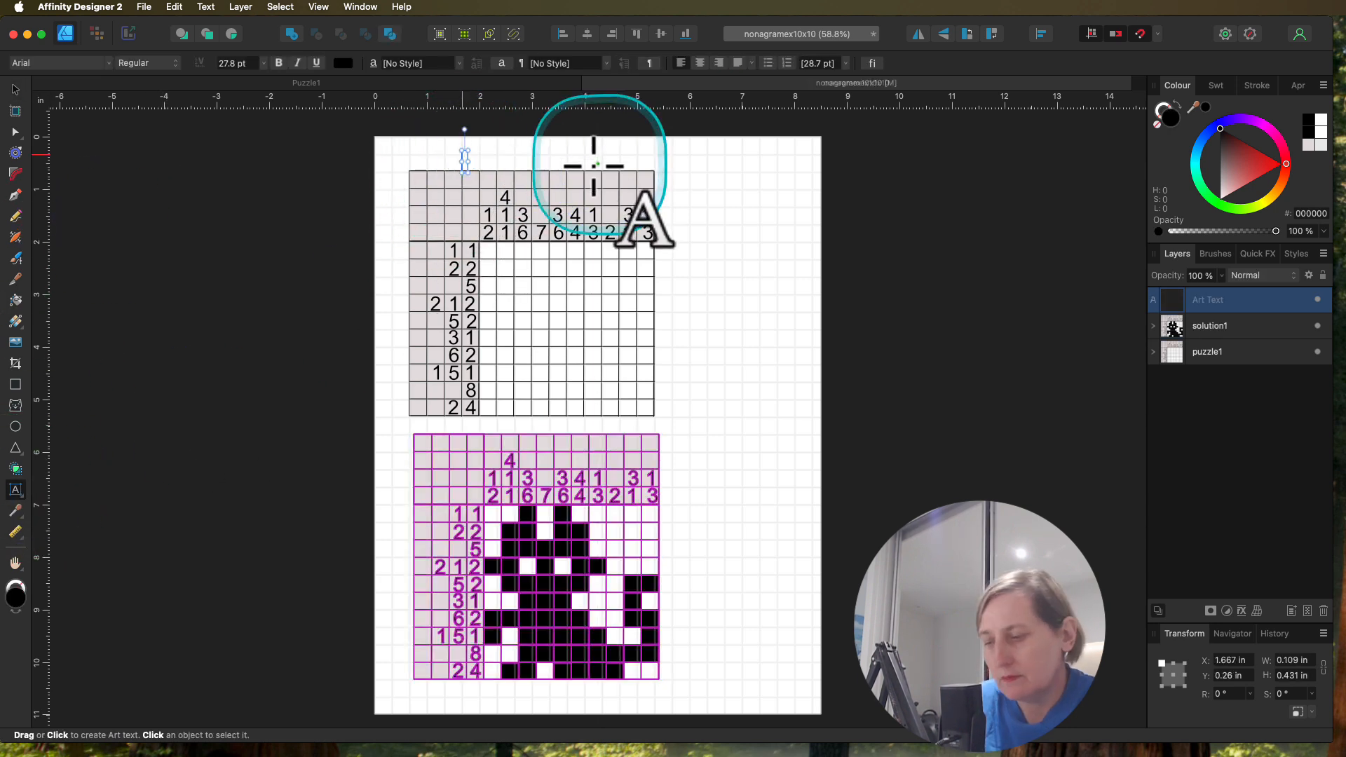
{"action": "type", "text": "Puzzle  2"}
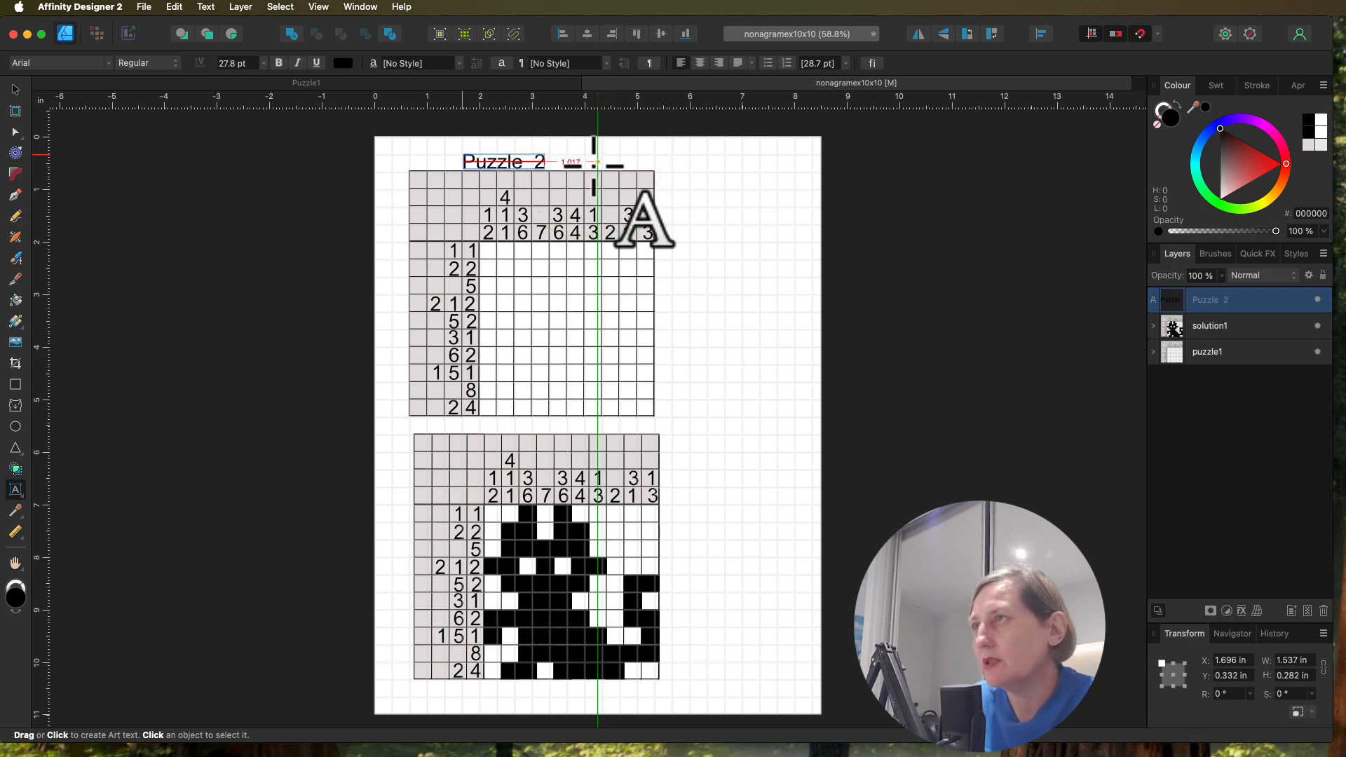
{"action": "key", "text": "Escape"}
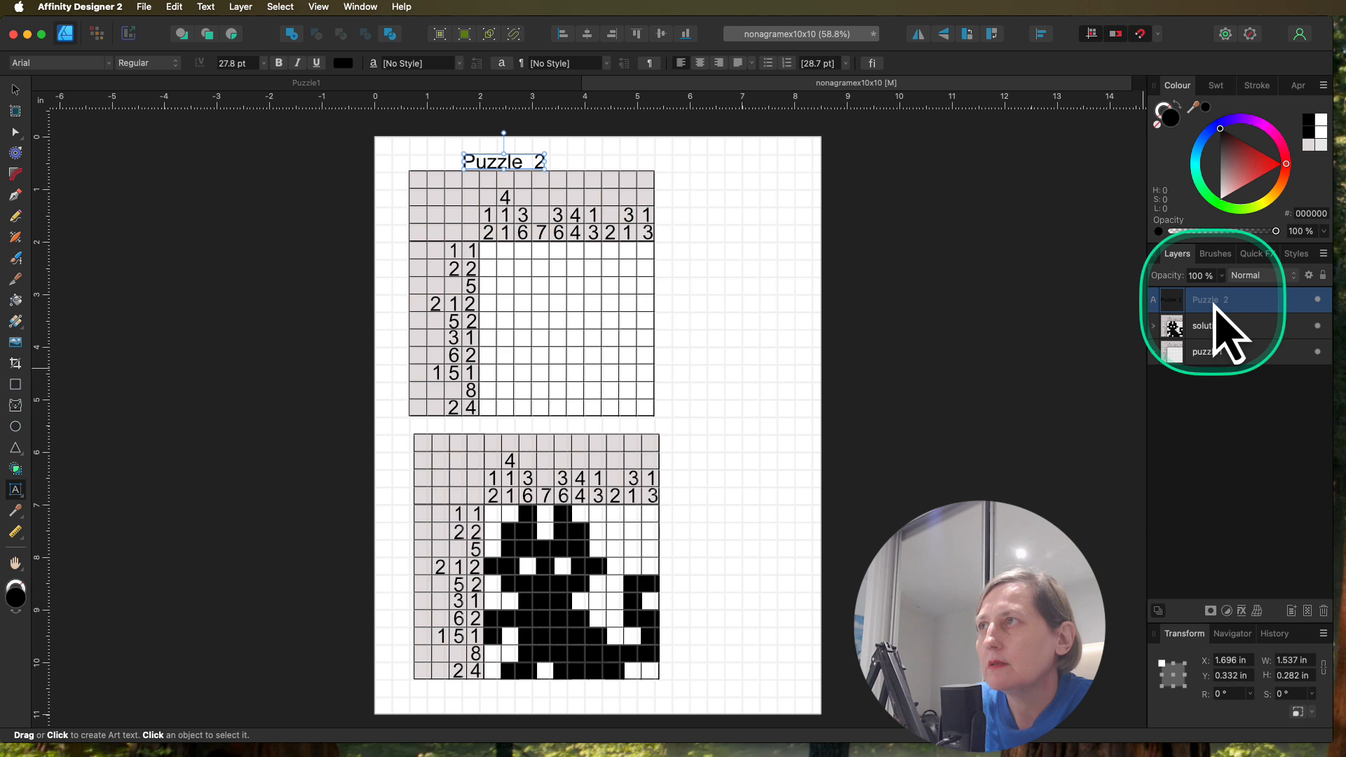
{"action": "left_click_drag", "start_coordinate": [1216, 308], "coordinate": [1231, 356]}
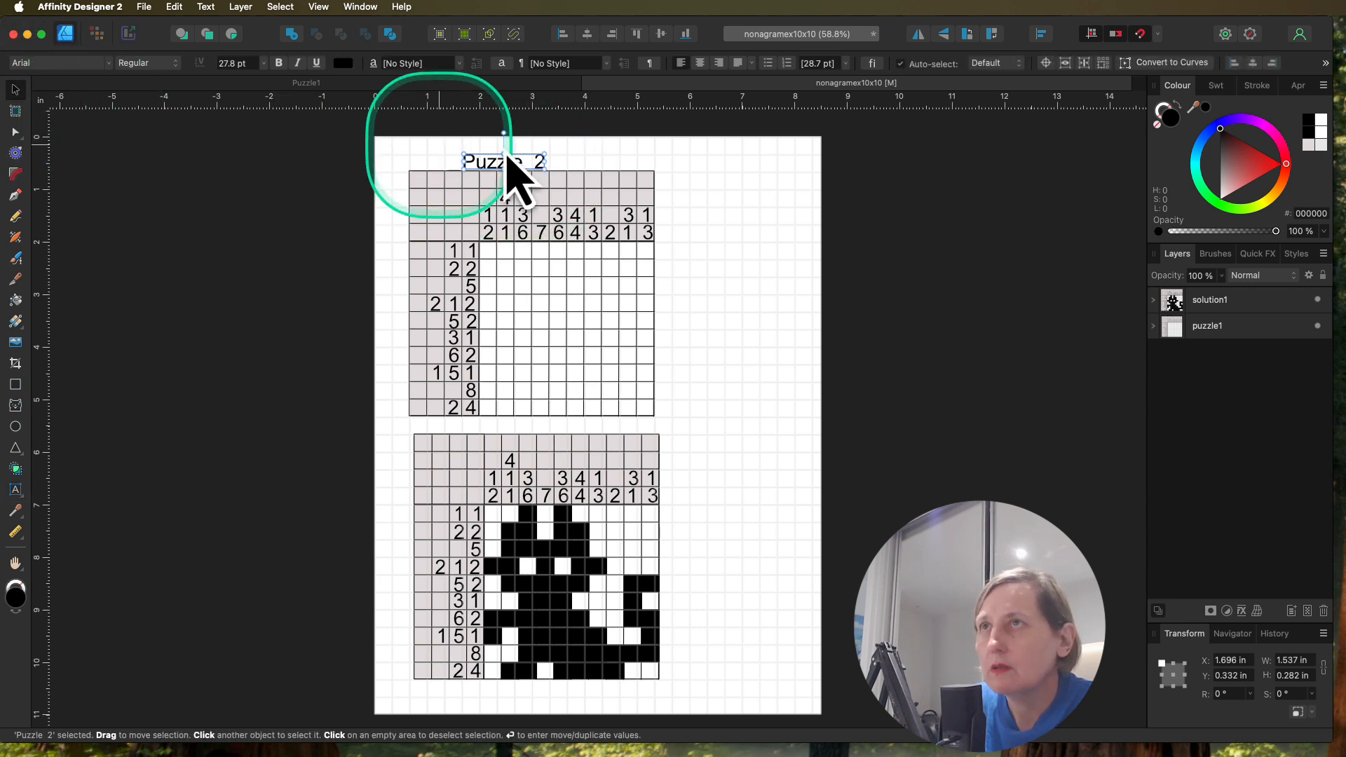
Step: Copy the title to above the cat solution grid as "Solution 2" and move it into the solution1 group
{"action": "mouse_move", "coordinate": [503, 167]}
{"action": "left_mouse_down"}
{"action": "mouse_move", "coordinate": [554, 211]}
{"action": "mouse_move", "coordinate": [519, 405]}
{"action": "mouse_move", "coordinate": [494, 424]}
{"action": "left_mouse_up"}
{"action": "double_click", "coordinate": [495, 424]}
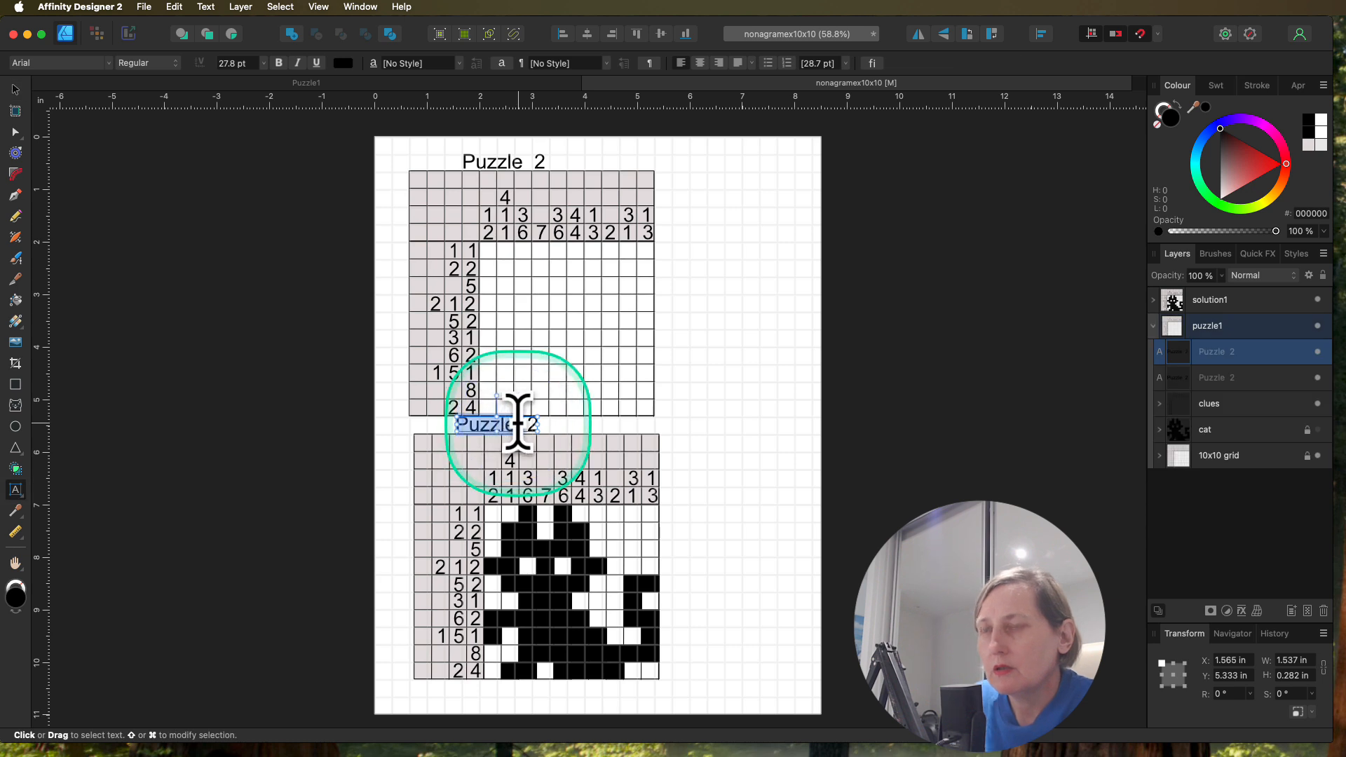
{"action": "type", "text": "Solution"}
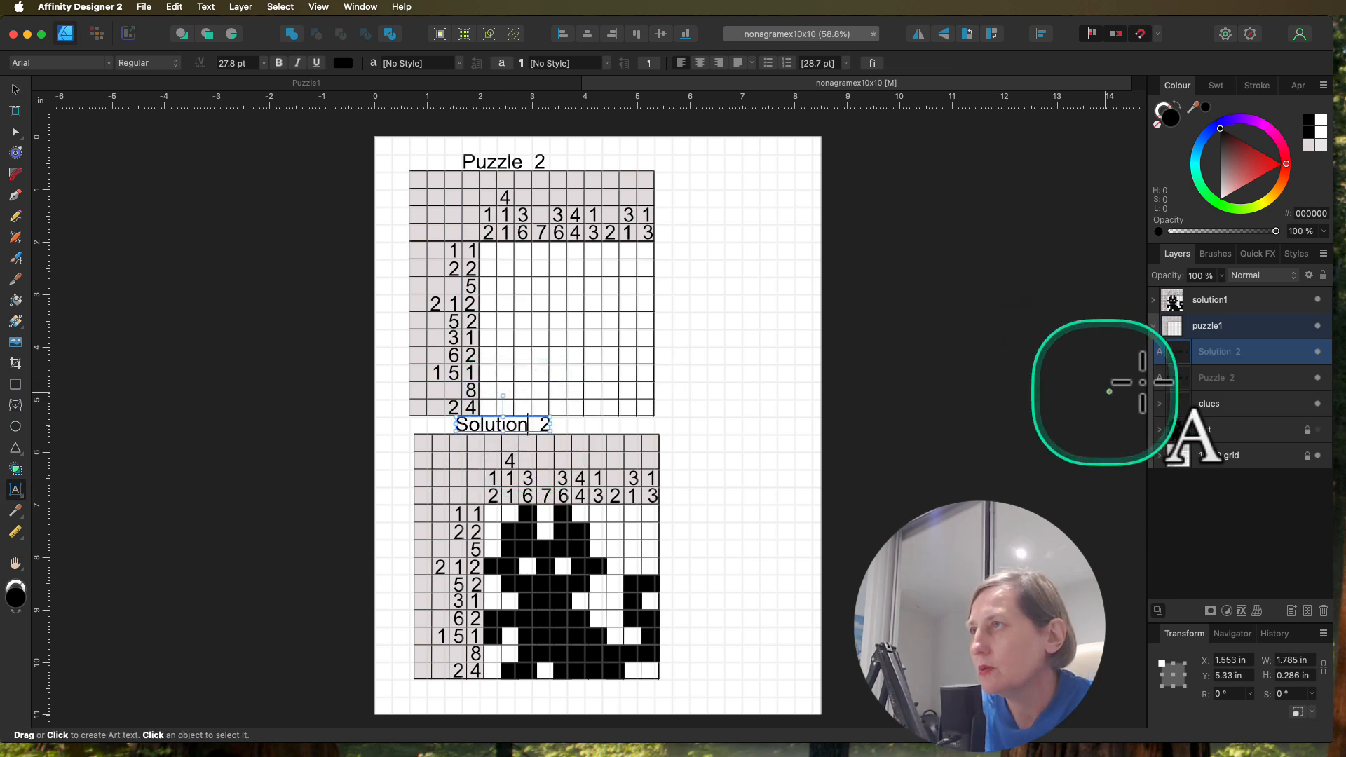
{"action": "left_click_drag", "start_coordinate": [1223, 355], "coordinate": [1225, 305]}
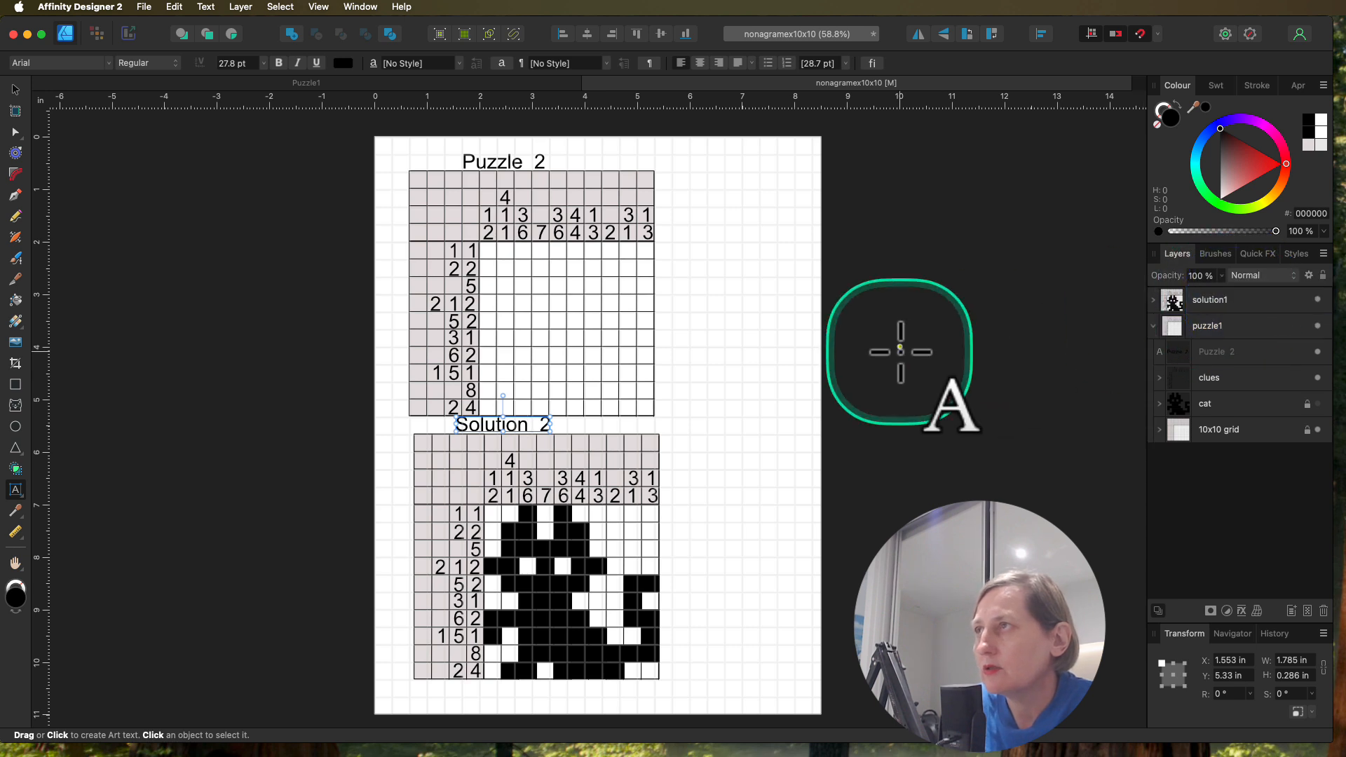
{"action": "left_click", "coordinate": [1152, 326]}
Step: Select the puzzle1 group and export it as a PNG with the area Selection Only
{"action": "left_click", "coordinate": [1225, 328]}
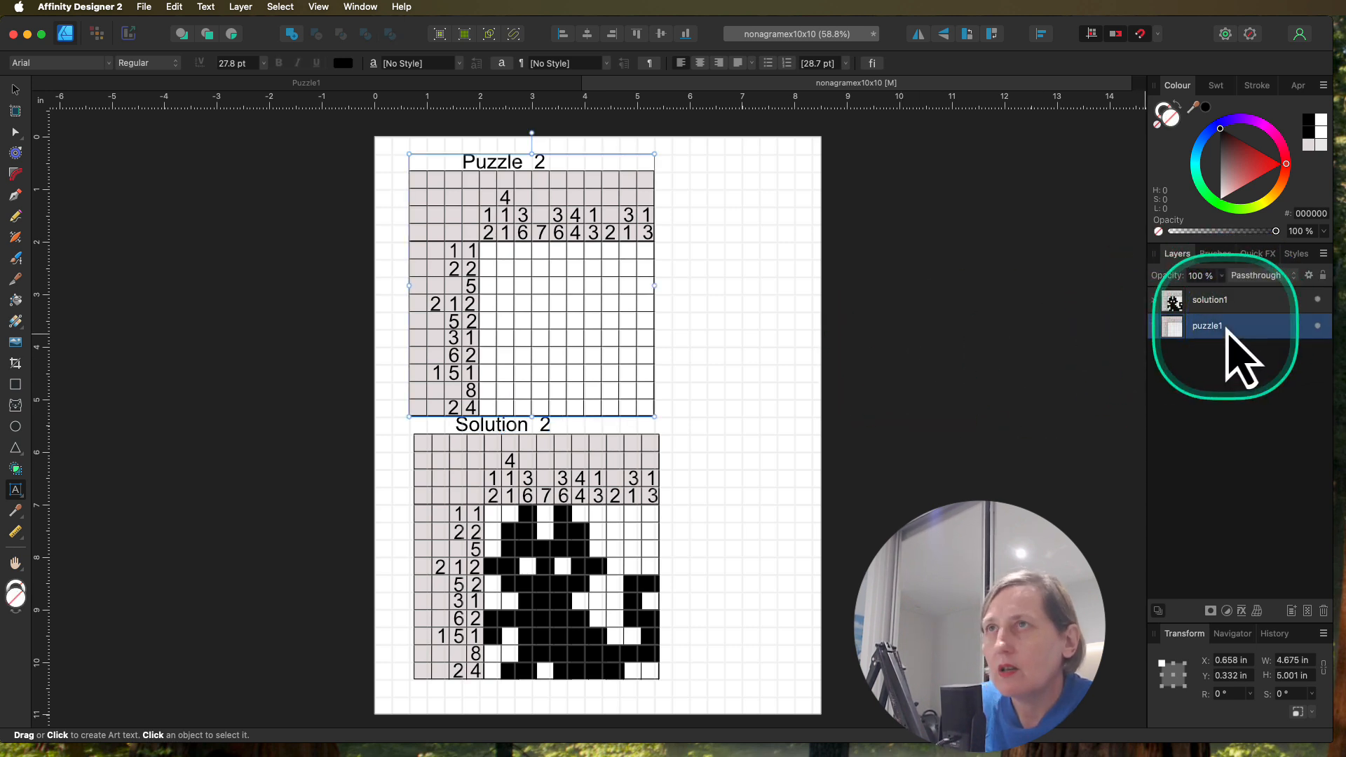
{"action": "left_click", "coordinate": [145, 8]}
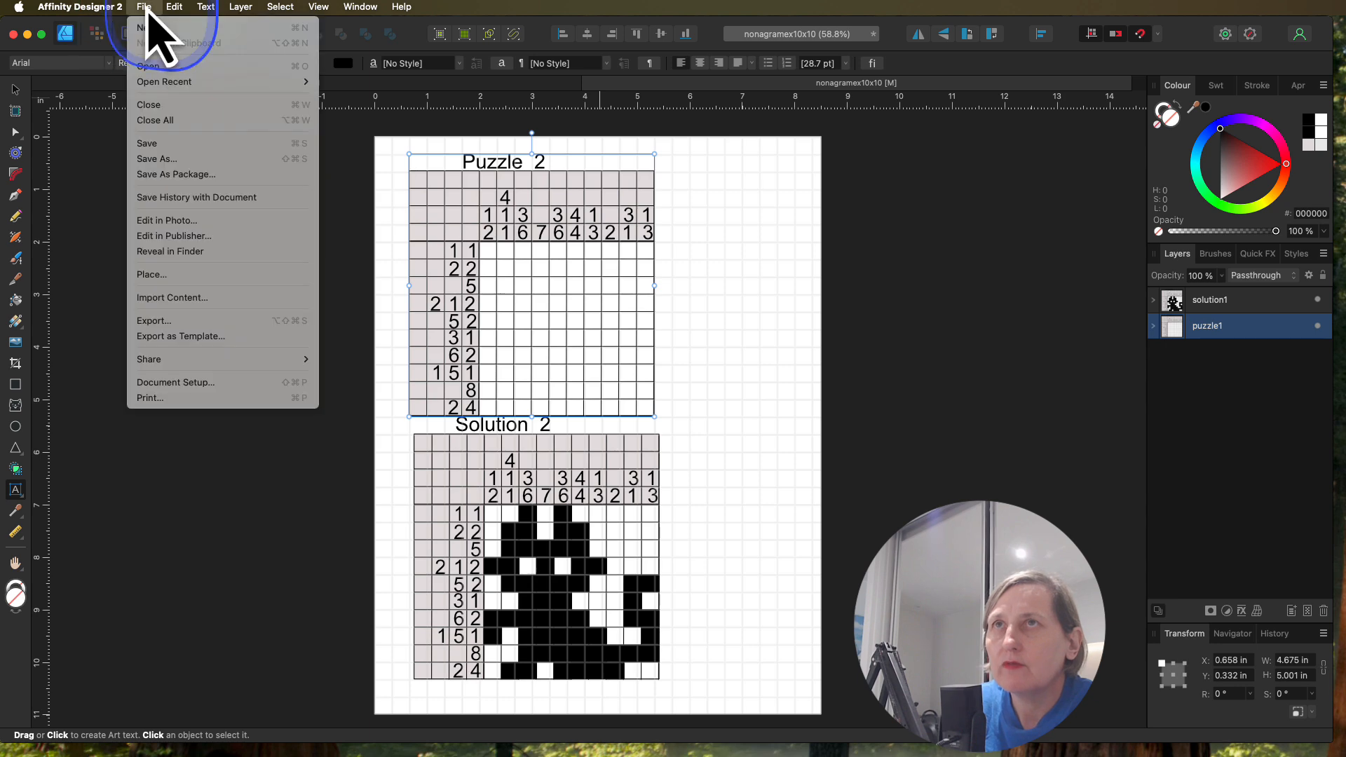
{"action": "left_click", "coordinate": [202, 322]}
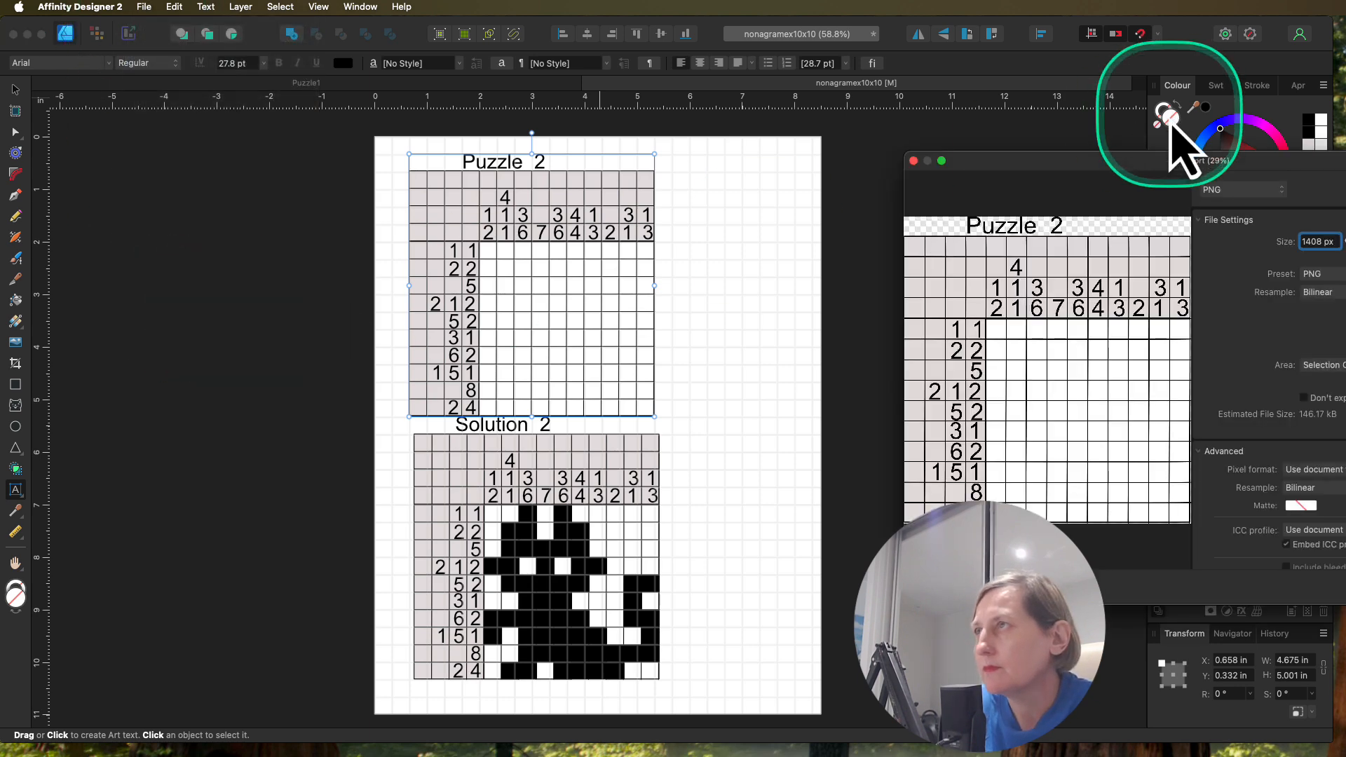
{"action": "left_click_drag", "start_coordinate": [1291, 196], "coordinate": [725, 189]}
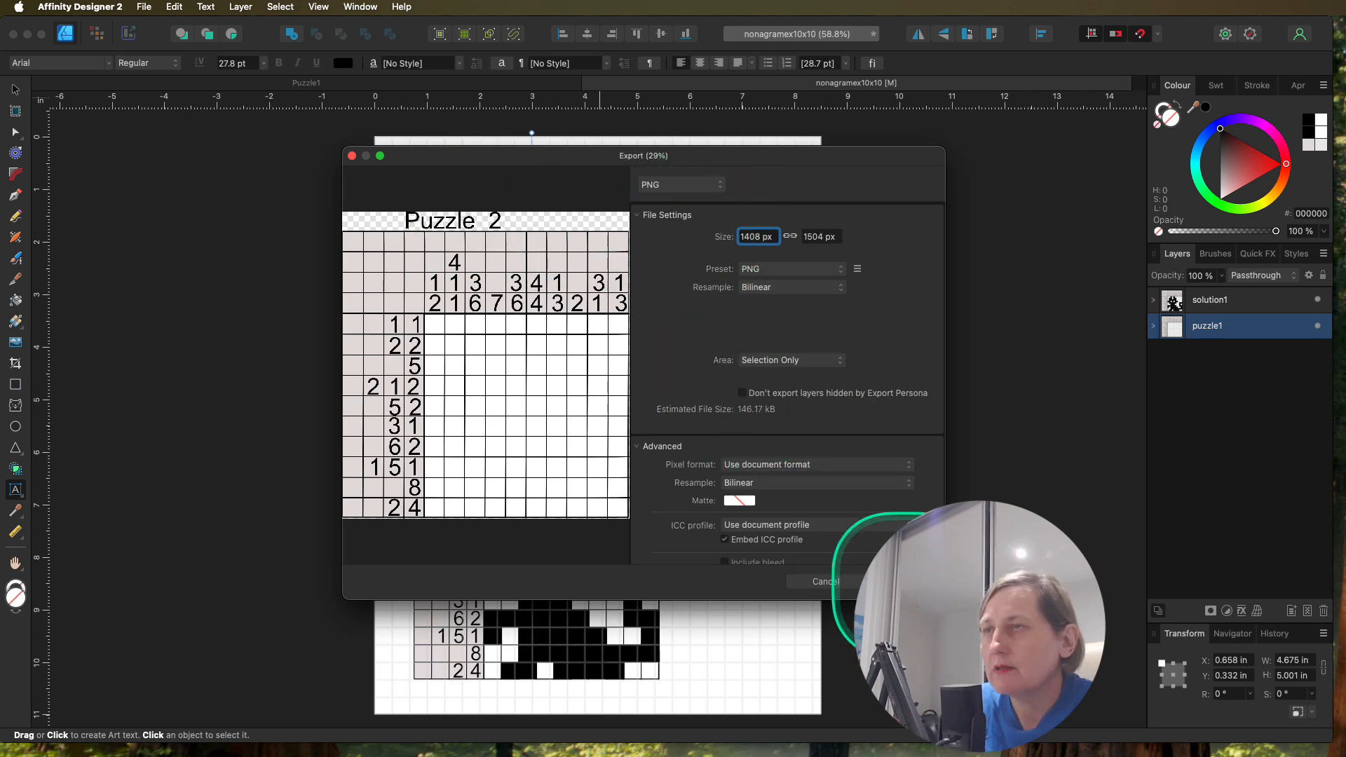
{"action": "left_click", "coordinate": [905, 581]}
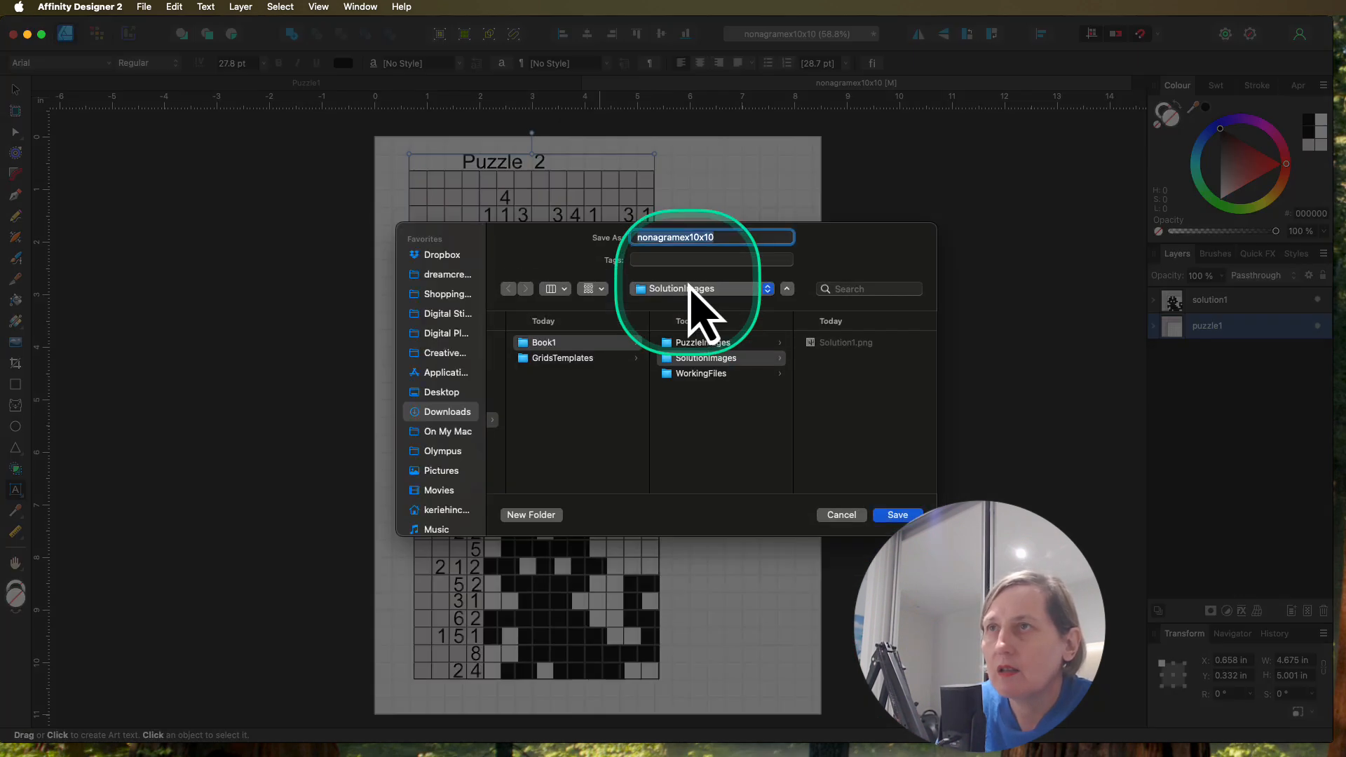
Step: Save the exported puzzle image in the PuzzleImages folder as Puzzle3
{"action": "left_click", "coordinate": [711, 345]}
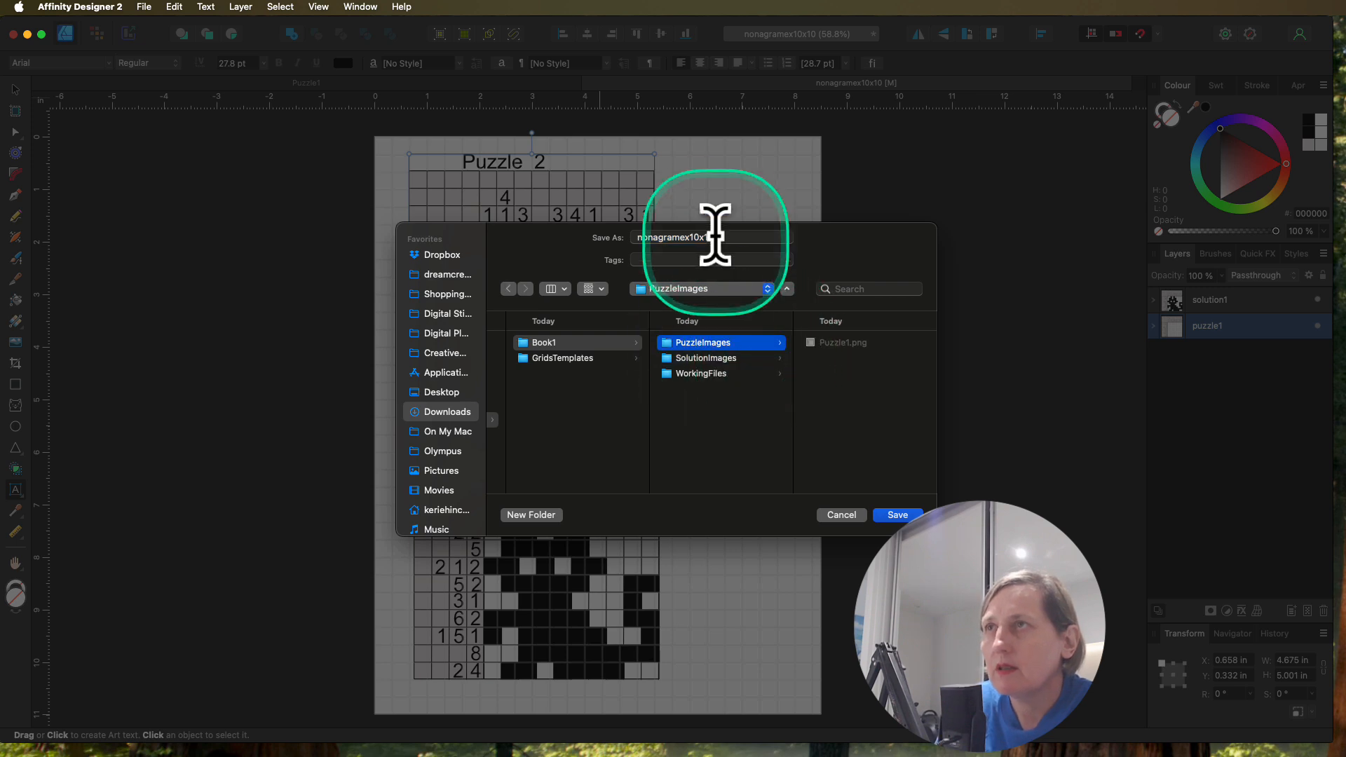
{"action": "left_click_drag", "start_coordinate": [724, 236], "coordinate": [614, 232]}
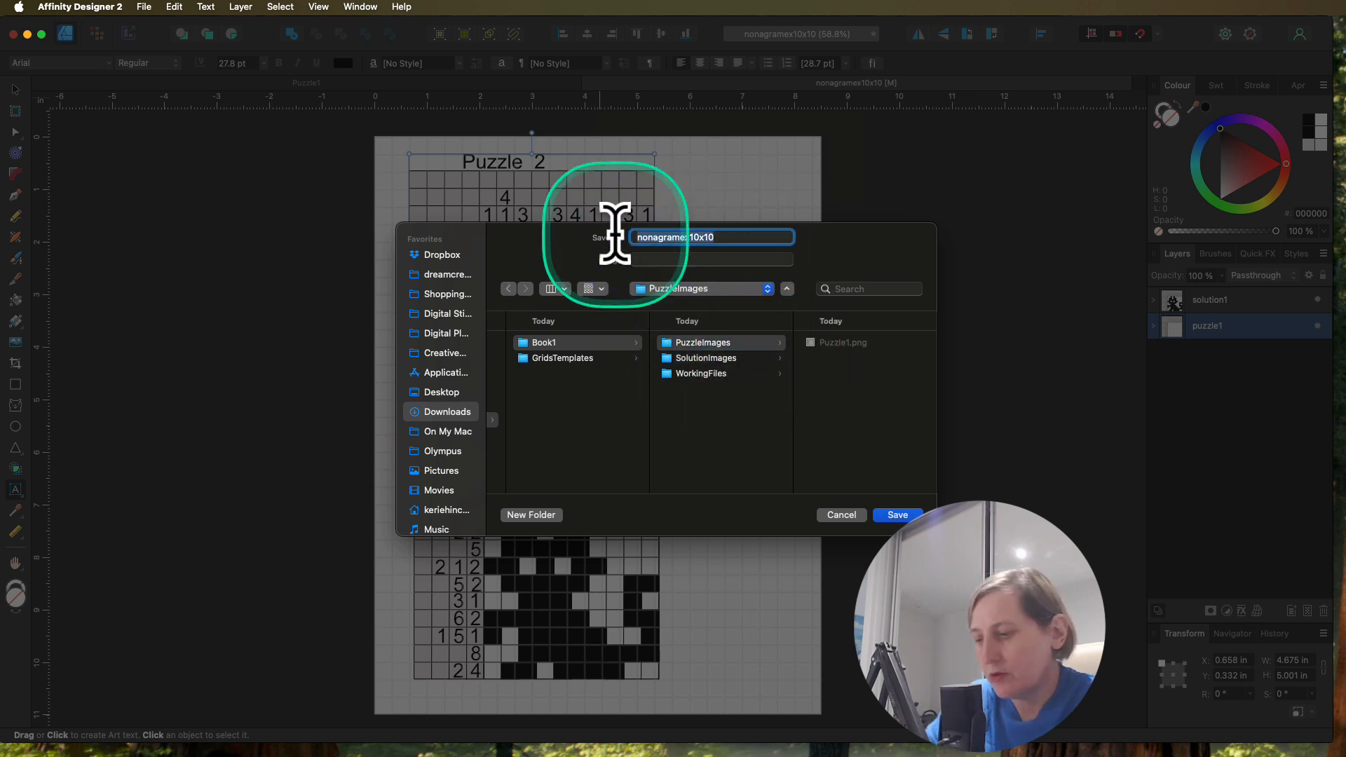
{"action": "type", "text": "Puzzl"}
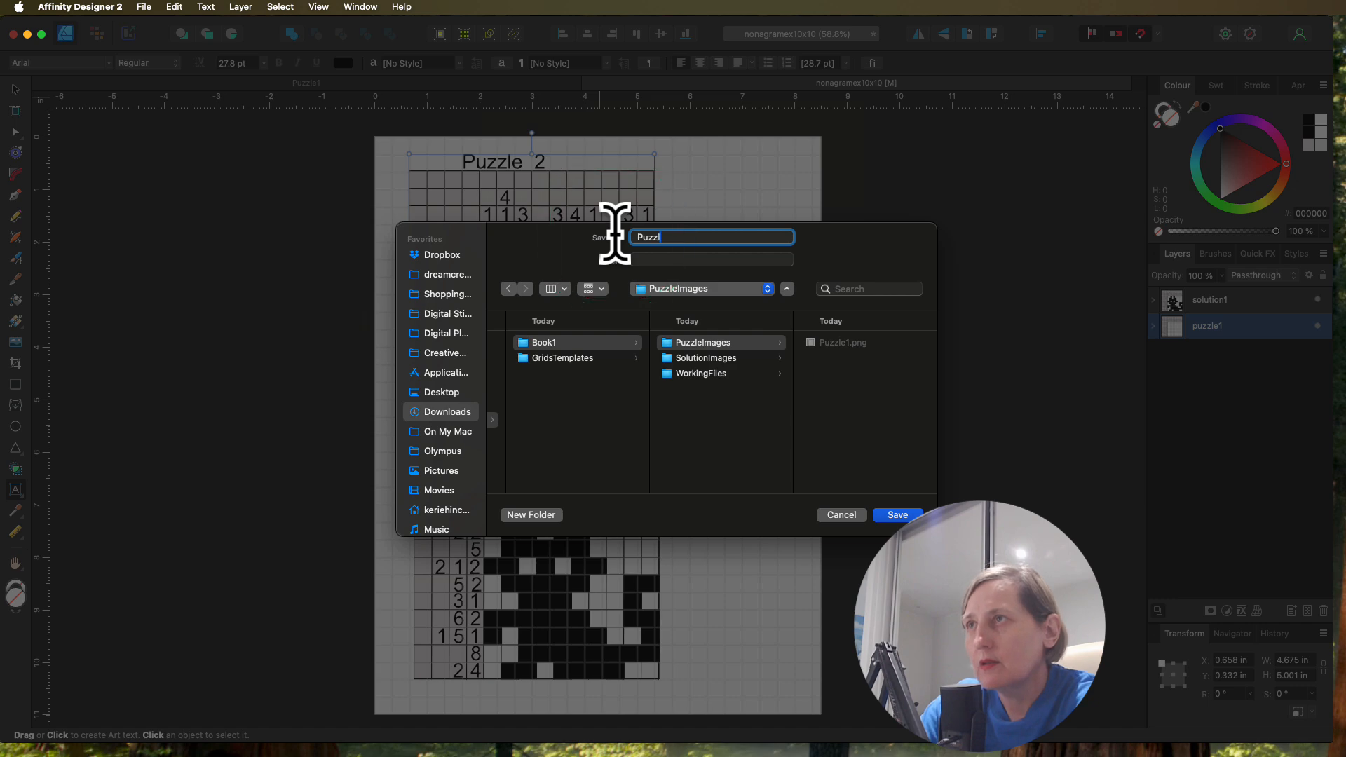
{"action": "type", "text": "e"}
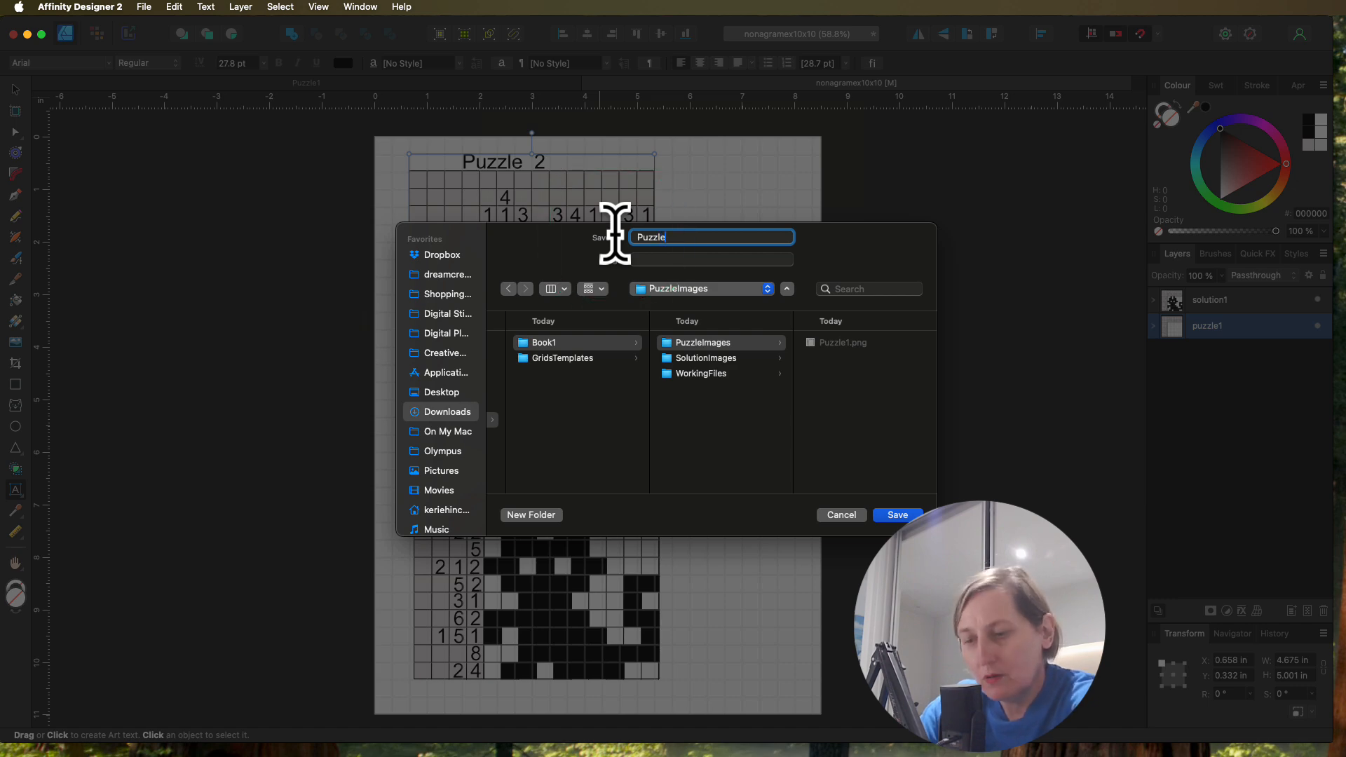
{"action": "type", "text": "2"}
{"action": "left_click", "coordinate": [896, 513]}
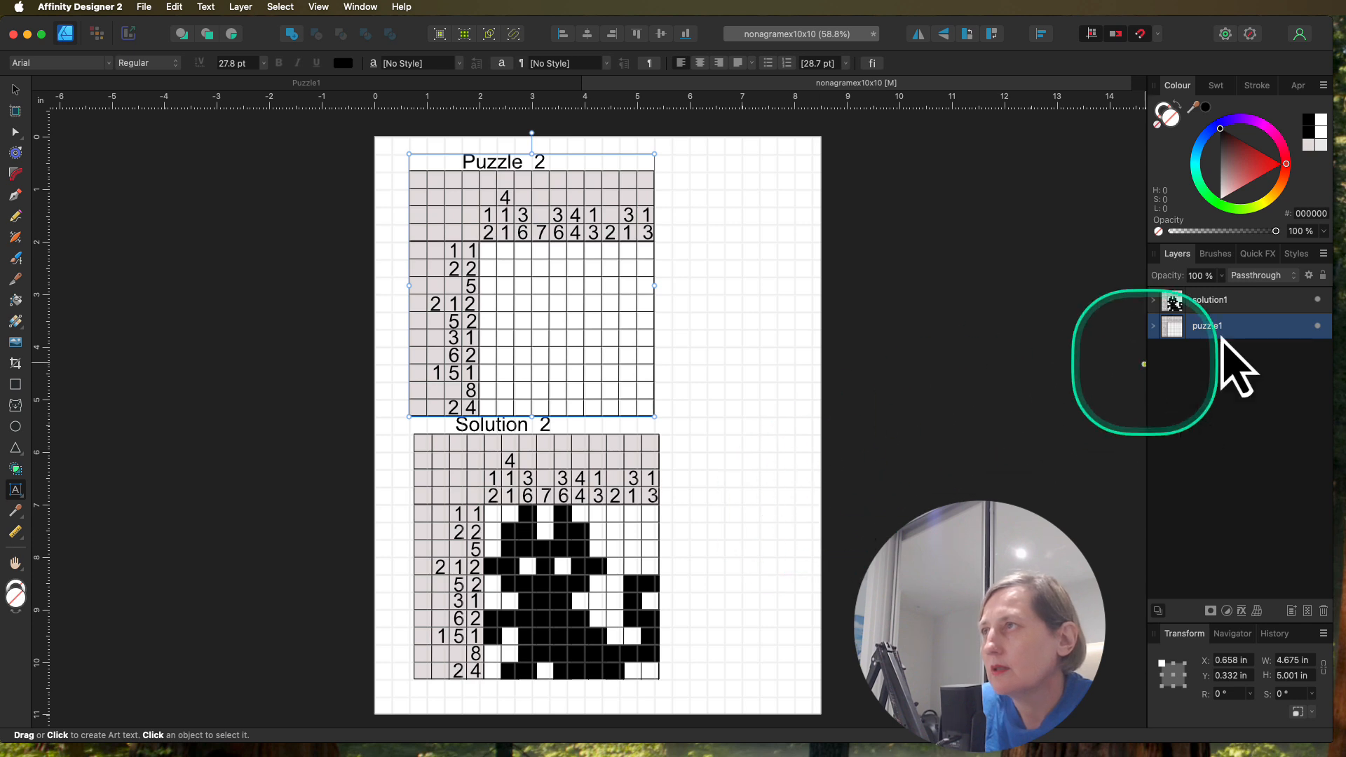
Step: Select the solution1 group and export it as a PNG with the area Selection Only
{"action": "left_click", "coordinate": [1213, 301]}
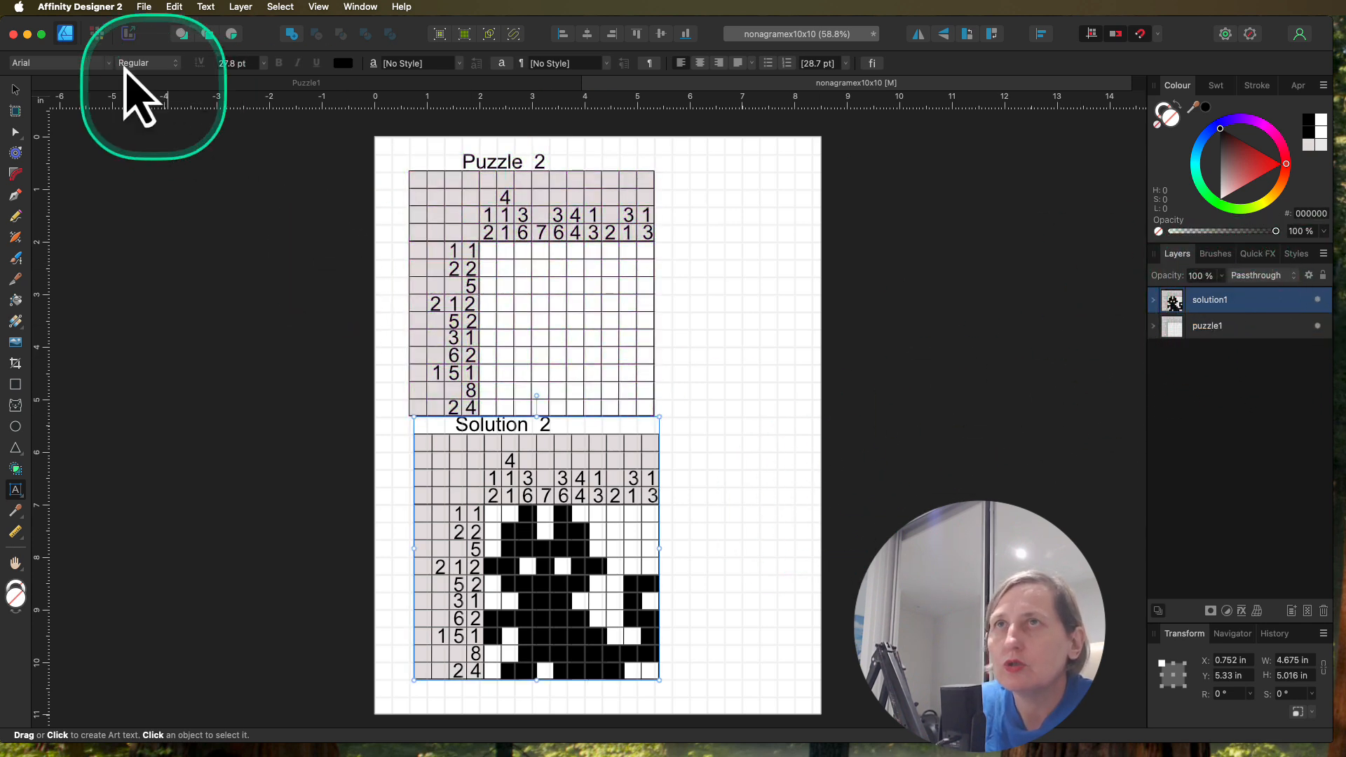
{"action": "left_click", "coordinate": [144, 7]}
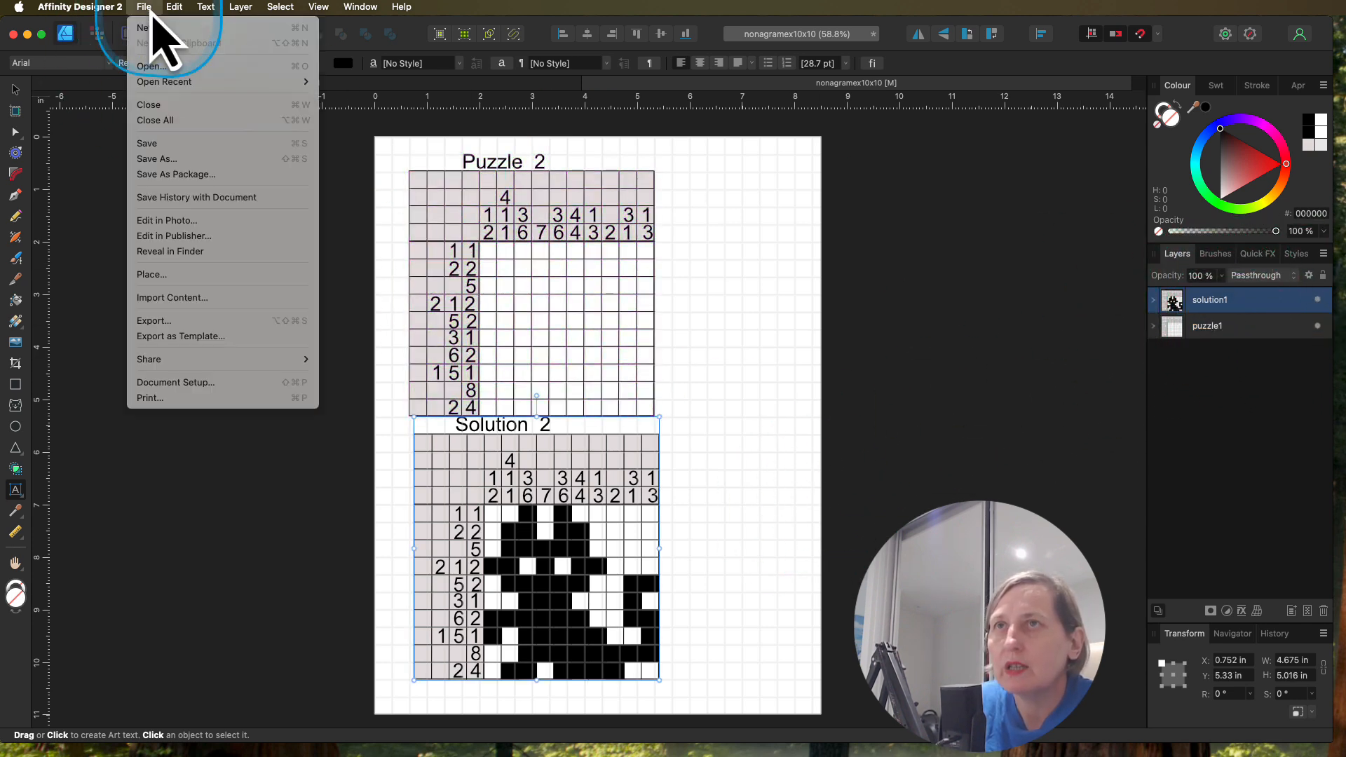
{"action": "left_click", "coordinate": [215, 324]}
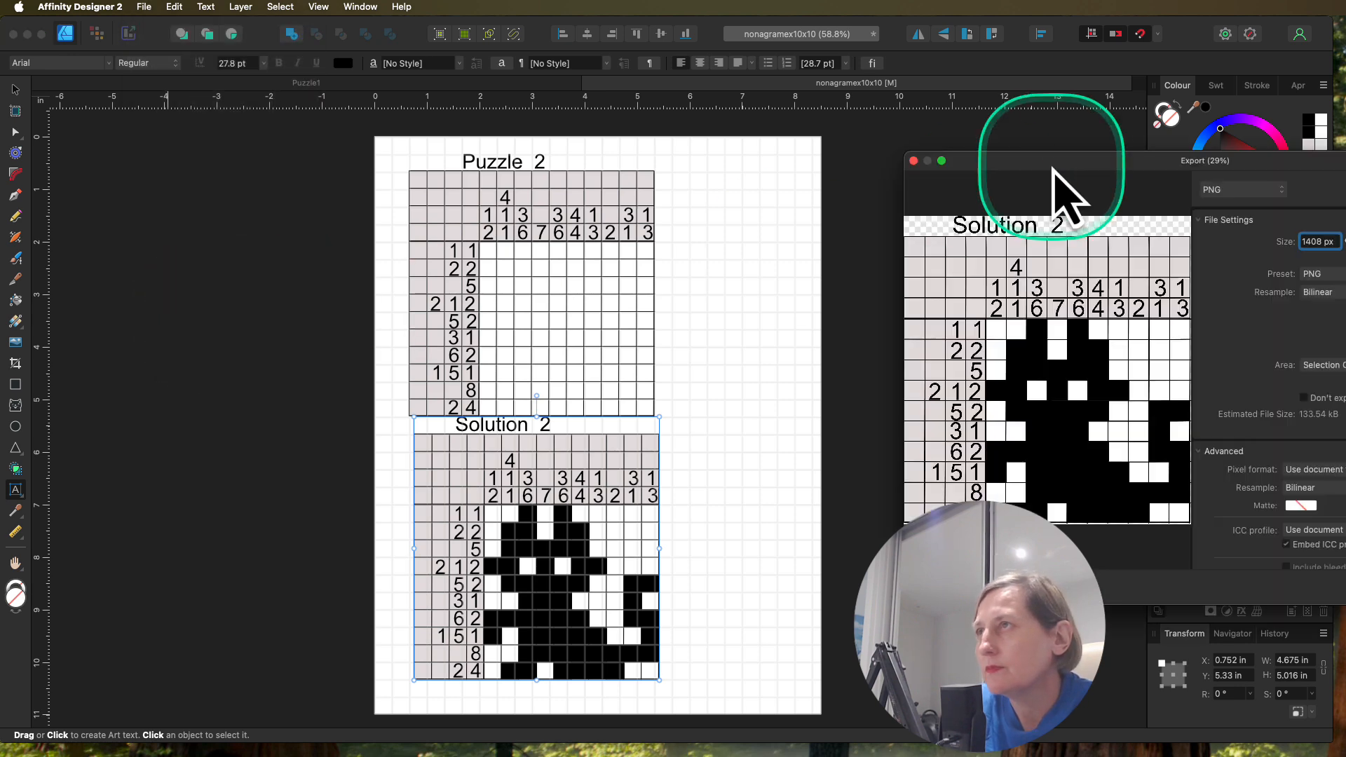
{"action": "left_click_drag", "start_coordinate": [1055, 167], "coordinate": [507, 174]}
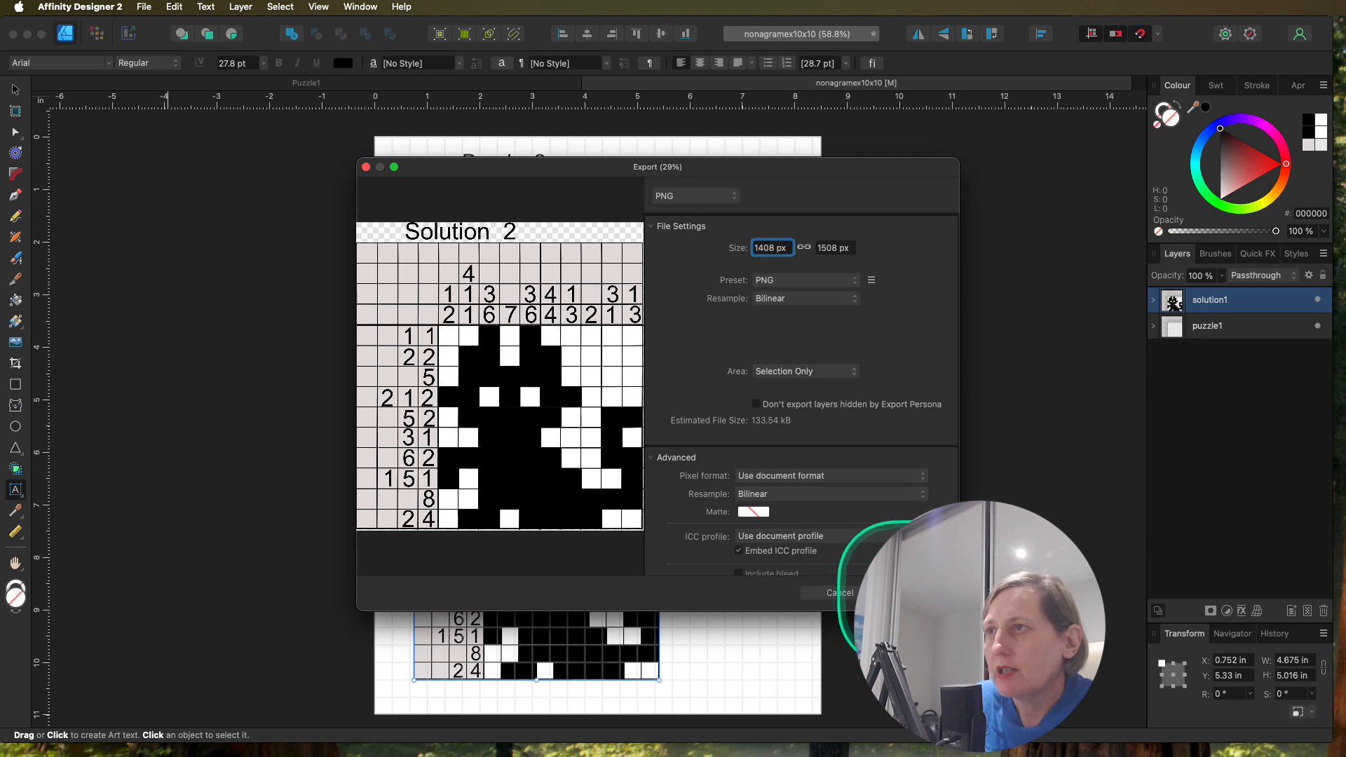
{"action": "left_click", "coordinate": [840, 592]}
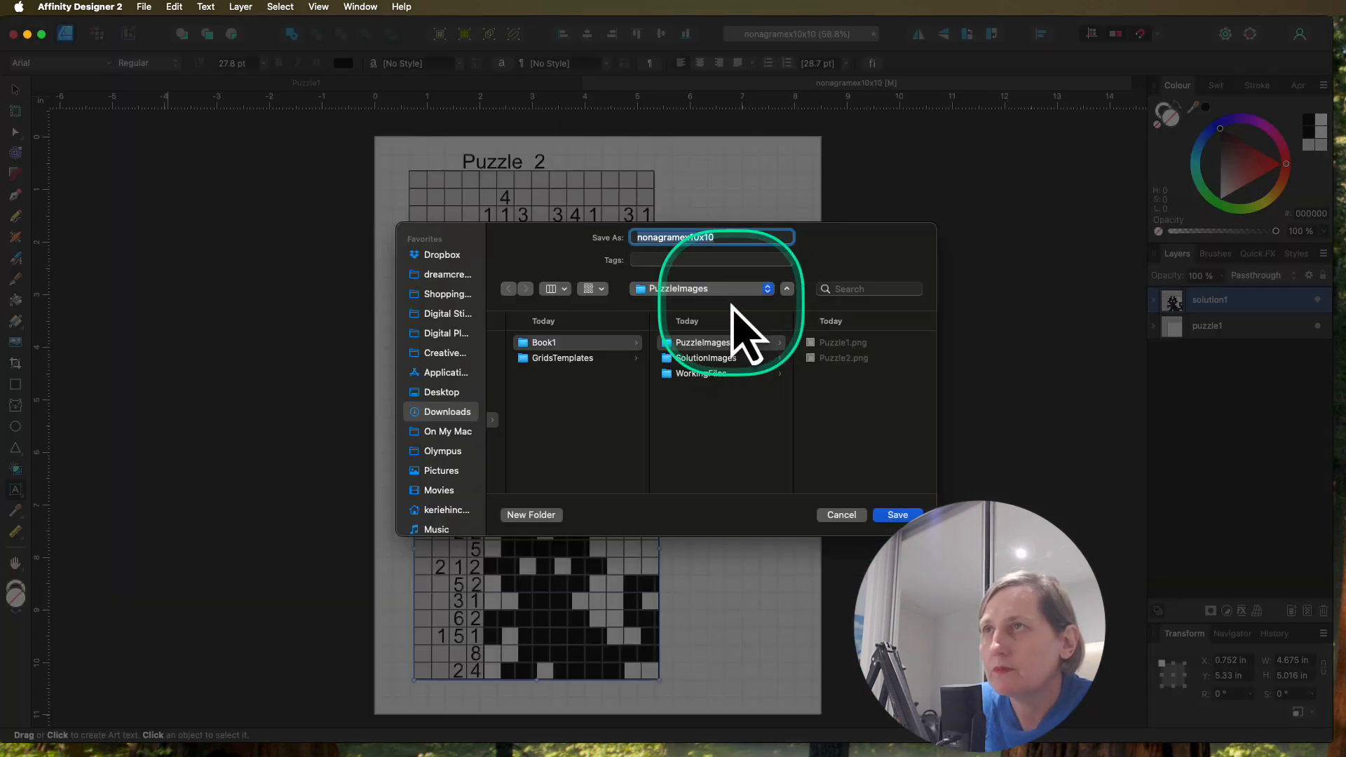
Step: Save the exported cat solution image in the SolutionImages folder as Solution2
{"action": "left_click", "coordinate": [701, 358]}
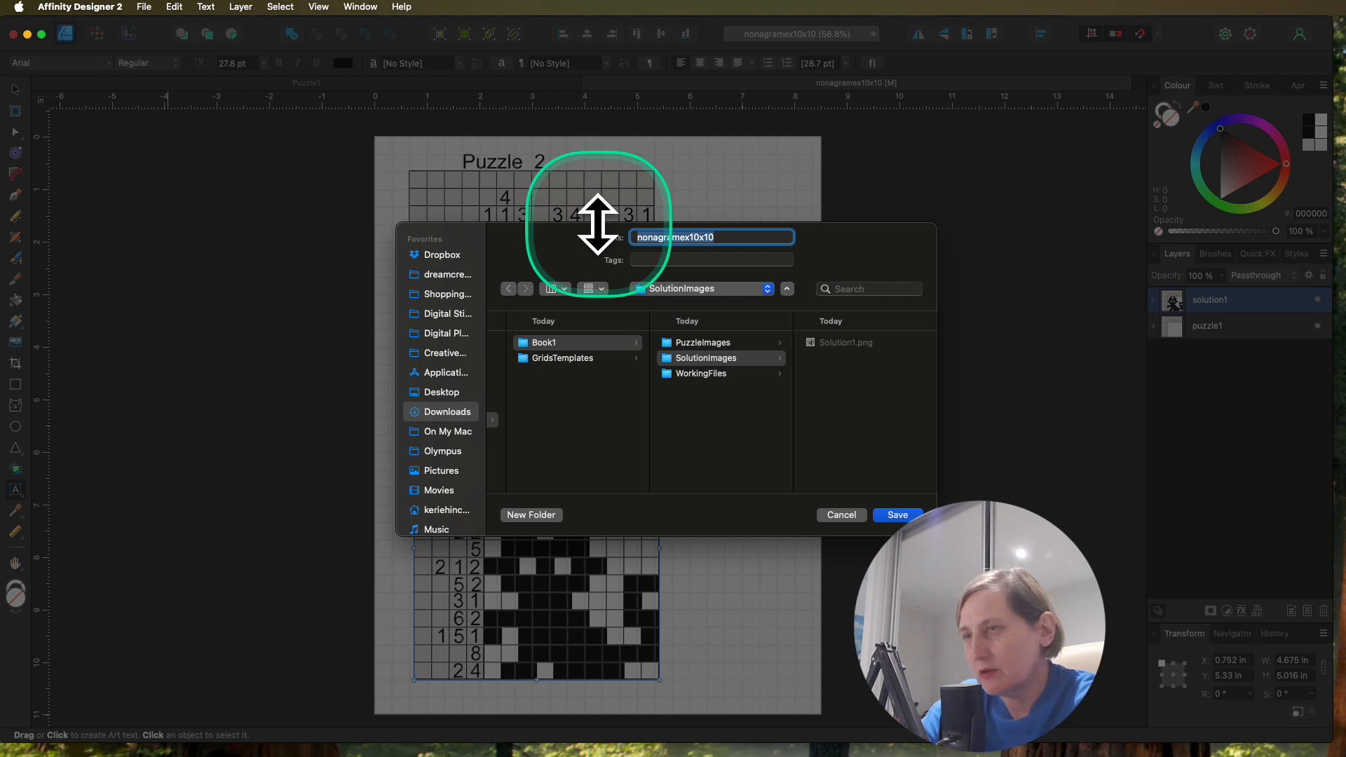
{"action": "type", "text": "Solu"}
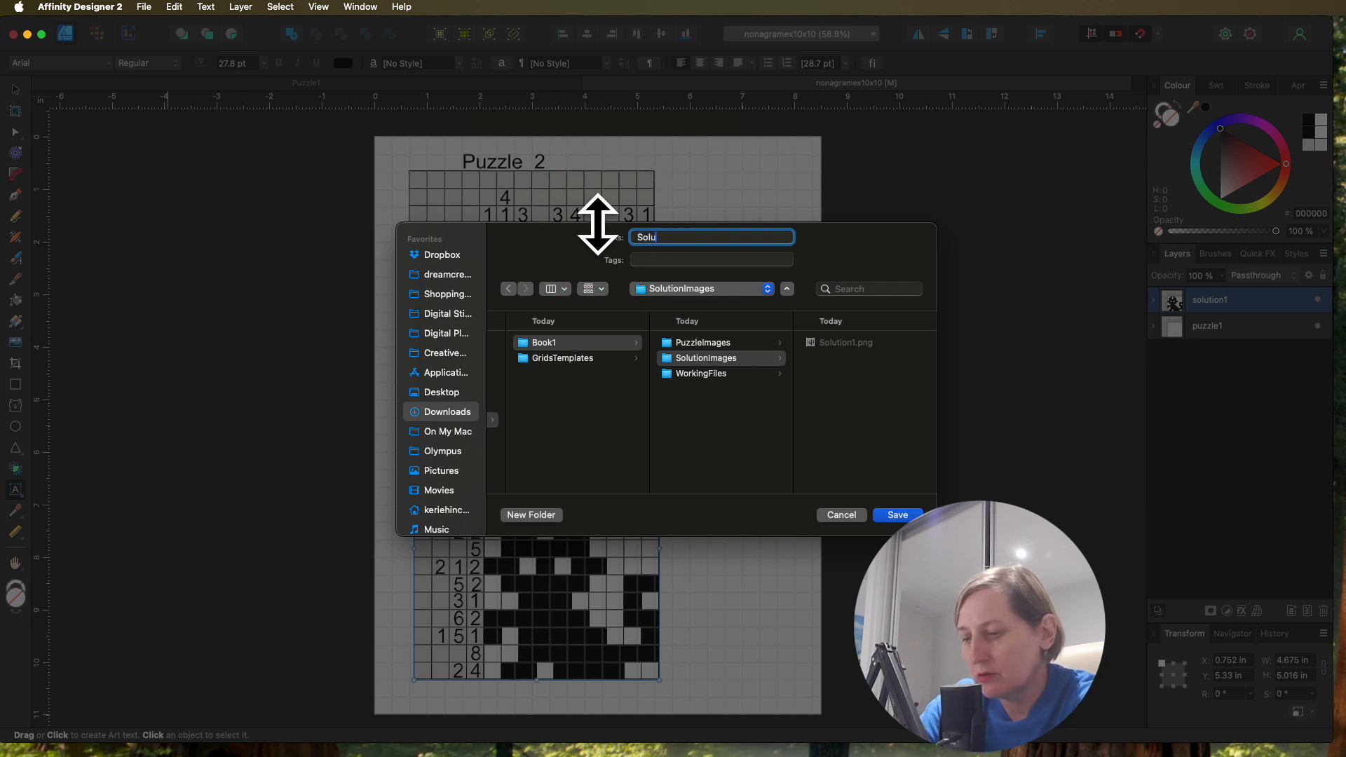
{"action": "type", "text": "tion2"}
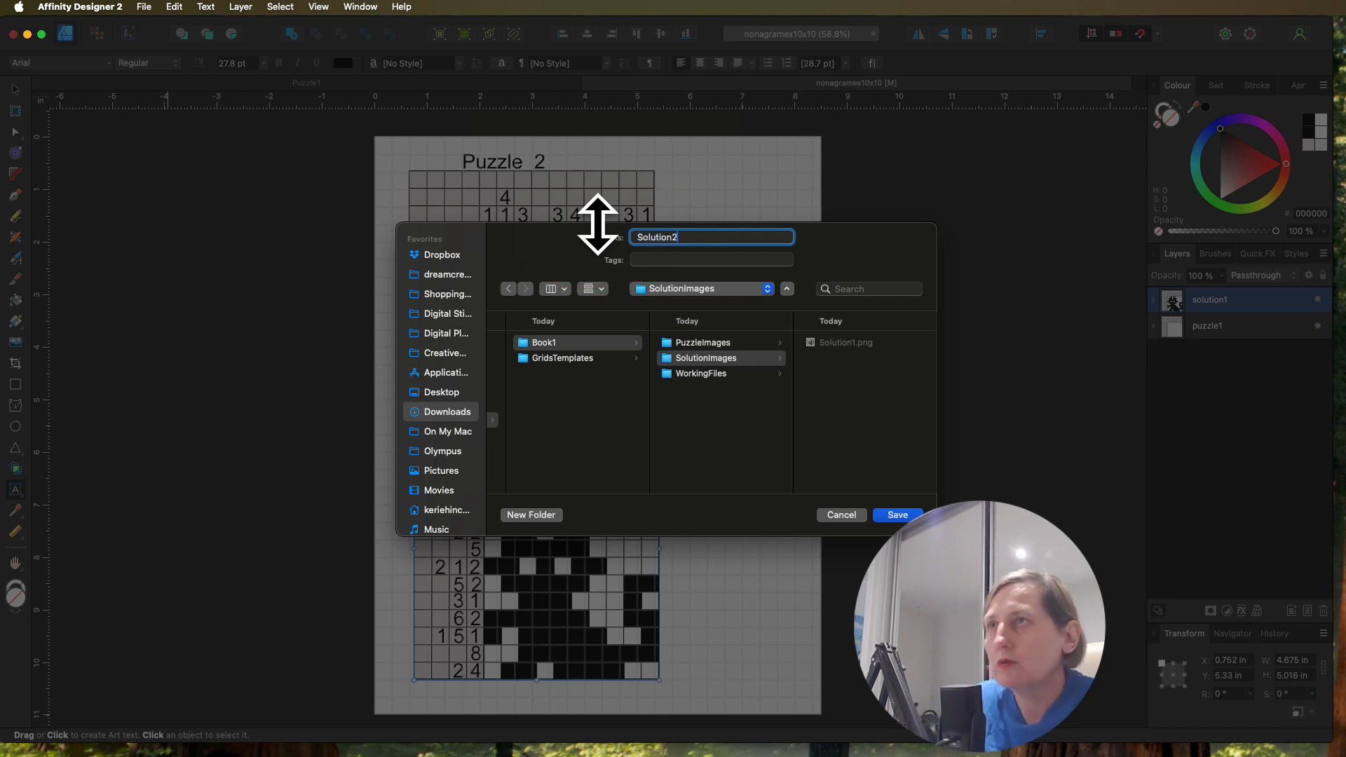
{"action": "left_click", "coordinate": [897, 516]}
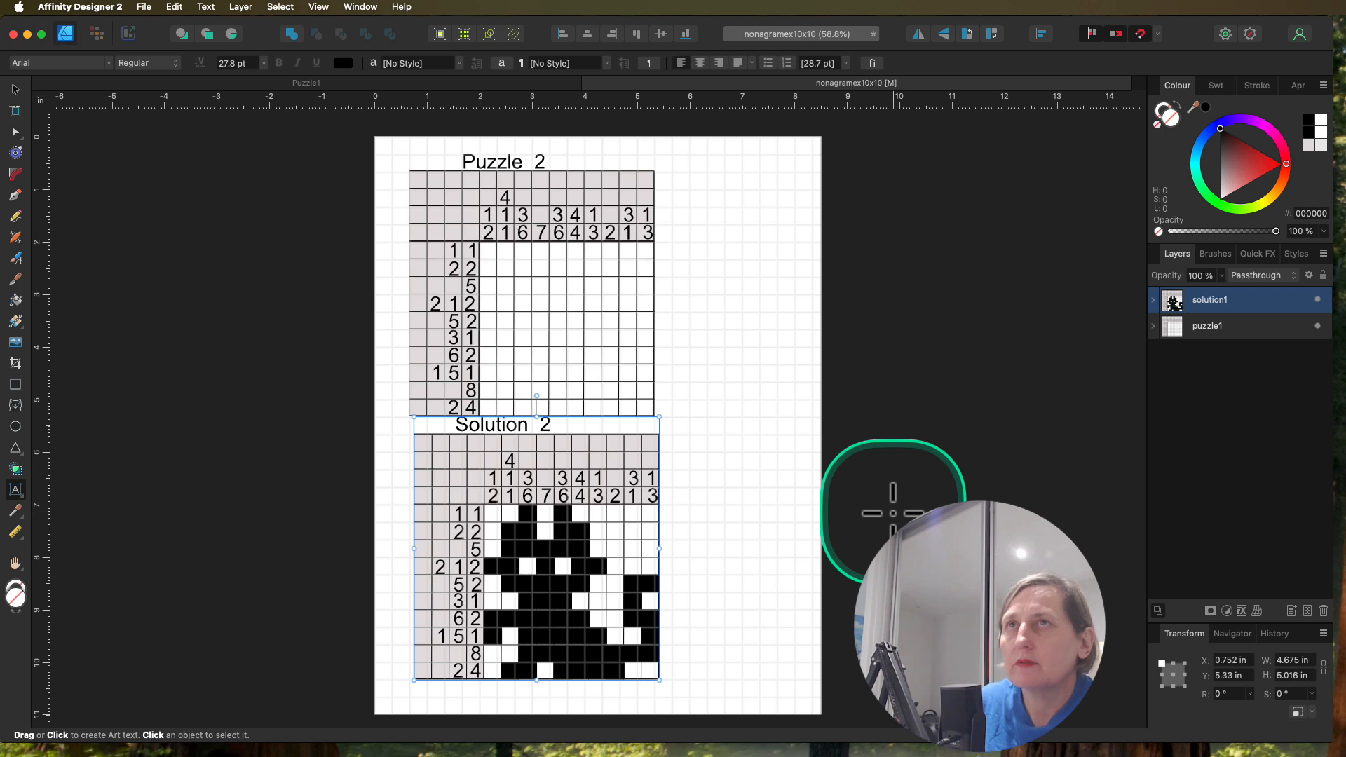